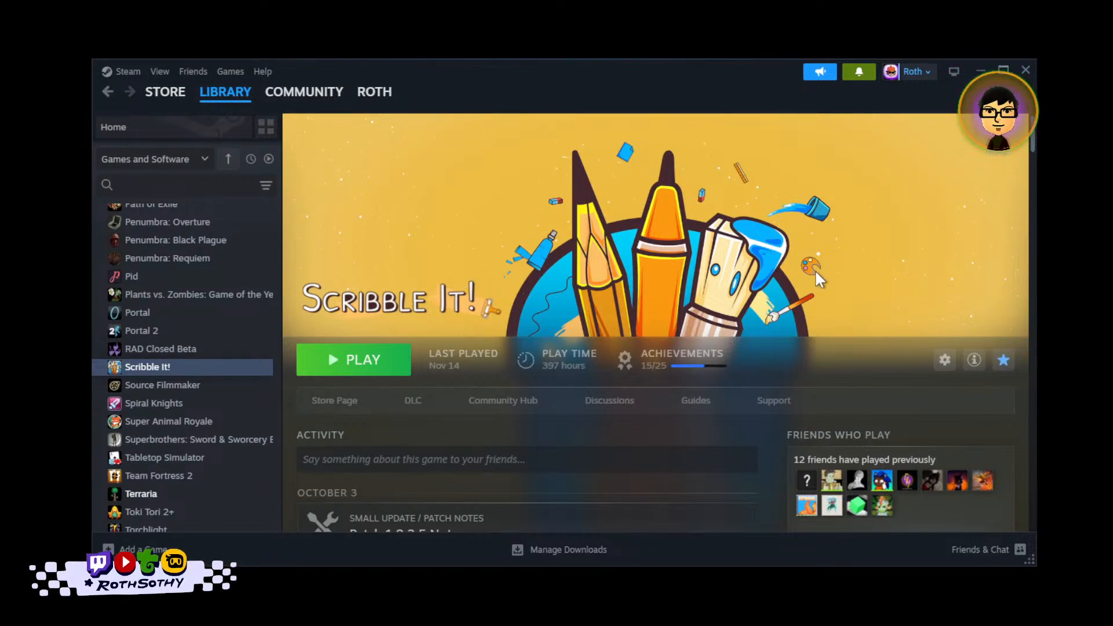
# Step: Launch Scribble It! from the Steam library
pyautogui.scroll(-7, 815, 270)
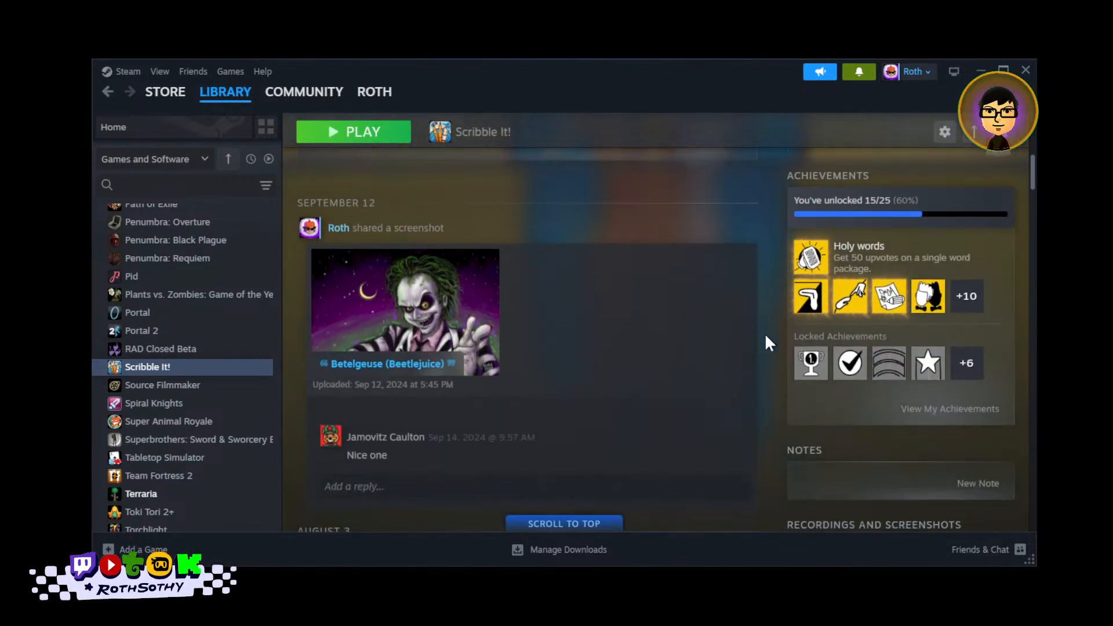
pyautogui.middleClick(771, 347)
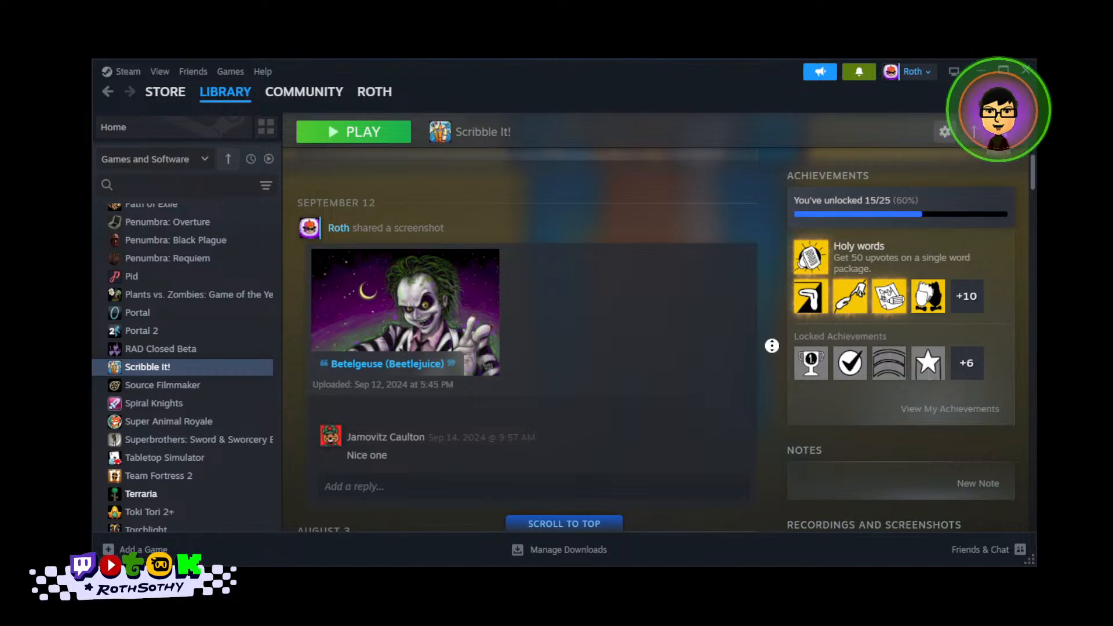
pyautogui.scroll(7, 772, 346)
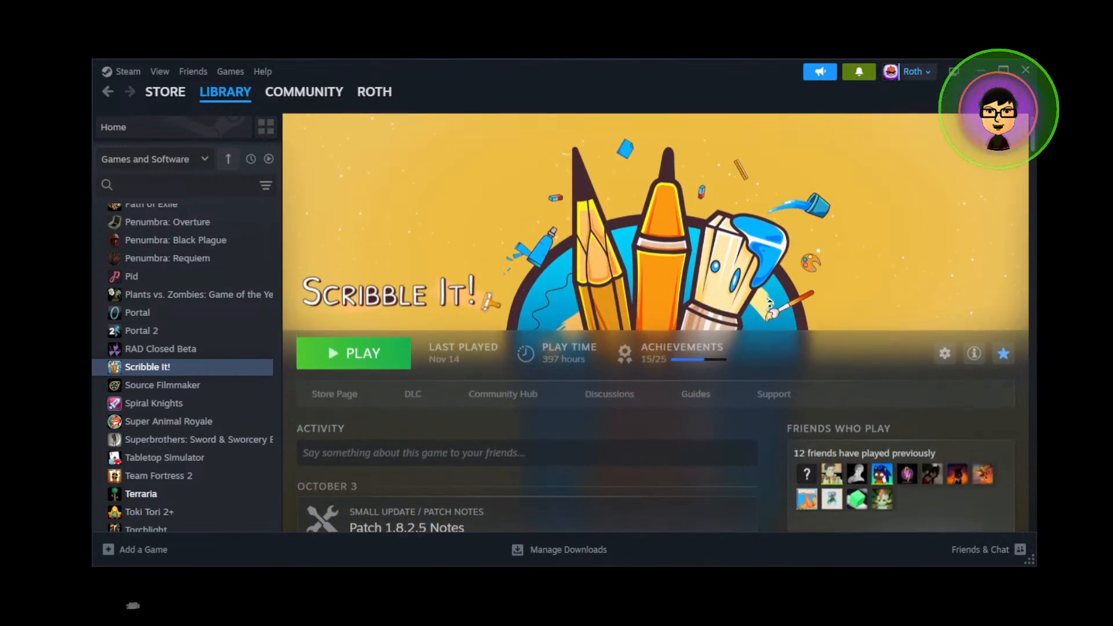
pyautogui.scroll(-2, 775, 347)
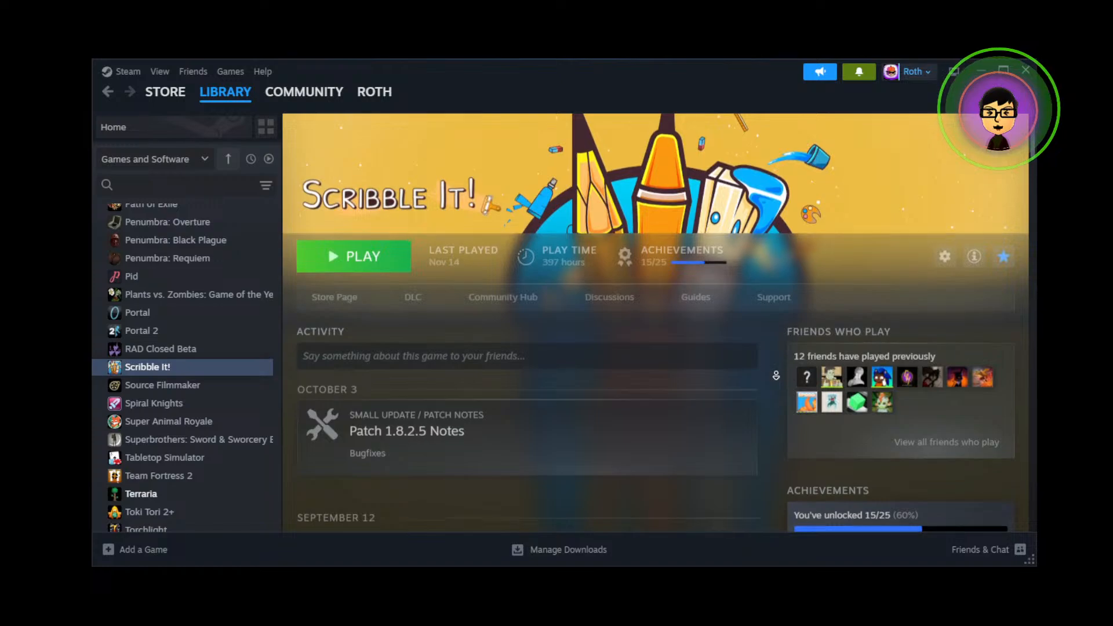
pyautogui.scroll(1, 775, 360)
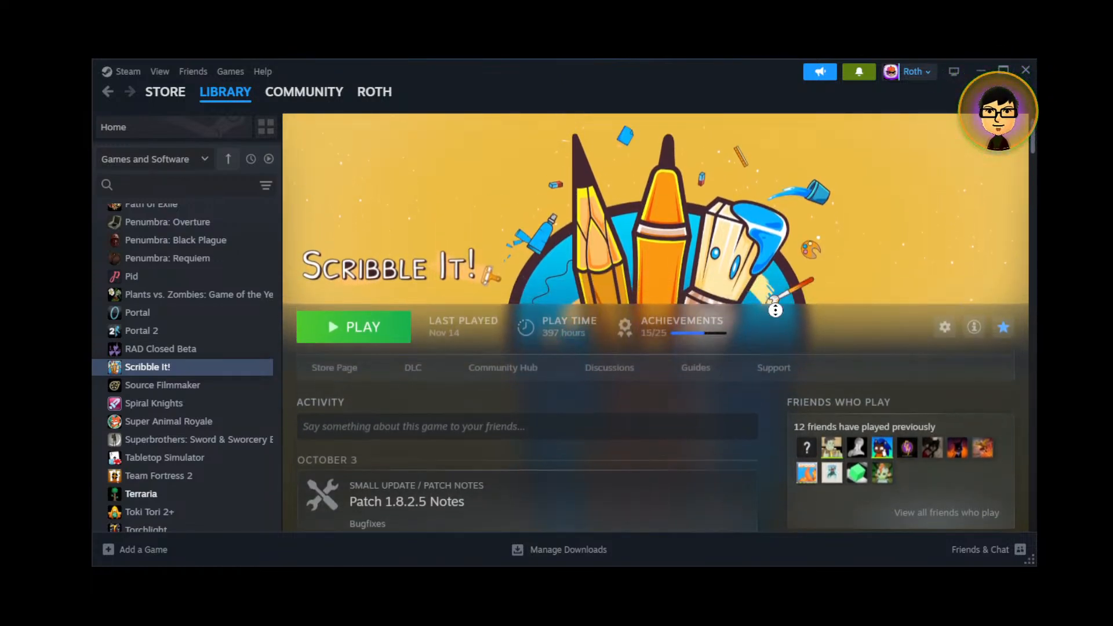
pyautogui.scroll(1, 775, 310)
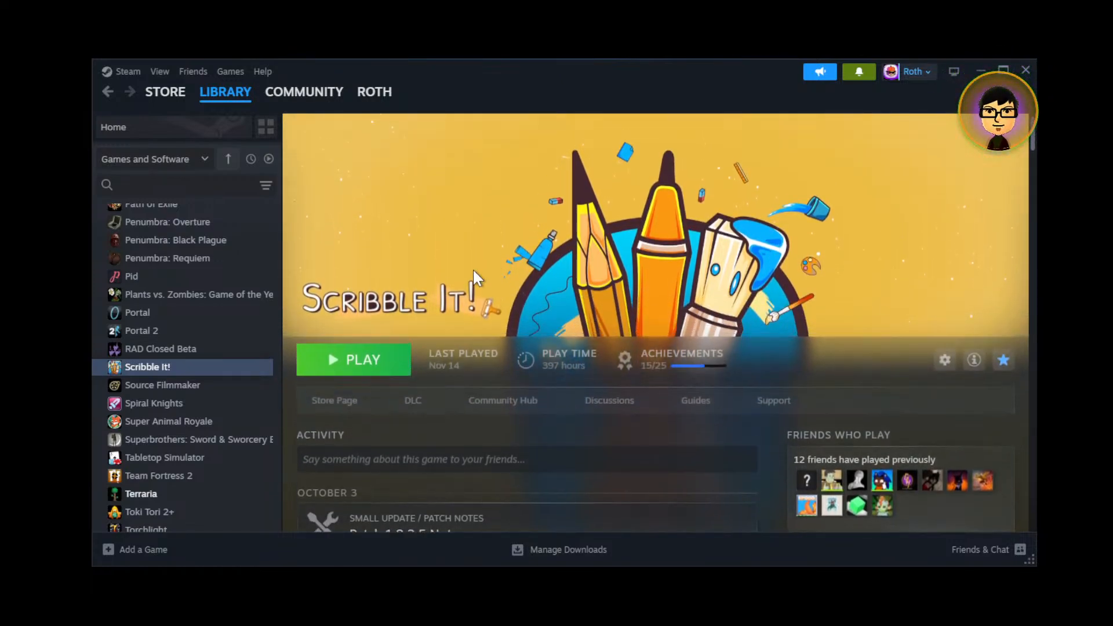
pyautogui.click(363, 360)
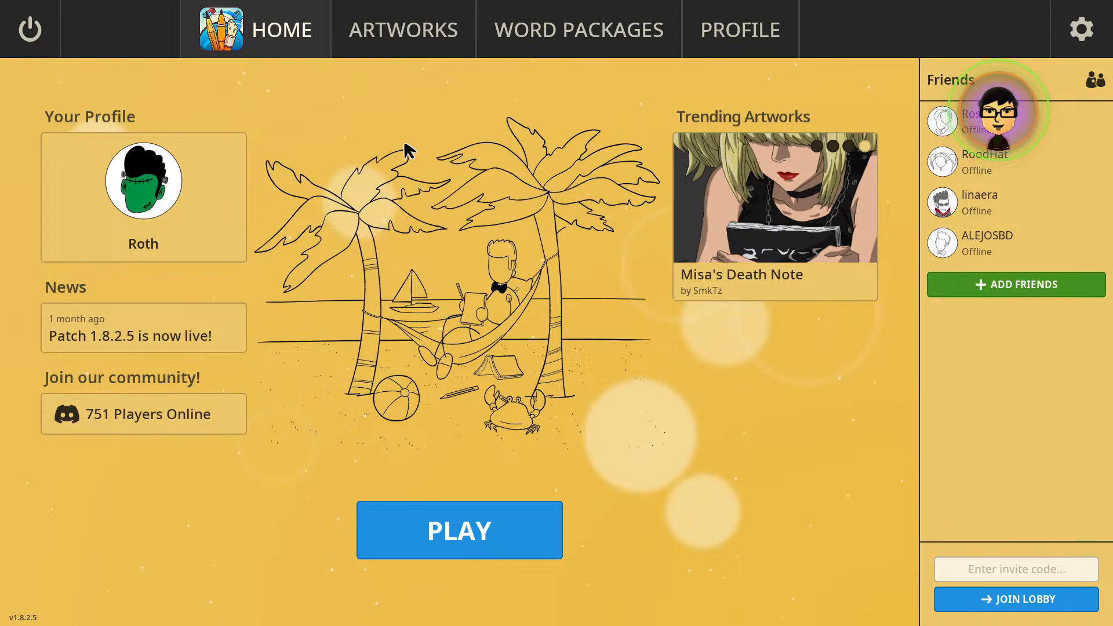
# Step: Open the community artworks and filter the Discover gallery to Your Submissions
pyautogui.moveTo(774, 218)
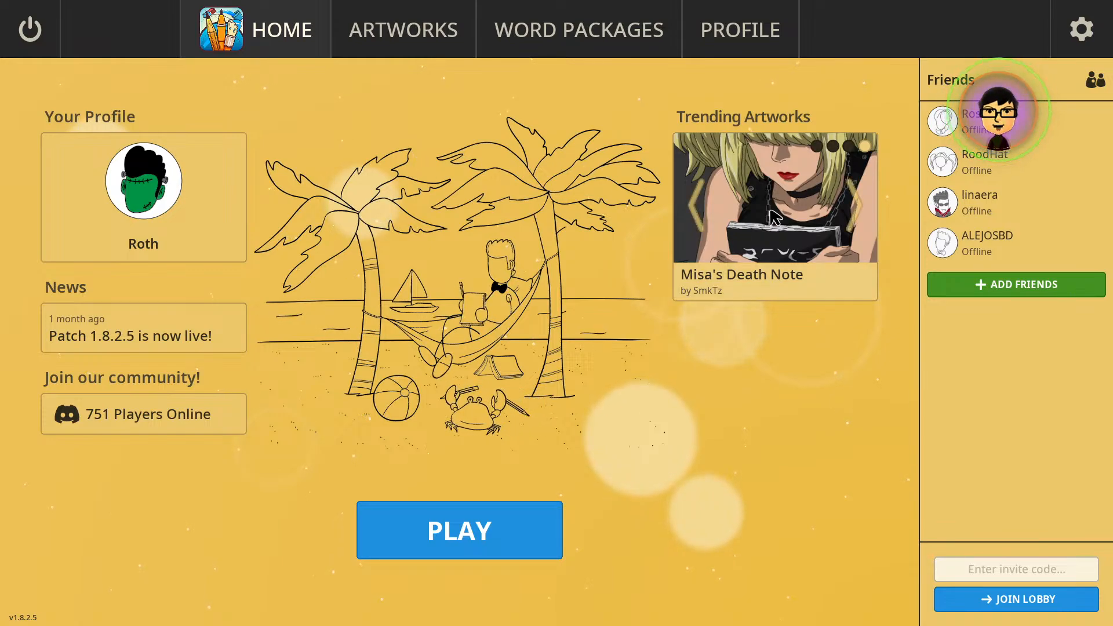
pyautogui.click(417, 37)
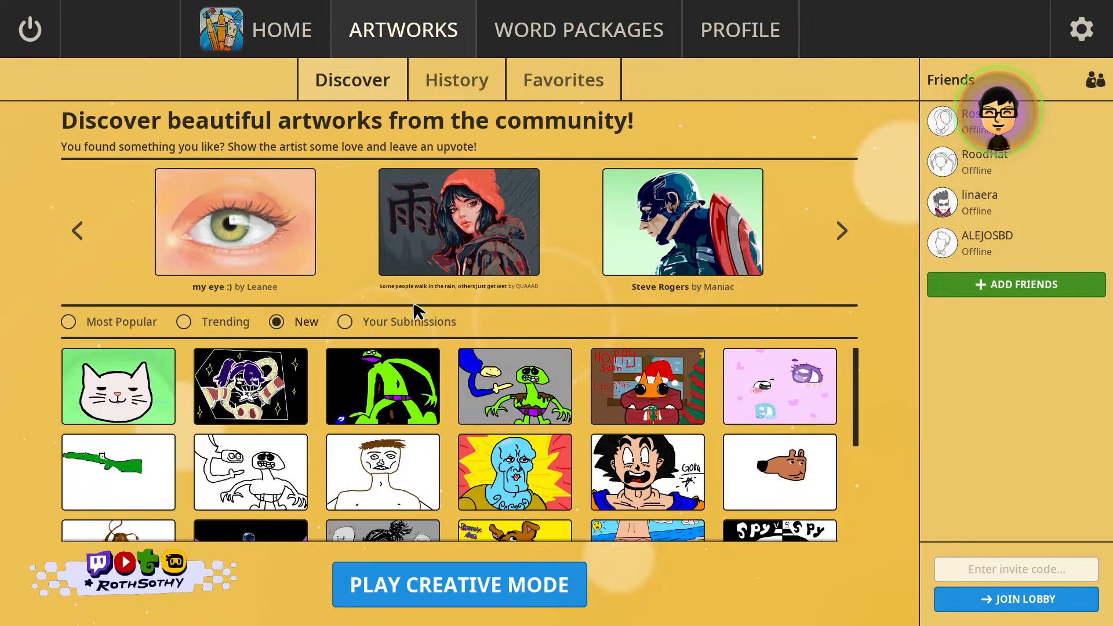
pyautogui.click(345, 322)
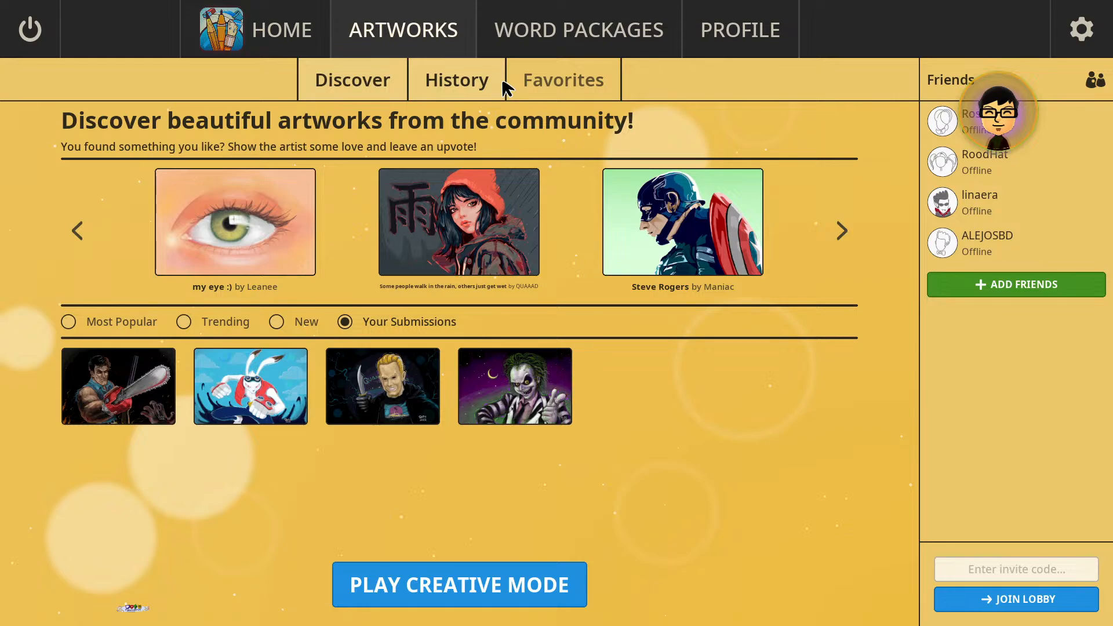
# Step: Browse the favorite artworks, view the Betelgeuse (Beetlejuice) drawing with the moon enlarged, and return to the start of the list
pyautogui.click(551, 81)
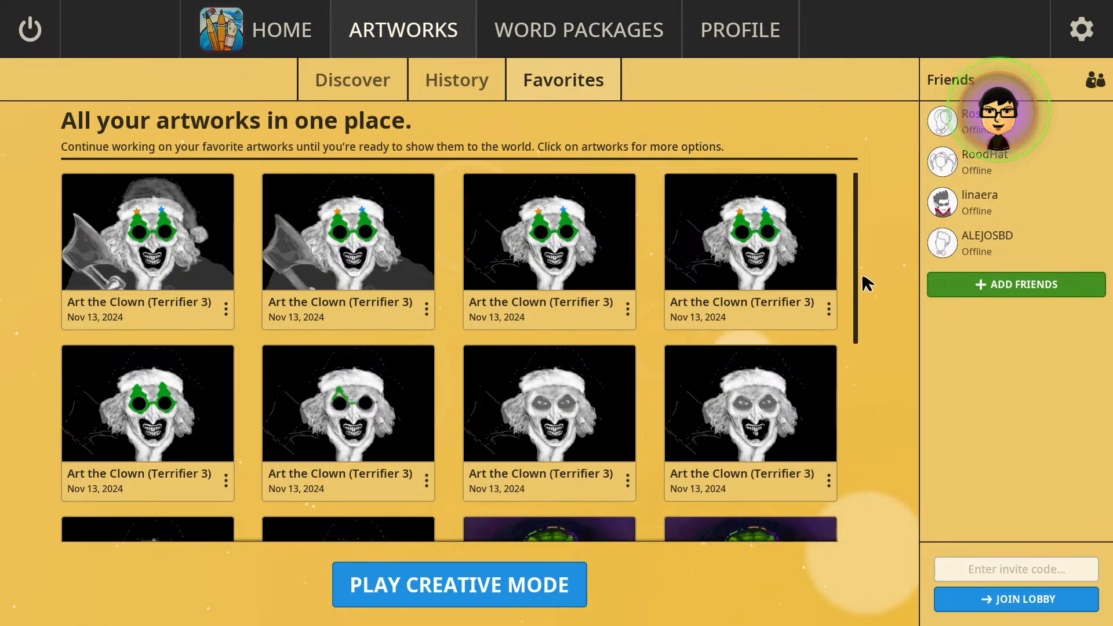
pyautogui.moveTo(857, 294); pyautogui.dragTo(855, 439)
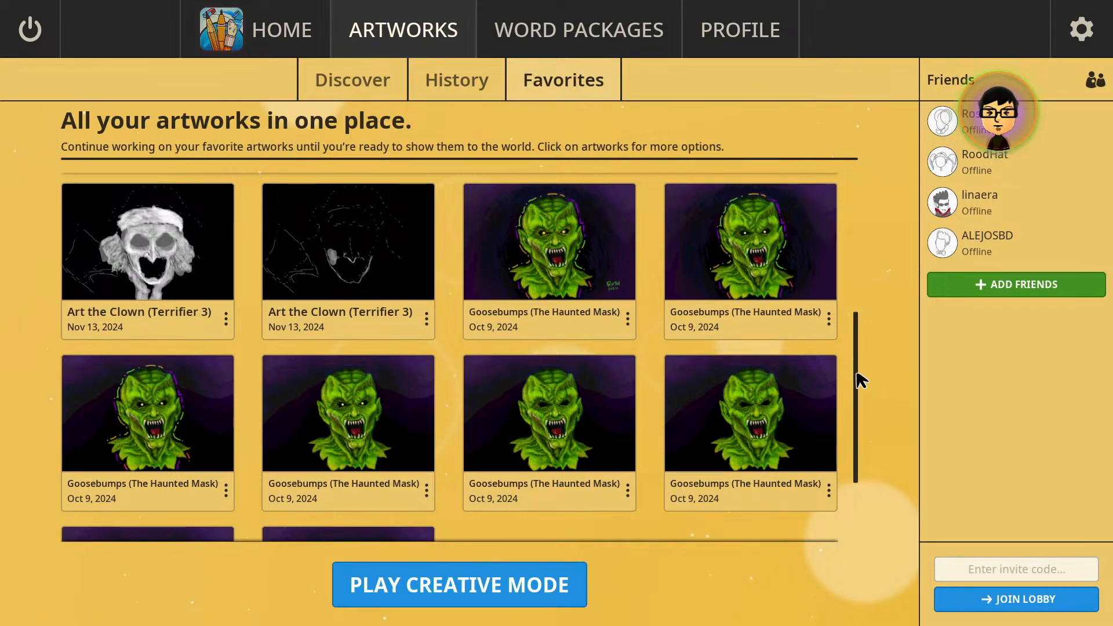
pyautogui.moveTo(857, 373); pyautogui.dragTo(852, 440)
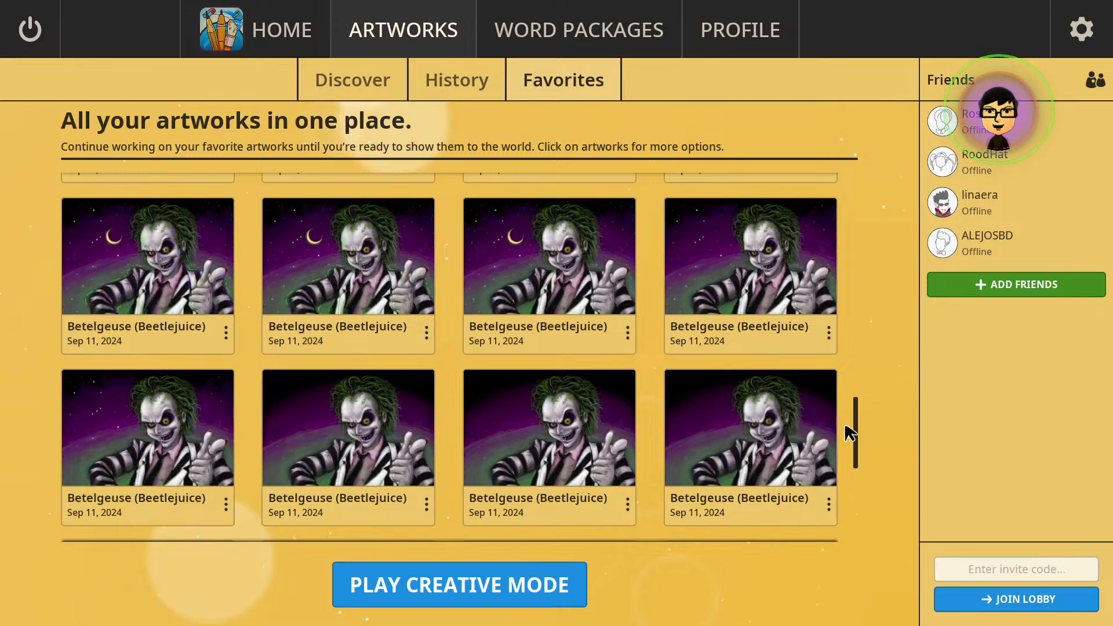
pyautogui.moveTo(858, 444); pyautogui.dragTo(859, 436)
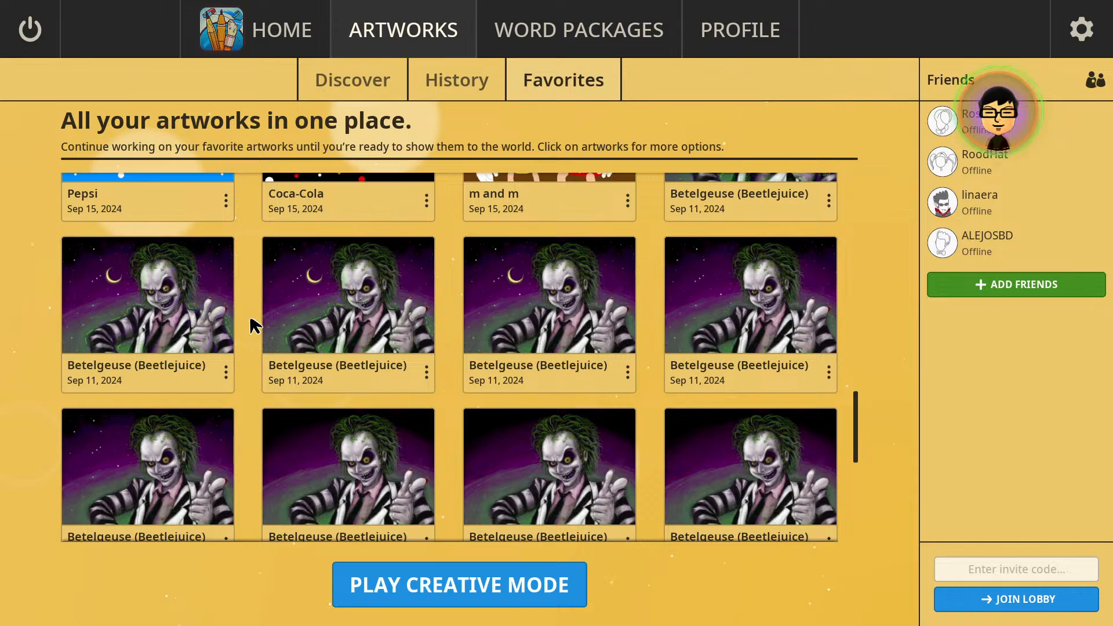
pyautogui.click(190, 312)
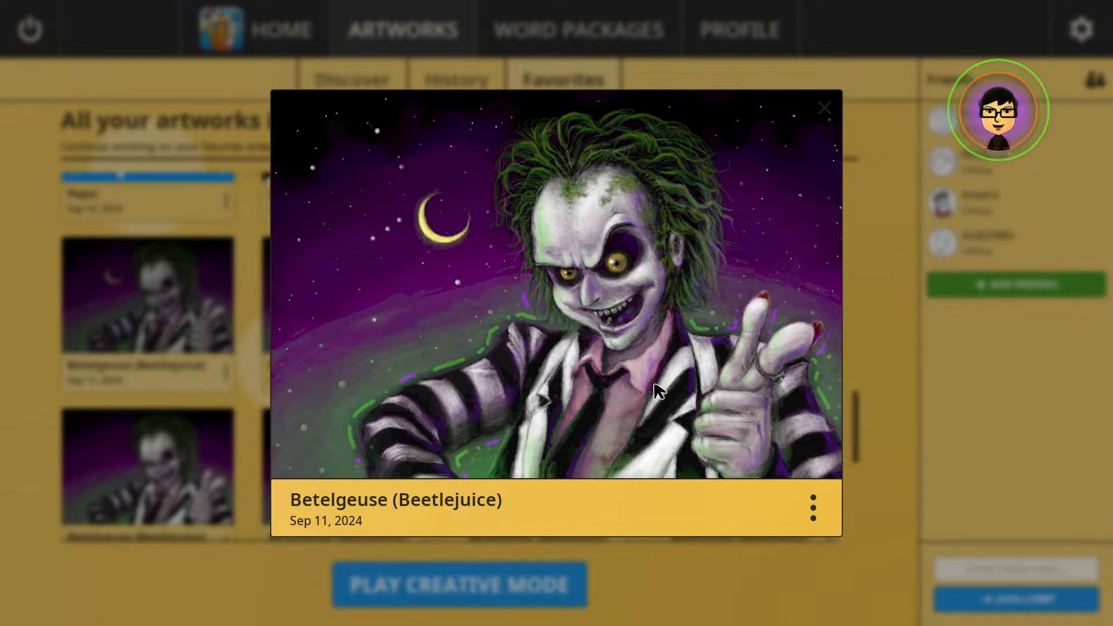
pyautogui.click(837, 574)
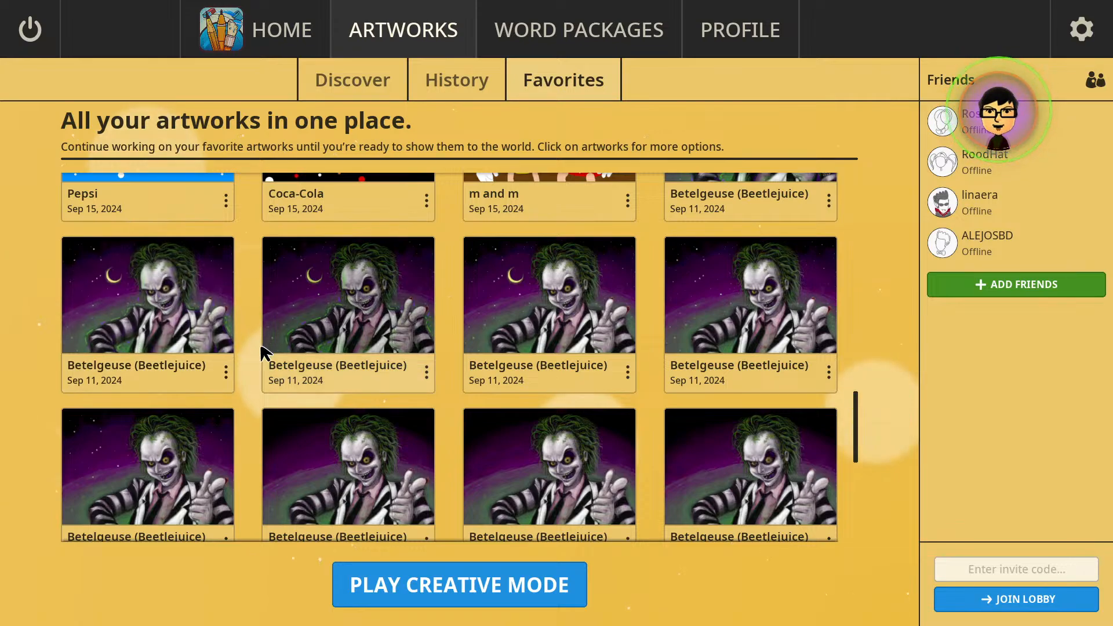
pyautogui.scroll(1, 256, 399)
pyautogui.scroll(3, 256, 400)
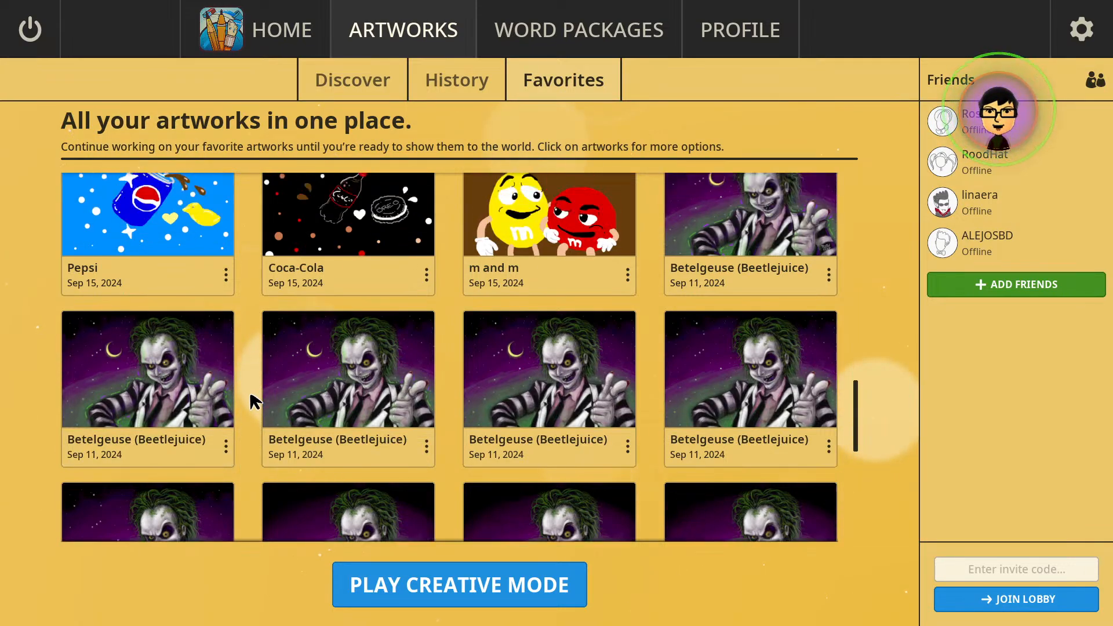
pyautogui.scroll(3, 256, 400)
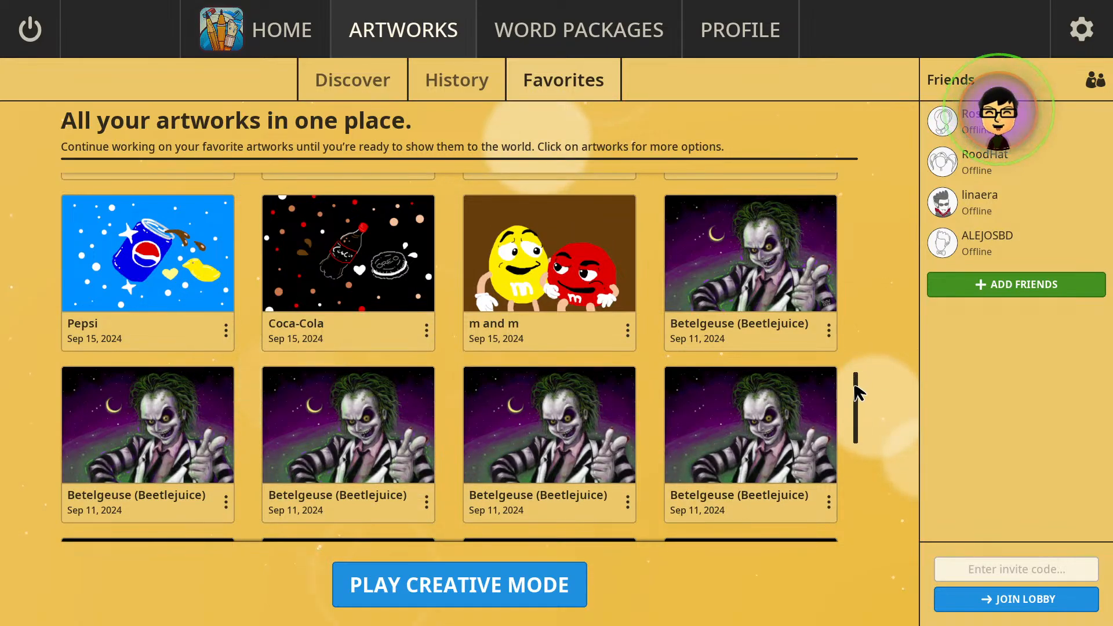
pyautogui.moveTo(858, 397); pyautogui.dragTo(851, 175)
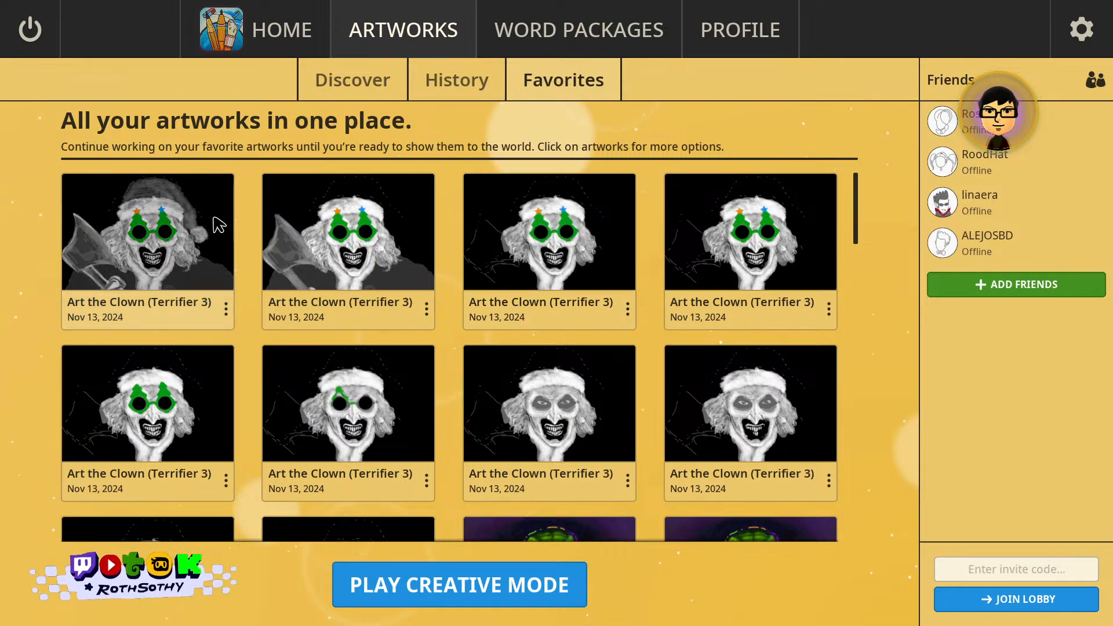
# Step: Create a new artwork in Creative Mode and fill its whole canvas with black
pyautogui.click(515, 600)
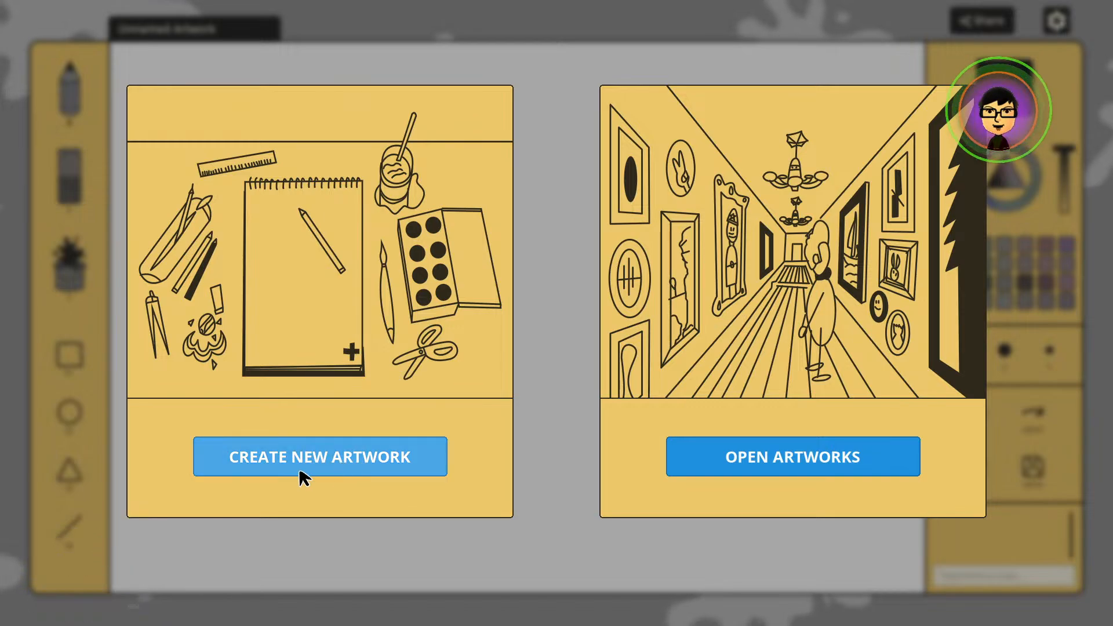
pyautogui.click(317, 473)
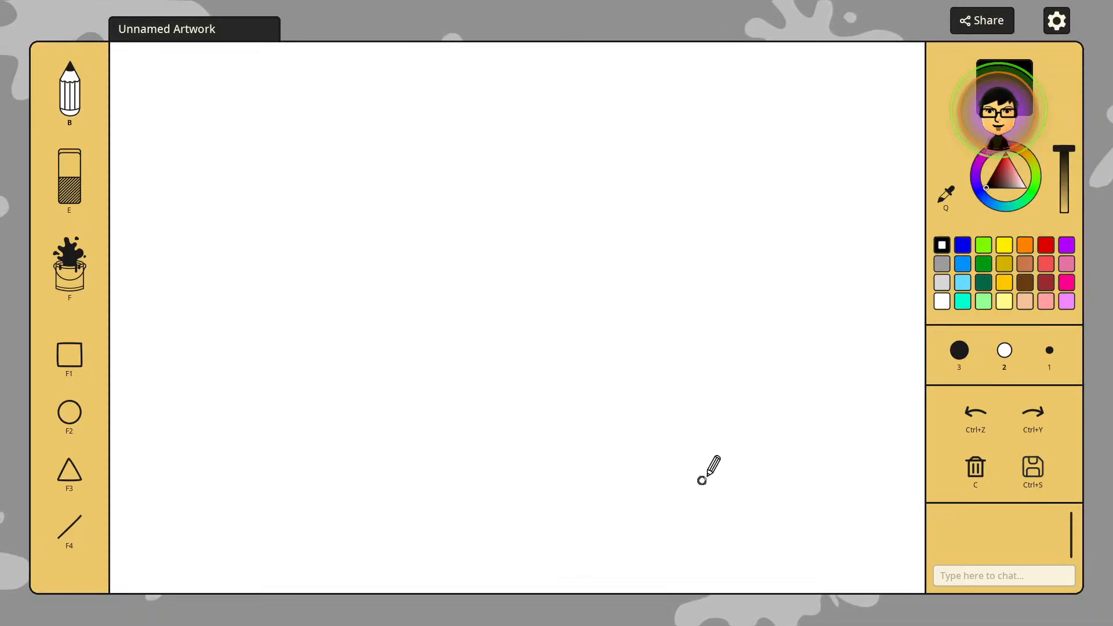
pyautogui.click(75, 269)
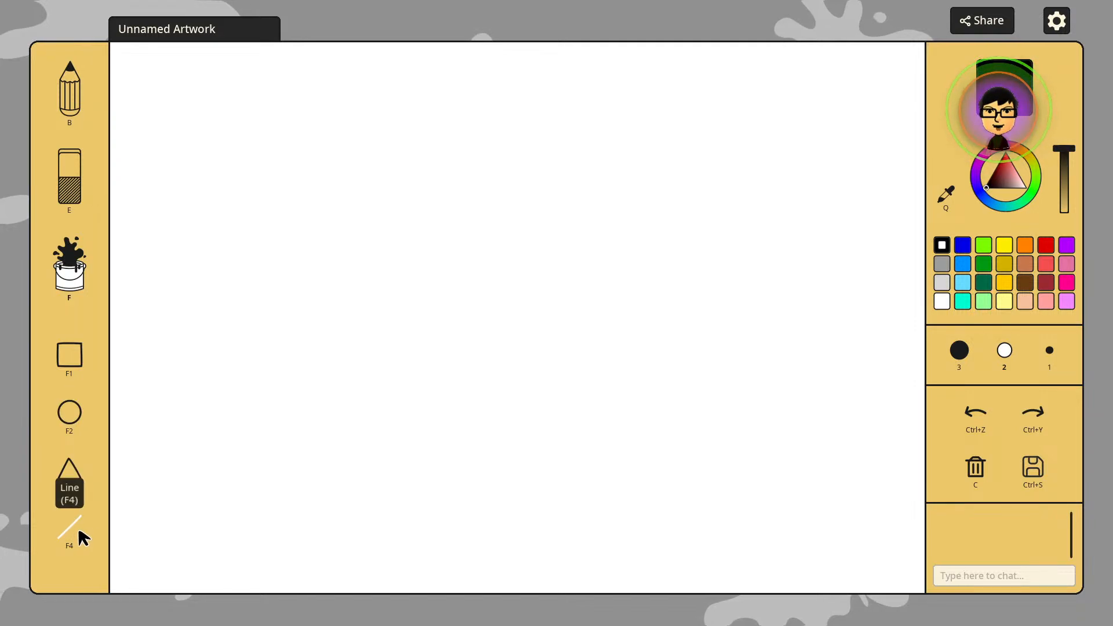
pyautogui.click(497, 298)
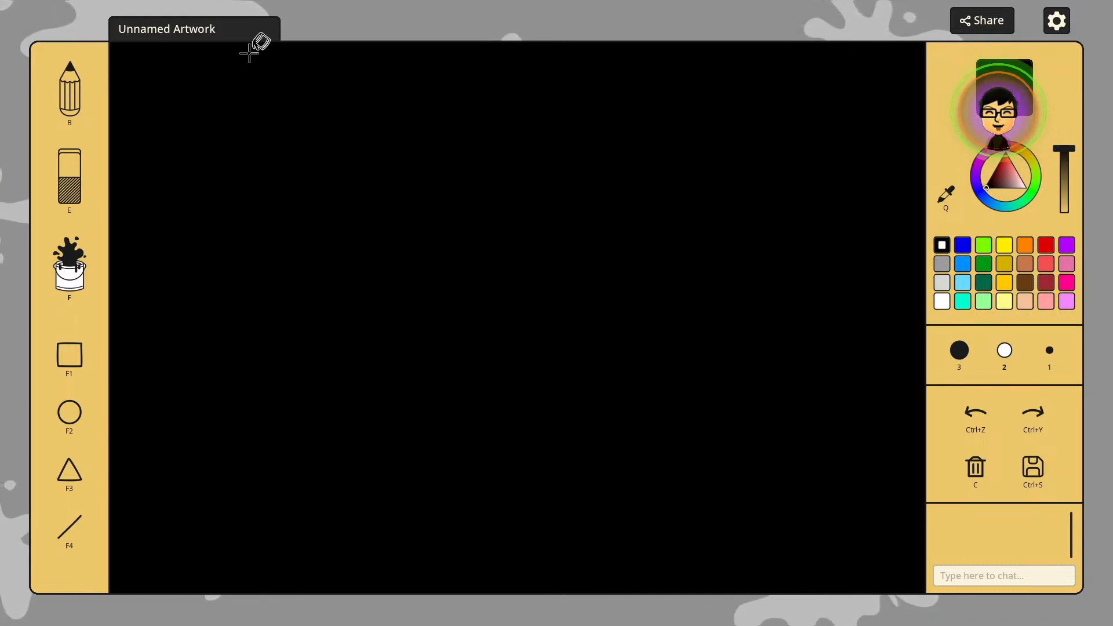
pyautogui.click(246, 27)
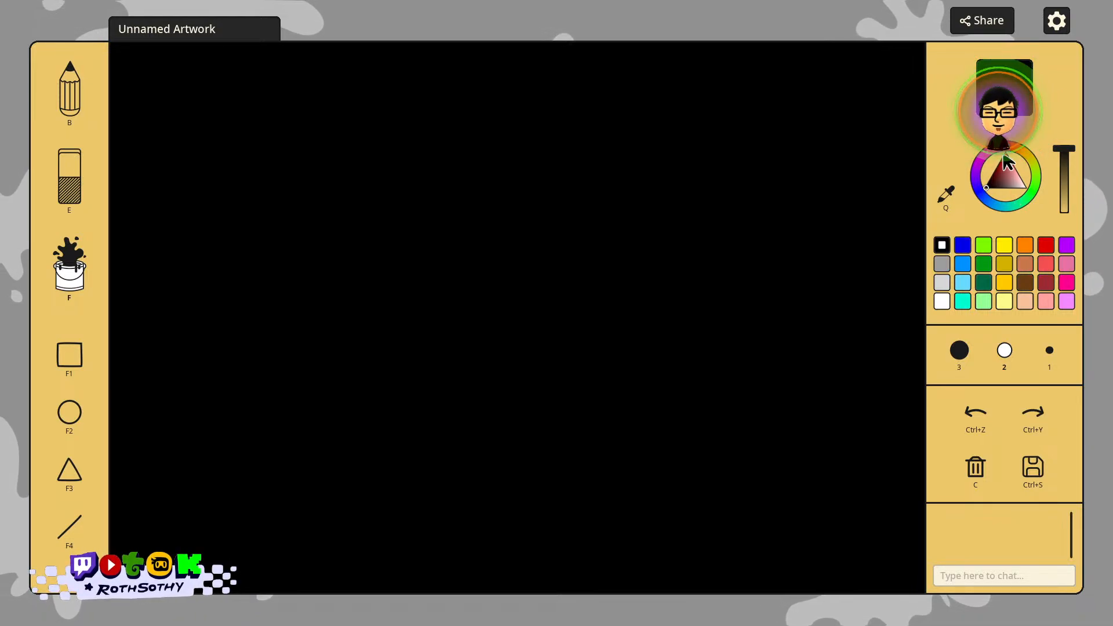
# Step: Set up the pencil with a light pinkish-grey colour at about half opacity
pyautogui.click(985, 201)
pyautogui.moveTo(985, 202)
pyautogui.mouseDown()
pyautogui.moveTo(992, 150)
pyautogui.moveTo(1004, 184)
pyautogui.mouseUp()
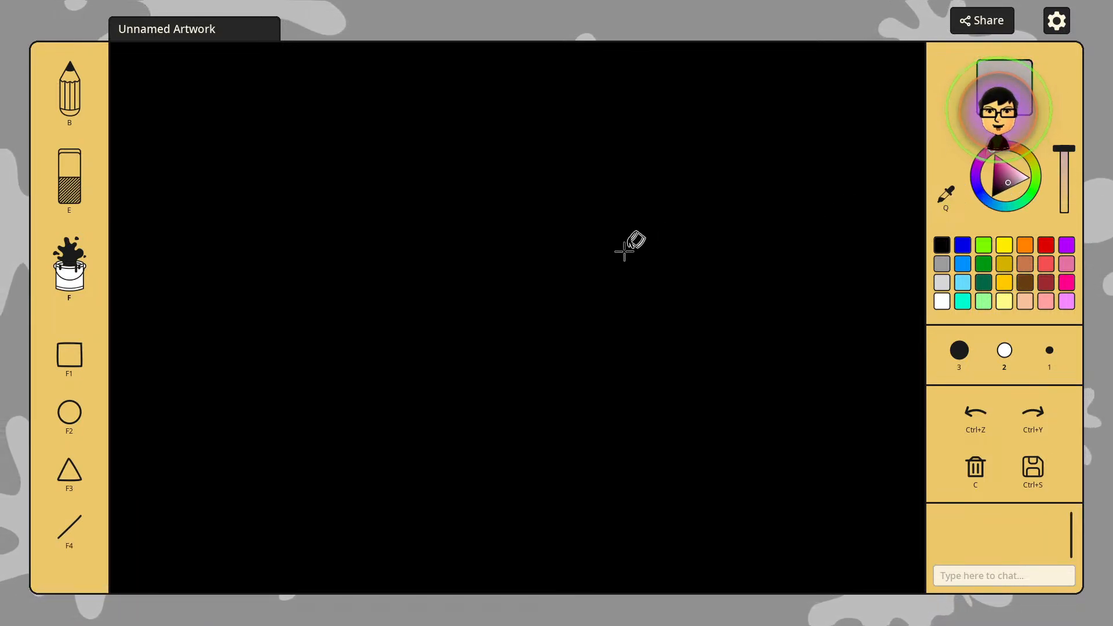
pyautogui.moveTo(1061, 191); pyautogui.dragTo(1074, 142)
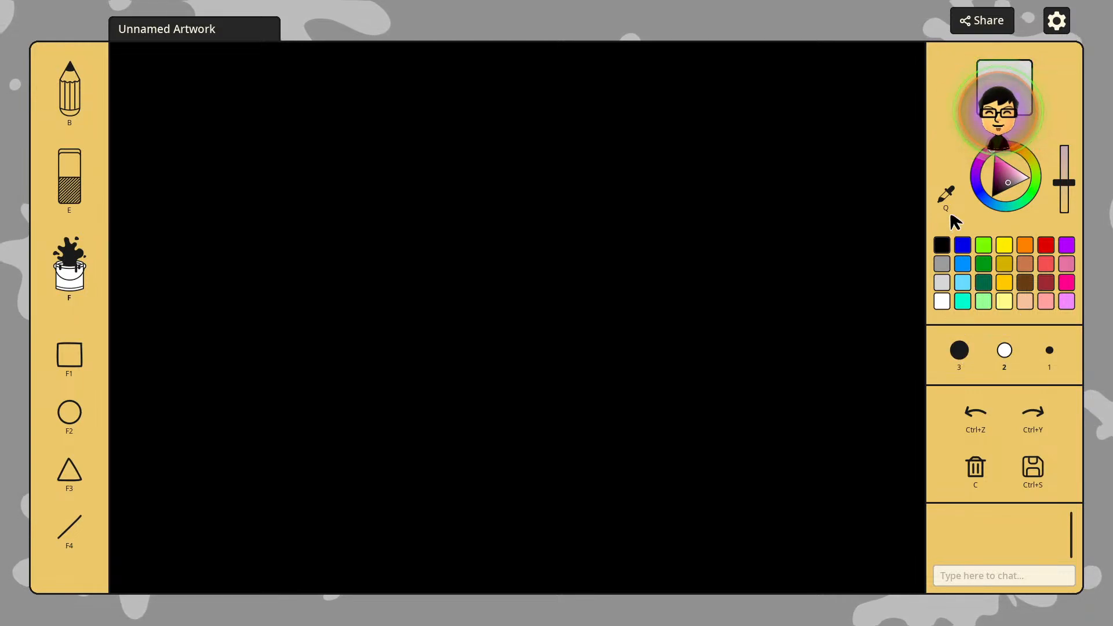
pyautogui.click(76, 88)
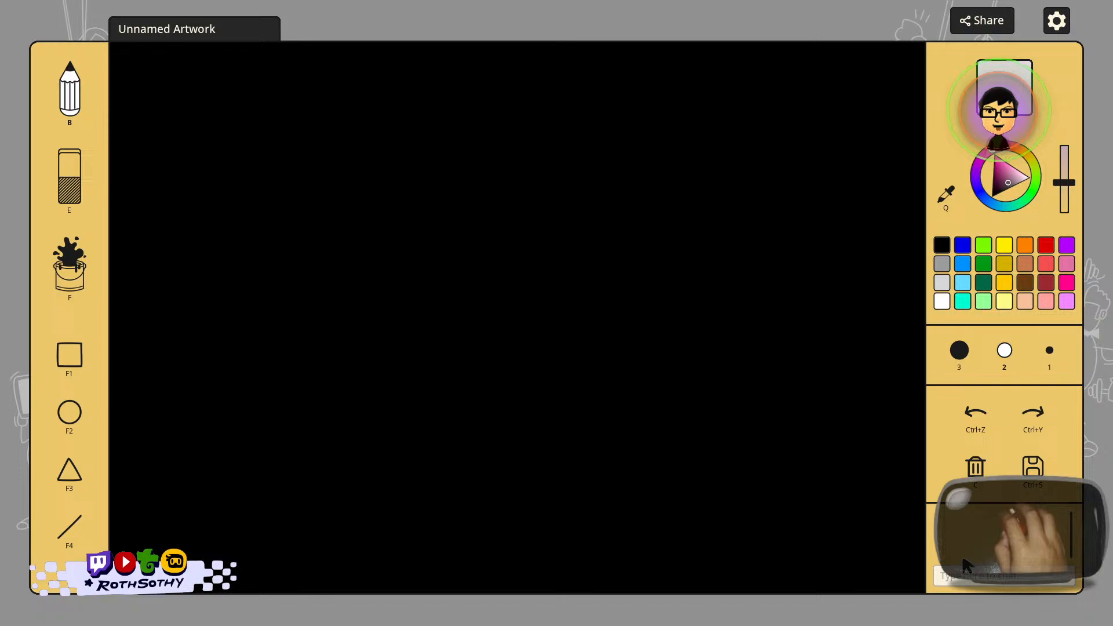
# Step: Send the message "Happy Thanksgiving!" in the chat
pyautogui.click(987, 575)
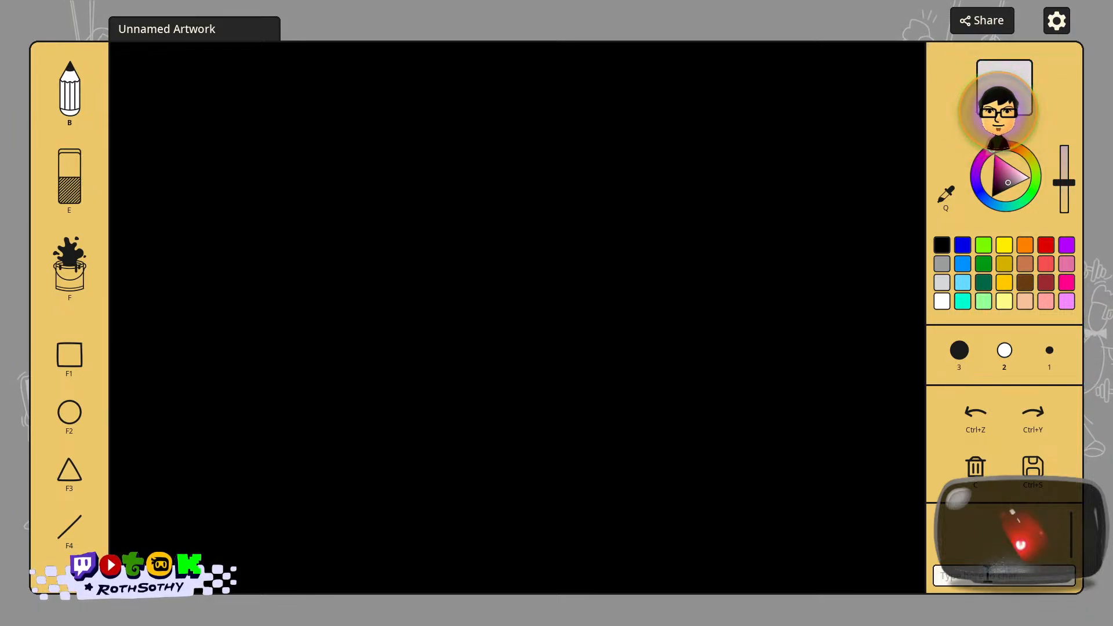
pyautogui.write('Happ')
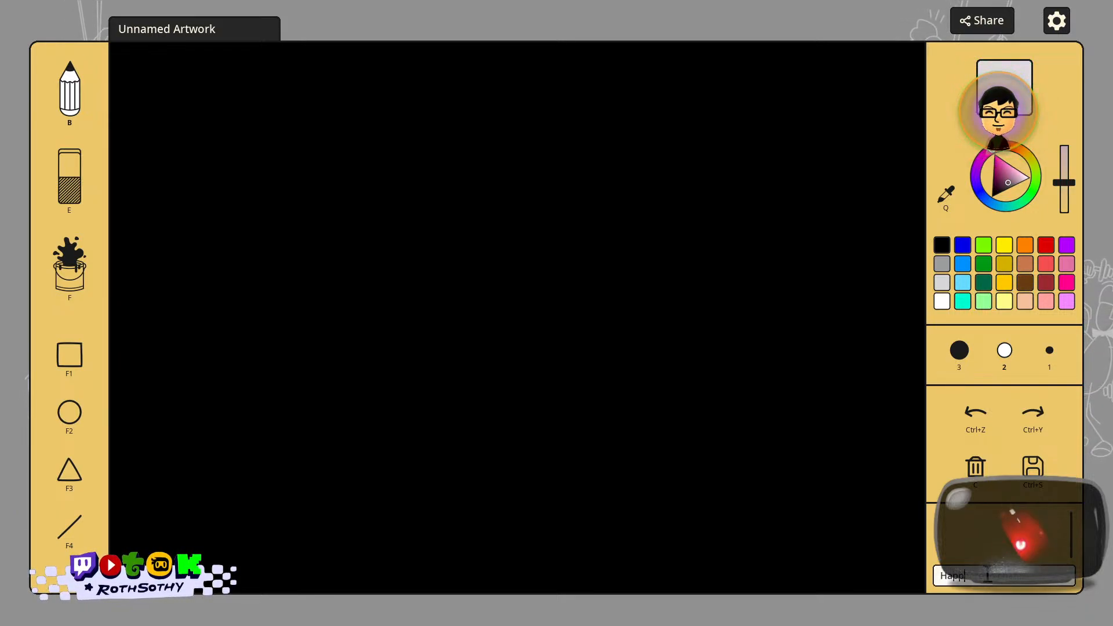
pyautogui.write('y Thanksgivi')
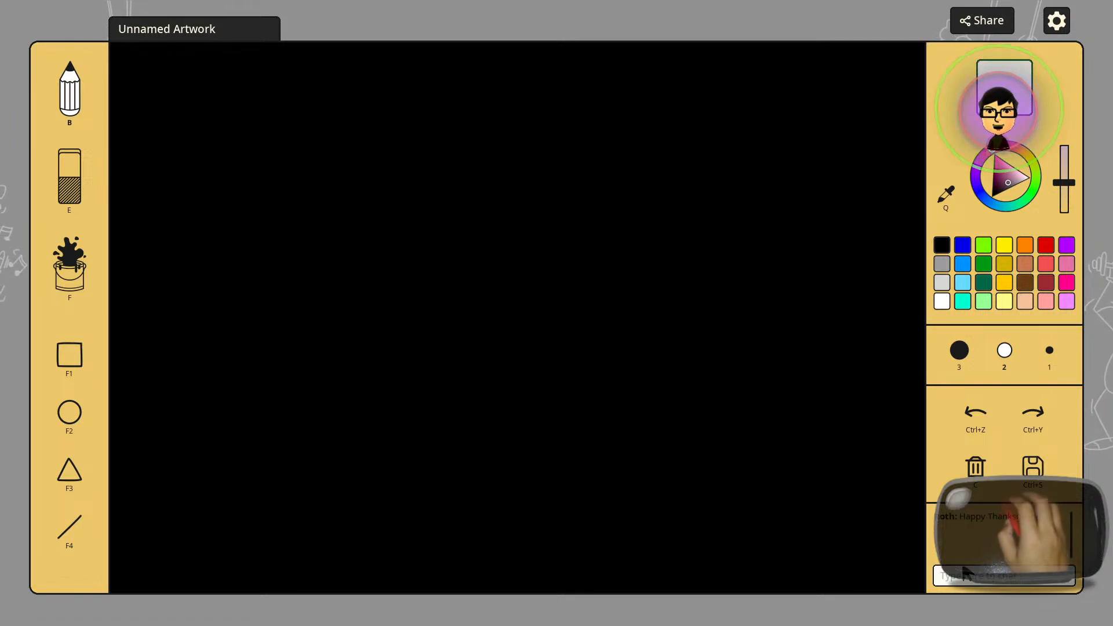
pyautogui.click(752, 18)
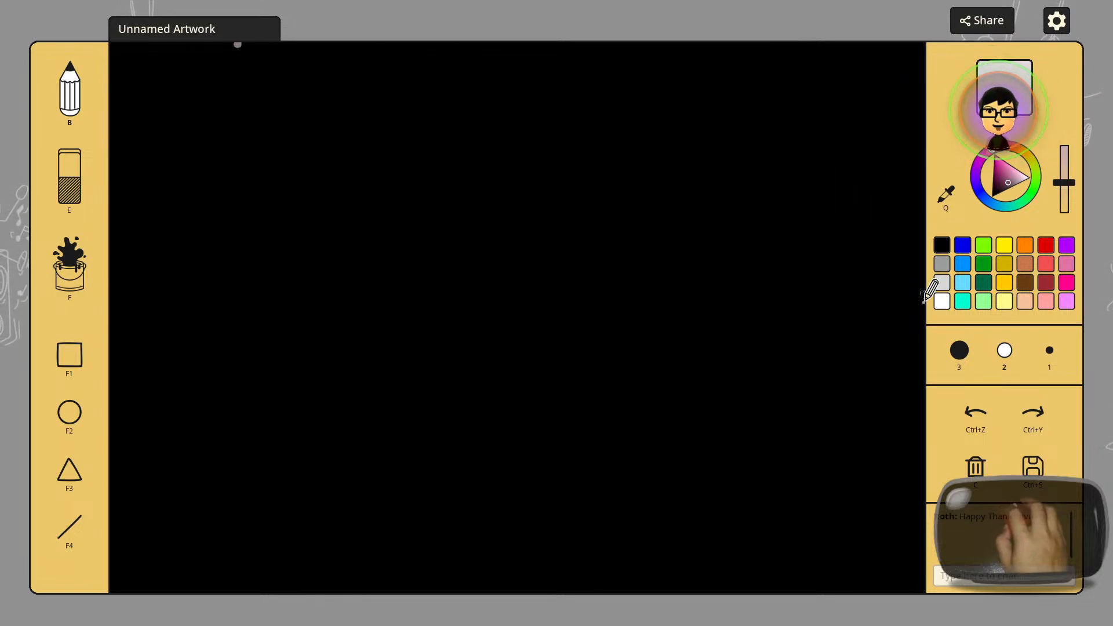
# Step: Title the artwork "Gremlins (Stripe)"
pyautogui.click(164, 29)
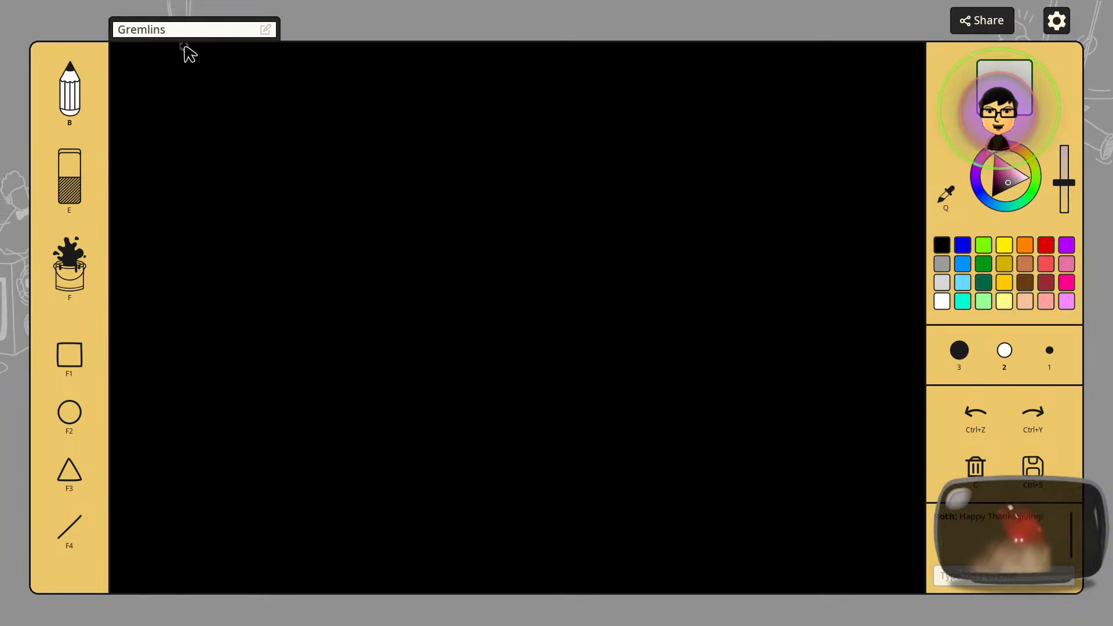
pyautogui.press('Return')
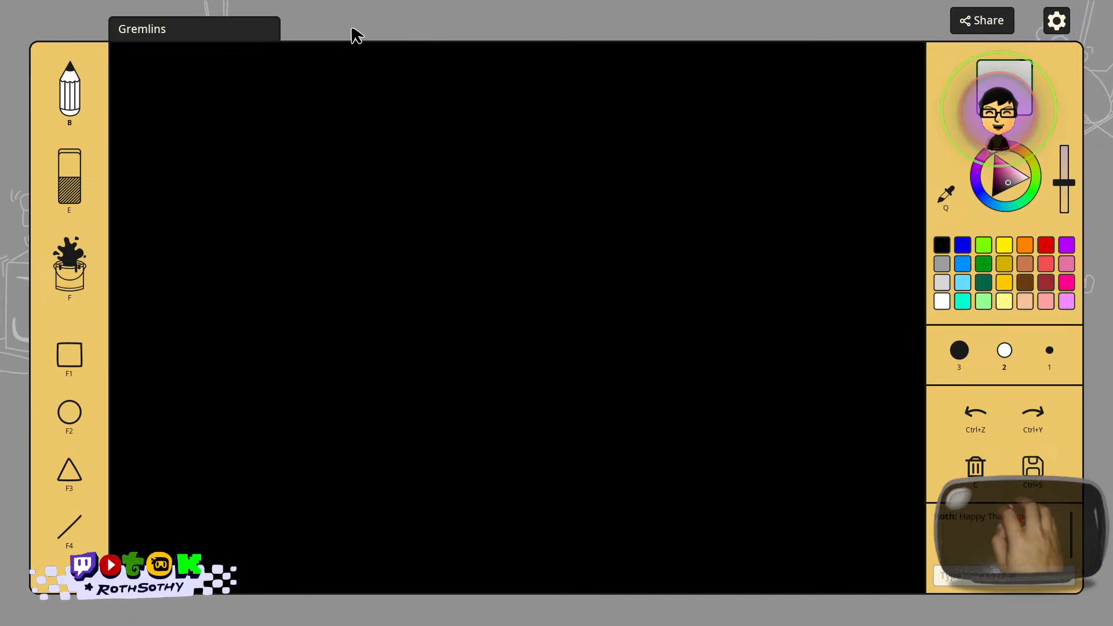
pyautogui.click(210, 27)
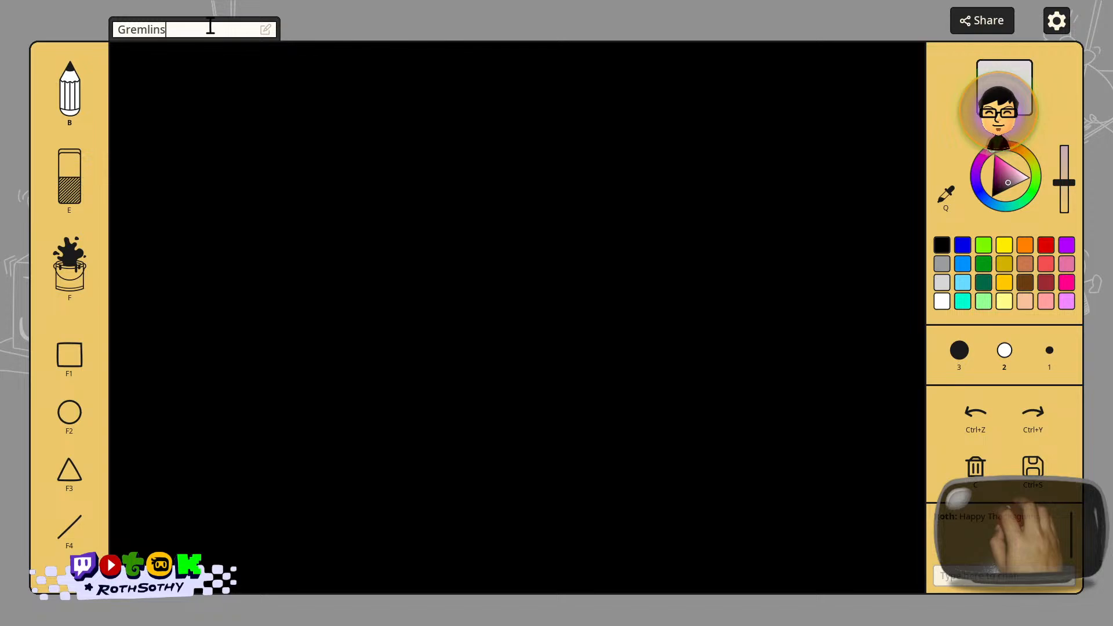
pyautogui.write('(')
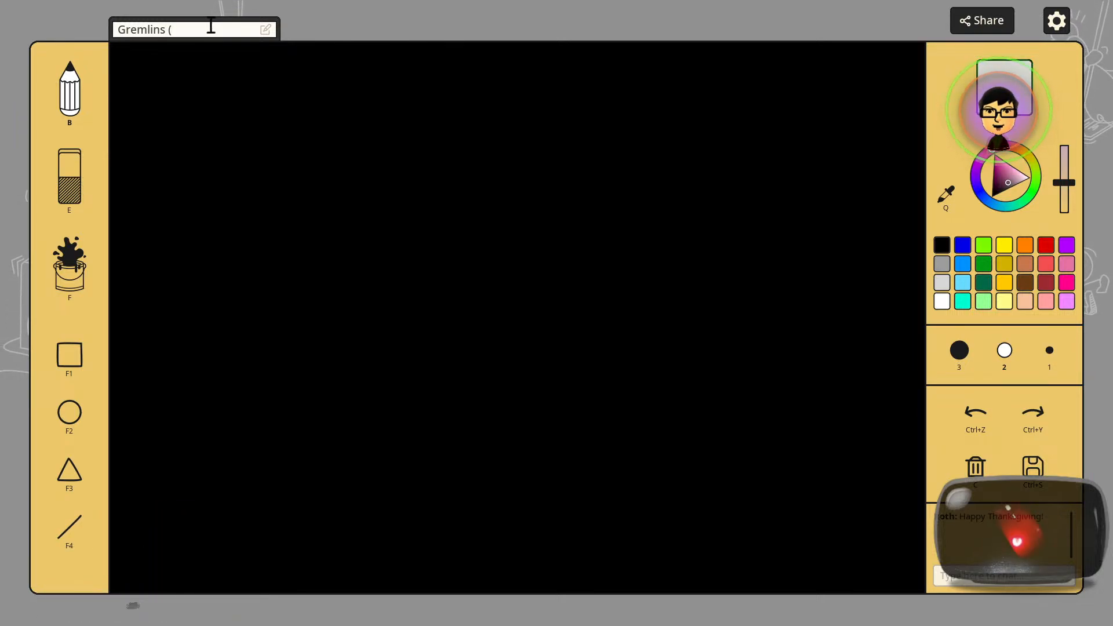
pyautogui.write('Stripe')
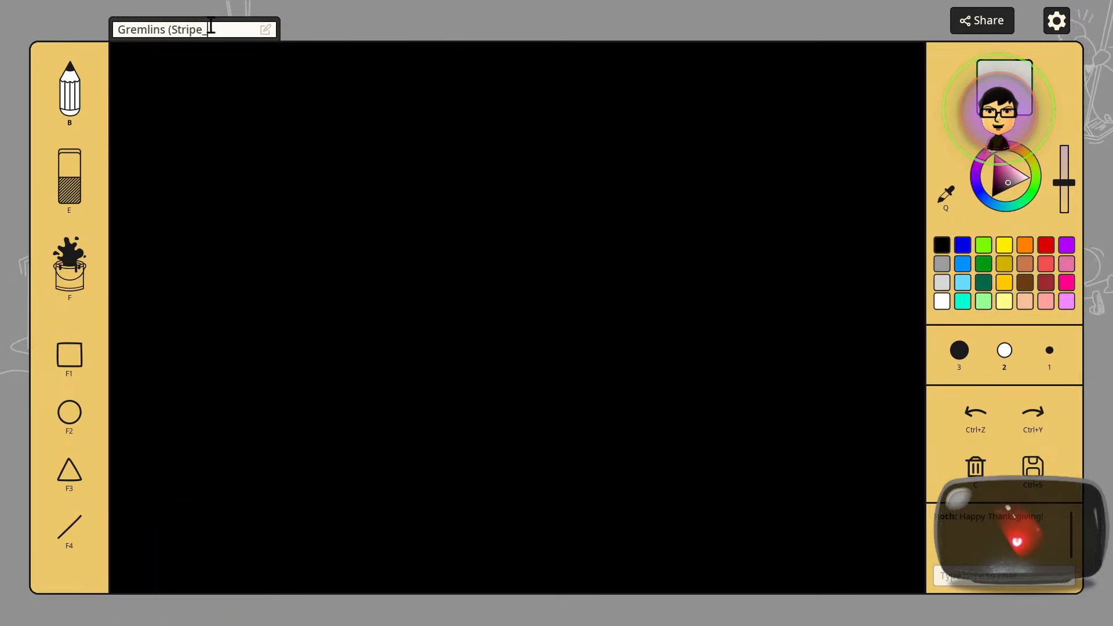
pyautogui.write(')')
pyautogui.press('Return')
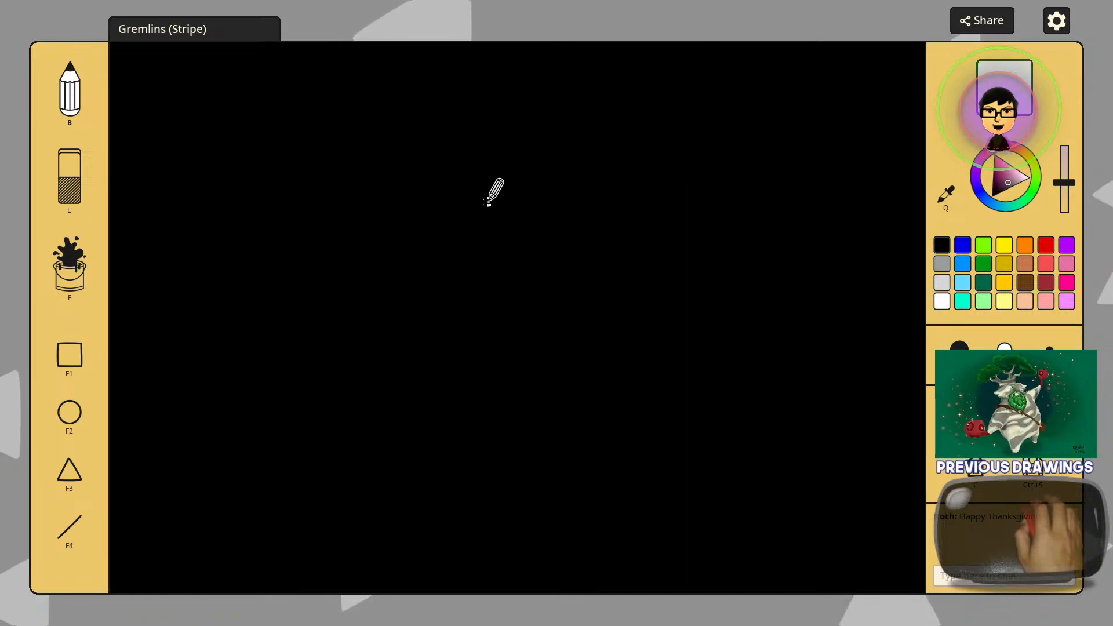
# Step: Sketch a wide, flat-topped arch across the upper middle of the canvas with the medium pencil in dark red at very low opacity
pyautogui.press('3')
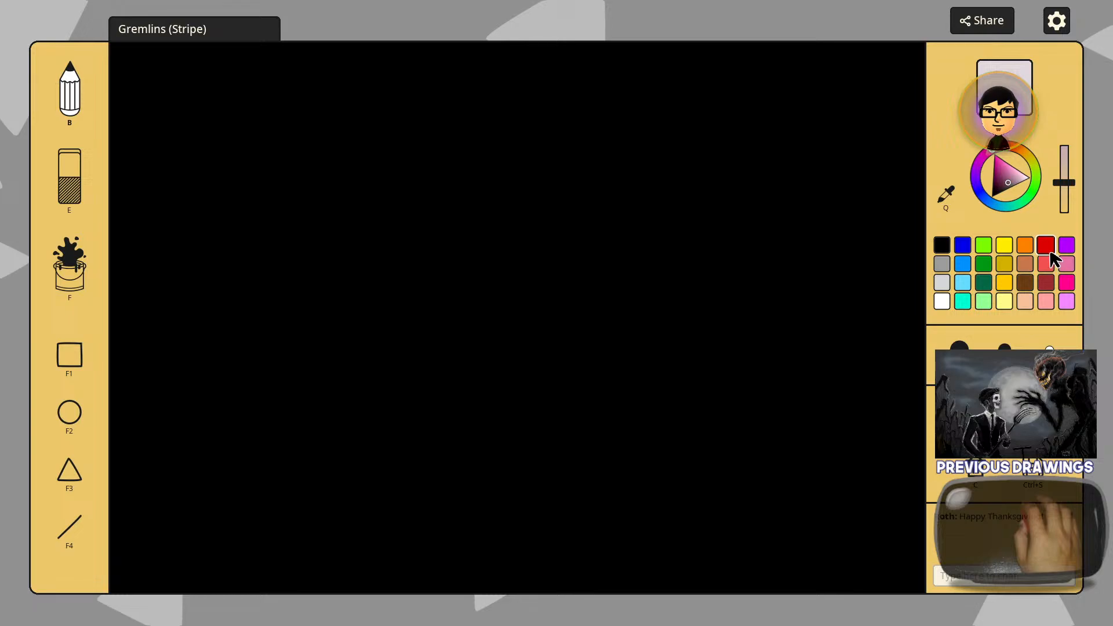
pyautogui.click(1046, 282)
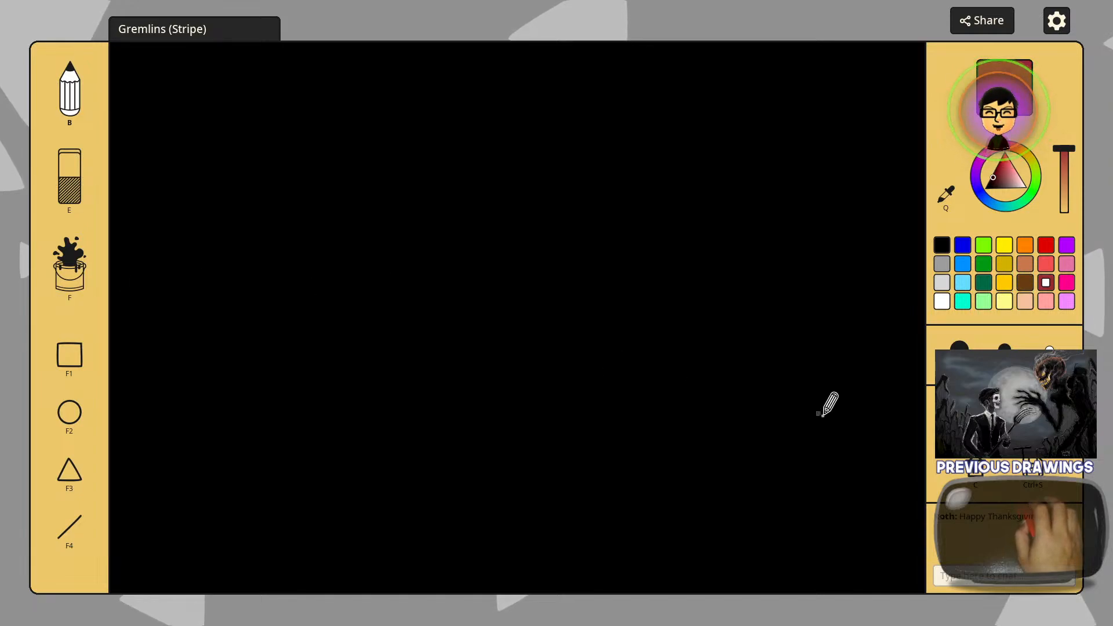
pyautogui.click(1064, 205)
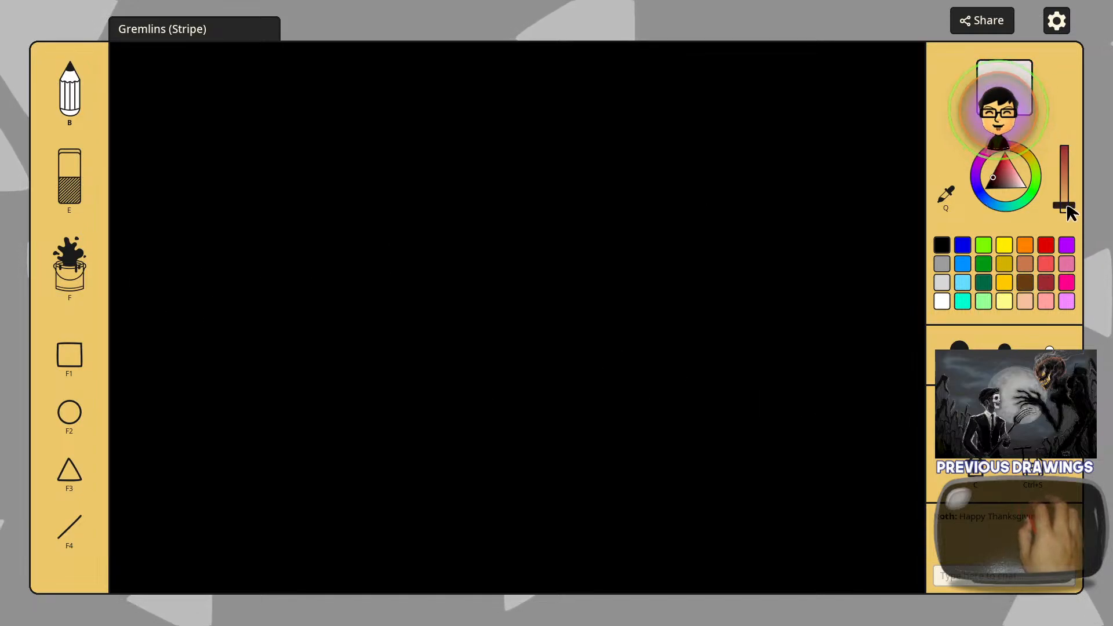
pyautogui.press('2')
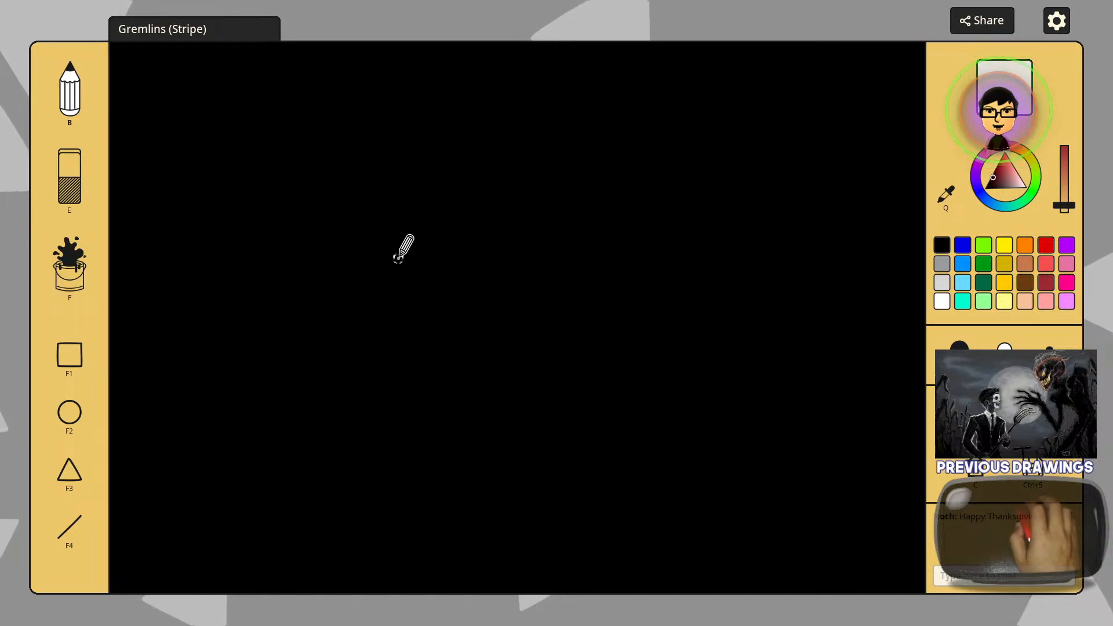
pyautogui.moveTo(332, 259)
pyautogui.mouseDown()
pyautogui.moveTo(571, 223)
pyautogui.moveTo(473, 165)
pyautogui.moveTo(664, 243)
pyautogui.mouseUp()
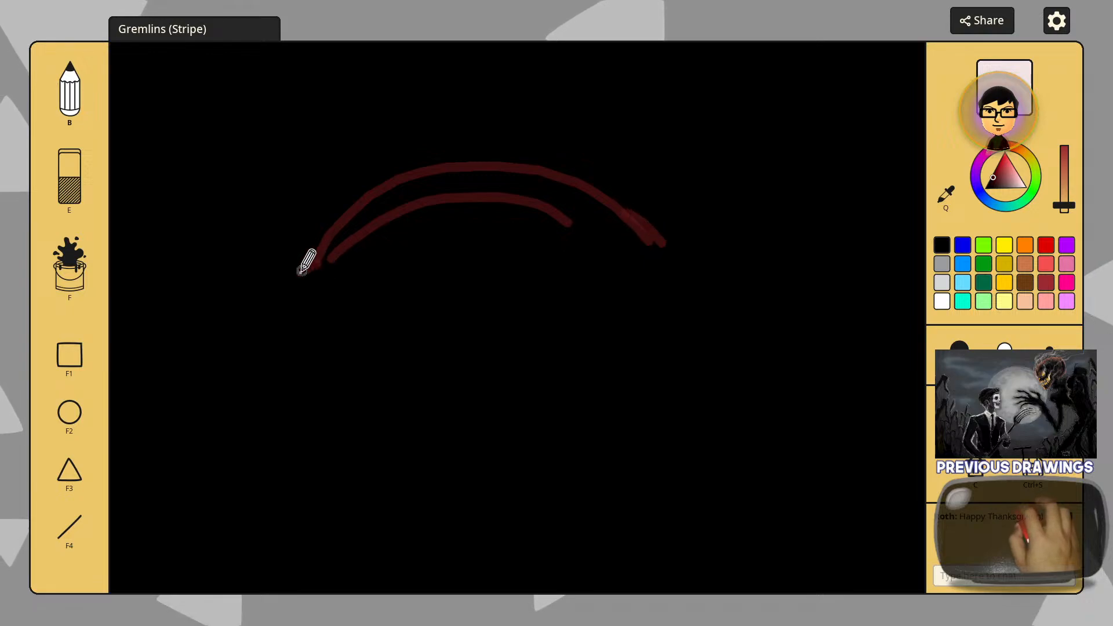
pyautogui.moveTo(316, 262)
pyautogui.mouseDown()
pyautogui.moveTo(287, 272)
pyautogui.moveTo(348, 193)
pyautogui.moveTo(537, 177)
pyautogui.moveTo(633, 182)
pyautogui.moveTo(686, 208)
pyautogui.mouseUp()
pyautogui.moveTo(671, 189); pyautogui.dragTo(716, 225)
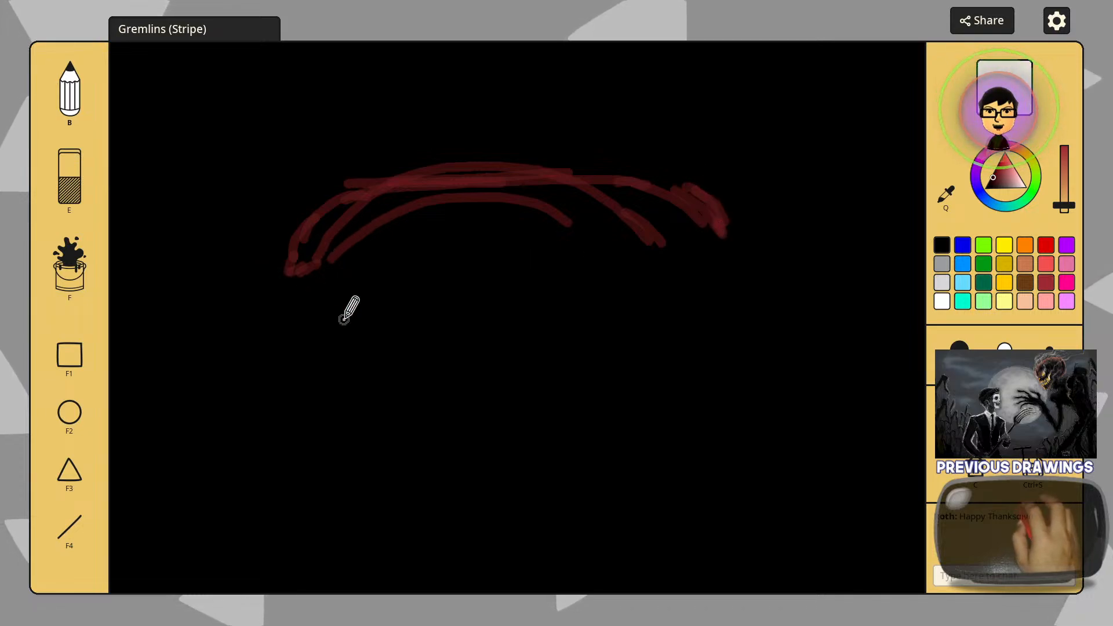
# Step: Extend both sides of the central arch downward and sketch the curve of a neighbouring arch at the canvas's left edge
pyautogui.moveTo(295, 268); pyautogui.dragTo(293, 399)
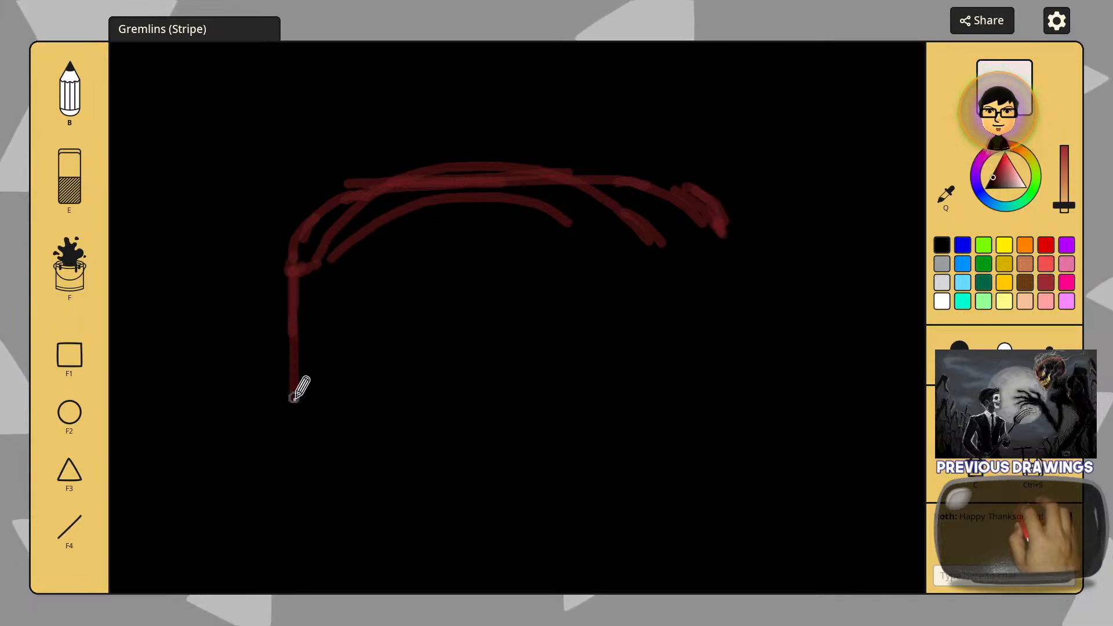
pyautogui.moveTo(293, 288); pyautogui.dragTo(301, 415)
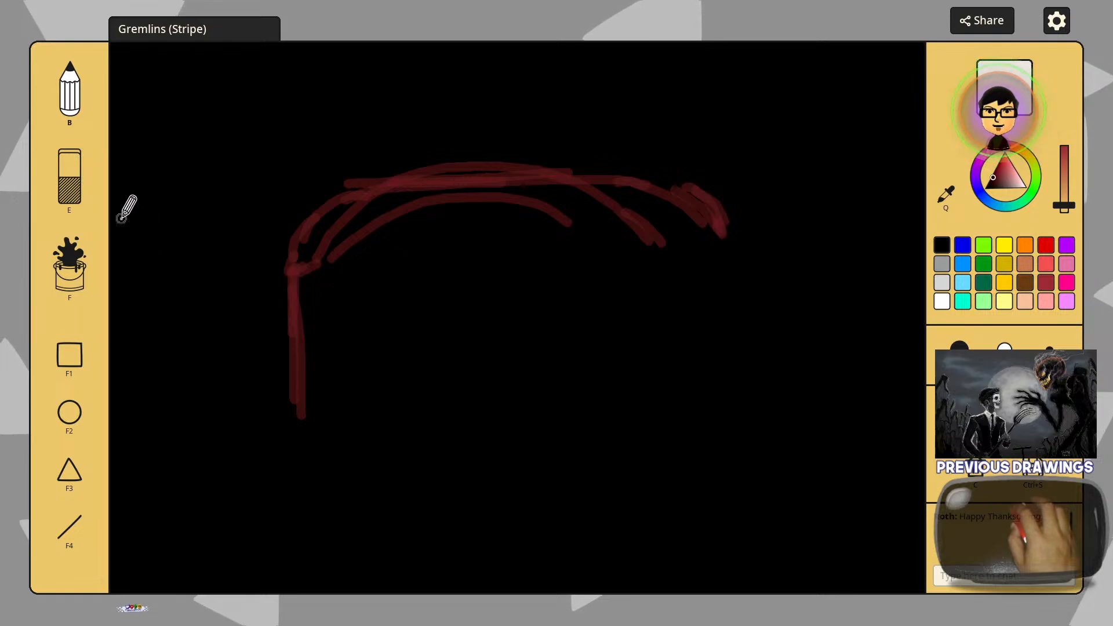
pyautogui.moveTo(124, 216)
pyautogui.mouseDown()
pyautogui.moveTo(179, 225)
pyautogui.moveTo(235, 271)
pyautogui.moveTo(249, 426)
pyautogui.mouseUp()
pyautogui.moveTo(721, 217)
pyautogui.mouseDown()
pyautogui.moveTo(748, 307)
pyautogui.moveTo(737, 348)
pyautogui.moveTo(750, 423)
pyautogui.mouseUp()
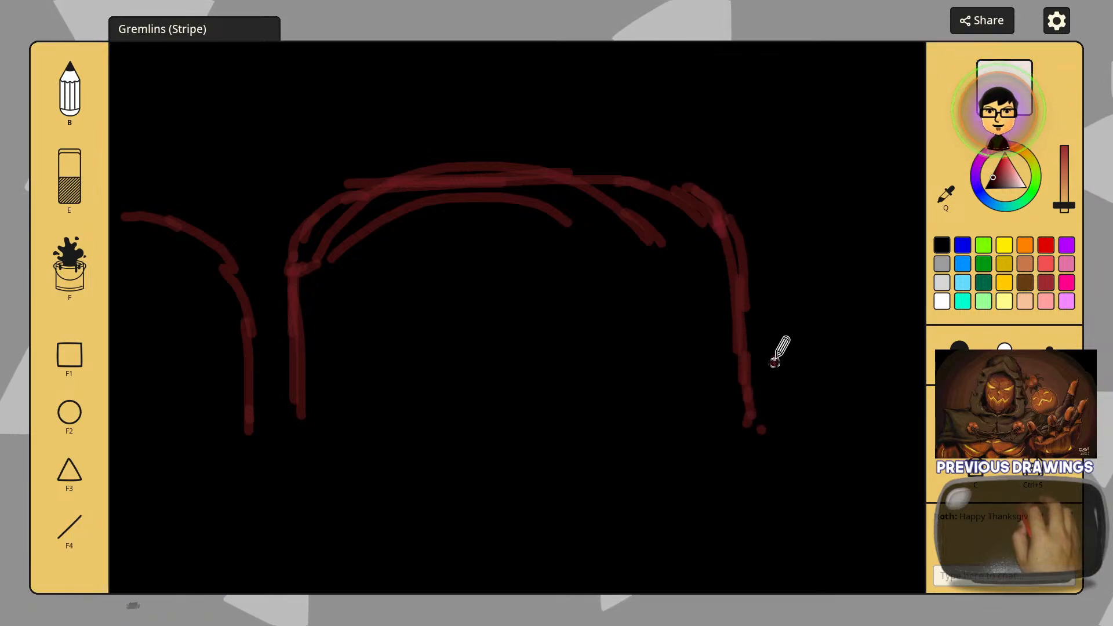
# Step: Sketch a partial arch at the canvas's right edge and extend the lower ends of the central arch's sides
pyautogui.moveTo(775, 364)
pyautogui.mouseDown()
pyautogui.moveTo(787, 231)
pyautogui.moveTo(848, 209)
pyautogui.mouseUp()
pyautogui.moveTo(795, 234)
pyautogui.mouseDown()
pyautogui.moveTo(878, 179)
pyautogui.moveTo(926, 179)
pyautogui.mouseUp()
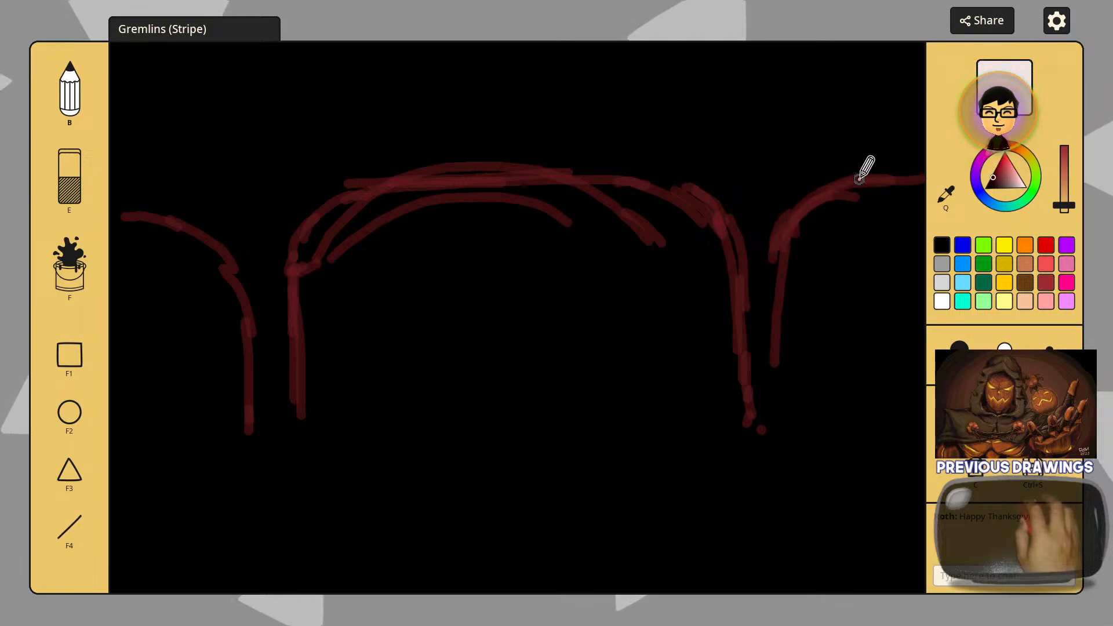
pyautogui.moveTo(824, 188); pyautogui.dragTo(773, 195)
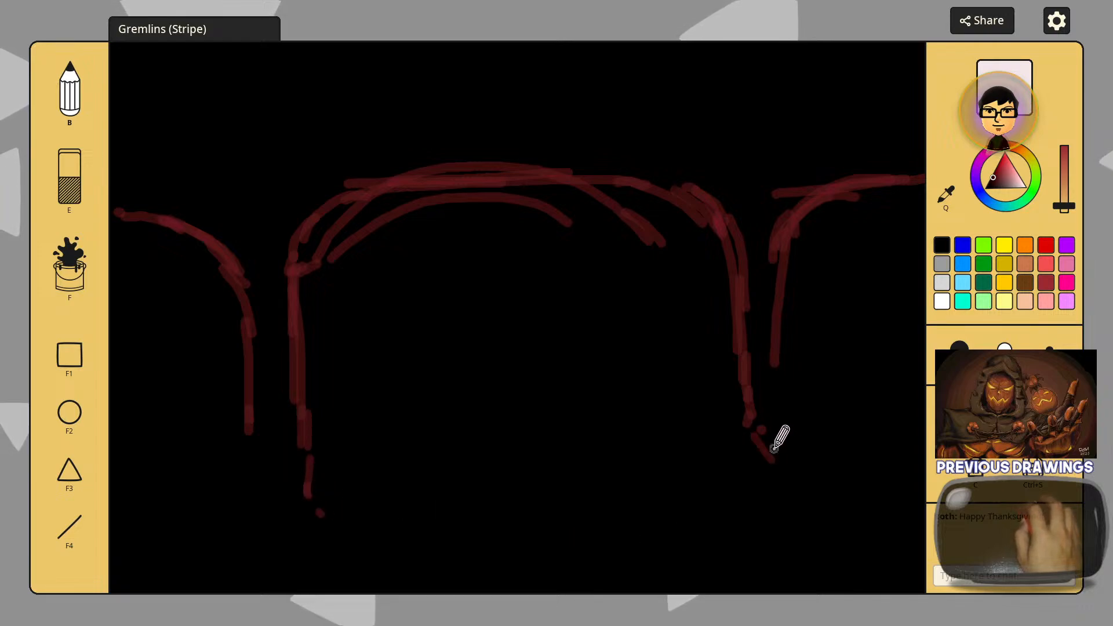
pyautogui.moveTo(773, 448); pyautogui.dragTo(833, 496)
pyautogui.moveTo(298, 468); pyautogui.dragTo(303, 534)
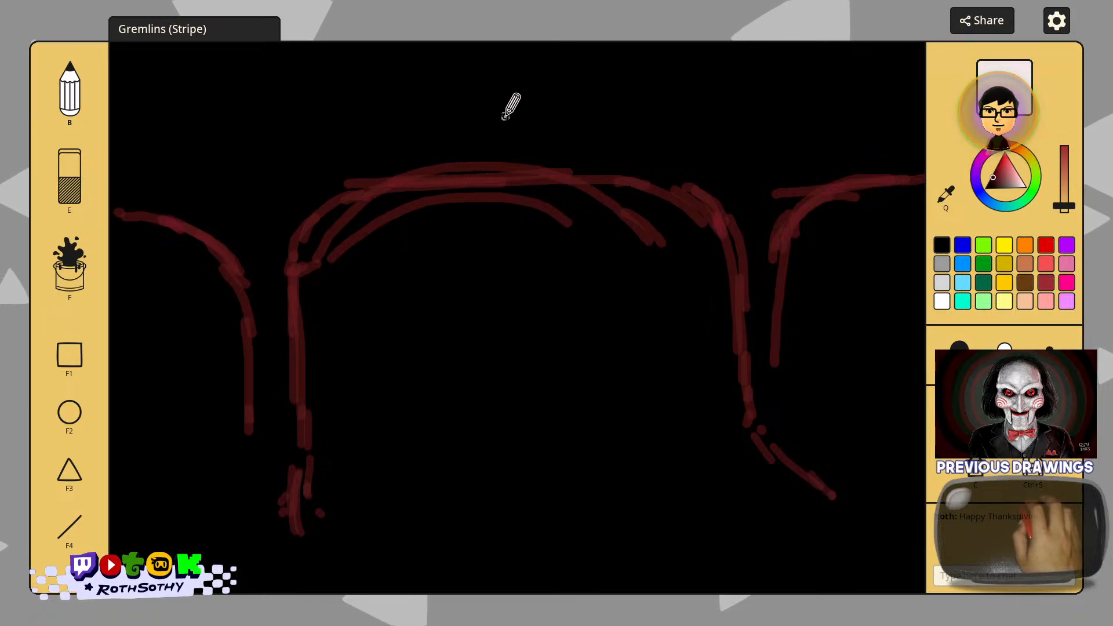
# Step: Sketch the left brow and left side of the gremlin's head in thin dark green pencil lines at very low opacity
pyautogui.click(984, 283)
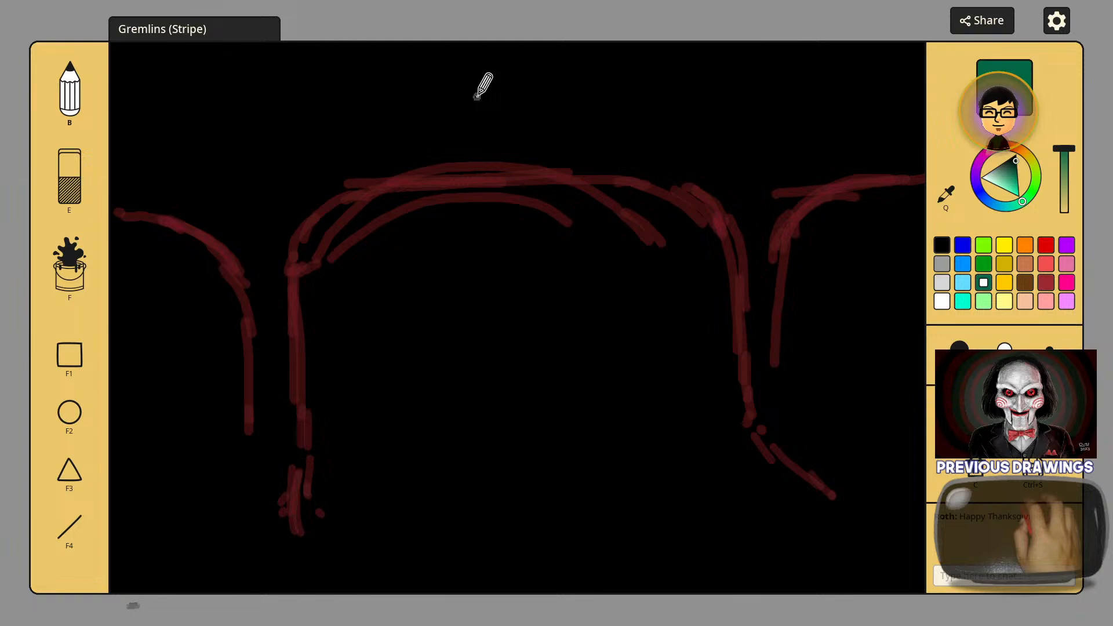
pyautogui.moveTo(464, 108); pyautogui.dragTo(442, 111)
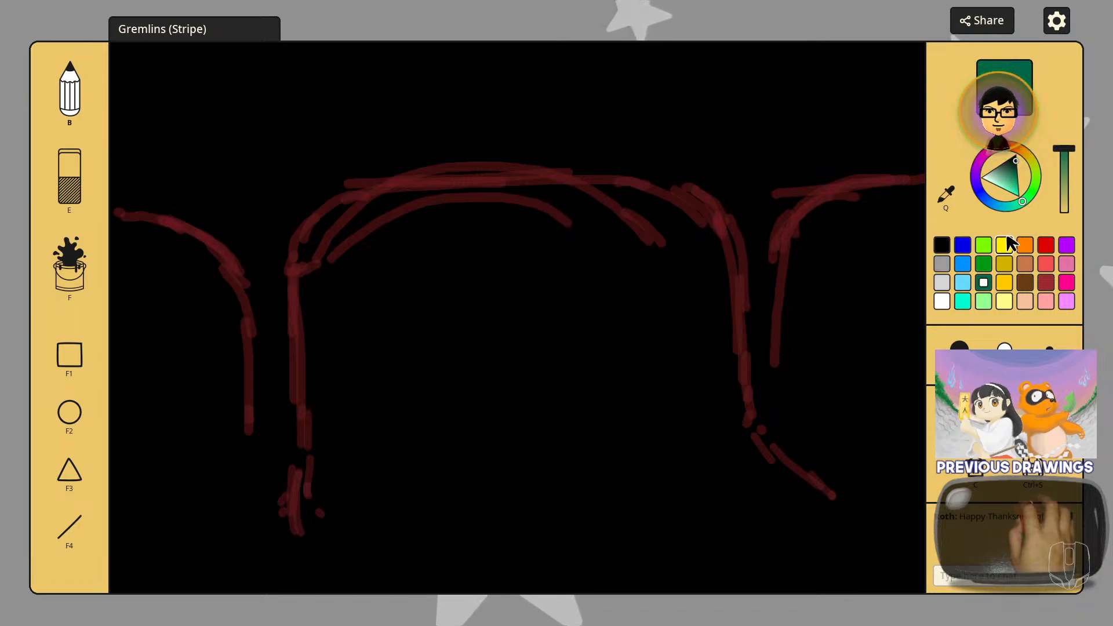
pyautogui.click(1073, 209)
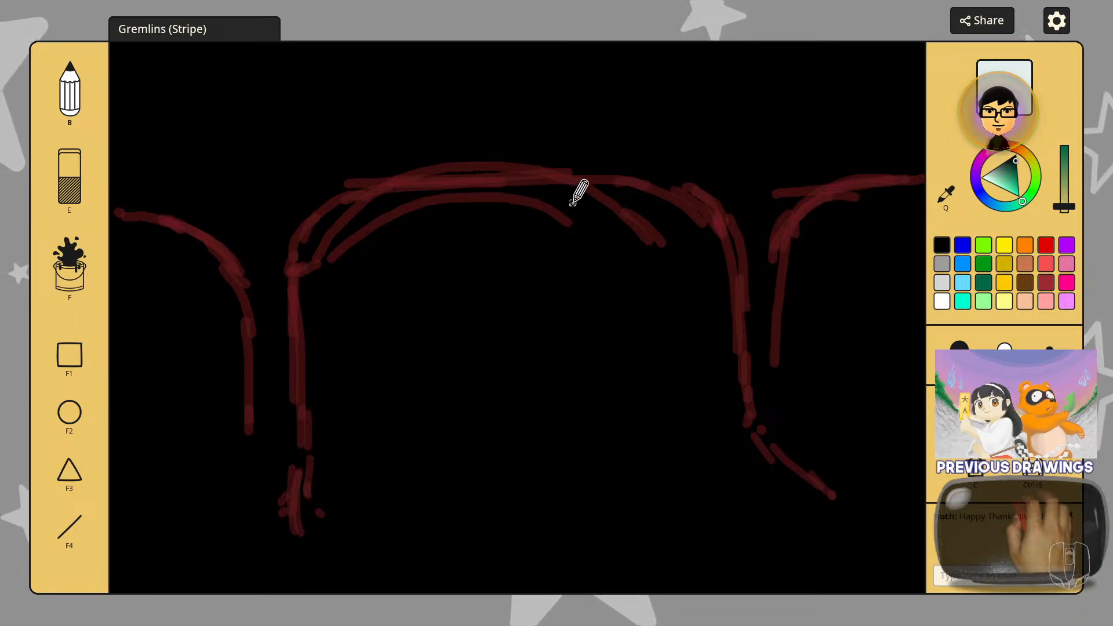
pyautogui.scroll(-1, 574, 203)
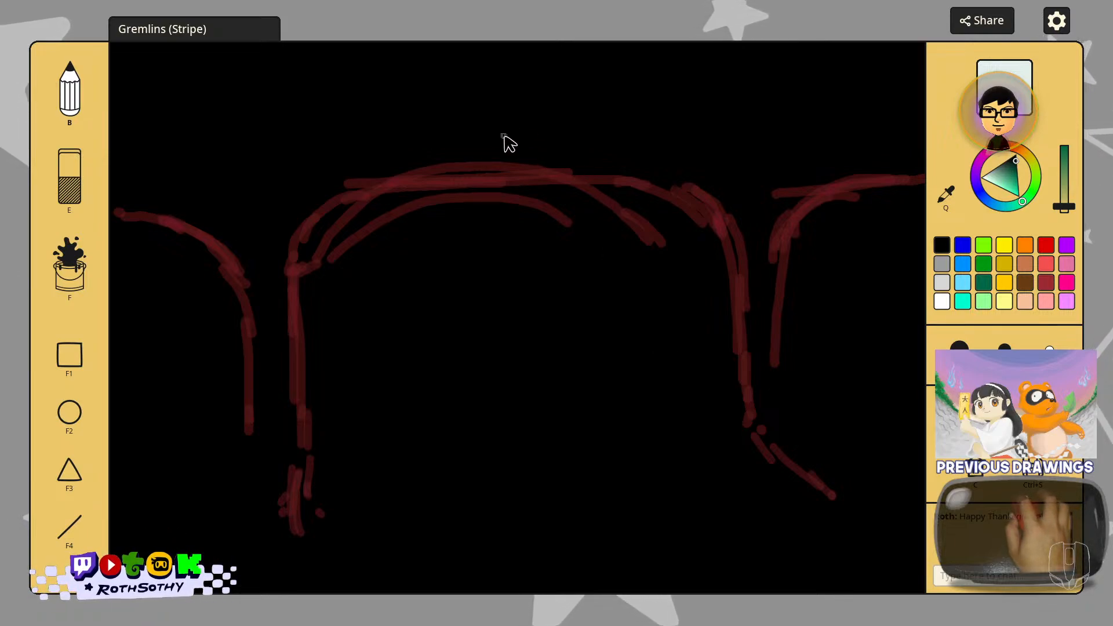
pyautogui.moveTo(481, 127)
pyautogui.mouseDown()
pyautogui.moveTo(518, 133)
pyautogui.moveTo(410, 129)
pyautogui.moveTo(379, 165)
pyautogui.moveTo(398, 265)
pyautogui.moveTo(376, 266)
pyautogui.moveTo(373, 291)
pyautogui.moveTo(402, 308)
pyautogui.mouseUp()
pyautogui.click(393, 161)
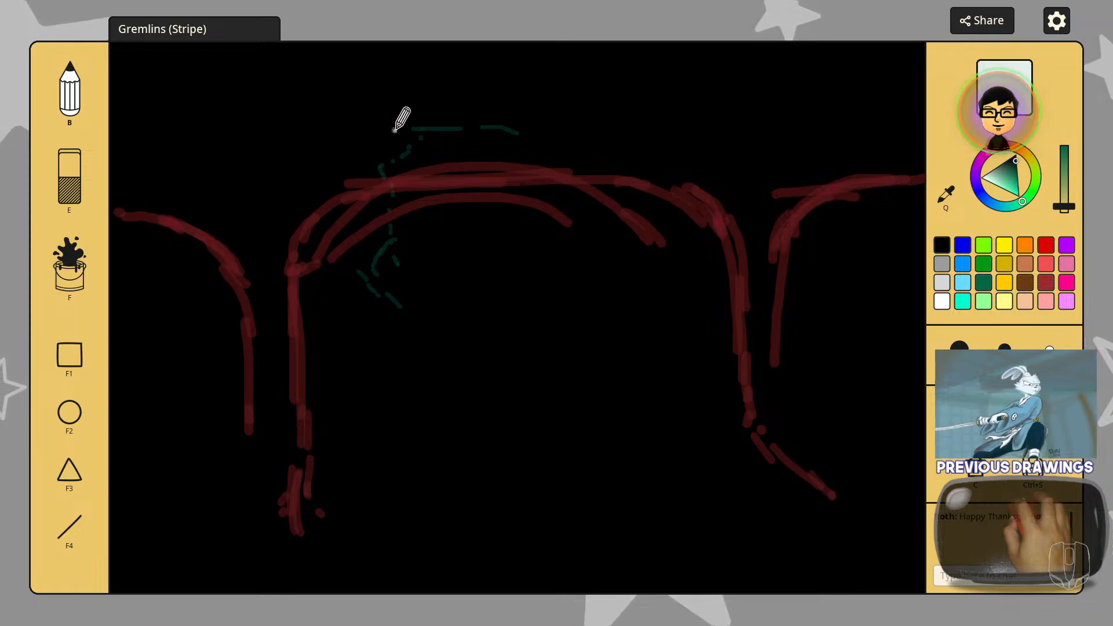
# Step: Outline the gremlin's large left ear from its pointed tip near the canvas's upper-left corner back to the head
pyautogui.moveTo(387, 138)
pyautogui.mouseDown()
pyautogui.moveTo(251, 100)
pyautogui.moveTo(121, 102)
pyautogui.moveTo(130, 133)
pyautogui.moveTo(137, 114)
pyautogui.mouseUp()
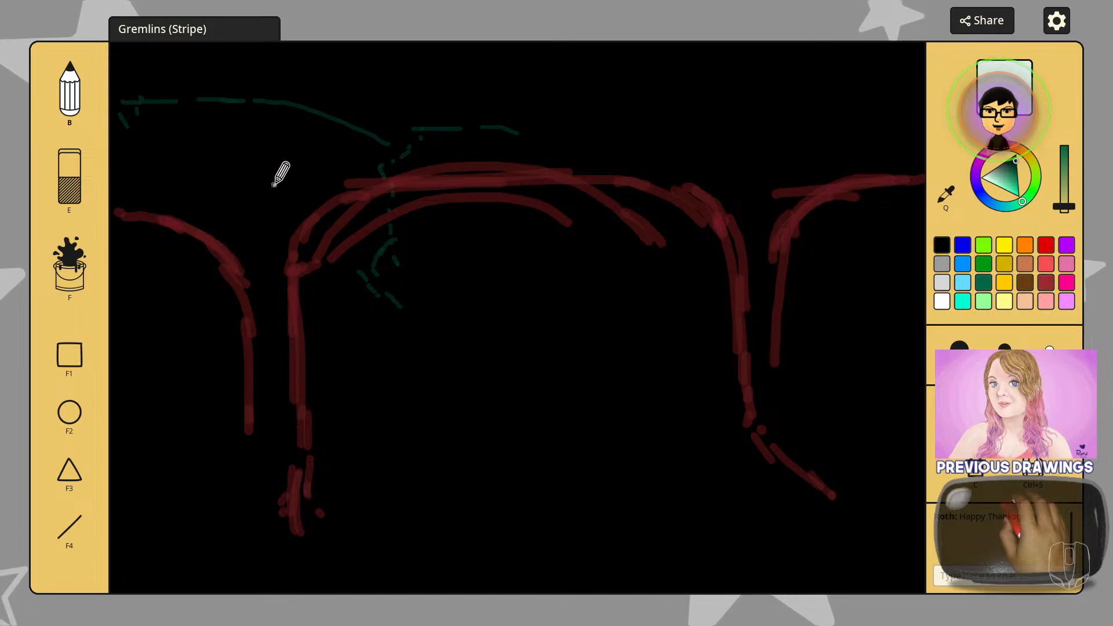
pyautogui.moveTo(141, 91)
pyautogui.mouseDown()
pyautogui.moveTo(152, 105)
pyautogui.moveTo(137, 103)
pyautogui.moveTo(196, 114)
pyautogui.mouseUp()
pyautogui.moveTo(166, 105)
pyautogui.mouseDown()
pyautogui.moveTo(323, 124)
pyautogui.moveTo(347, 149)
pyautogui.moveTo(355, 134)
pyautogui.moveTo(358, 158)
pyautogui.moveTo(379, 168)
pyautogui.mouseUp()
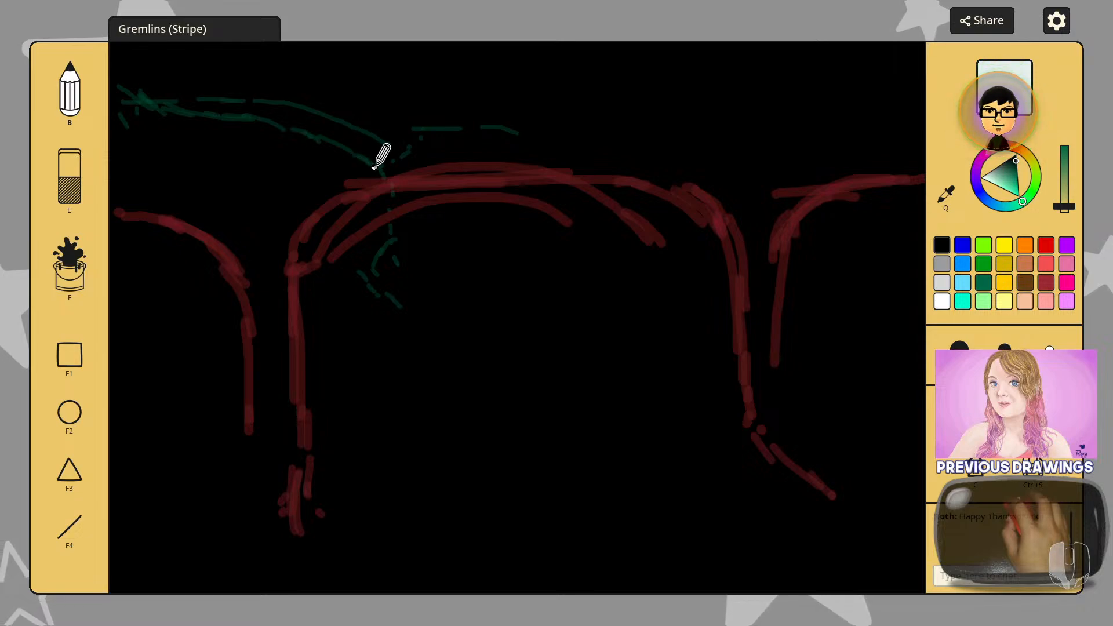
pyautogui.moveTo(146, 124)
pyautogui.mouseDown()
pyautogui.moveTo(293, 261)
pyautogui.moveTo(342, 269)
pyautogui.mouseUp()
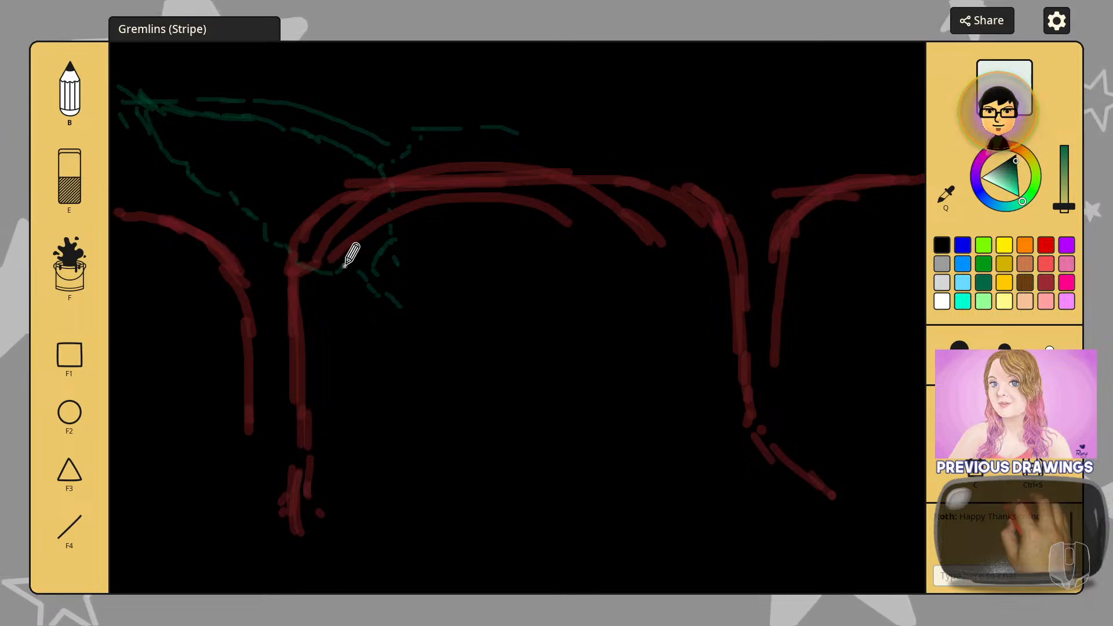
# Step: Sketch the gremlin's left cheek and jawline, the inner end of the left brow, and the curved line across the lower face
pyautogui.moveTo(355, 270)
pyautogui.mouseDown()
pyautogui.moveTo(390, 241)
pyautogui.moveTo(399, 265)
pyautogui.moveTo(380, 262)
pyautogui.moveTo(381, 275)
pyautogui.mouseUp()
pyautogui.moveTo(376, 261)
pyautogui.mouseDown()
pyautogui.moveTo(390, 286)
pyautogui.moveTo(471, 328)
pyautogui.mouseUp()
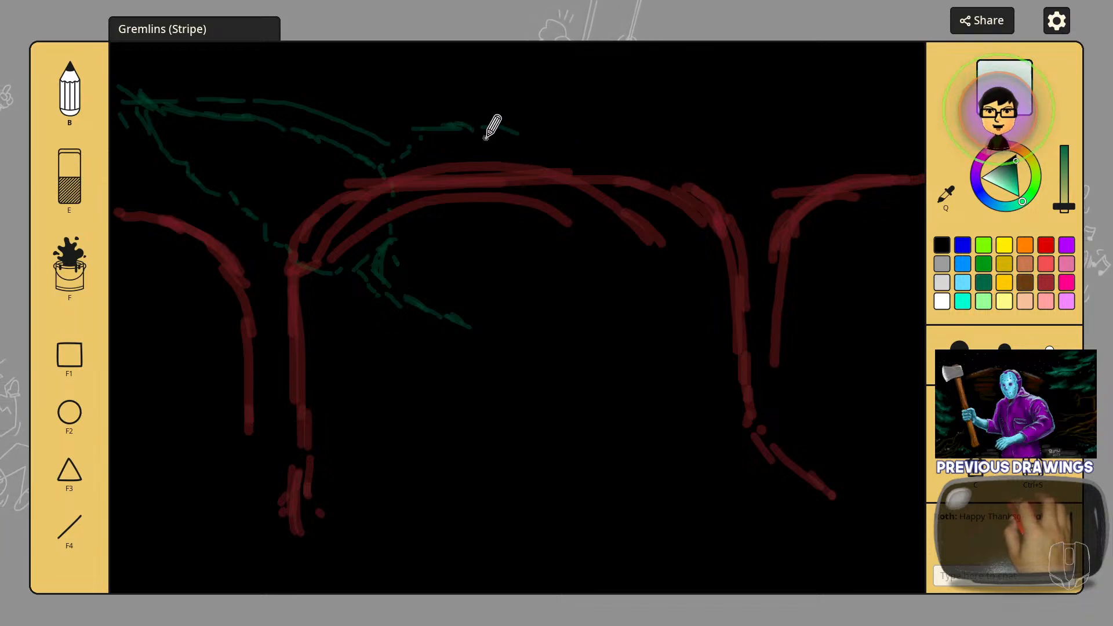
pyautogui.moveTo(483, 128); pyautogui.dragTo(522, 167)
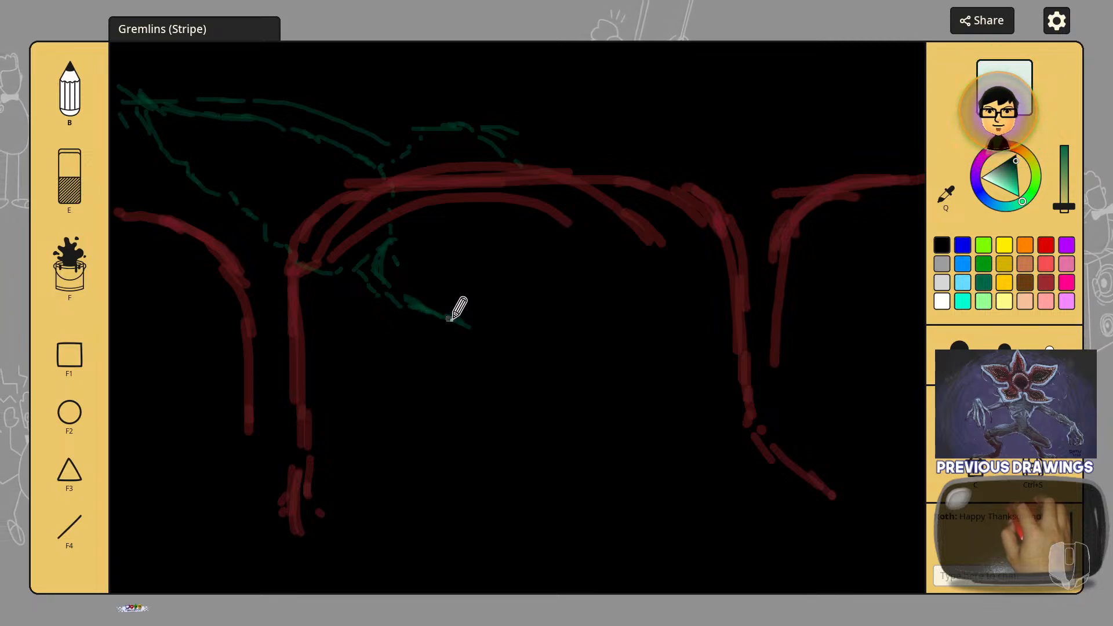
pyautogui.moveTo(450, 318); pyautogui.dragTo(488, 335)
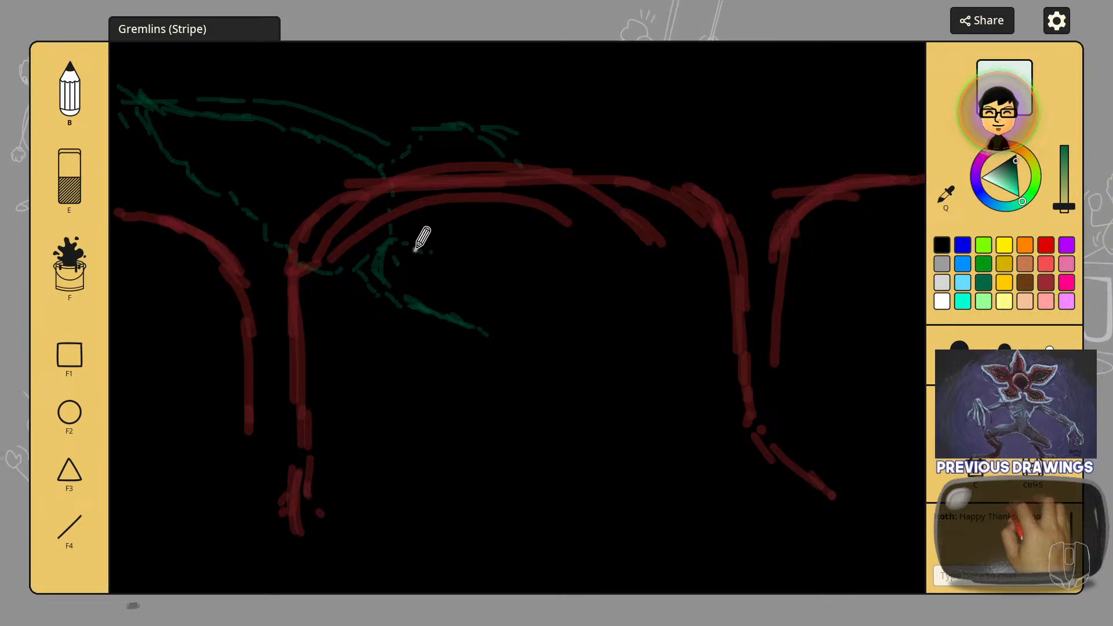
pyautogui.moveTo(415, 249)
pyautogui.mouseDown()
pyautogui.moveTo(489, 282)
pyautogui.moveTo(591, 264)
pyautogui.mouseUp()
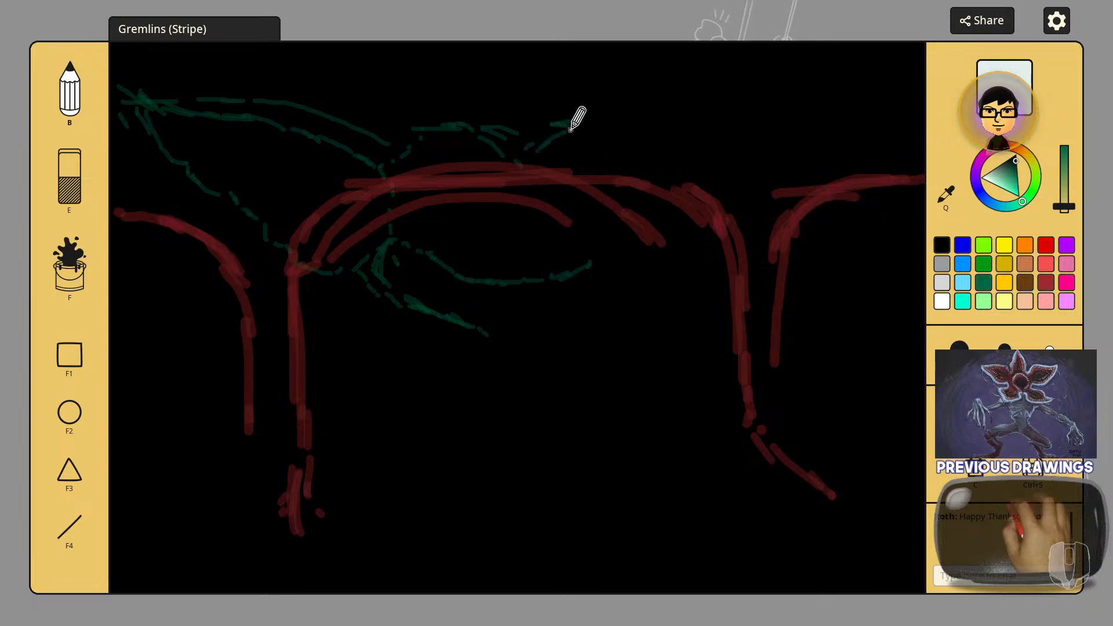
# Step: Sketch the right brow and right side of the gremlin's head, drawing the right jawline down toward the chin
pyautogui.moveTo(562, 125); pyautogui.dragTo(602, 128)
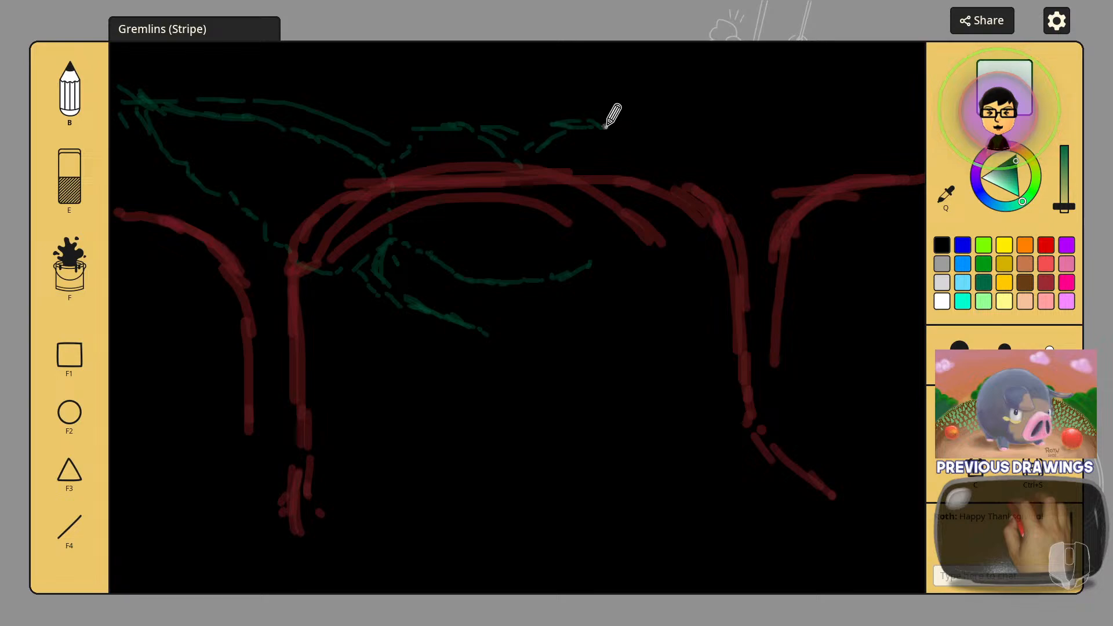
pyautogui.moveTo(606, 130); pyautogui.dragTo(648, 155)
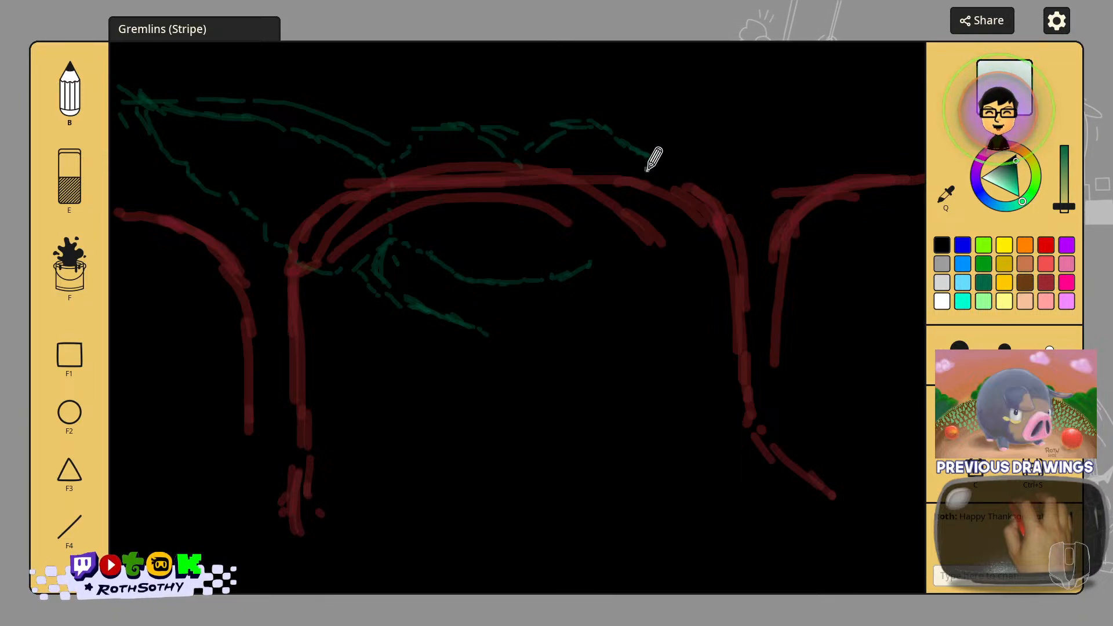
pyautogui.moveTo(647, 169); pyautogui.dragTo(643, 176)
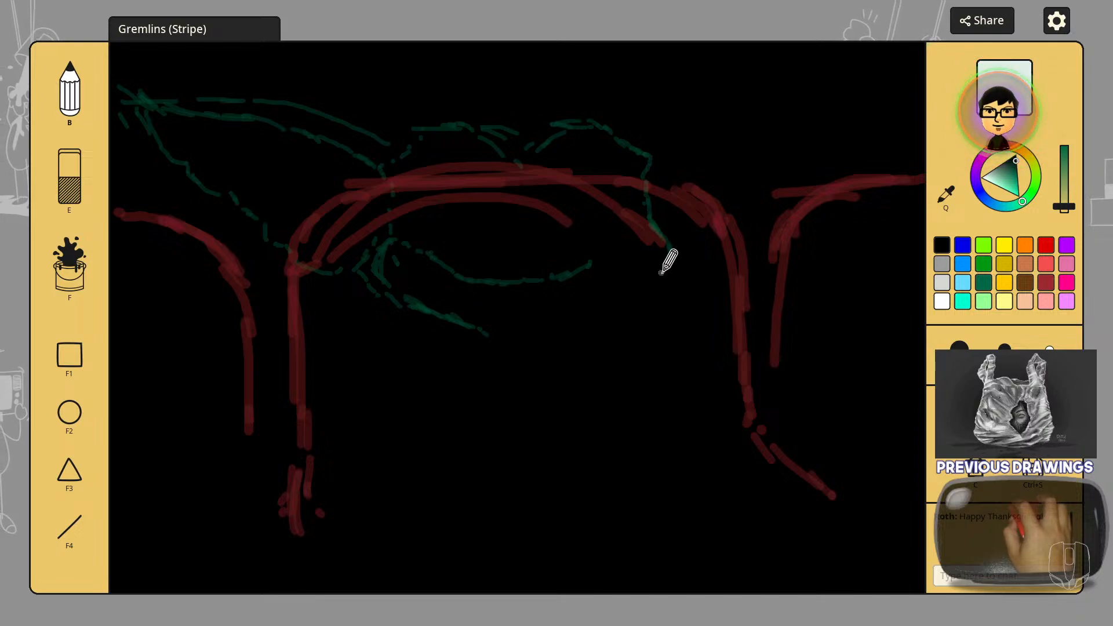
pyautogui.moveTo(566, 337); pyautogui.dragTo(644, 278)
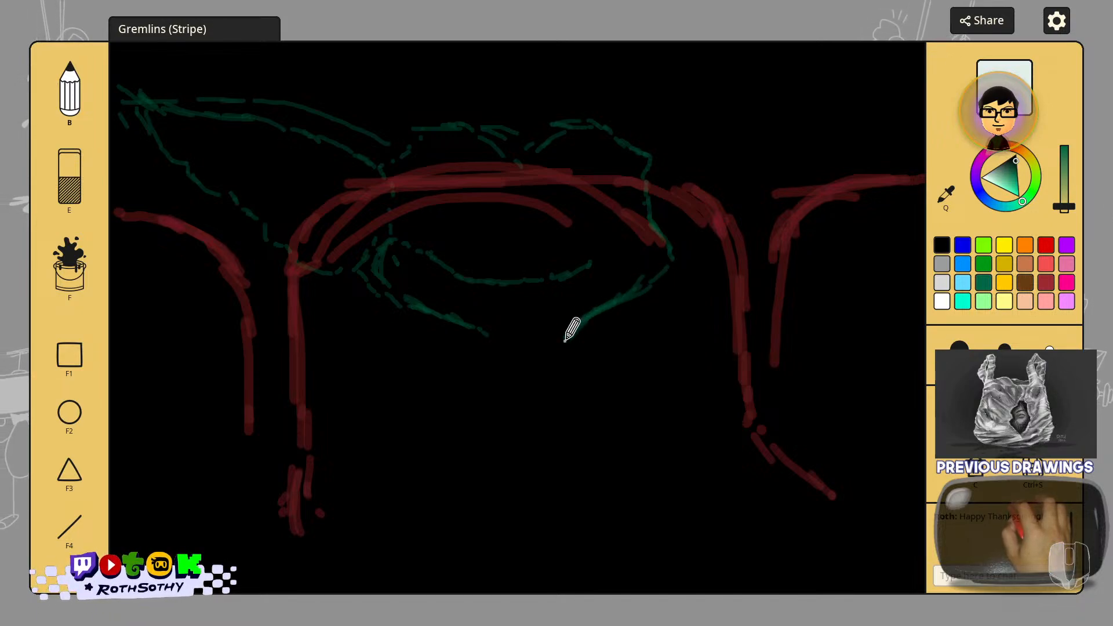
pyautogui.moveTo(568, 335); pyautogui.dragTo(559, 343)
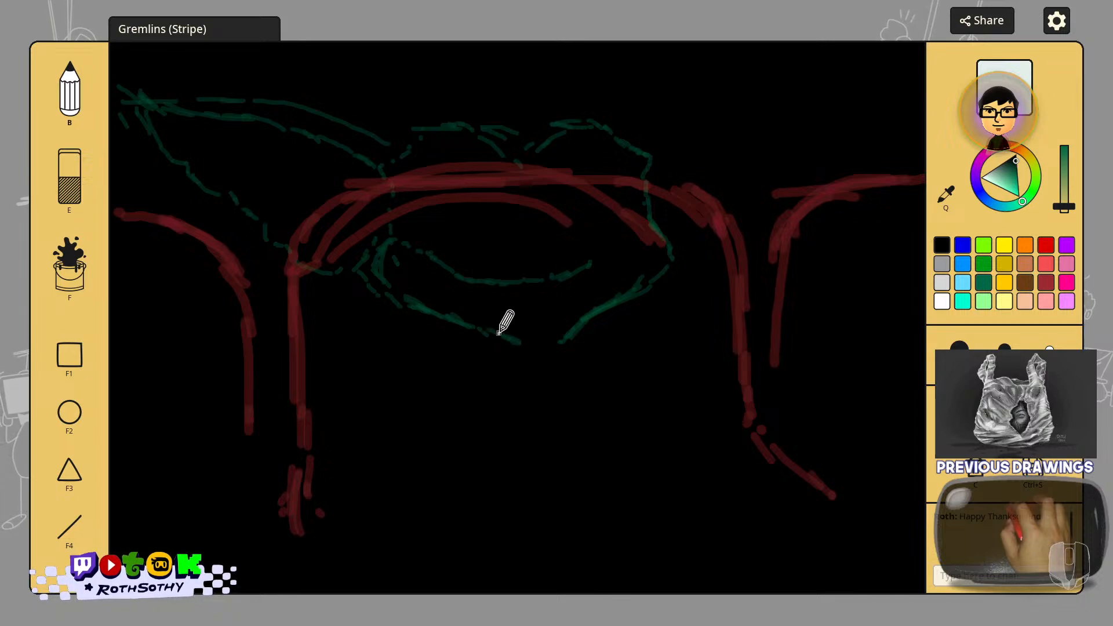
# Step: Close the gremlin's pointed chin and outline the large right ear from the head out to its tip and back to the cheek
pyautogui.moveTo(488, 334); pyautogui.dragTo(540, 348)
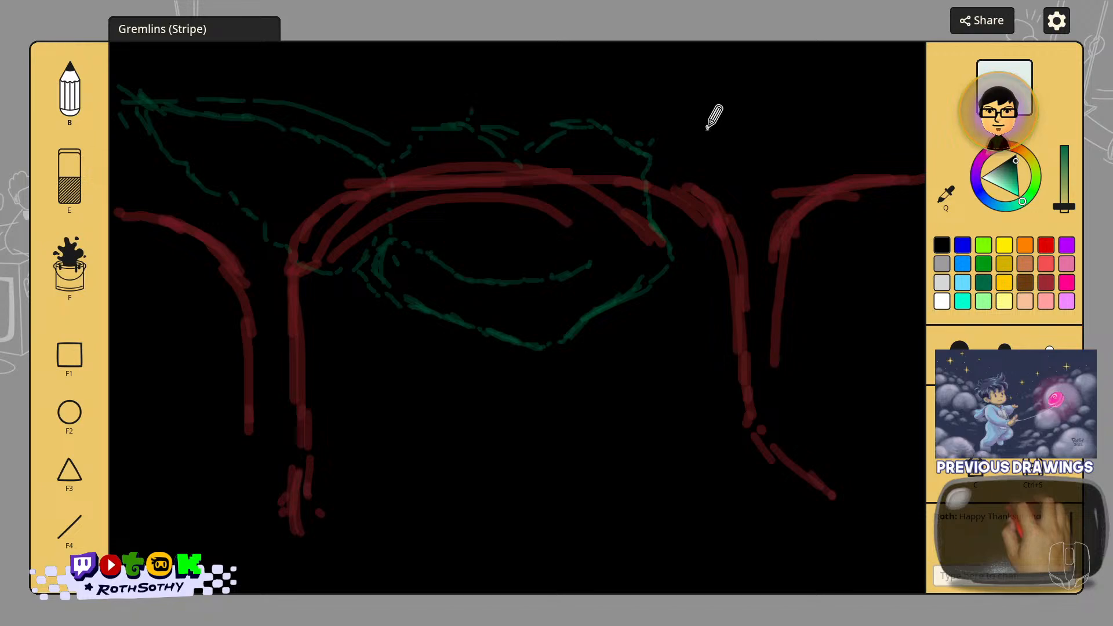
pyautogui.moveTo(640, 143); pyautogui.dragTo(738, 103)
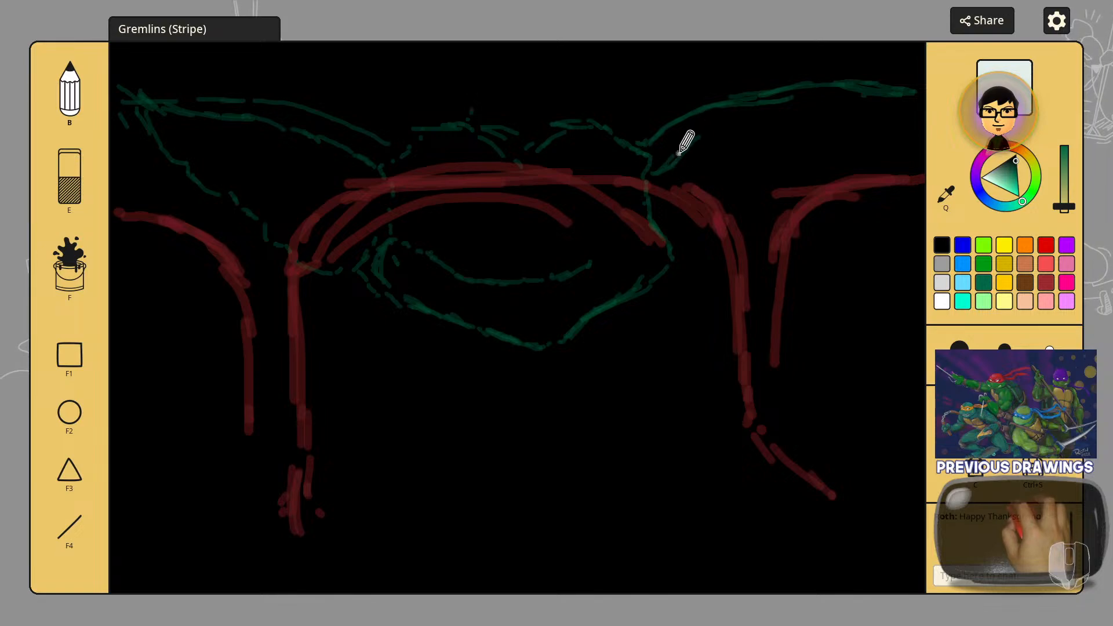
pyautogui.moveTo(678, 154); pyautogui.dragTo(716, 137)
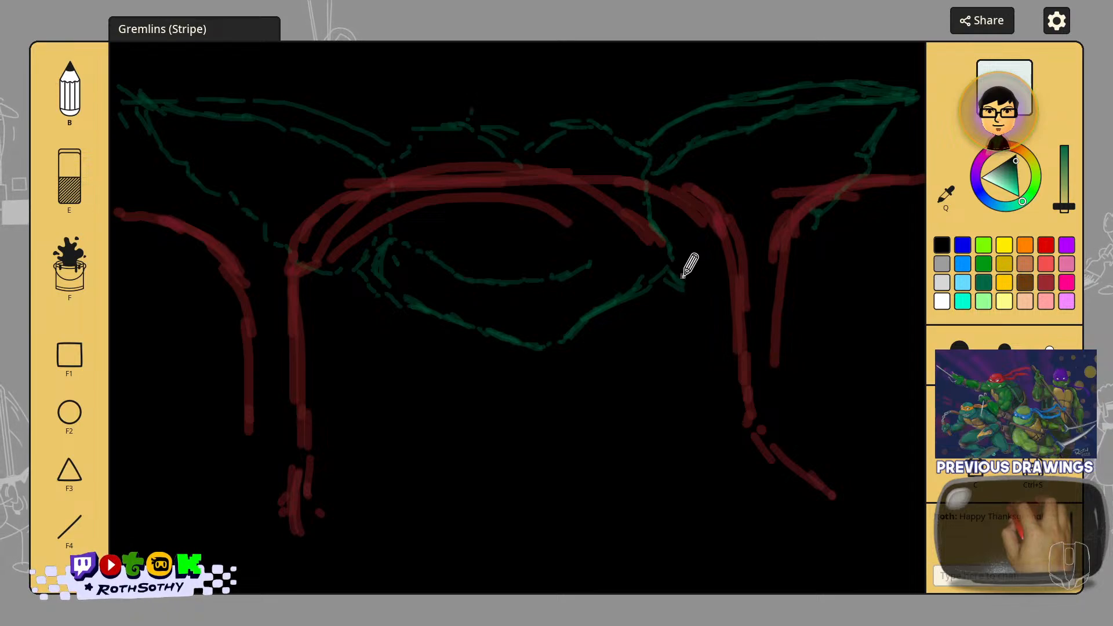
pyautogui.moveTo(675, 286)
pyautogui.mouseDown()
pyautogui.moveTo(698, 297)
pyautogui.moveTo(798, 239)
pyautogui.mouseUp()
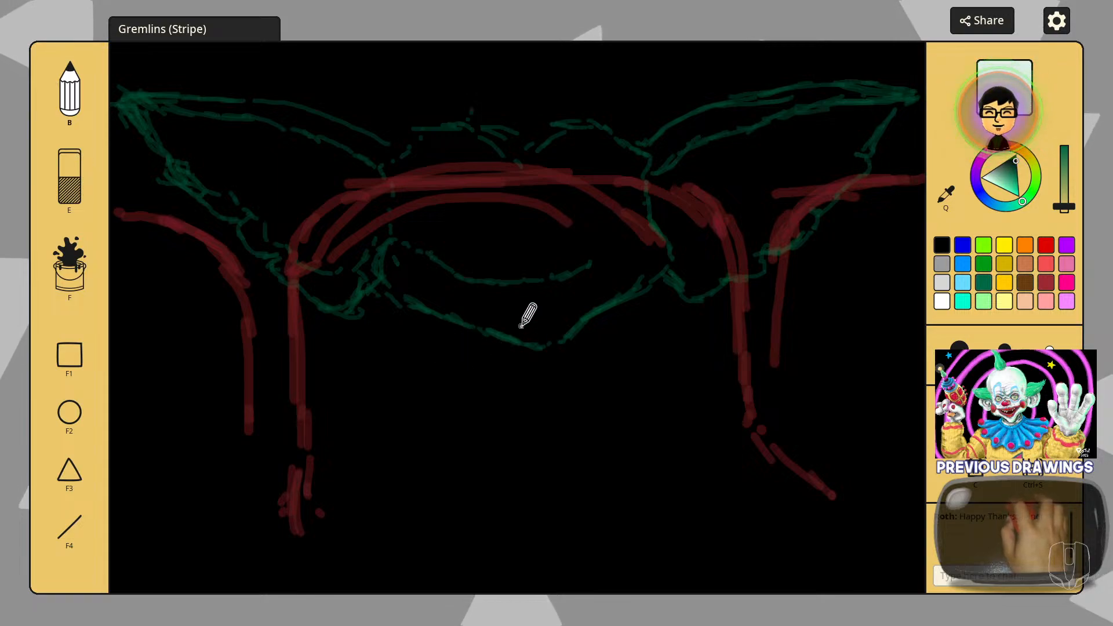
# Step: Sketch two creases converging on the chin, and the left shoulder line running down to the upper arm
pyautogui.moveTo(487, 294); pyautogui.dragTo(526, 326)
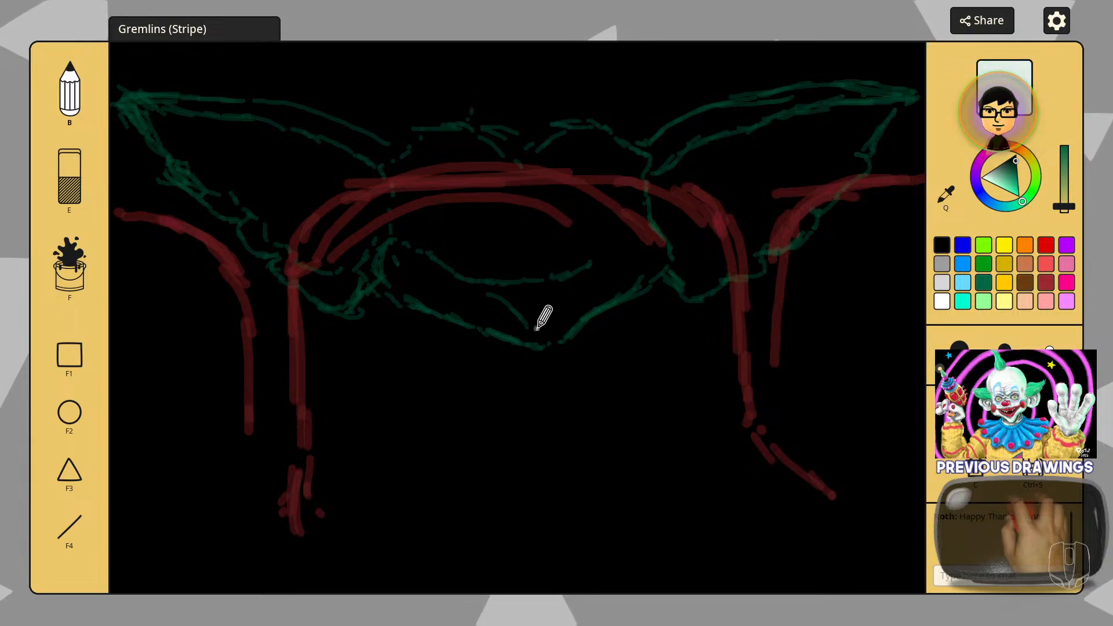
pyautogui.moveTo(541, 337); pyautogui.dragTo(560, 294)
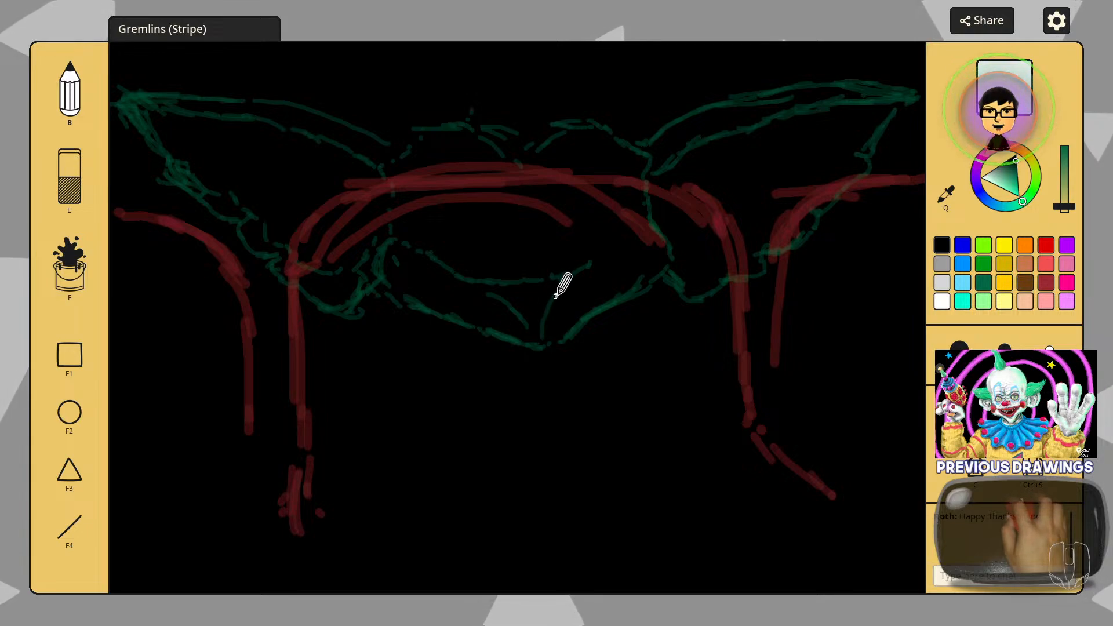
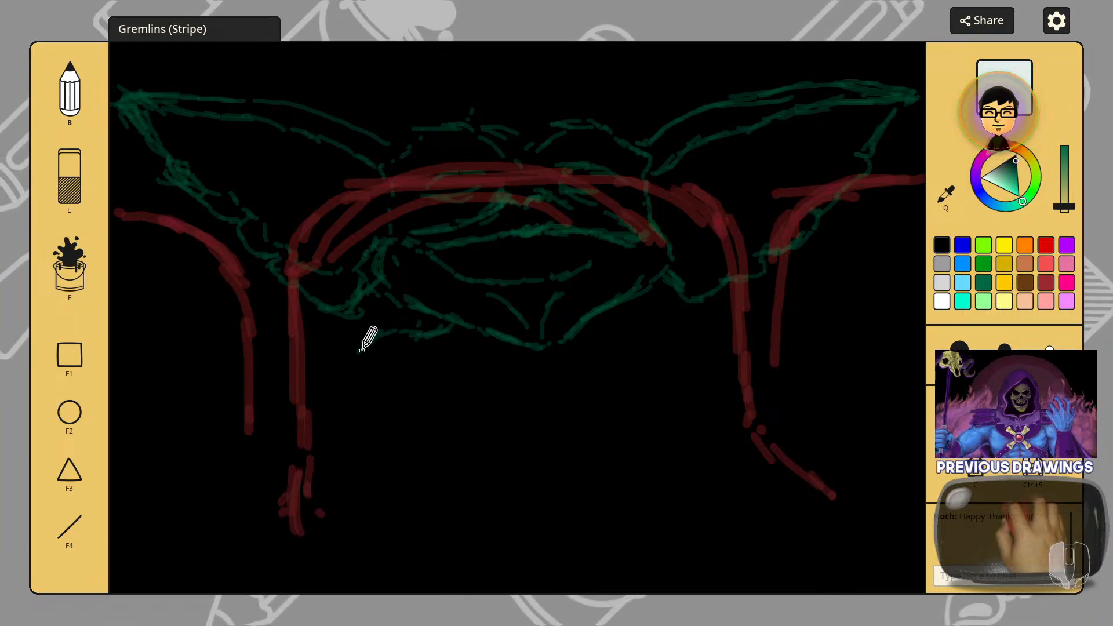
pyautogui.moveTo(368, 346)
pyautogui.mouseDown()
pyautogui.moveTo(342, 391)
pyautogui.moveTo(290, 418)
pyautogui.moveTo(295, 411)
pyautogui.mouseUp()
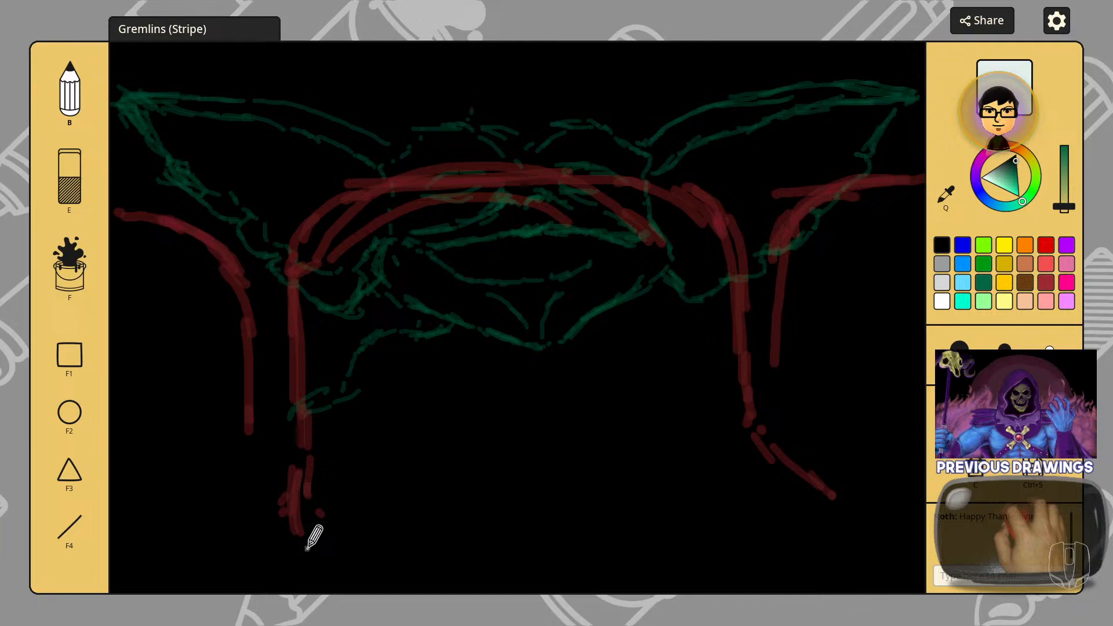
# Step: Sketch the small pointed-ear figure shapes in the canvas's lower-left corner with short dark green strokes
pyautogui.moveTo(298, 553); pyautogui.dragTo(278, 522)
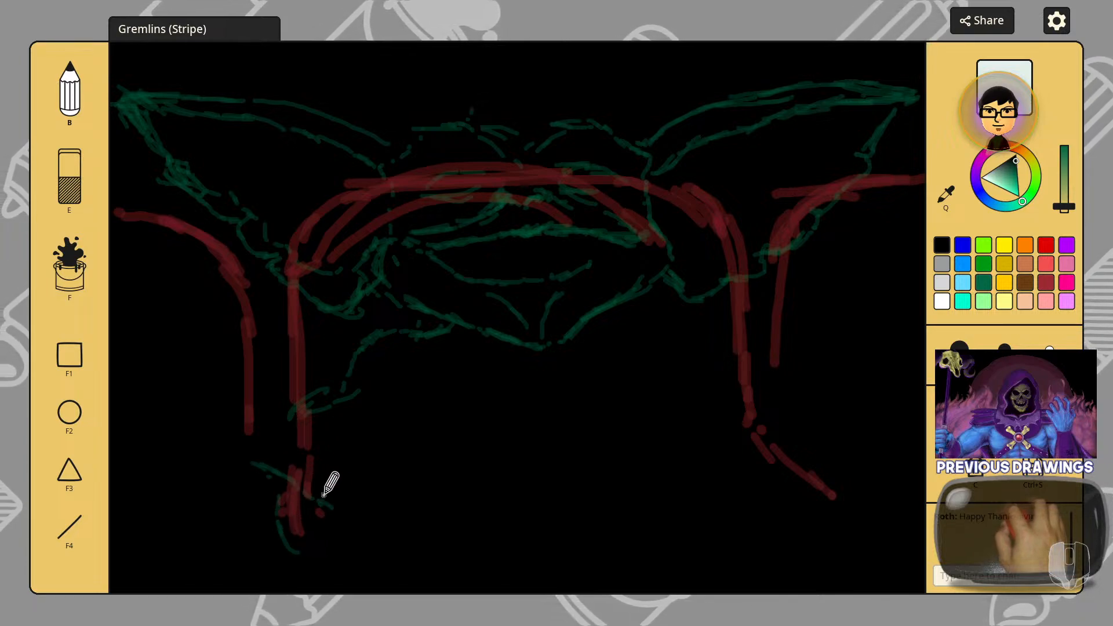
pyautogui.moveTo(344, 538); pyautogui.dragTo(351, 557)
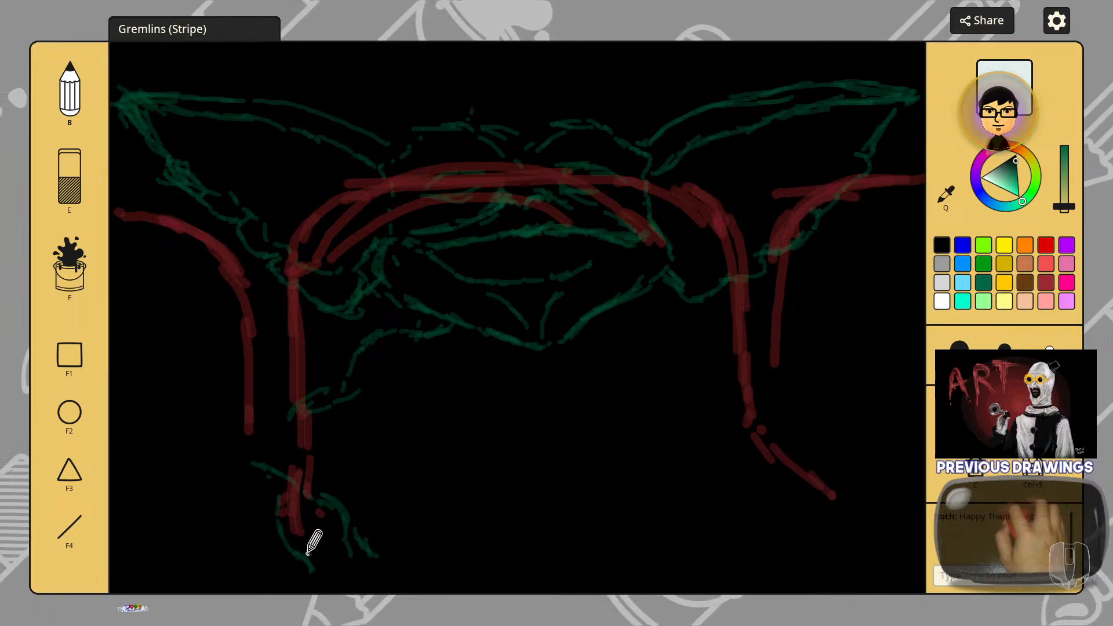
pyautogui.moveTo(302, 574)
pyautogui.mouseDown()
pyautogui.moveTo(294, 562)
pyautogui.moveTo(268, 566)
pyautogui.moveTo(239, 517)
pyautogui.mouseUp()
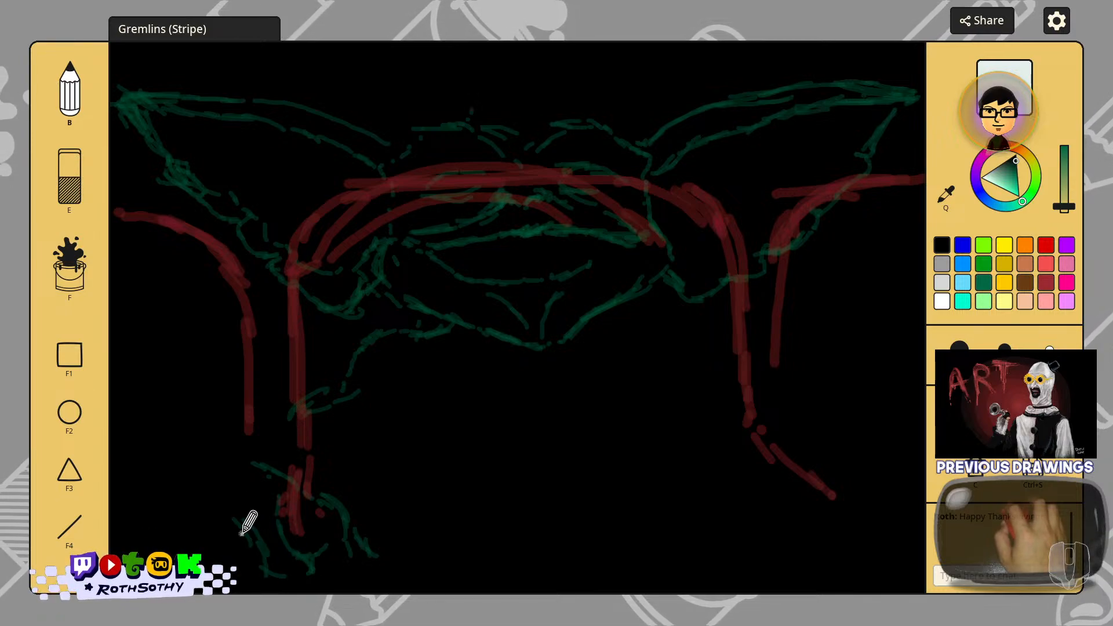
pyautogui.moveTo(252, 561); pyautogui.dragTo(220, 514)
pyautogui.moveTo(267, 558)
pyautogui.mouseDown()
pyautogui.moveTo(221, 508)
pyautogui.moveTo(139, 485)
pyautogui.mouseUp()
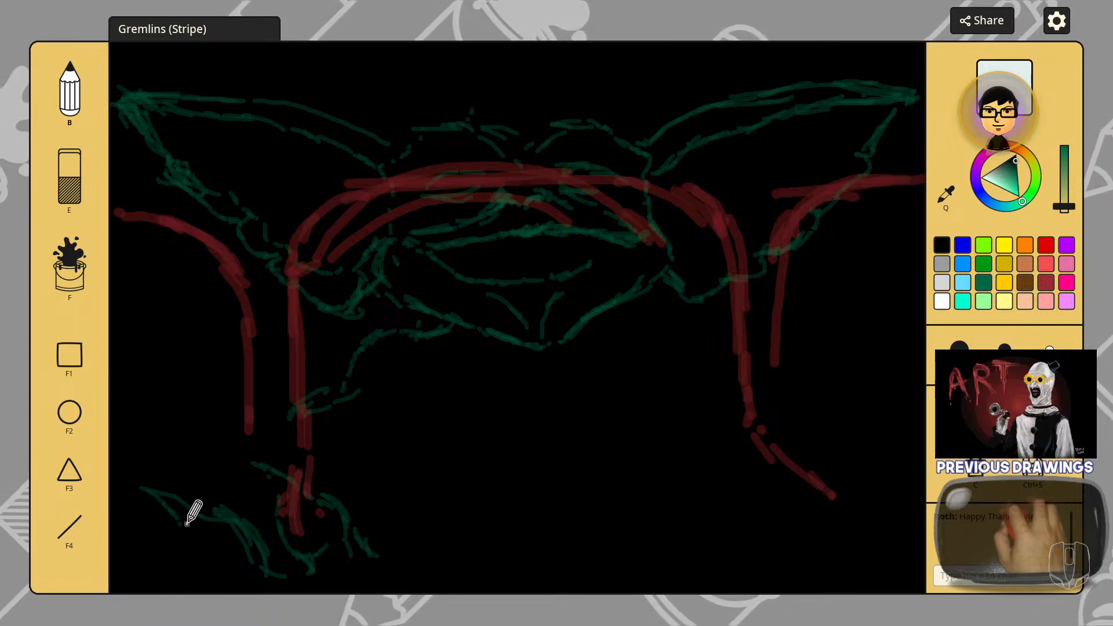
pyautogui.moveTo(171, 522)
pyautogui.mouseDown()
pyautogui.moveTo(185, 572)
pyautogui.moveTo(220, 586)
pyautogui.mouseUp()
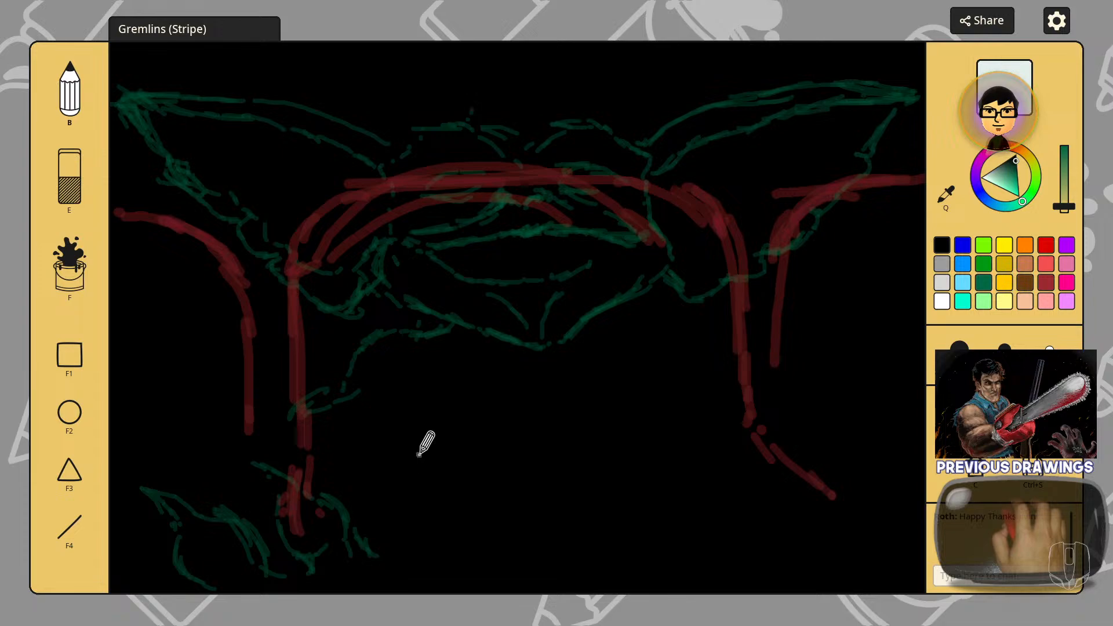
# Step: Sketch the popcorn bucket below the gremlin's head, with a wide oval rim and two sides tapering to the canvas's lower edge
pyautogui.moveTo(654, 397)
pyautogui.mouseDown()
pyautogui.moveTo(492, 393)
pyautogui.moveTo(408, 458)
pyautogui.mouseUp()
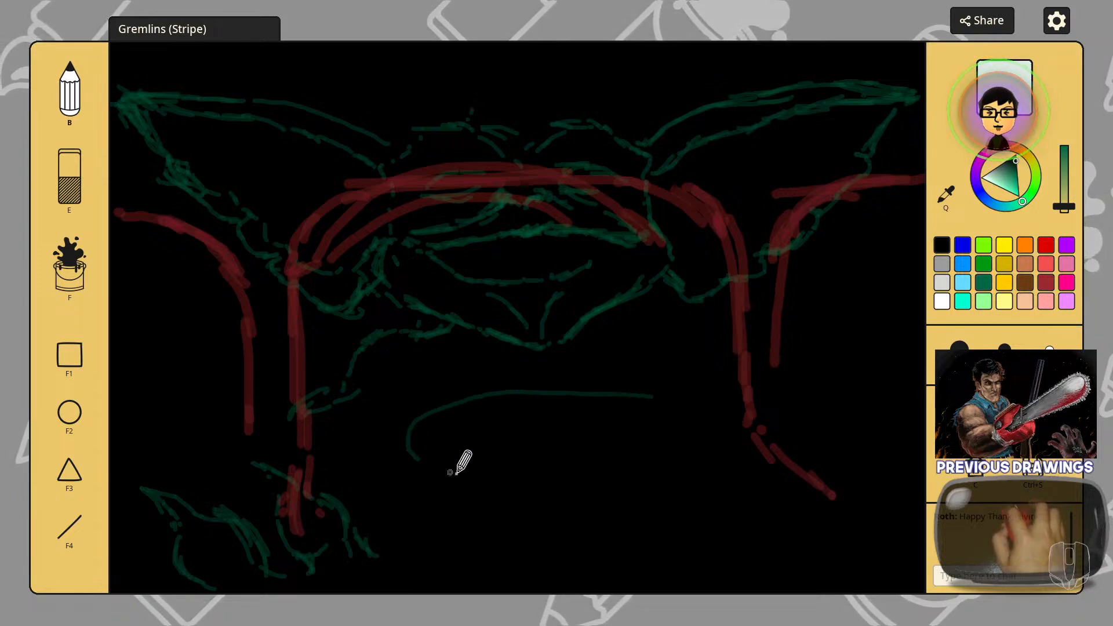
pyautogui.moveTo(702, 426); pyautogui.dragTo(667, 467)
pyautogui.moveTo(373, 435); pyautogui.dragTo(647, 462)
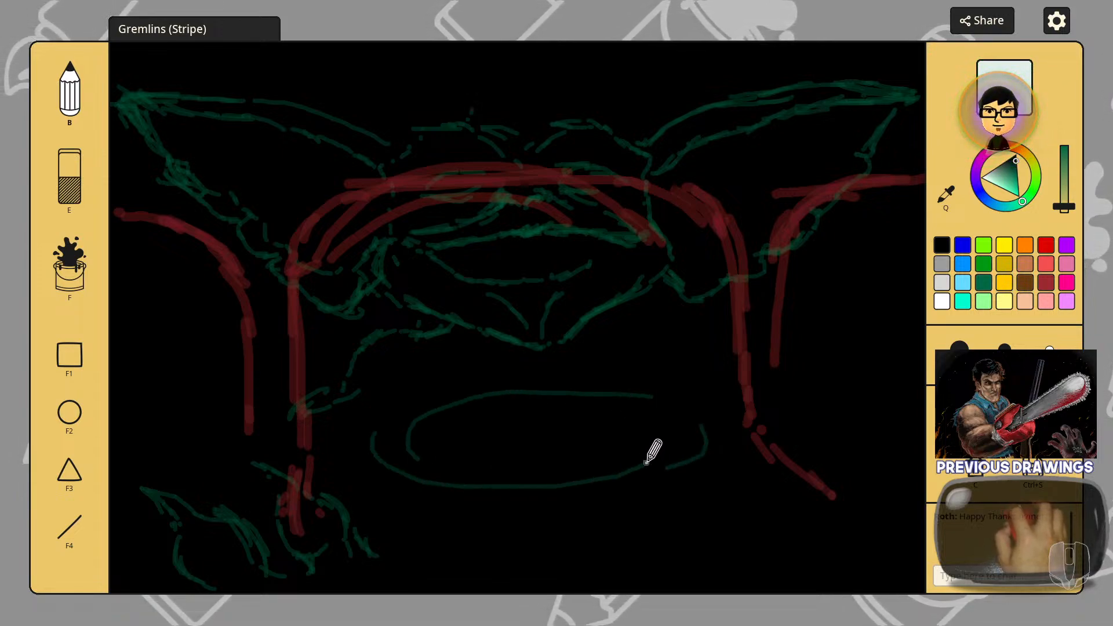
pyautogui.moveTo(384, 483); pyautogui.dragTo(422, 578)
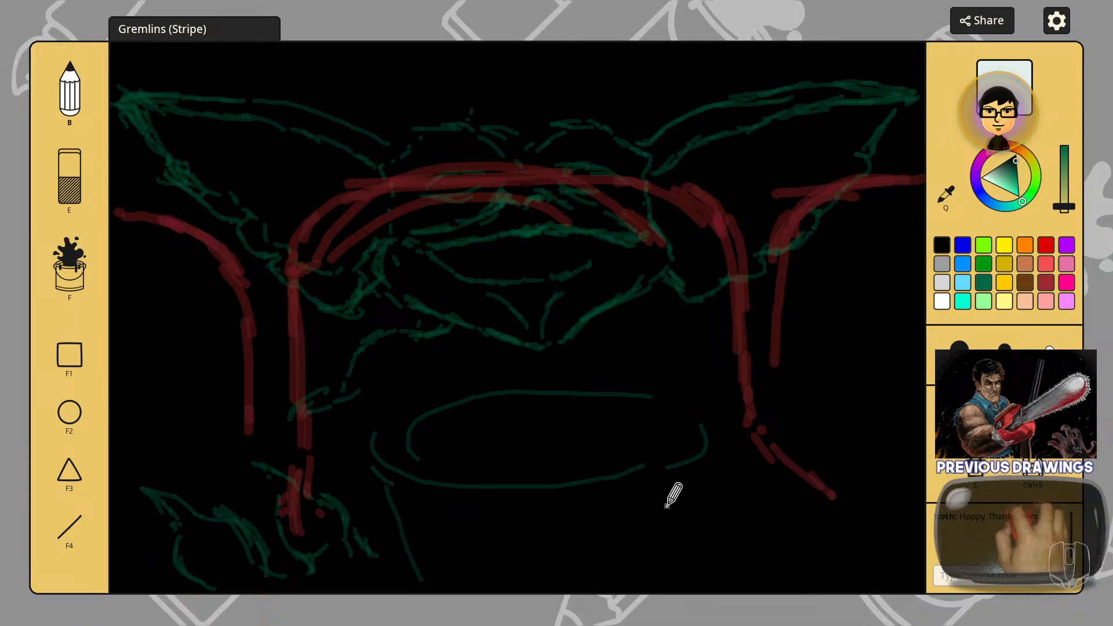
pyautogui.moveTo(704, 478); pyautogui.dragTo(682, 584)
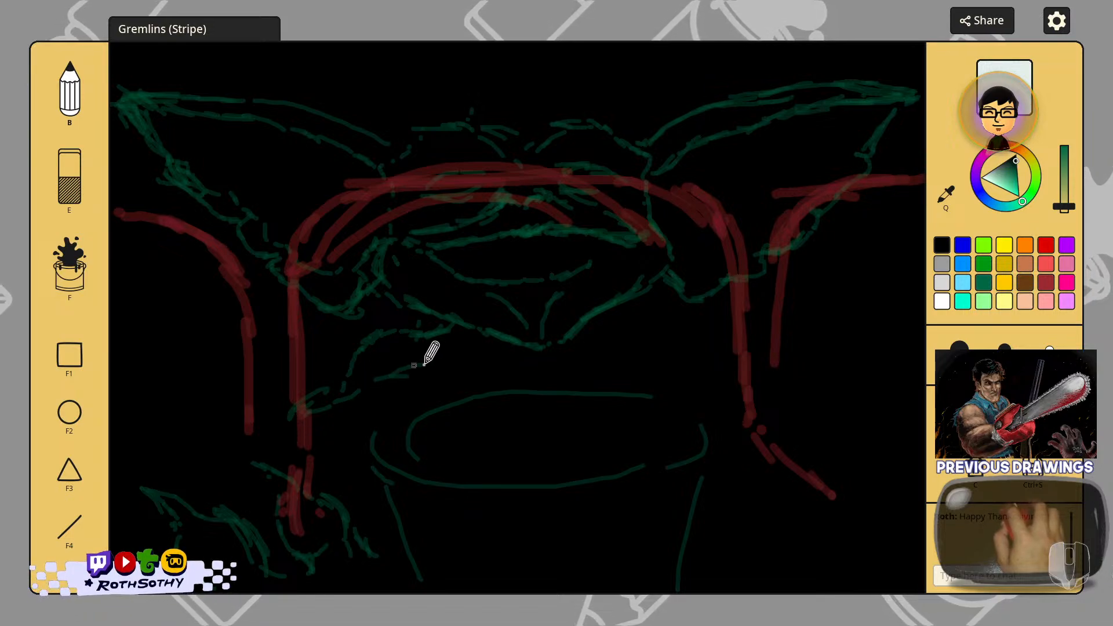
# Step: Sketch the left hand and its fingers gripping the upper-left part of the bucket's rim
pyautogui.moveTo(424, 364); pyautogui.dragTo(451, 364)
pyautogui.moveTo(386, 374)
pyautogui.mouseDown()
pyautogui.moveTo(441, 357)
pyautogui.moveTo(490, 390)
pyautogui.moveTo(469, 417)
pyautogui.moveTo(438, 428)
pyautogui.mouseUp()
pyautogui.moveTo(369, 421)
pyautogui.mouseDown()
pyautogui.moveTo(396, 410)
pyautogui.moveTo(424, 436)
pyautogui.mouseUp()
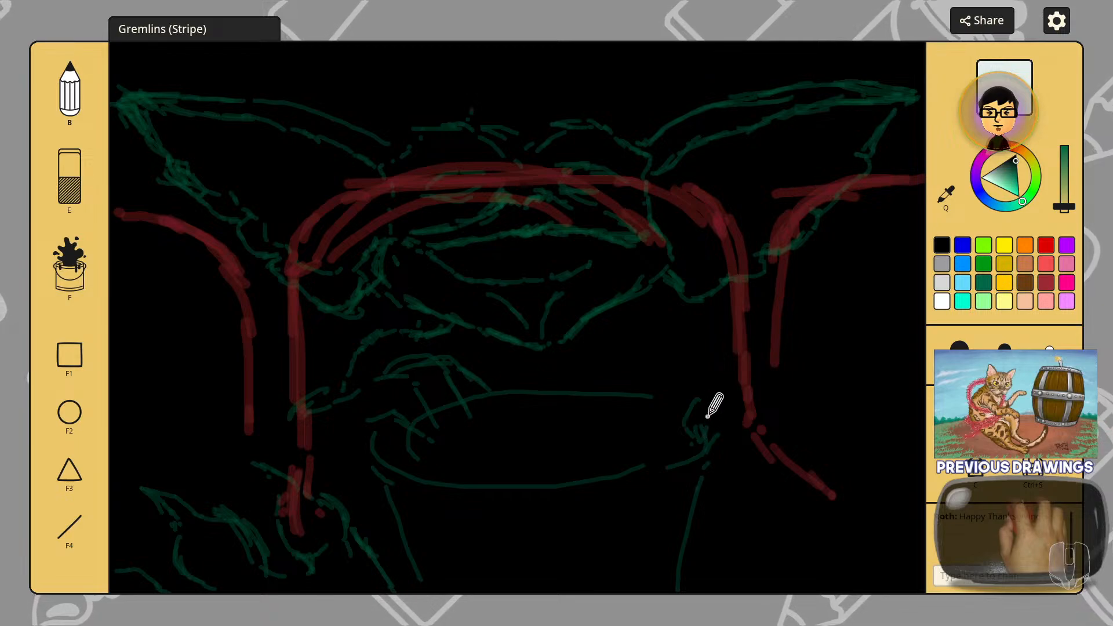
# Step: Sketch the right hand wrapped around the bucket's right edge, with fingers reaching down its side
pyautogui.moveTo(713, 390); pyautogui.dragTo(739, 415)
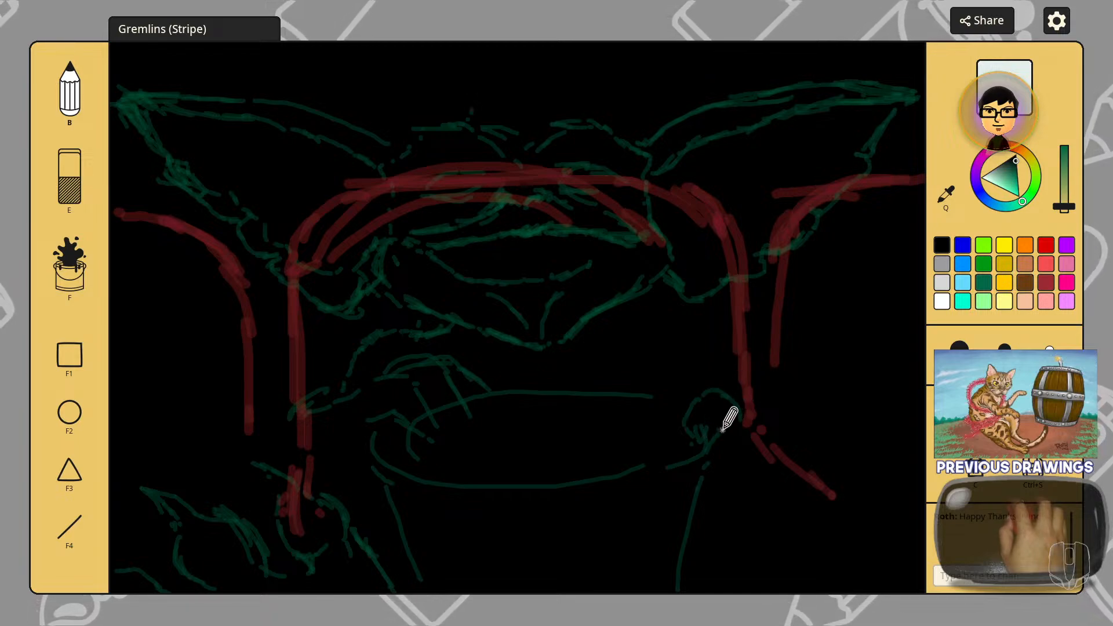
pyautogui.moveTo(726, 413); pyautogui.dragTo(733, 465)
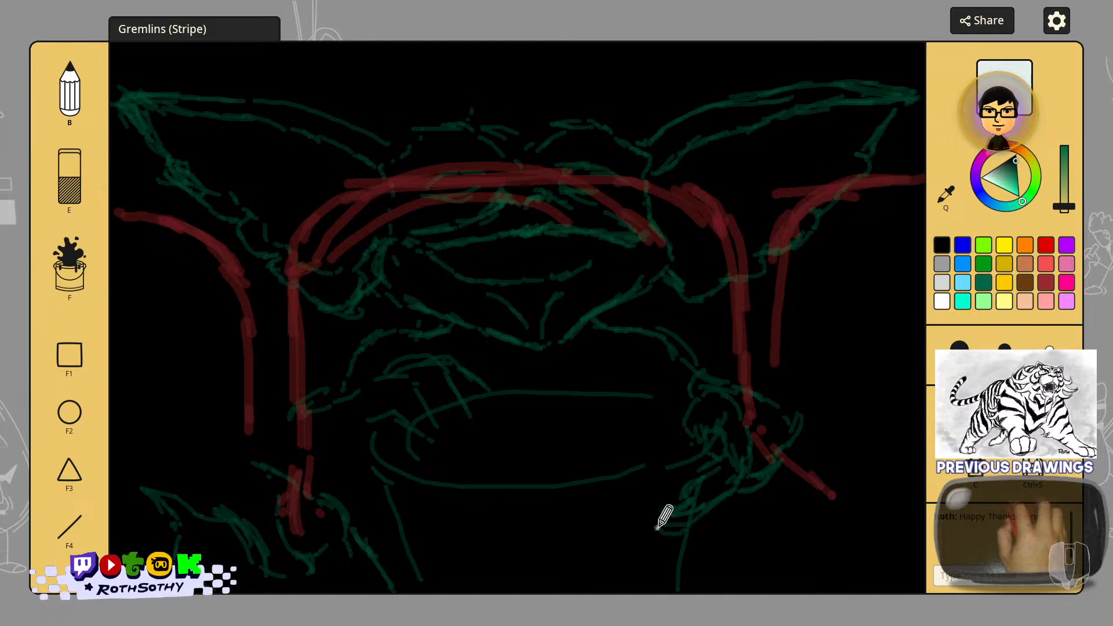
pyautogui.moveTo(657, 529); pyautogui.dragTo(735, 522)
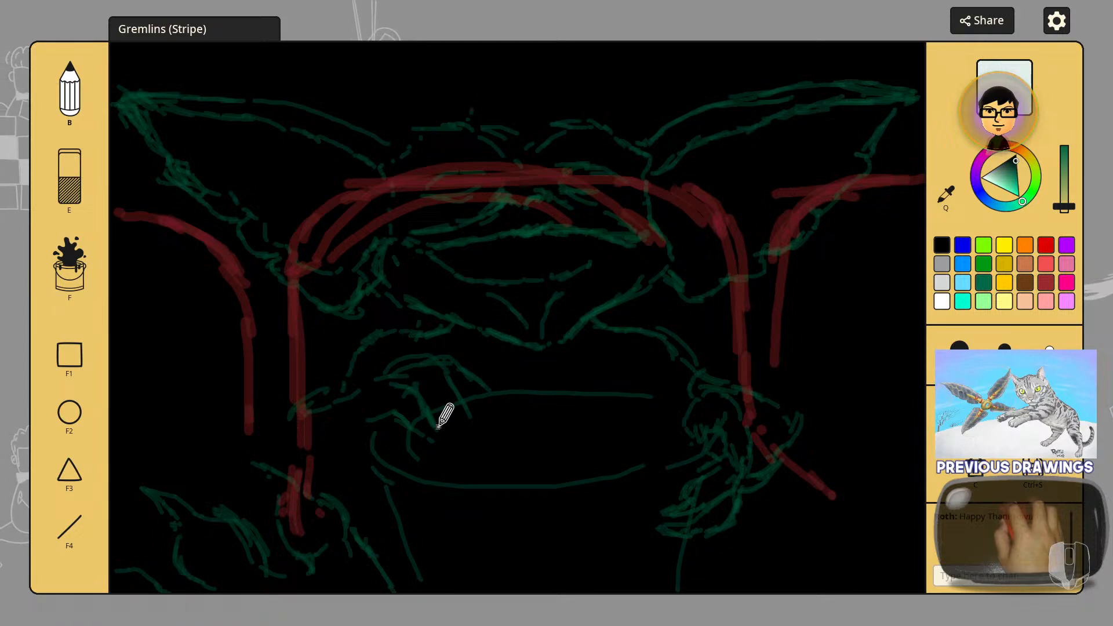
# Step: Reinforce the left hand's fingers and the bucket's back rim, and extend the foreground sketch in the canvas's lower-right area
pyautogui.moveTo(433, 407)
pyautogui.mouseDown()
pyautogui.moveTo(457, 414)
pyautogui.moveTo(467, 398)
pyautogui.moveTo(469, 410)
pyautogui.moveTo(455, 374)
pyautogui.mouseUp()
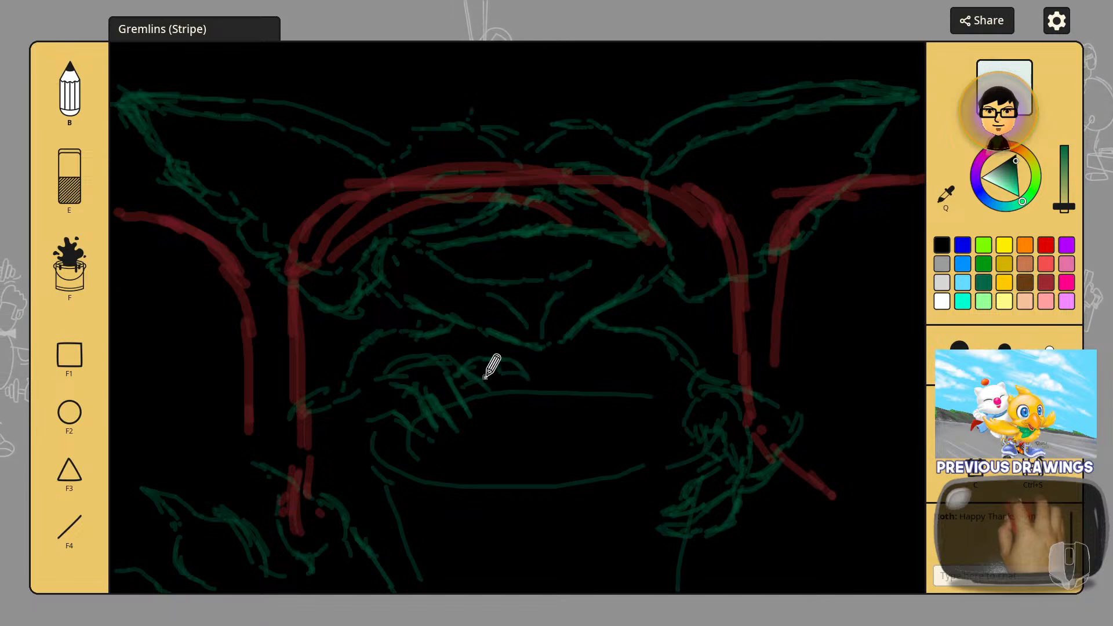
pyautogui.moveTo(487, 379); pyautogui.dragTo(642, 382)
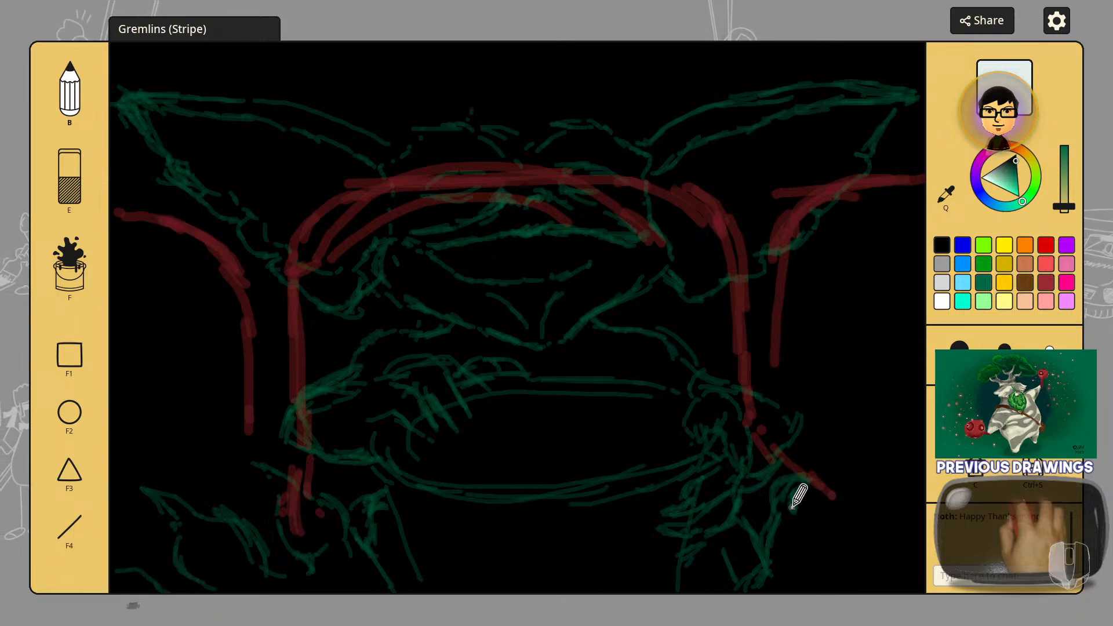
pyautogui.moveTo(798, 505); pyautogui.dragTo(826, 529)
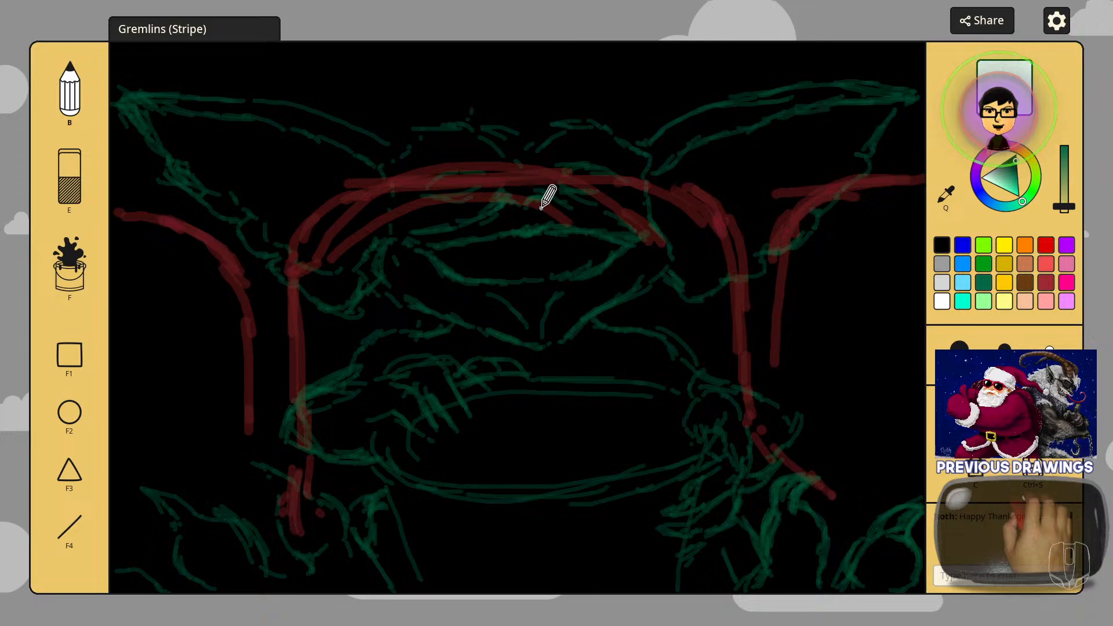
# Step: Rename the drawing as Gremlins (Popcorn)
pyautogui.click(211, 29)
pyautogui.moveTo(169, 29)
pyautogui.mouseDown()
pyautogui.moveTo(201, 30)
pyautogui.moveTo(173, 28)
pyautogui.mouseUp()
pyautogui.click(201, 30)
pyautogui.click(202, 29)
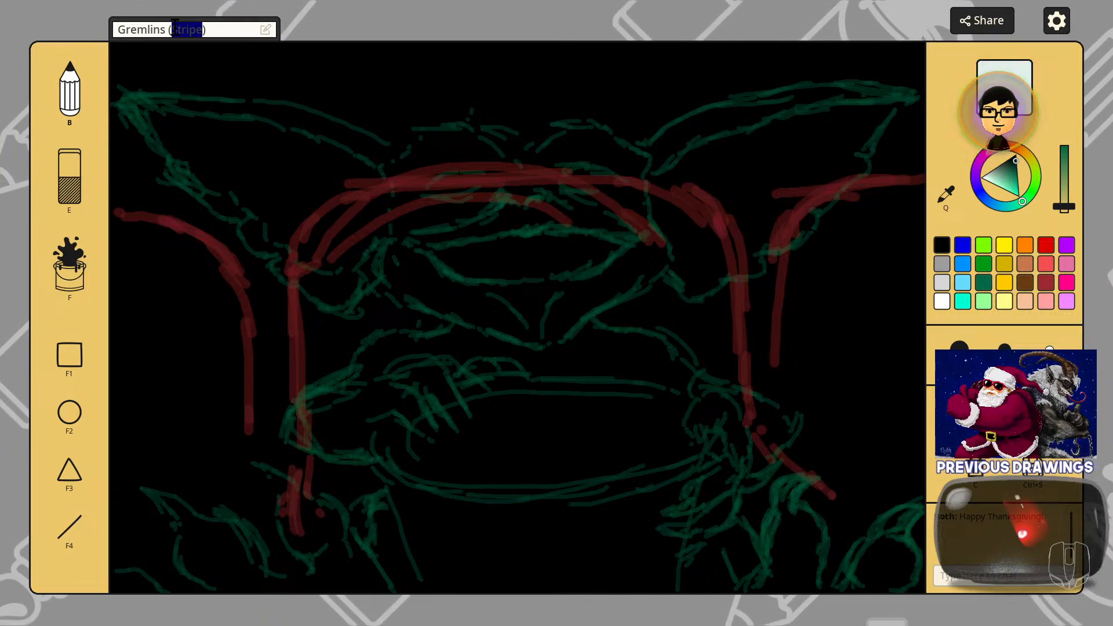
pyautogui.write('app')
pyautogui.press('BackSpace')
pyautogui.press('BackSpace')
pyautogui.press('BackSpace')
pyautogui.write('Popcorn')
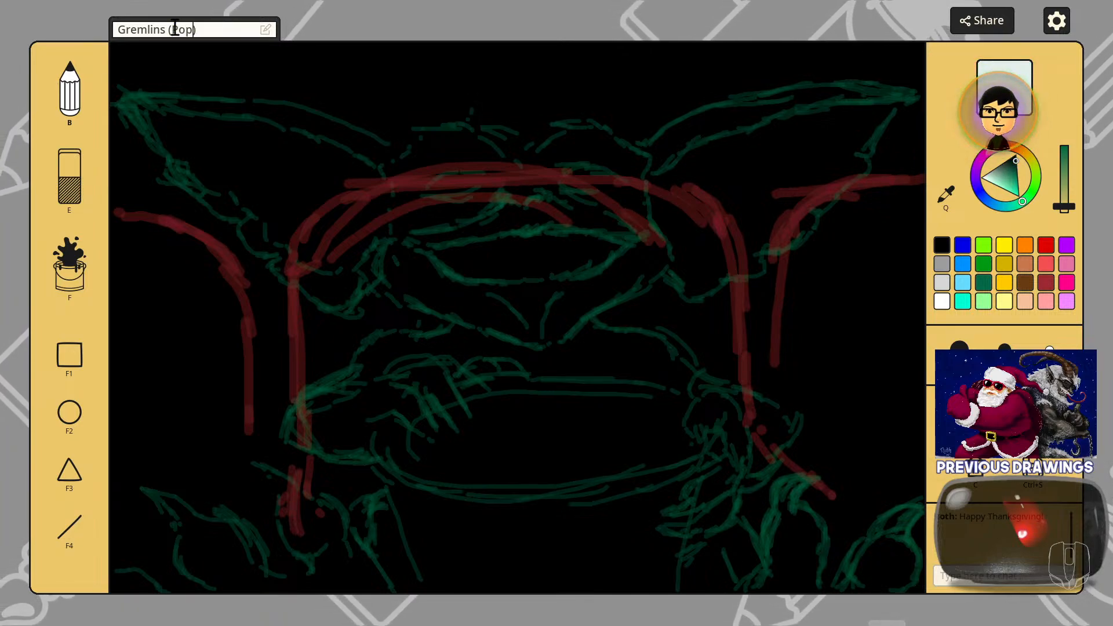
pyautogui.press('Return')
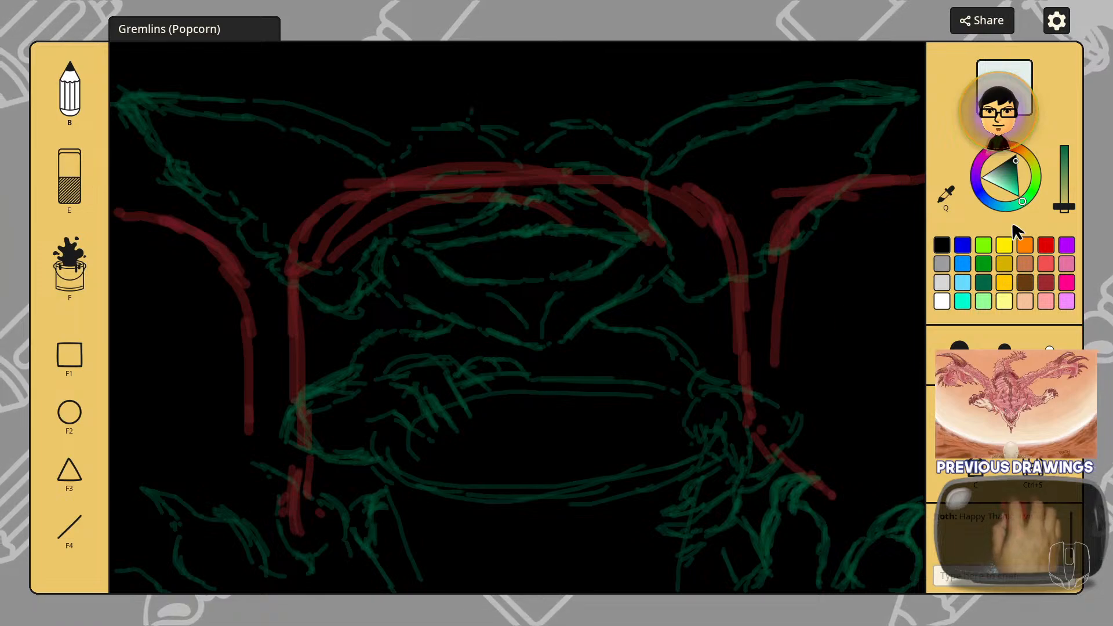
# Step: Switch the pencil to a brighter green at very low opacity and refine the left ear's upper edge toward the brow
pyautogui.click(1014, 178)
pyautogui.click(1010, 183)
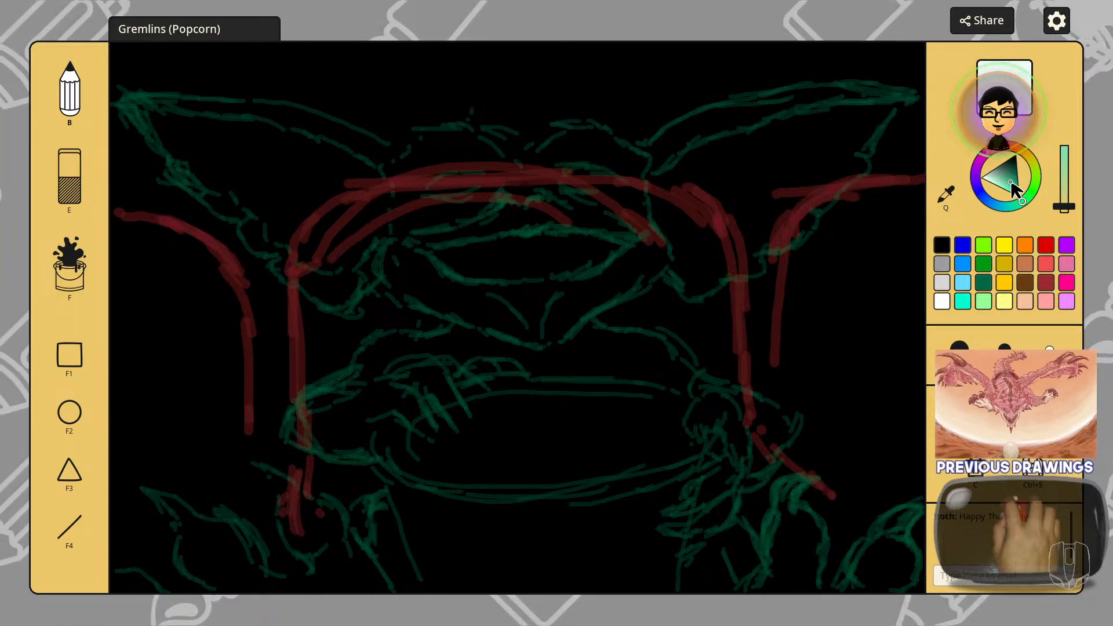
pyautogui.click(1014, 182)
pyautogui.moveTo(1015, 183); pyautogui.dragTo(1062, 203)
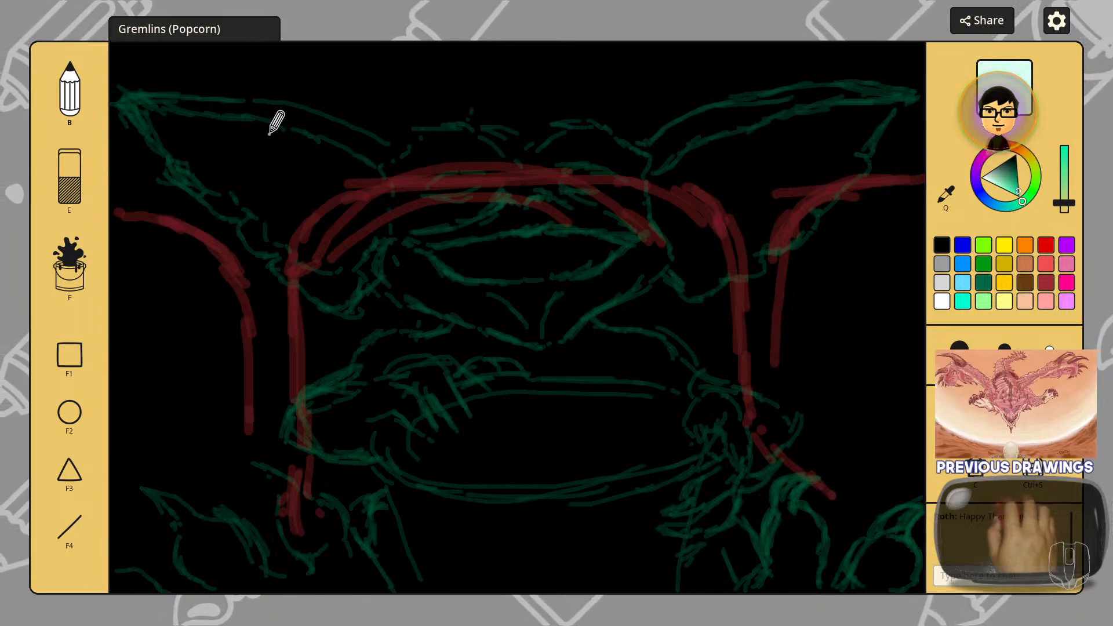
pyautogui.moveTo(220, 111); pyautogui.dragTo(239, 110)
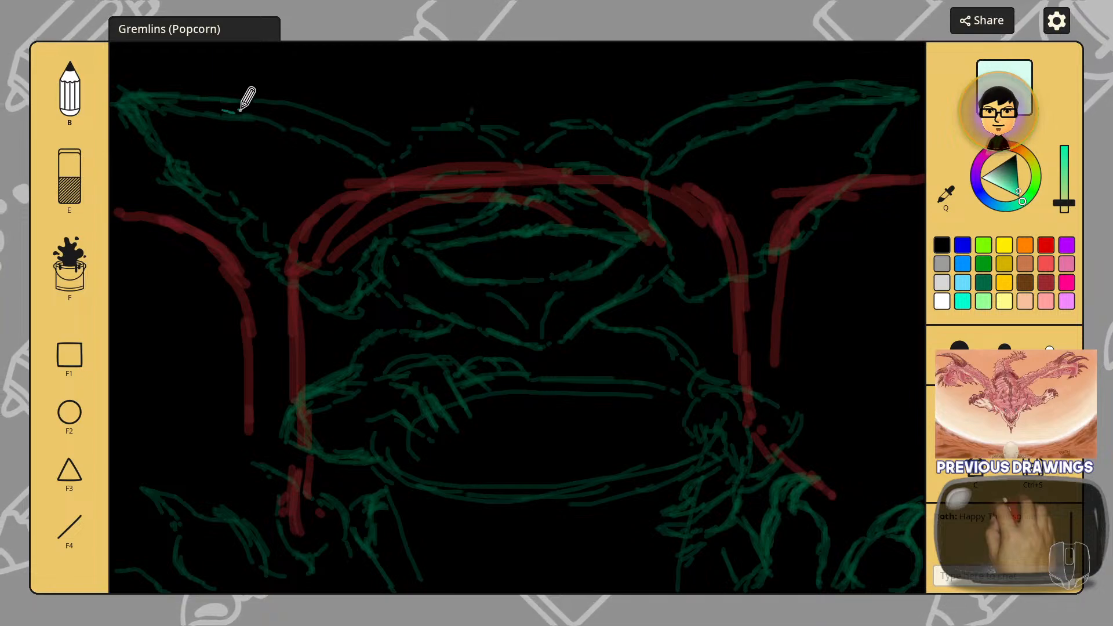
pyautogui.click(1066, 210)
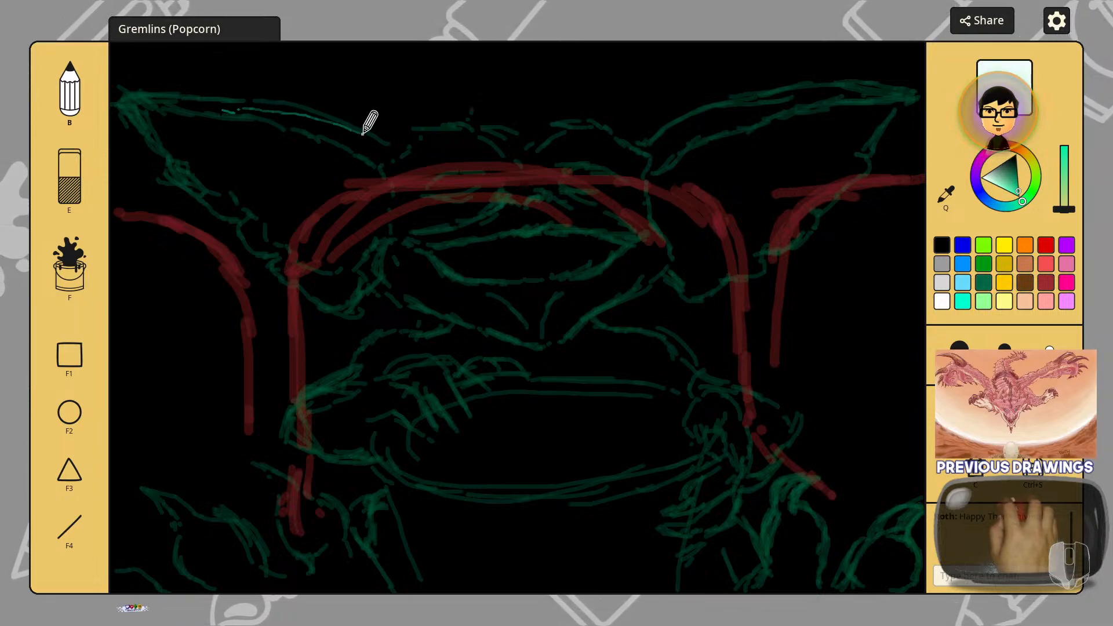
pyautogui.moveTo(363, 133); pyautogui.dragTo(447, 159)
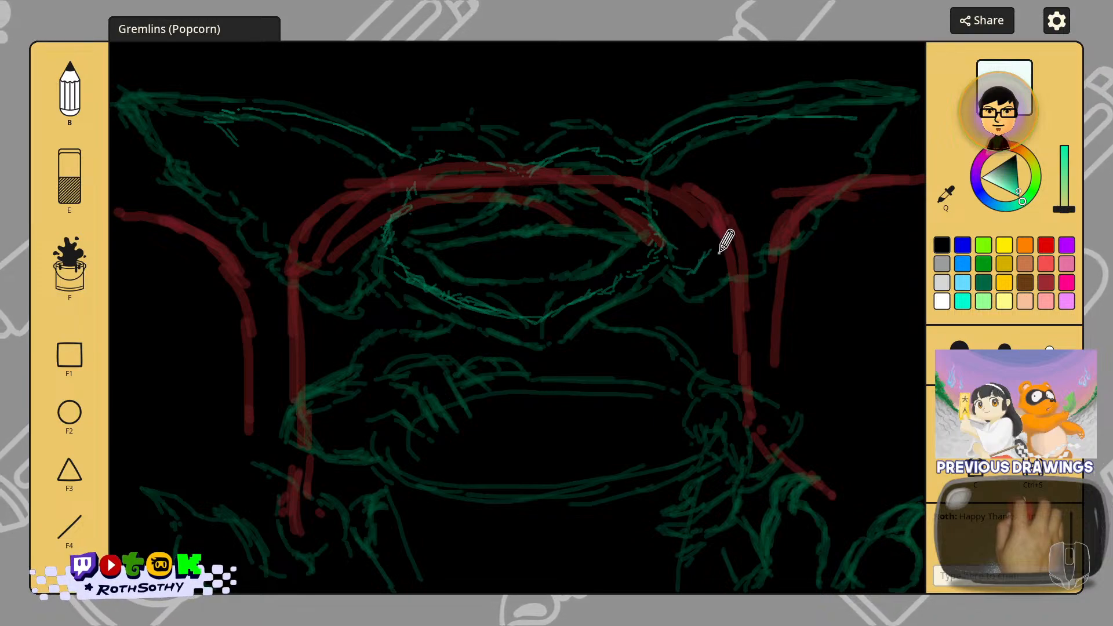
# Step: Refine the right ear's lower edge out toward its tip and add a crease on the chin in the brighter green
pyautogui.moveTo(719, 253); pyautogui.dragTo(761, 228)
pyautogui.moveTo(768, 226); pyautogui.dragTo(799, 200)
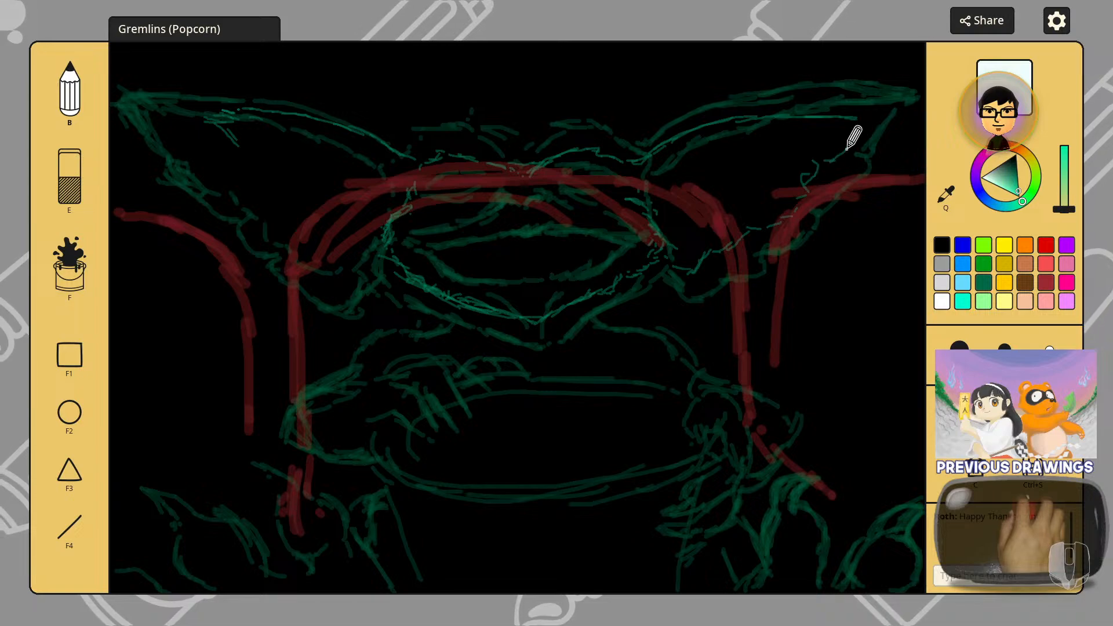
pyautogui.moveTo(847, 149); pyautogui.dragTo(881, 133)
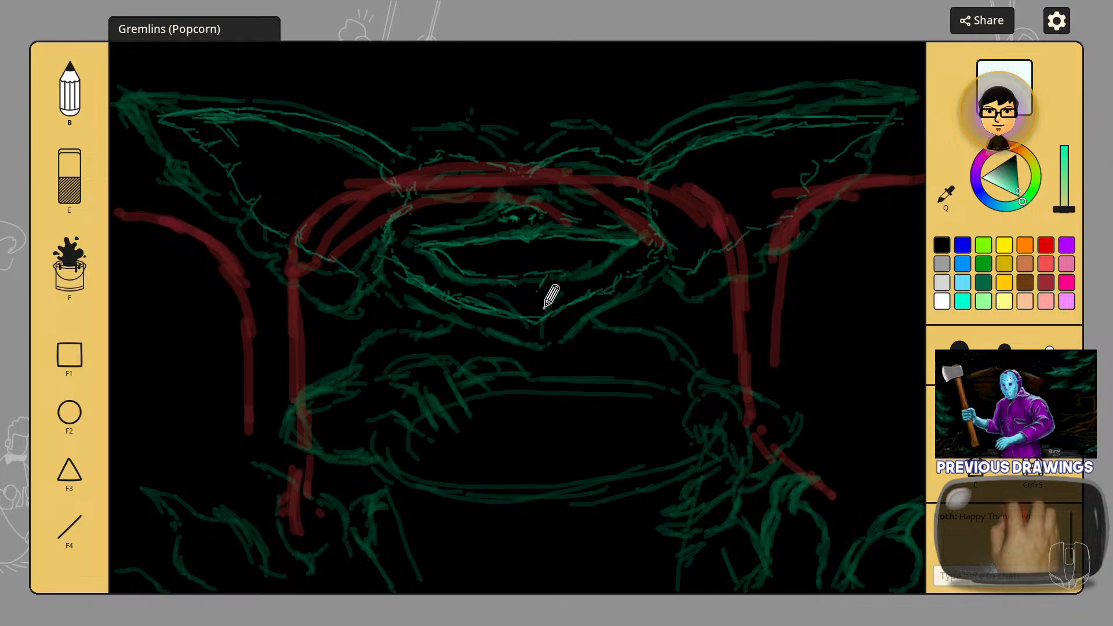
pyautogui.moveTo(539, 312)
pyautogui.mouseDown()
pyautogui.moveTo(547, 276)
pyautogui.moveTo(587, 264)
pyautogui.mouseUp()
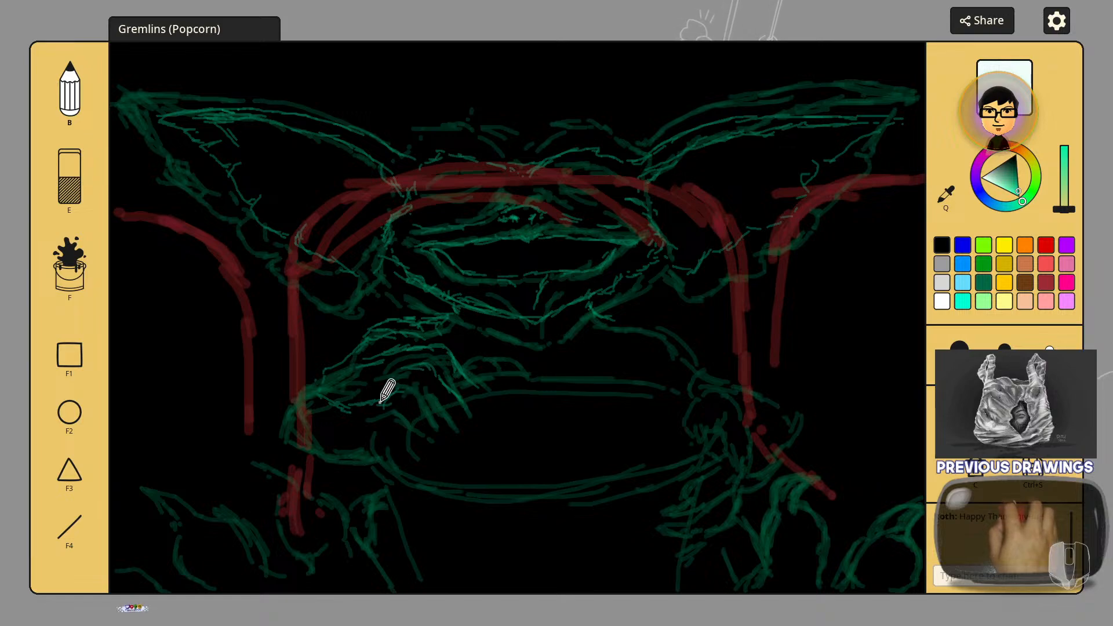
# Step: Refine the popcorn bucket's rim and left side, and the fingers gripping its right end, with thin brighter green lines
pyautogui.moveTo(381, 402)
pyautogui.mouseDown()
pyautogui.moveTo(399, 389)
pyautogui.moveTo(373, 421)
pyautogui.moveTo(391, 459)
pyautogui.moveTo(408, 458)
pyautogui.mouseUp()
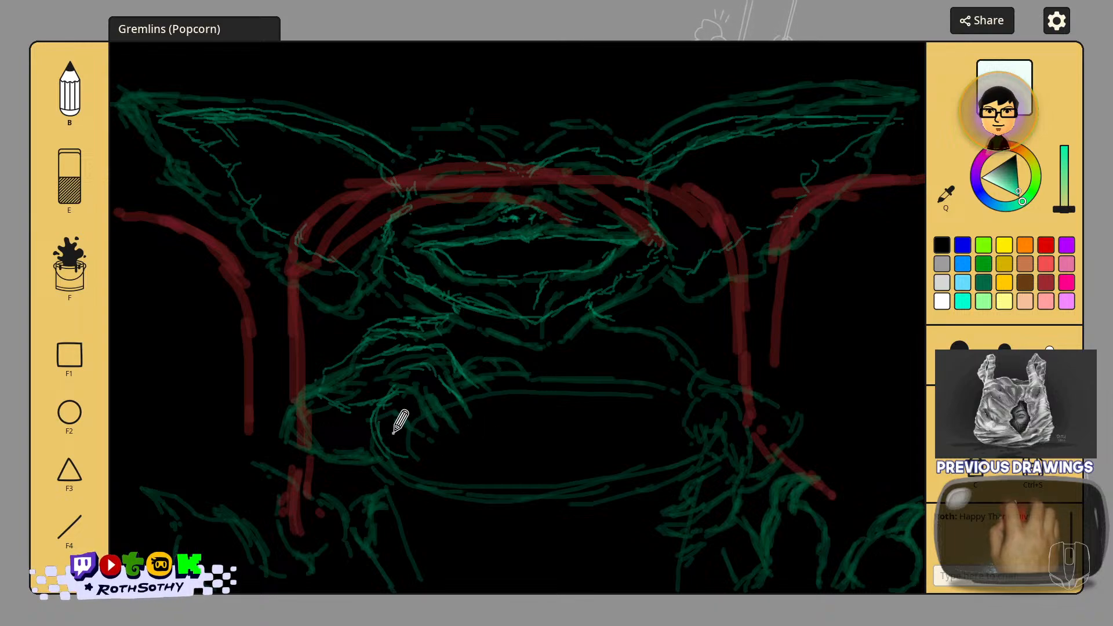
pyautogui.moveTo(380, 410)
pyautogui.mouseDown()
pyautogui.moveTo(542, 480)
pyautogui.moveTo(657, 457)
pyautogui.mouseUp()
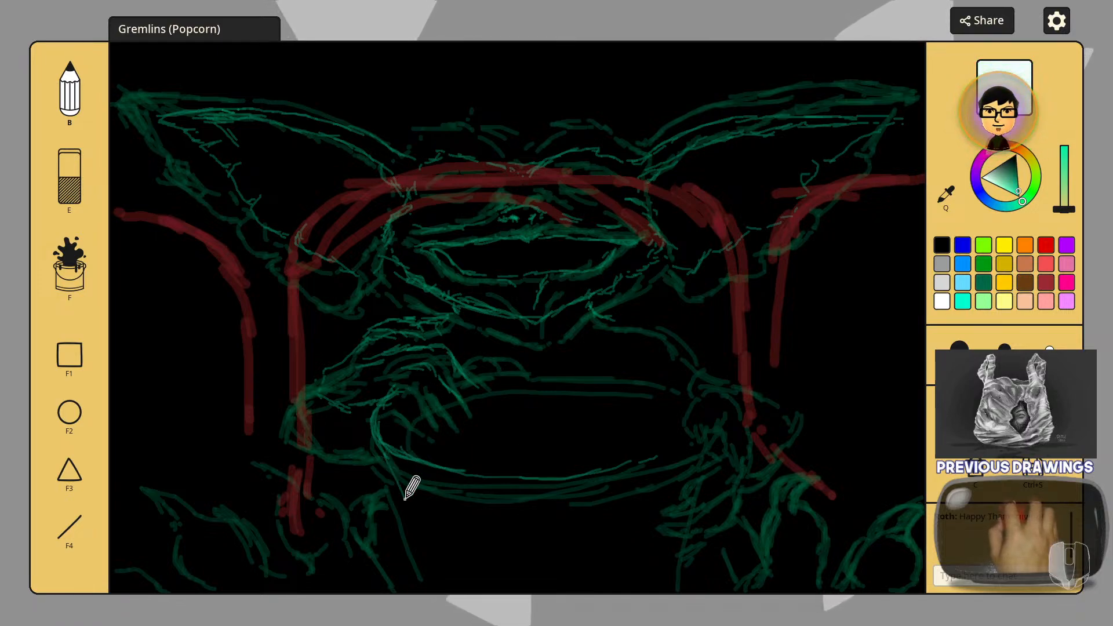
pyautogui.moveTo(393, 479); pyautogui.dragTo(429, 545)
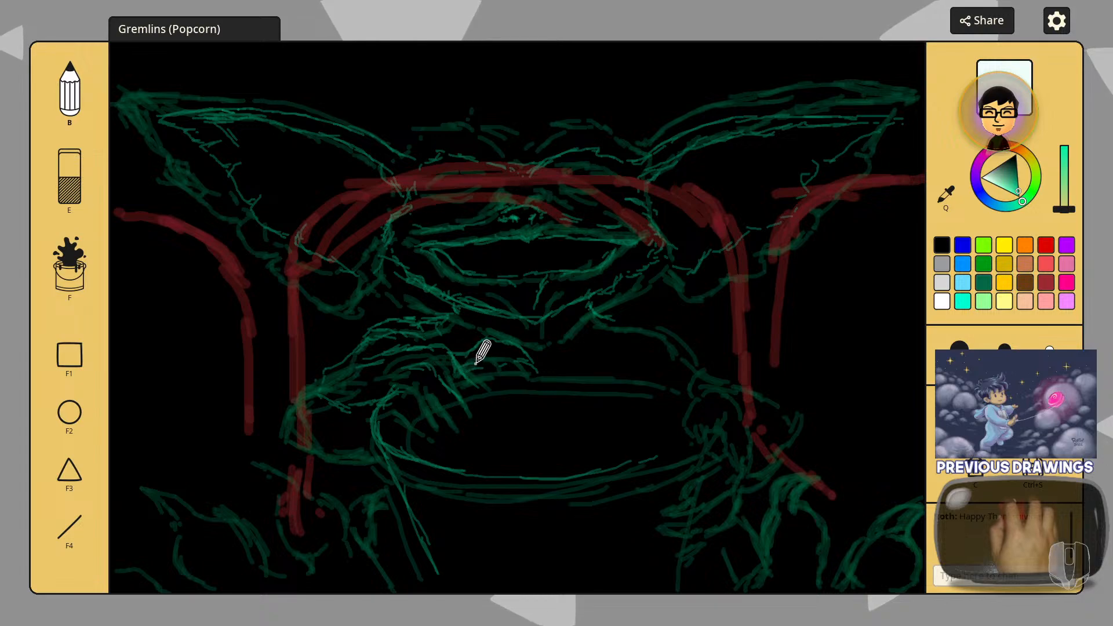
pyautogui.moveTo(551, 361); pyautogui.dragTo(665, 382)
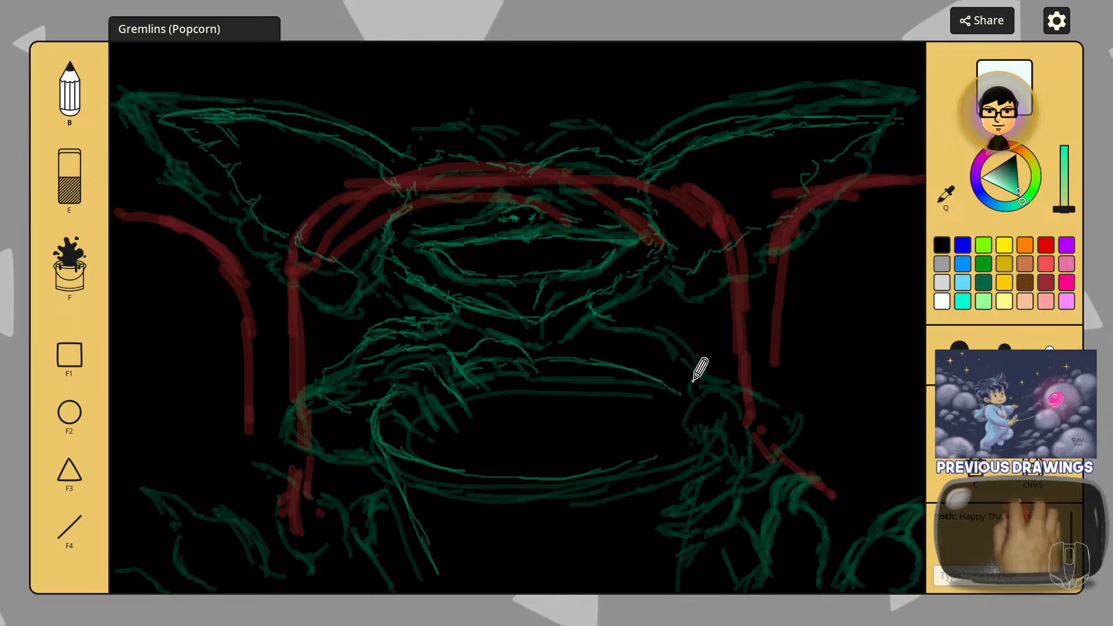
pyautogui.moveTo(693, 381)
pyautogui.mouseDown()
pyautogui.moveTo(667, 398)
pyautogui.moveTo(670, 413)
pyautogui.mouseUp()
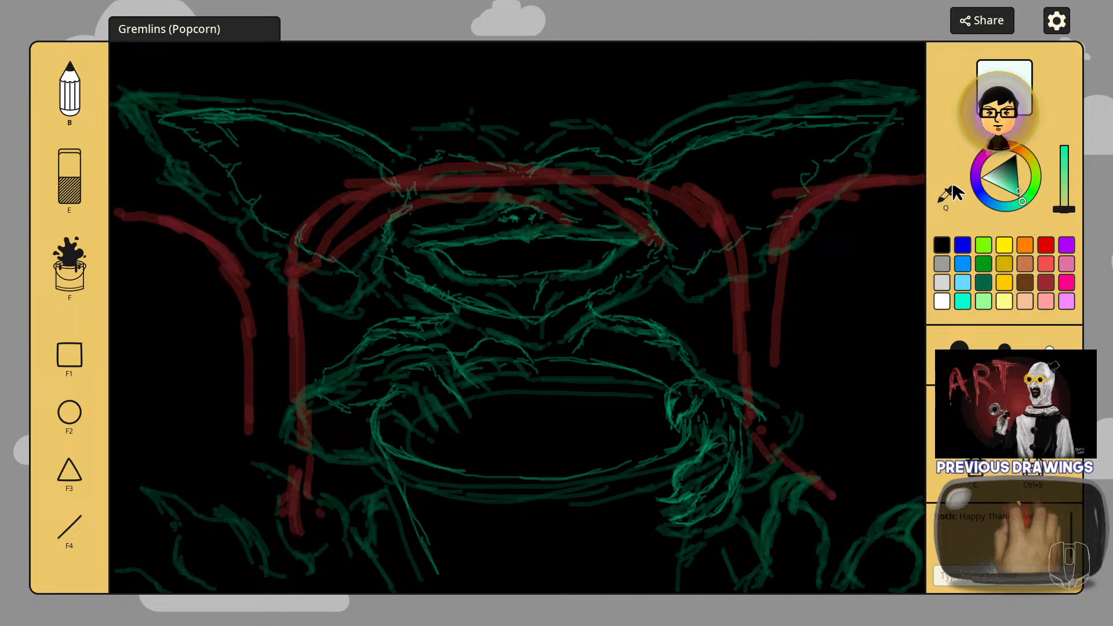
# Step: Switch the pencil to semi-transparent black and fade the sketched fingers over the bucket's right end
pyautogui.click(942, 245)
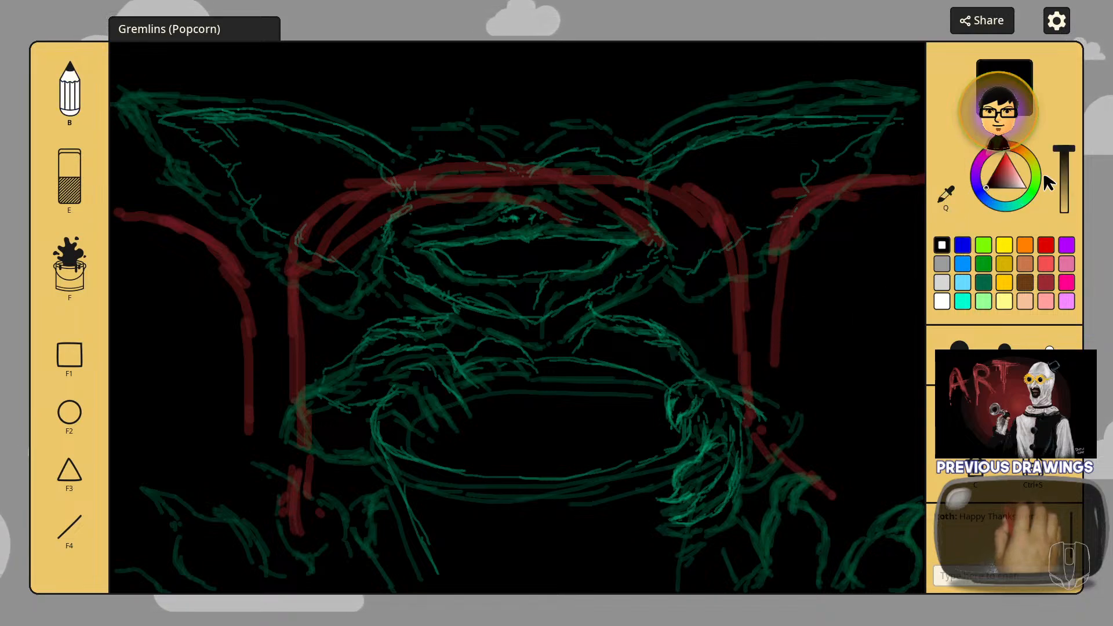
pyautogui.click(1063, 170)
pyautogui.click(1064, 186)
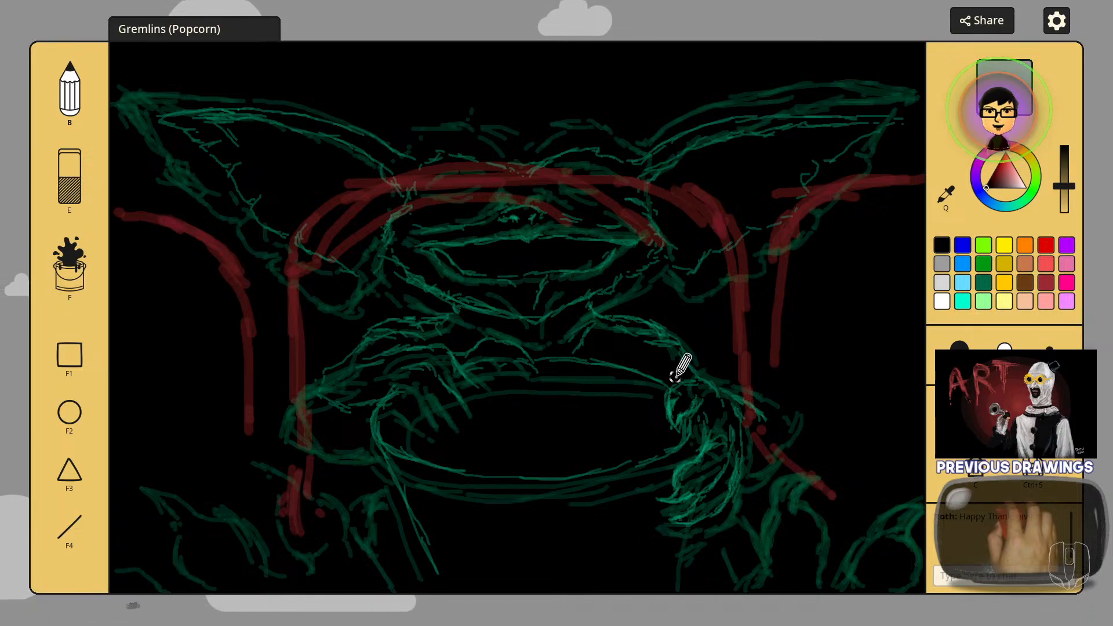
pyautogui.scroll(2, 676, 381)
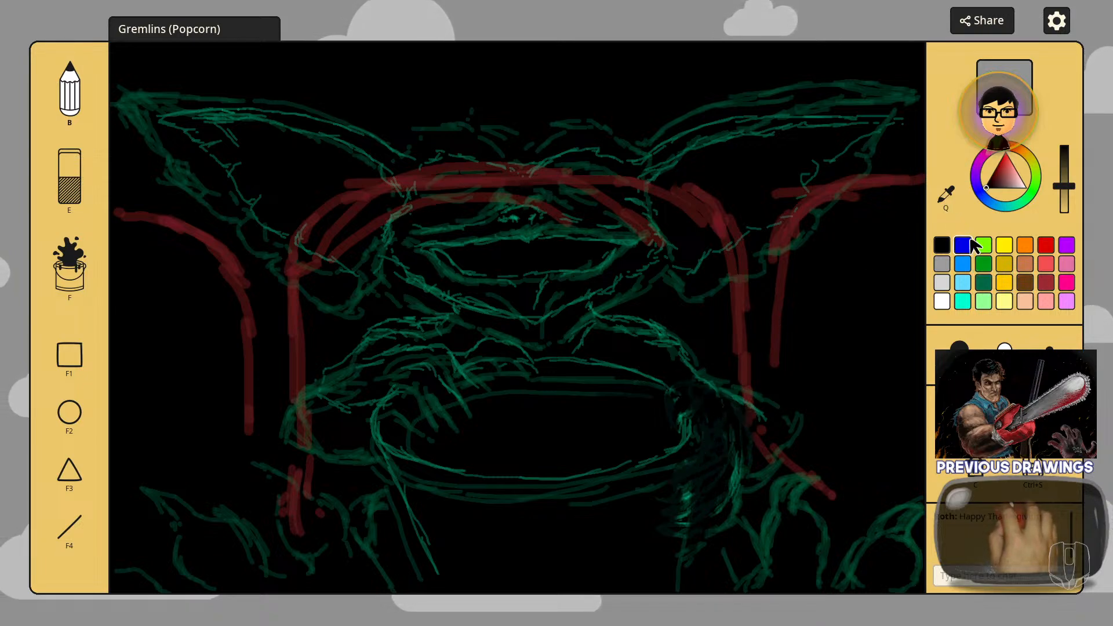
# Step: Sample the green of the bucket's back rim, lower its opacity, and sketch faint strokes to the right of the bucket
pyautogui.click(947, 197)
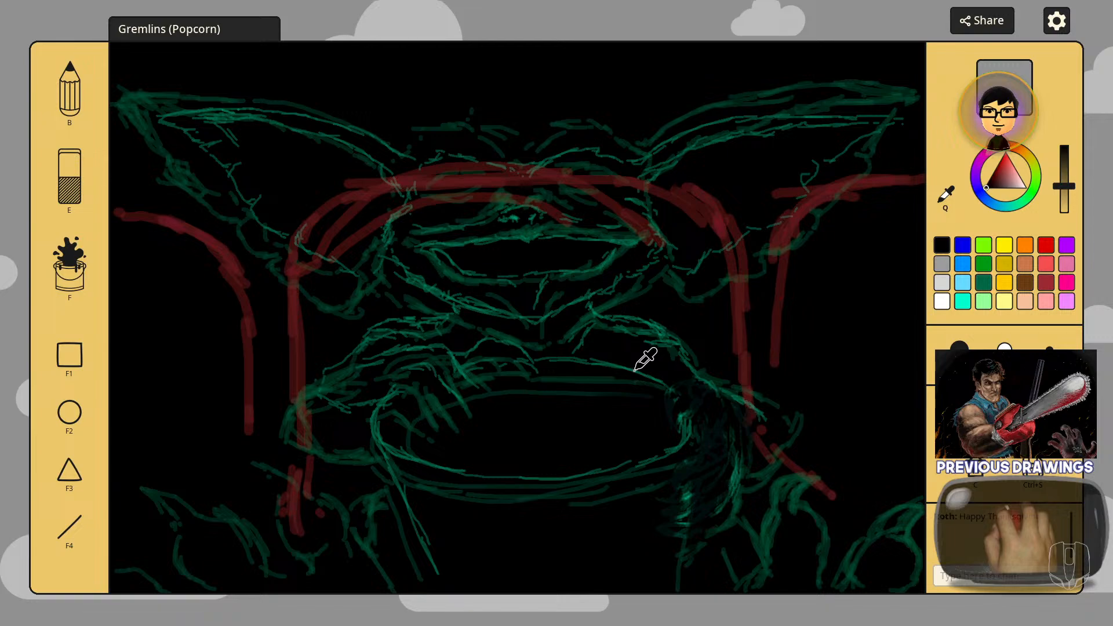
pyautogui.click(636, 369)
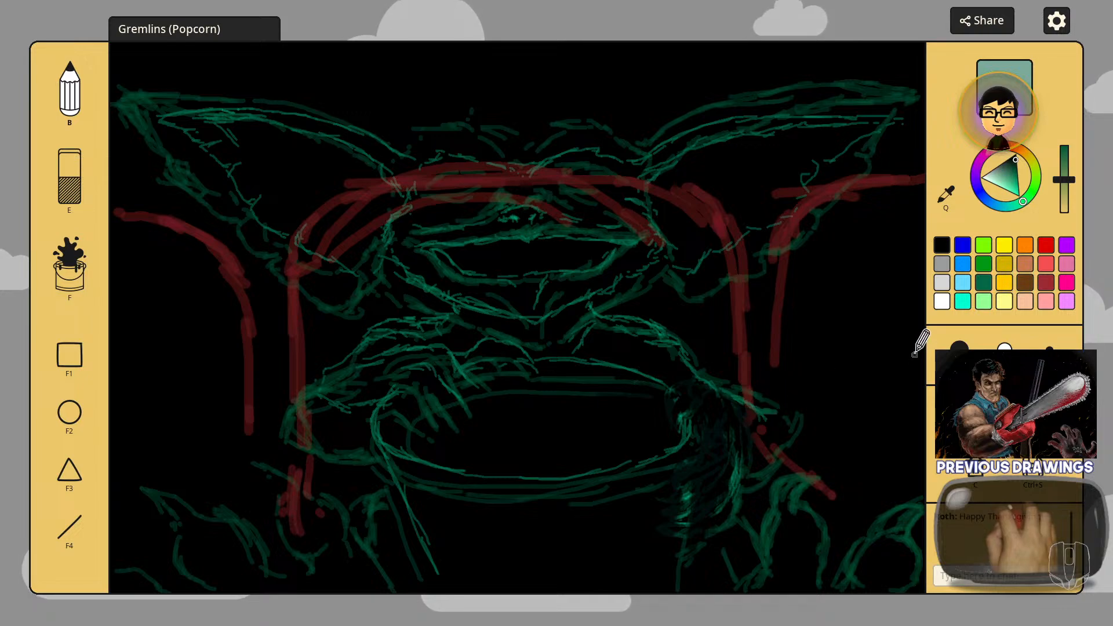
pyautogui.click(1064, 198)
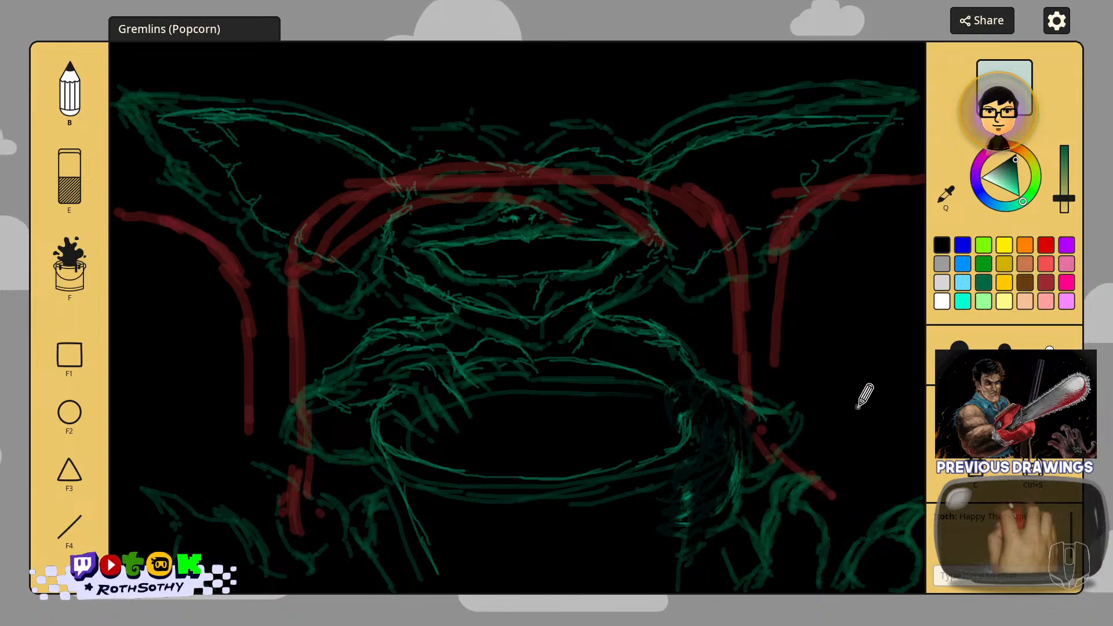
pyautogui.moveTo(873, 403); pyautogui.dragTo(908, 418)
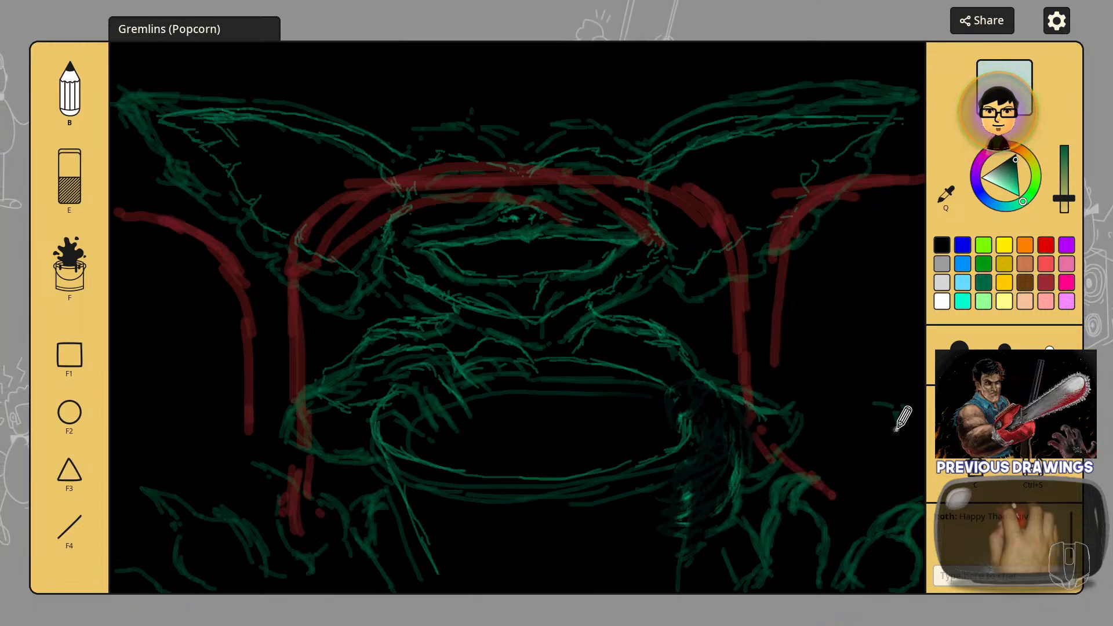
pyautogui.moveTo(884, 426); pyautogui.dragTo(880, 440)
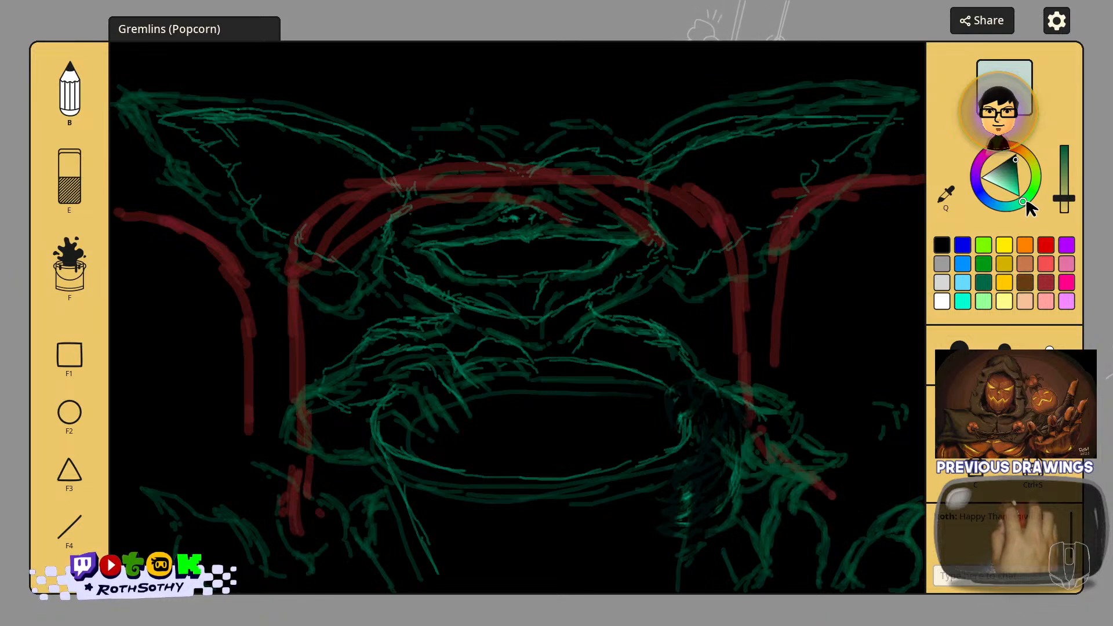
# Step: Switch to lime green at very low opacity and sketch the left and upper edges of a shape beside the bucket's right end
pyautogui.click(984, 299)
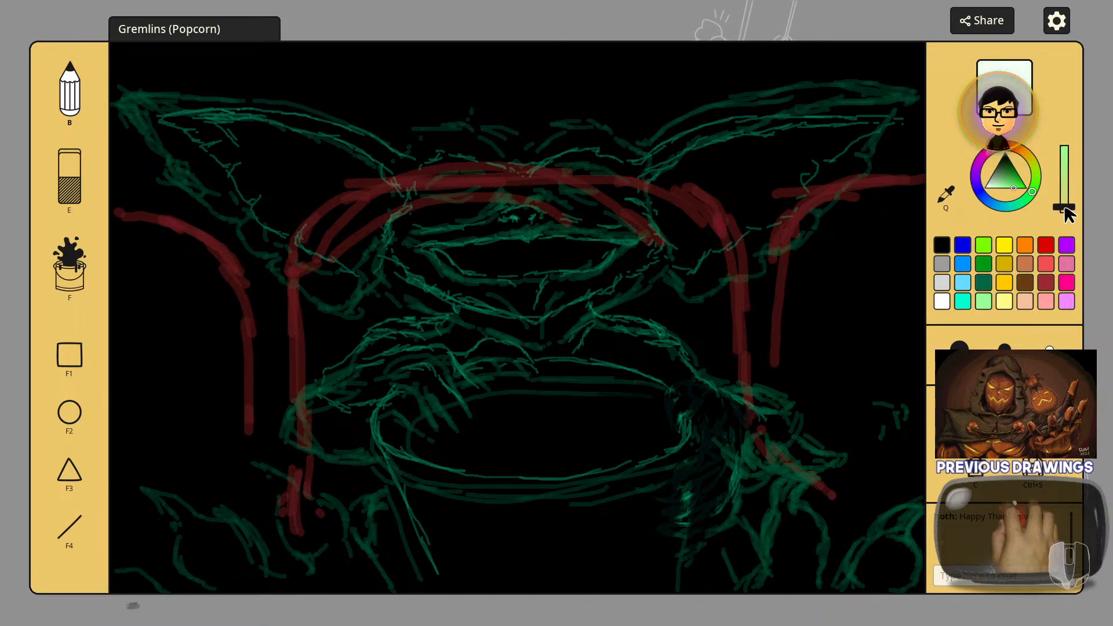
pyautogui.click(984, 245)
pyautogui.click(1066, 210)
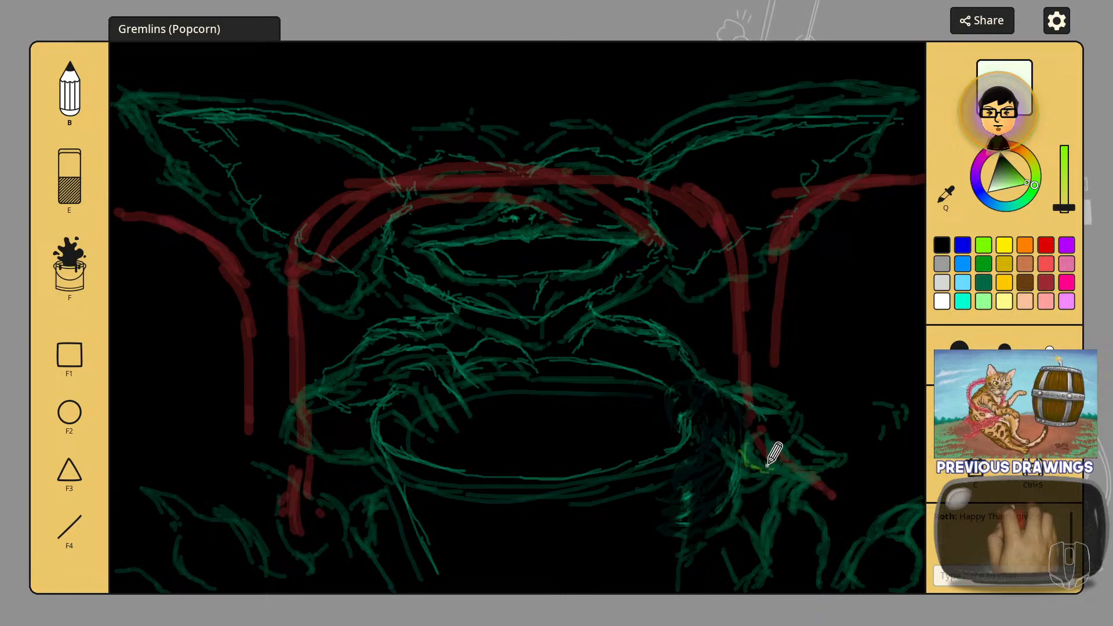
pyautogui.moveTo(773, 465)
pyautogui.mouseDown()
pyautogui.moveTo(745, 450)
pyautogui.moveTo(763, 432)
pyautogui.mouseUp()
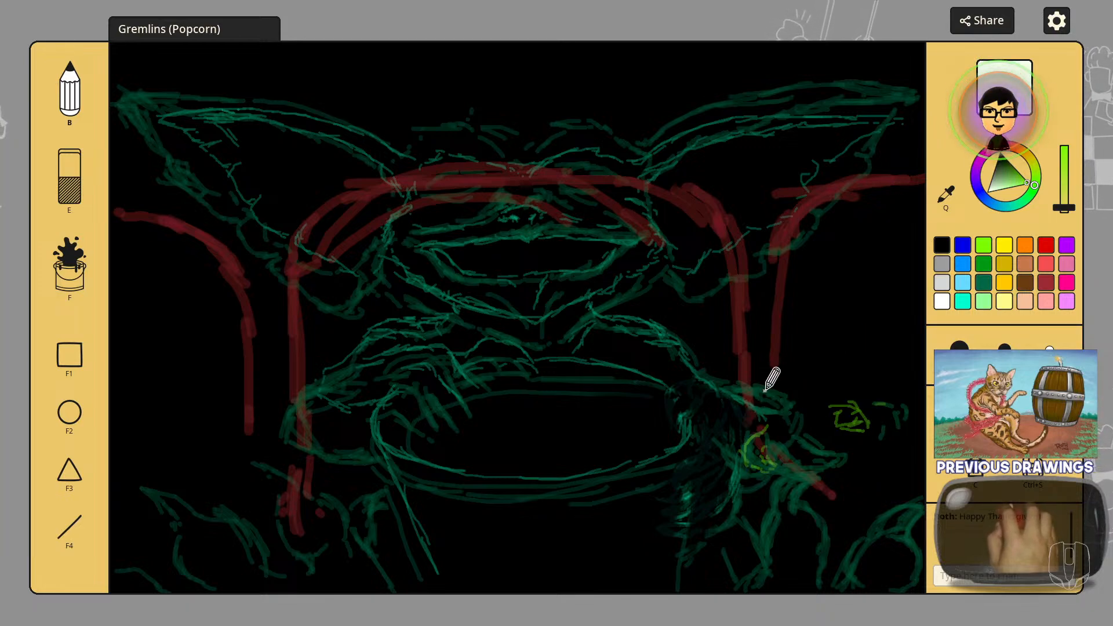
pyautogui.moveTo(758, 387)
pyautogui.mouseDown()
pyautogui.moveTo(766, 432)
pyautogui.moveTo(749, 394)
pyautogui.mouseUp()
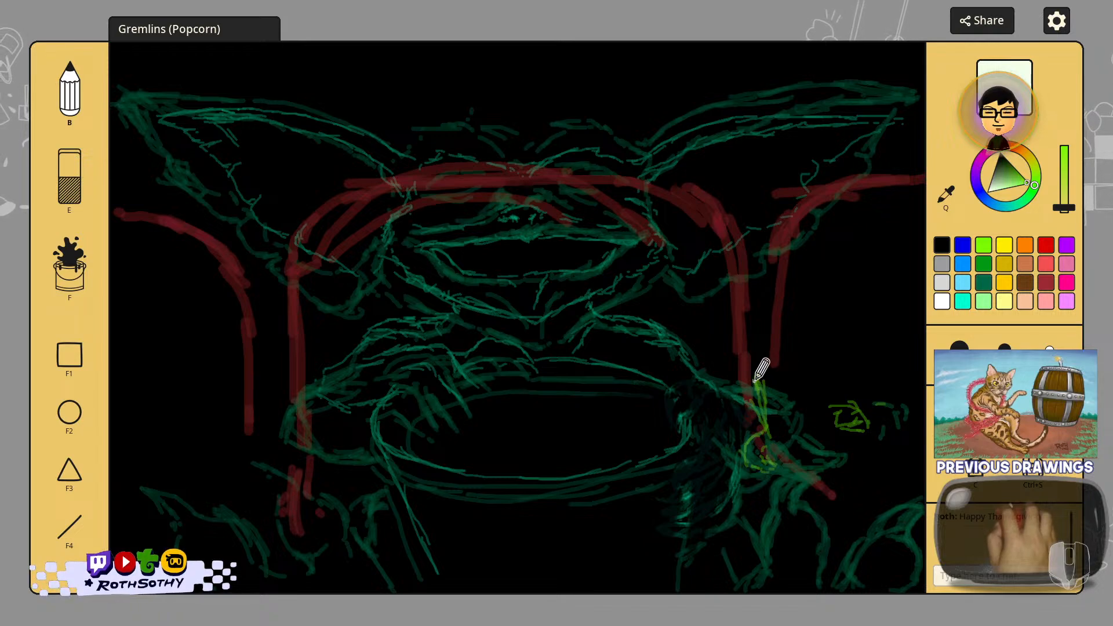
pyautogui.moveTo(755, 384)
pyautogui.mouseDown()
pyautogui.moveTo(763, 369)
pyautogui.moveTo(803, 400)
pyautogui.moveTo(797, 388)
pyautogui.moveTo(875, 380)
pyautogui.mouseUp()
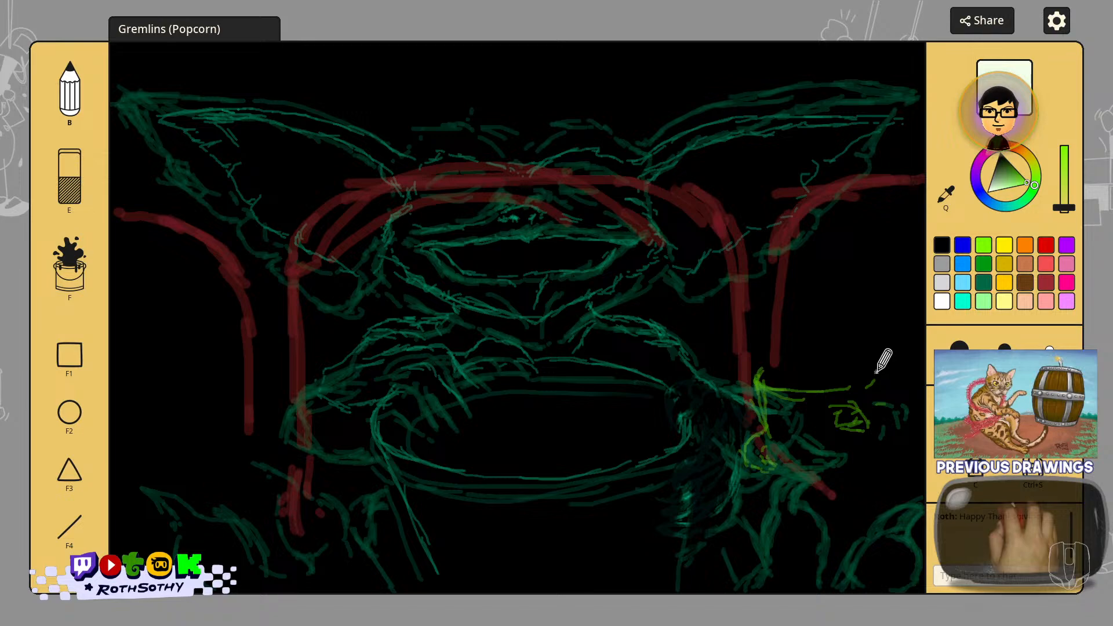
pyautogui.moveTo(772, 363); pyautogui.dragTo(752, 381)
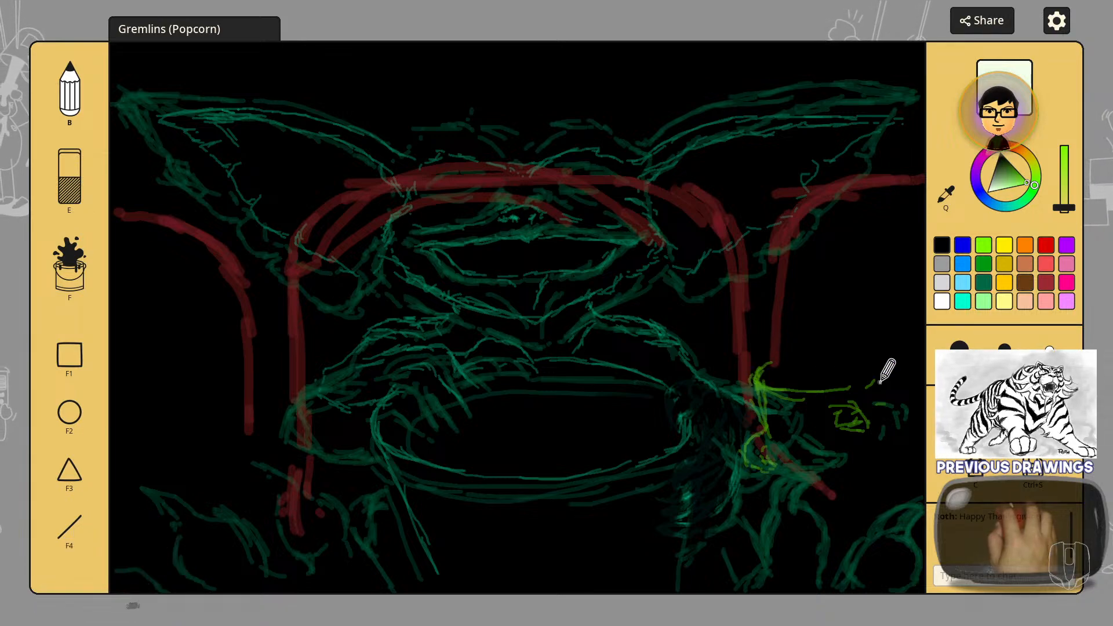
# Step: Add small lime detail marks, a vertical right edge and short lower strokes to the shape beside the bucket
pyautogui.moveTo(875, 378); pyautogui.dragTo(872, 392)
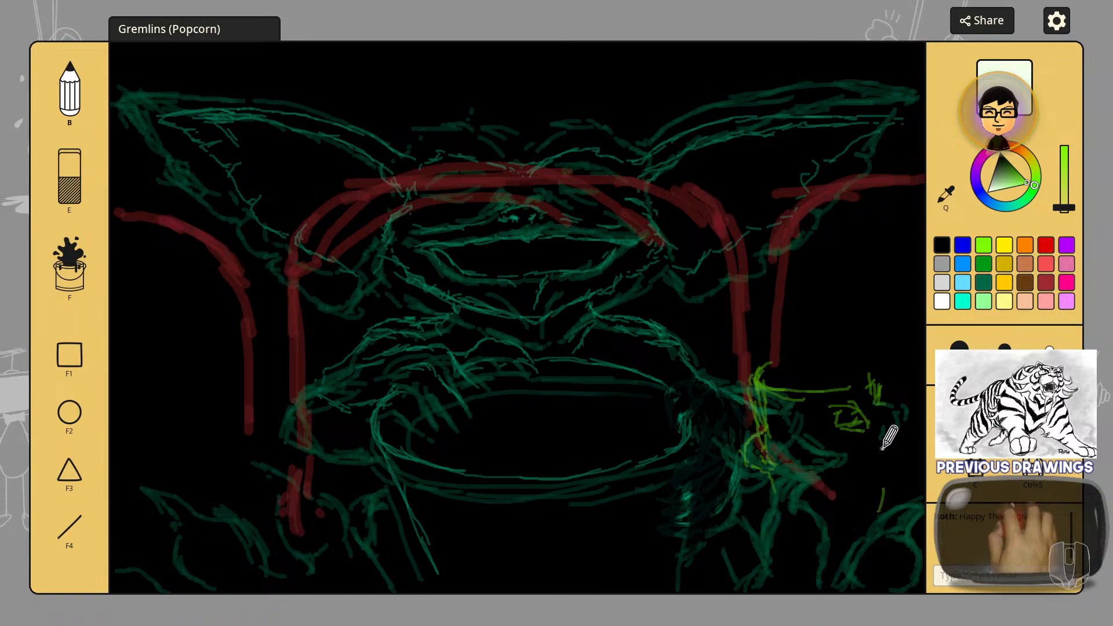
pyautogui.moveTo(882, 447); pyautogui.dragTo(882, 522)
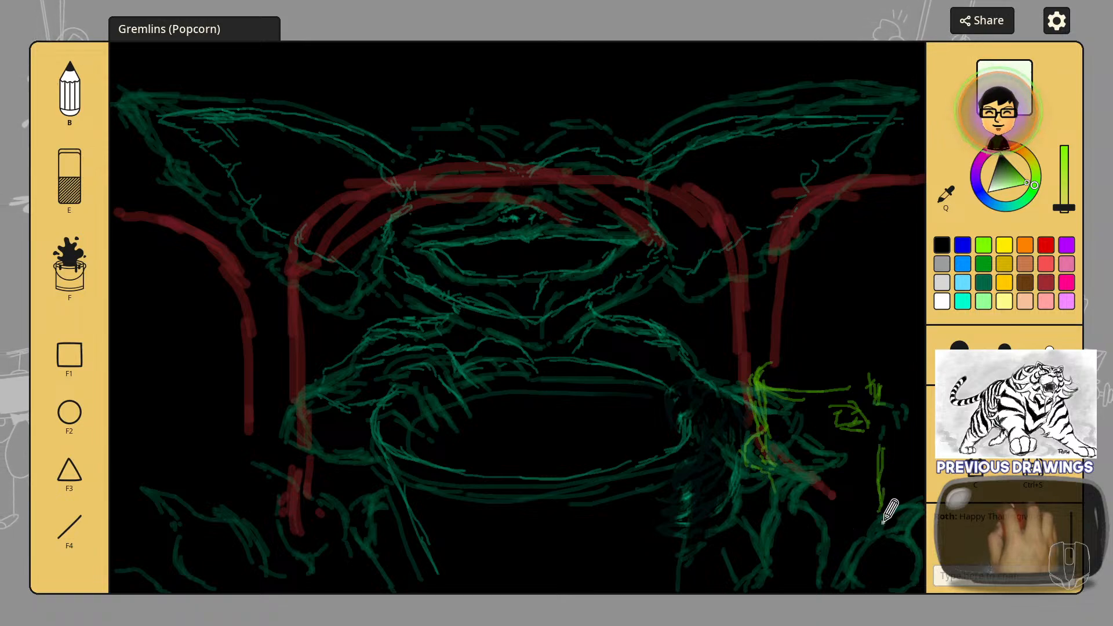
pyautogui.moveTo(882, 484); pyautogui.dragTo(883, 512)
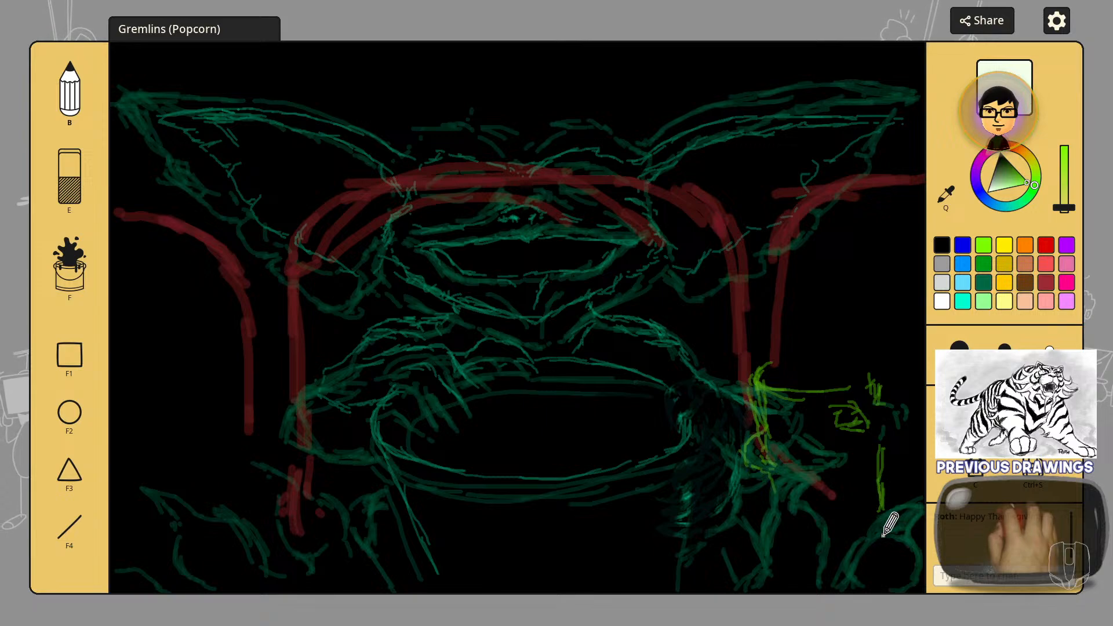
pyautogui.moveTo(880, 468)
pyautogui.mouseDown()
pyautogui.moveTo(882, 520)
pyautogui.moveTo(830, 549)
pyautogui.moveTo(840, 550)
pyautogui.mouseUp()
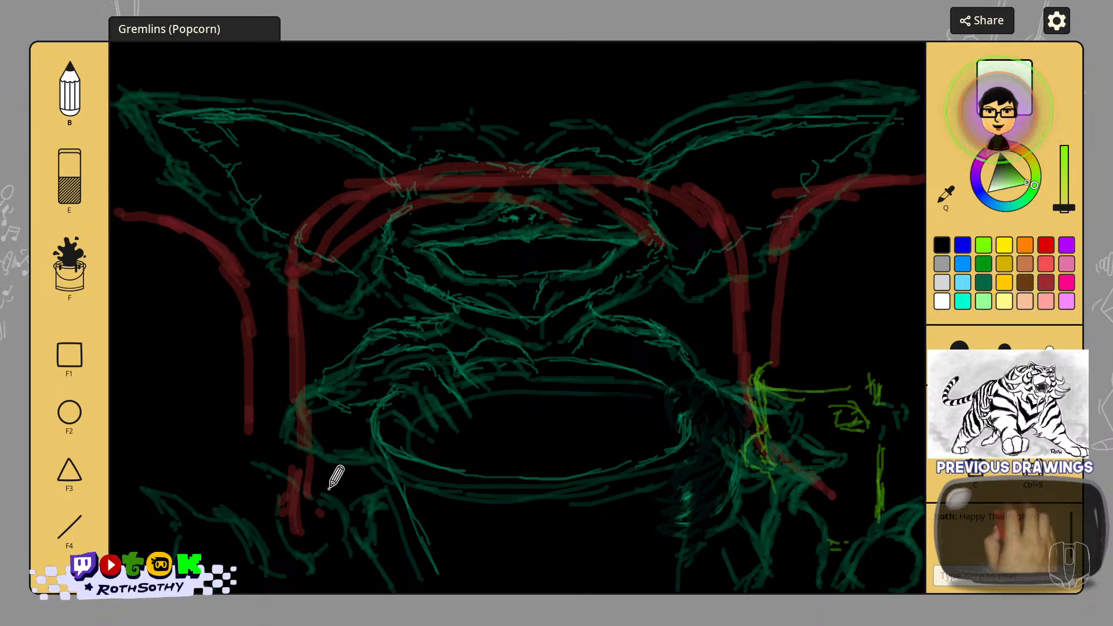
# Step: Switch to a pale grey-green at very low opacity and outline the foreground shapes in the canvas's lower-left area
pyautogui.click(945, 196)
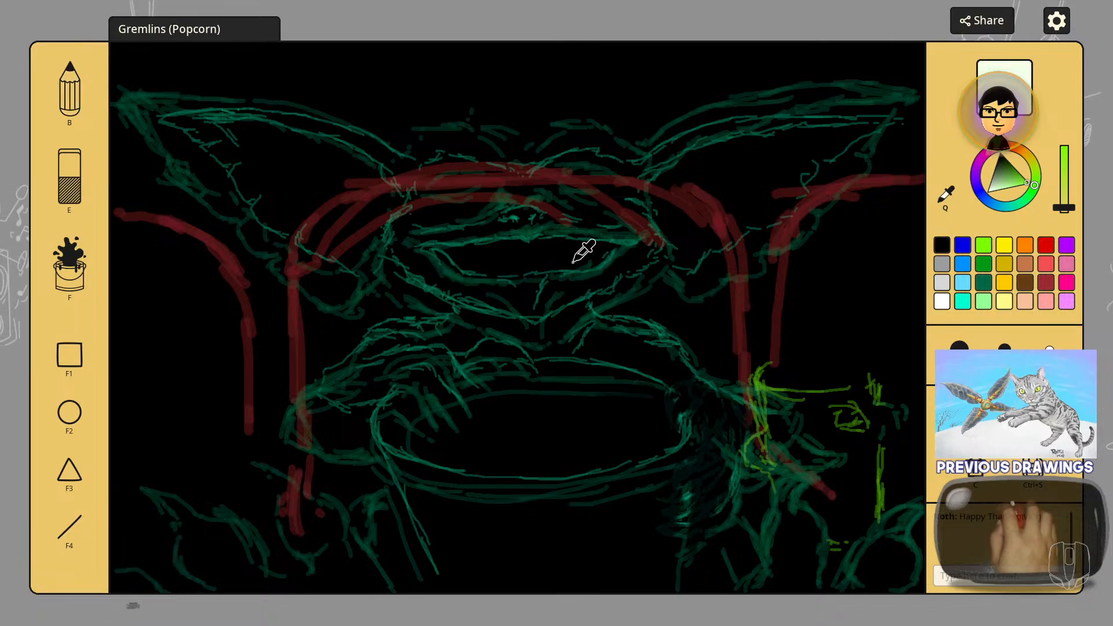
pyautogui.click(516, 214)
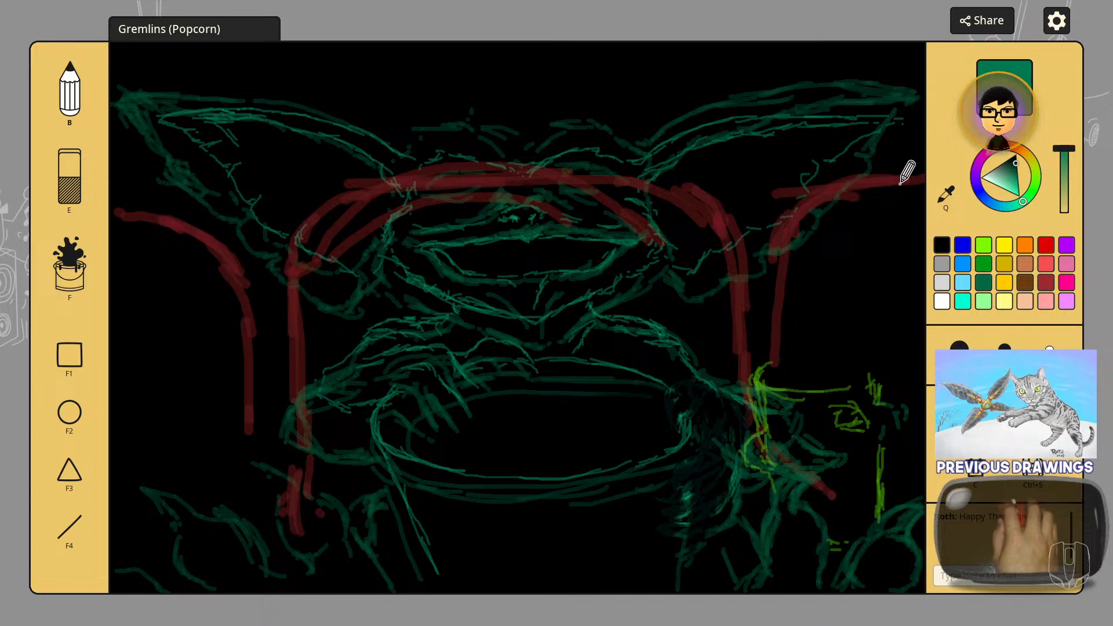
pyautogui.moveTo(1059, 187); pyautogui.dragTo(1066, 200)
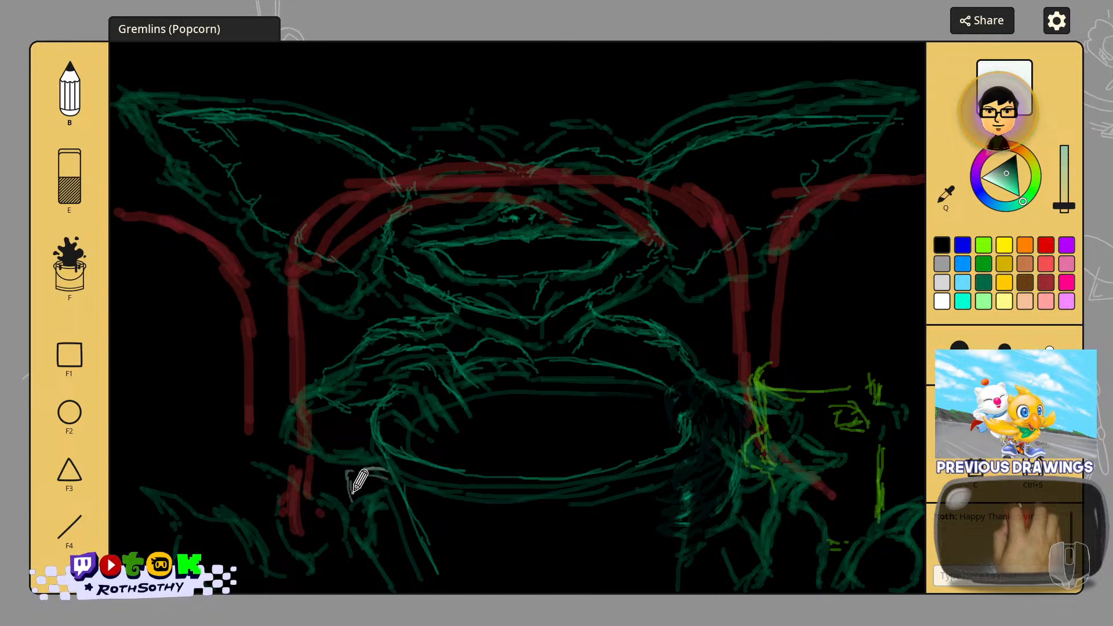
pyautogui.moveTo(354, 492); pyautogui.dragTo(352, 530)
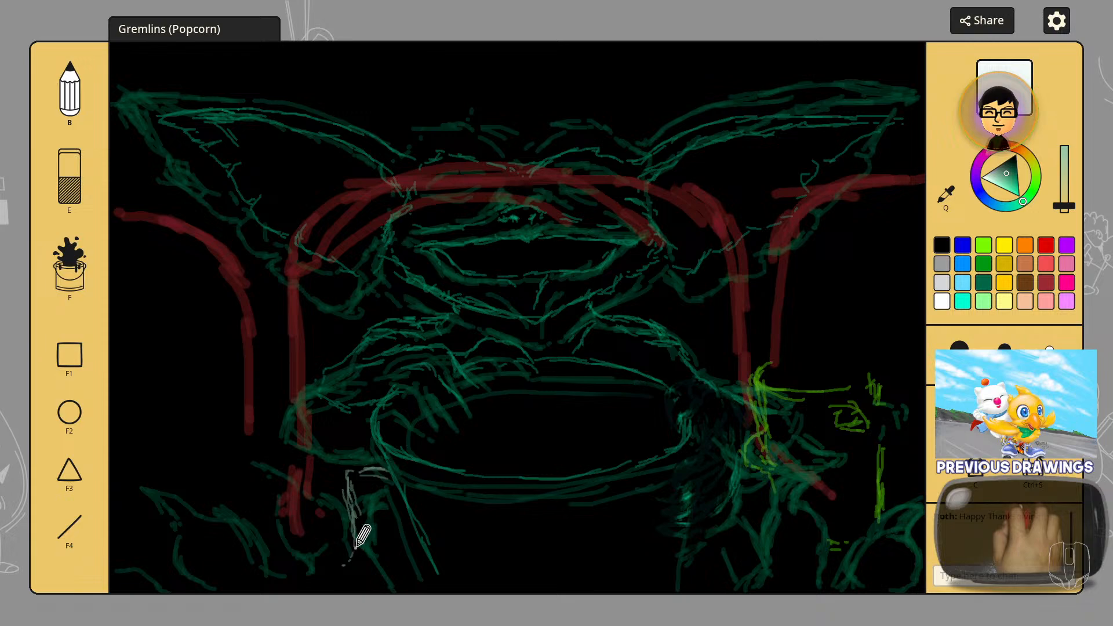
pyautogui.moveTo(356, 547)
pyautogui.mouseDown()
pyautogui.moveTo(347, 567)
pyautogui.moveTo(329, 542)
pyautogui.moveTo(348, 542)
pyautogui.moveTo(336, 547)
pyautogui.moveTo(336, 517)
pyautogui.moveTo(336, 532)
pyautogui.mouseUp()
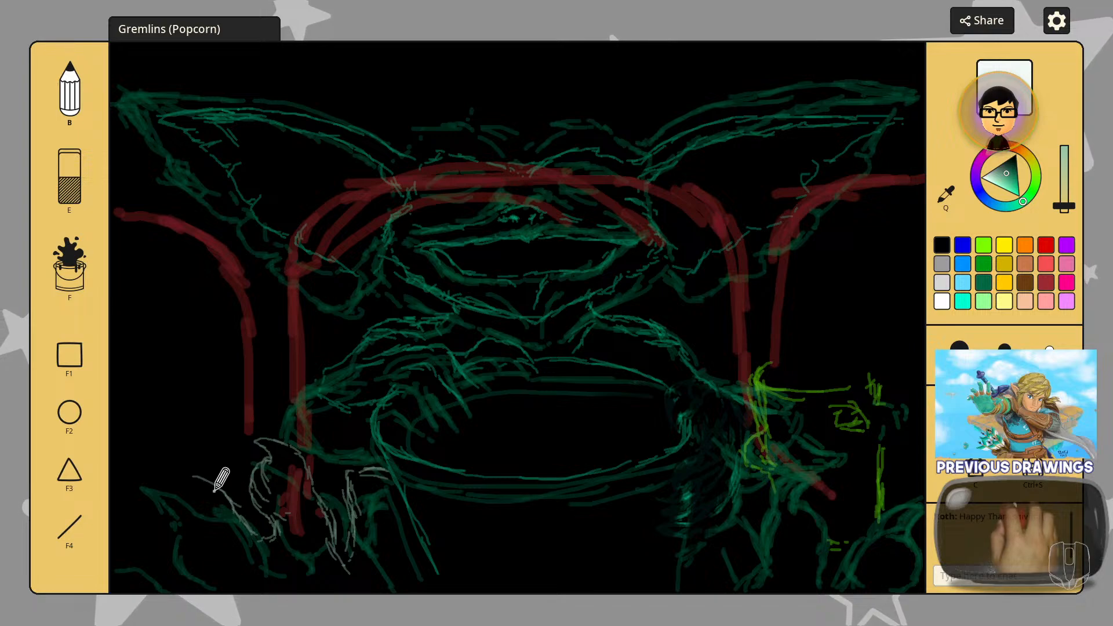
pyautogui.moveTo(181, 475); pyautogui.dragTo(274, 536)
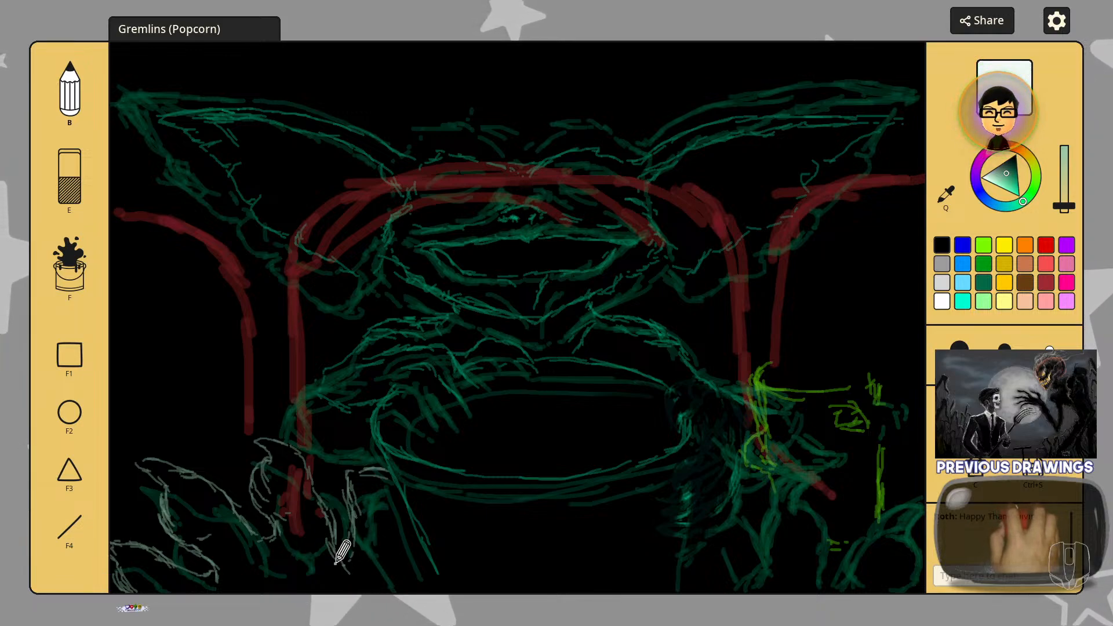
pyautogui.moveTo(353, 526); pyautogui.dragTo(347, 577)
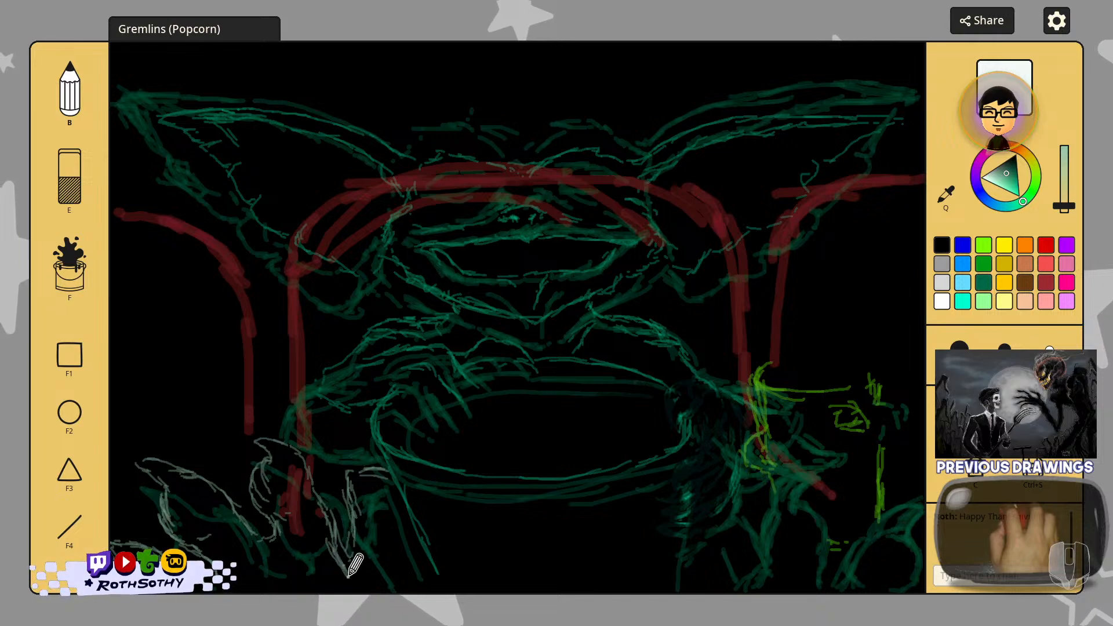
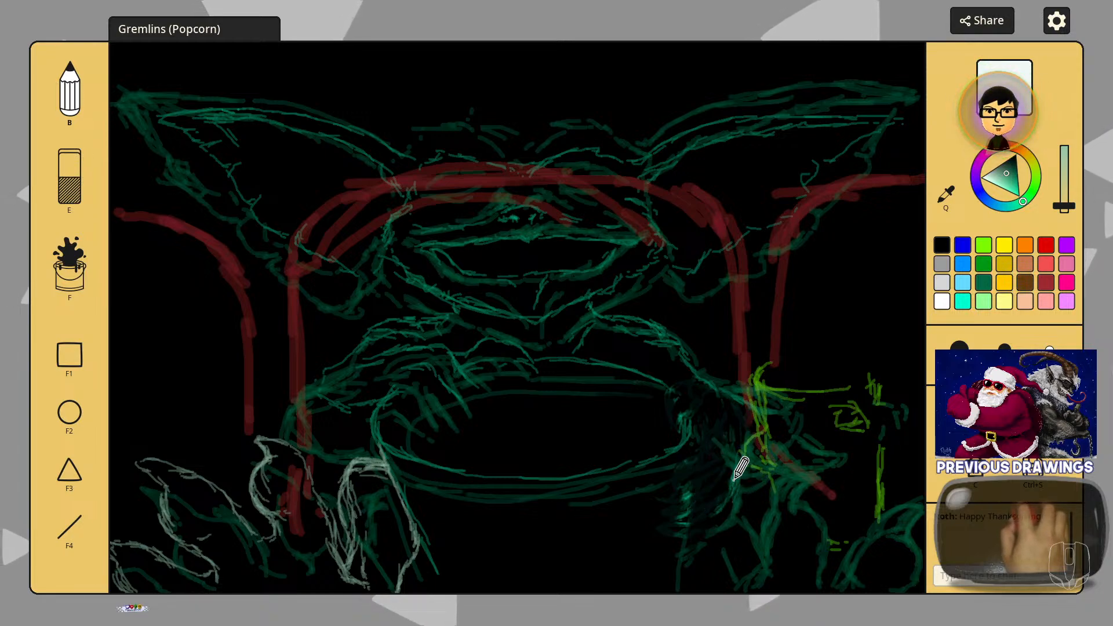
# Step: Outline the pointed foreground shapes below the bucket's right end in pale grey-green
pyautogui.moveTo(704, 459)
pyautogui.mouseDown()
pyautogui.moveTo(719, 467)
pyautogui.moveTo(709, 457)
pyautogui.moveTo(719, 450)
pyautogui.mouseUp()
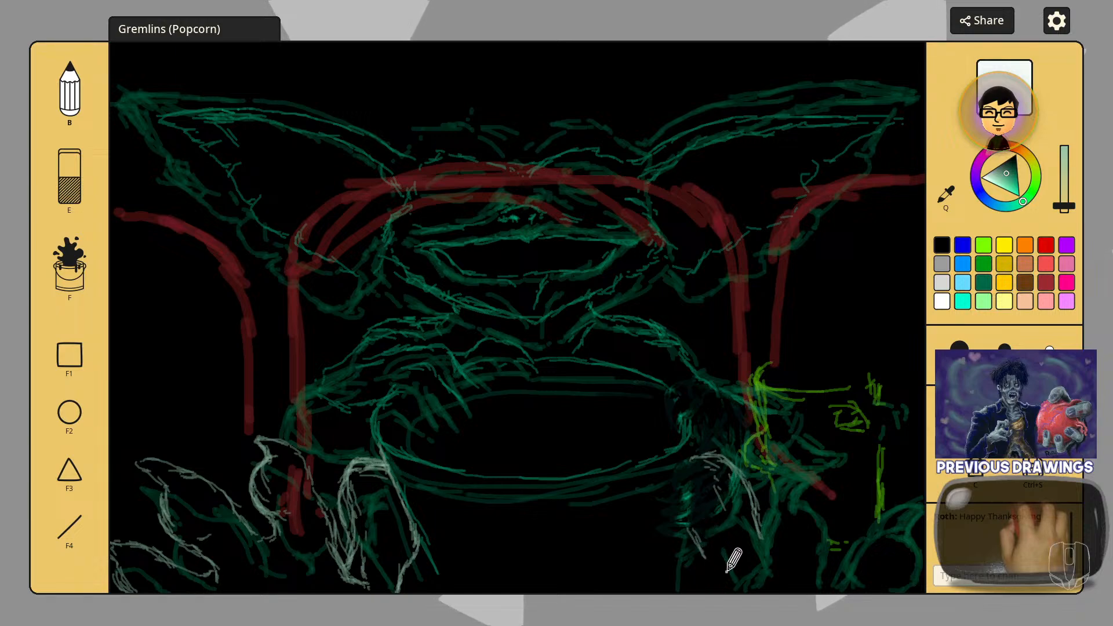
pyautogui.moveTo(687, 541); pyautogui.dragTo(710, 572)
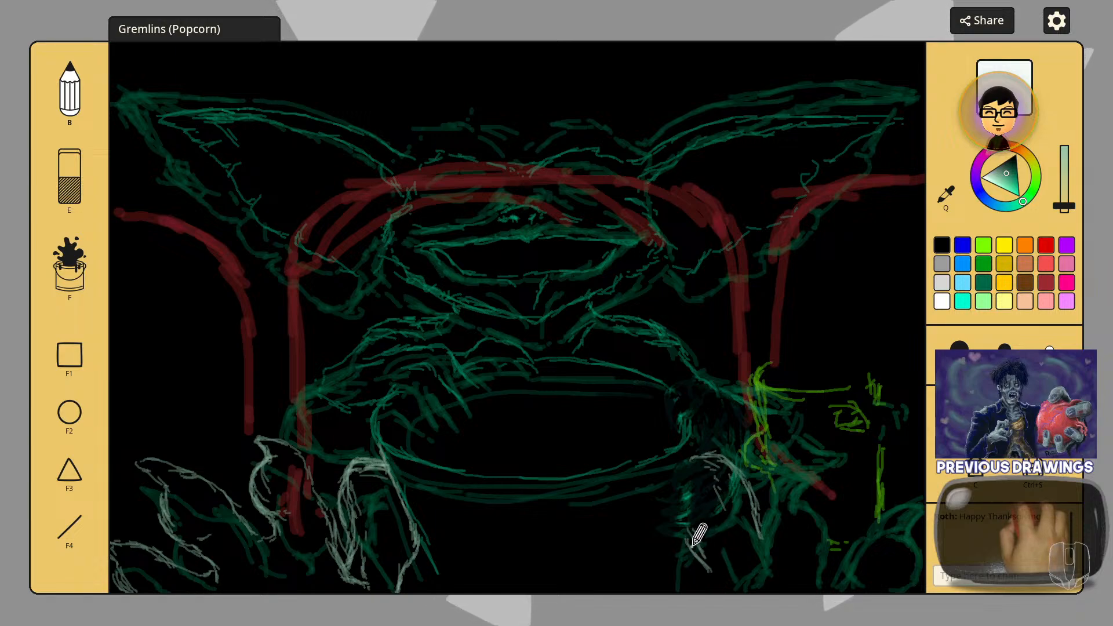
pyautogui.moveTo(690, 530); pyautogui.dragTo(711, 575)
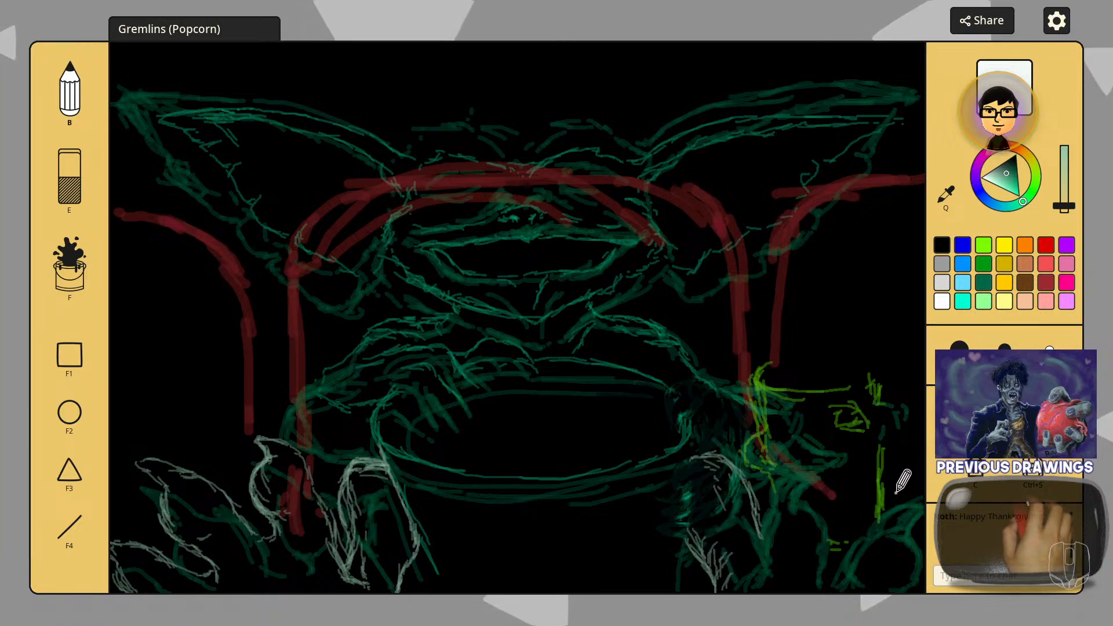
pyautogui.click(984, 246)
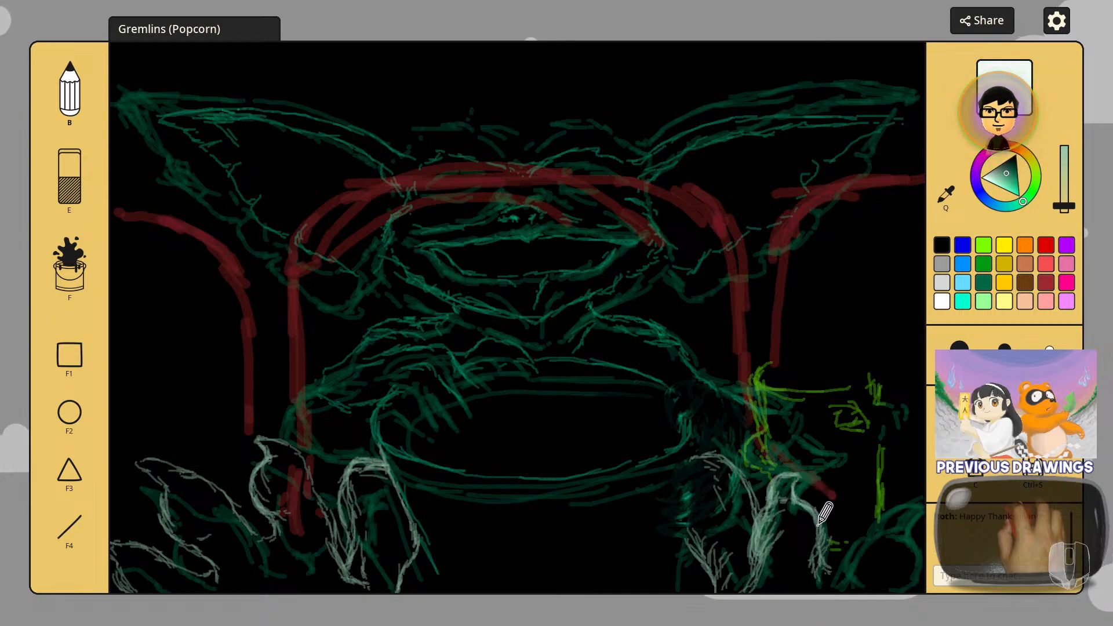
# Step: Outline the cup's rim and sides and the fingers gripping it in pale grey-green, and save the artwork
pyautogui.click(789, 563)
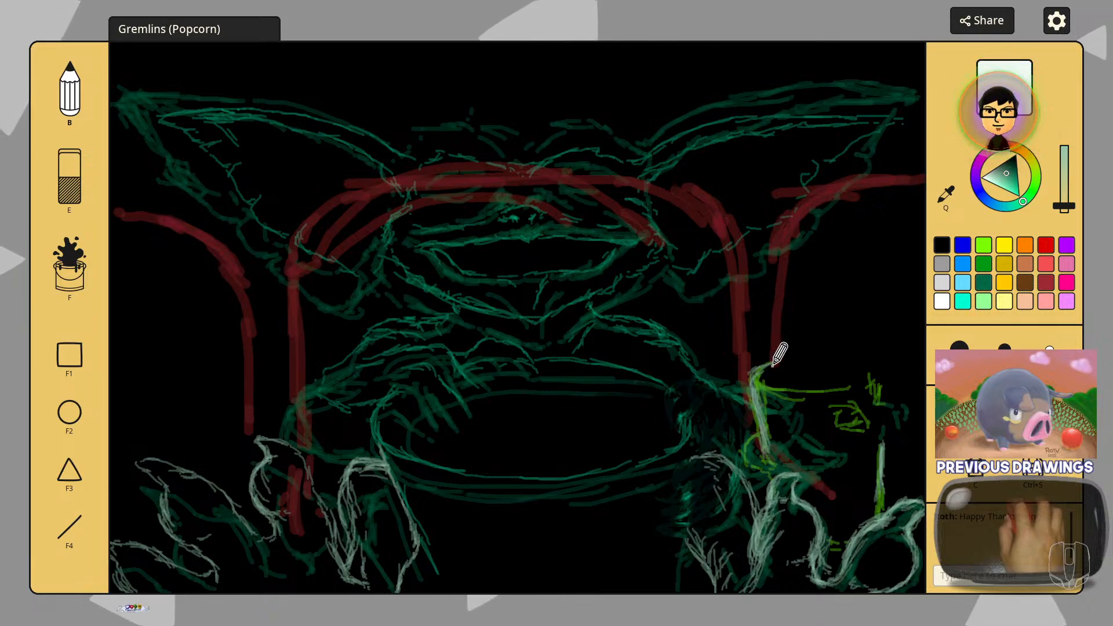
pyautogui.moveTo(772, 365); pyautogui.dragTo(798, 358)
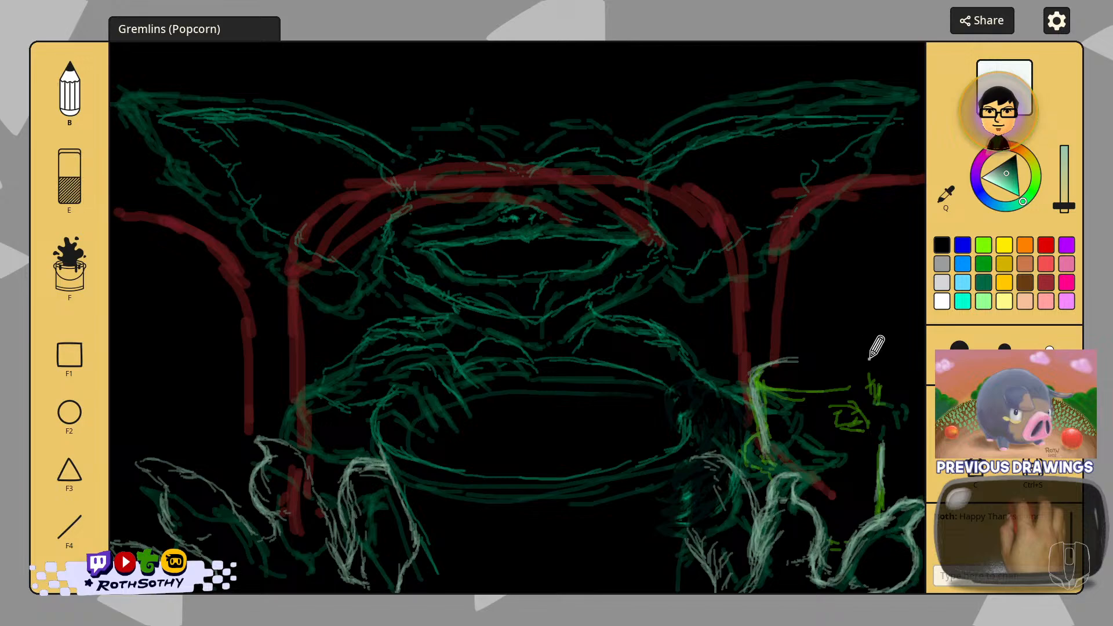
pyautogui.moveTo(867, 358)
pyautogui.mouseDown()
pyautogui.moveTo(846, 359)
pyautogui.moveTo(890, 371)
pyautogui.mouseUp()
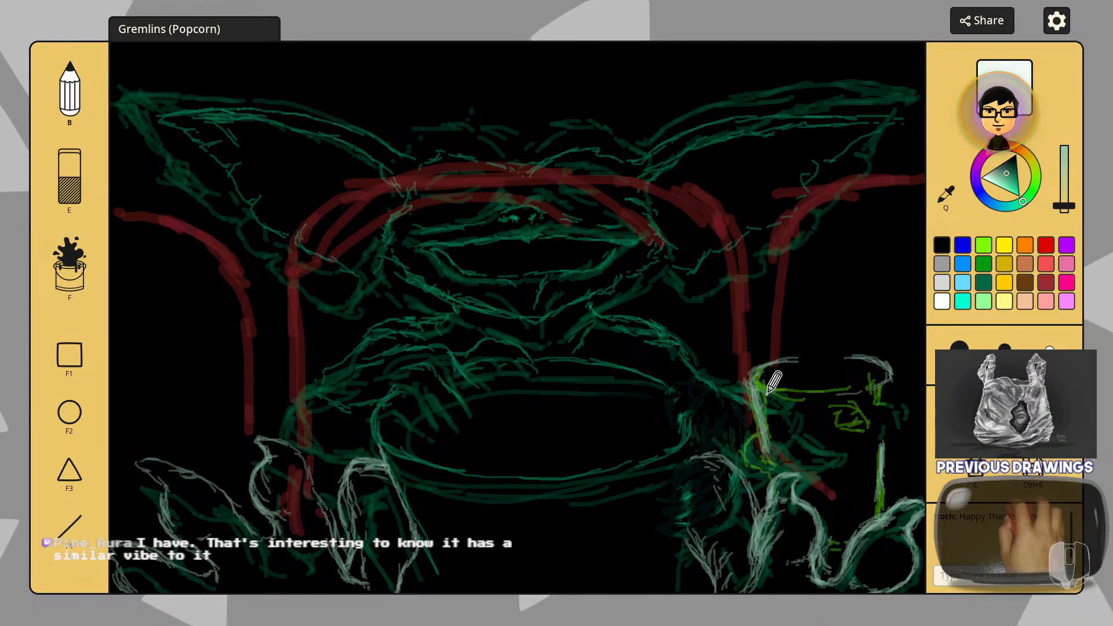
pyautogui.moveTo(780, 395)
pyautogui.mouseDown()
pyautogui.moveTo(862, 393)
pyautogui.moveTo(836, 398)
pyautogui.mouseUp()
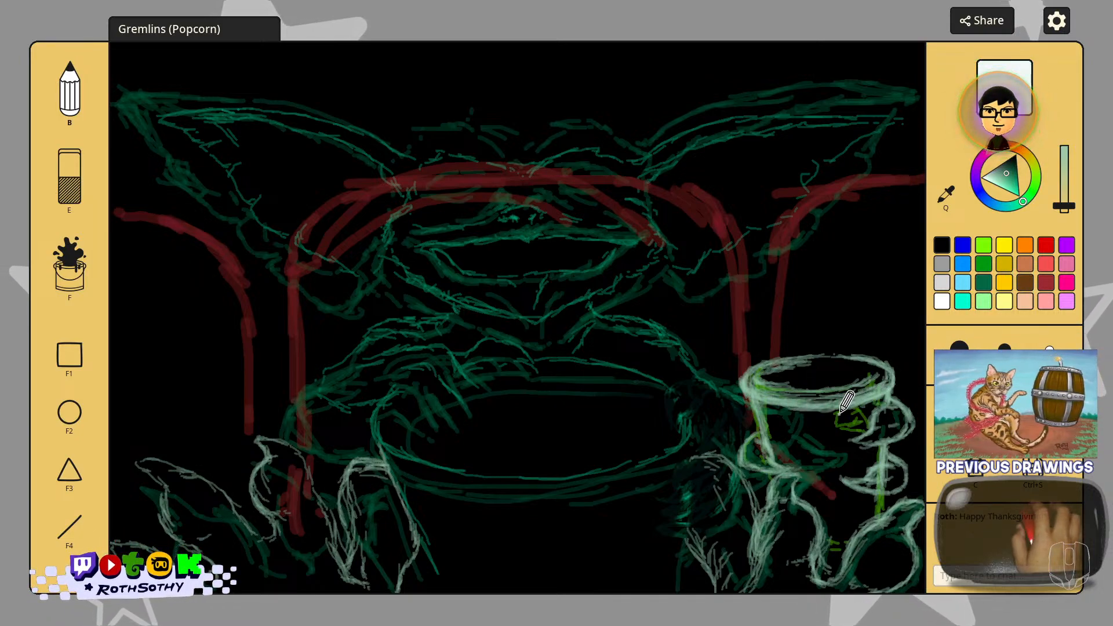
pyautogui.hotkey('ctrl', 's')
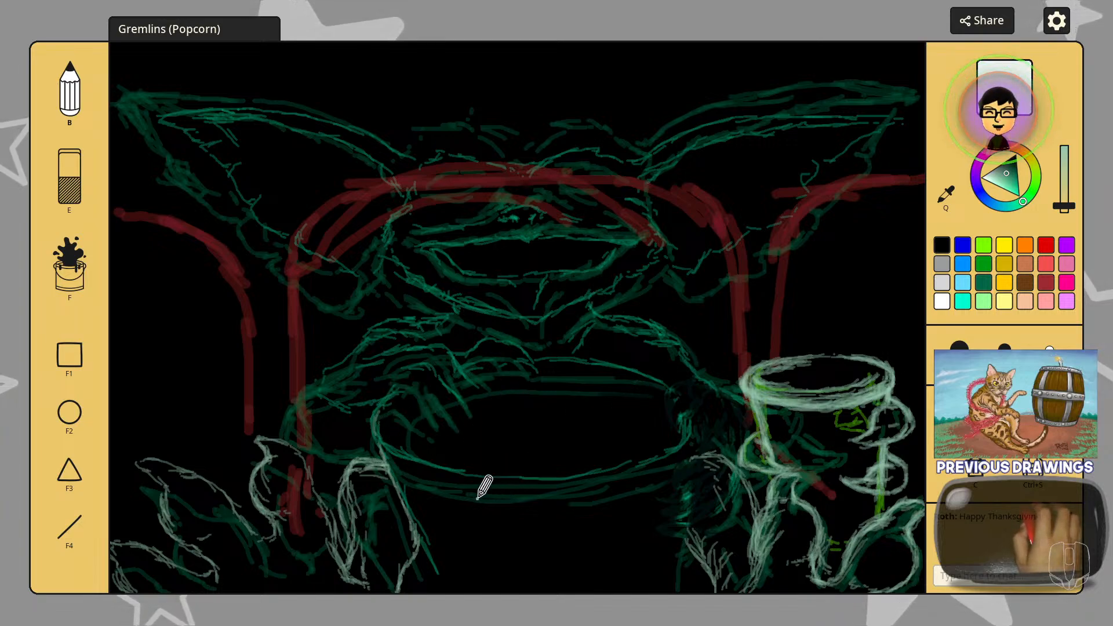
# Step: Sketch upper and lower rows of pointed teeth in the gremlin's mouth in a more saturated pale green, and save the artwork
pyautogui.click(1016, 181)
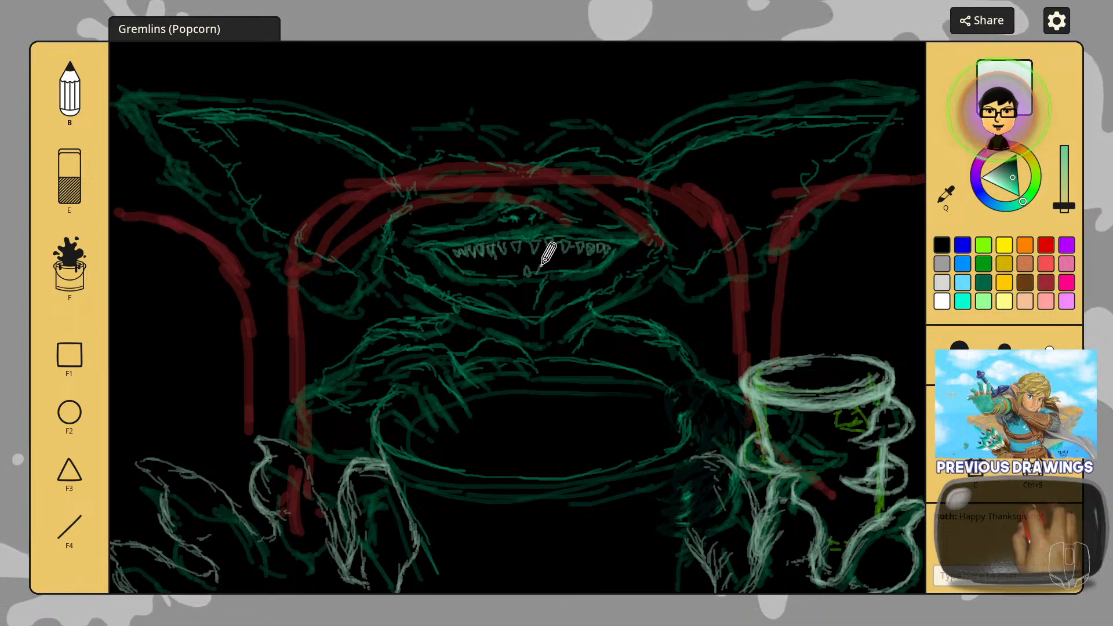
pyautogui.moveTo(541, 265); pyautogui.dragTo(544, 275)
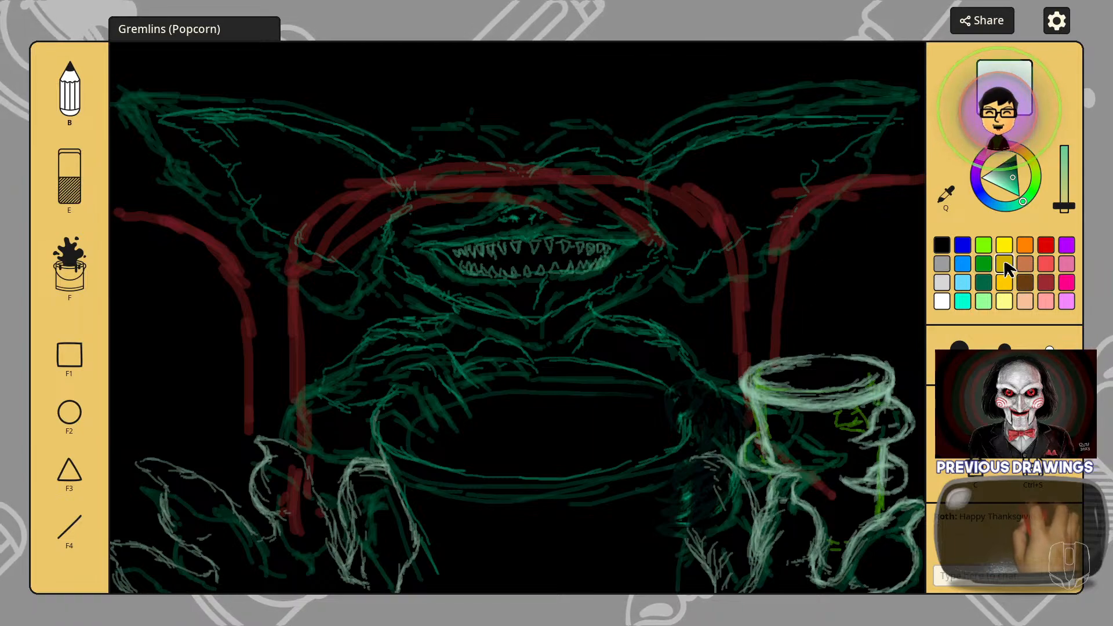
pyautogui.click(945, 297)
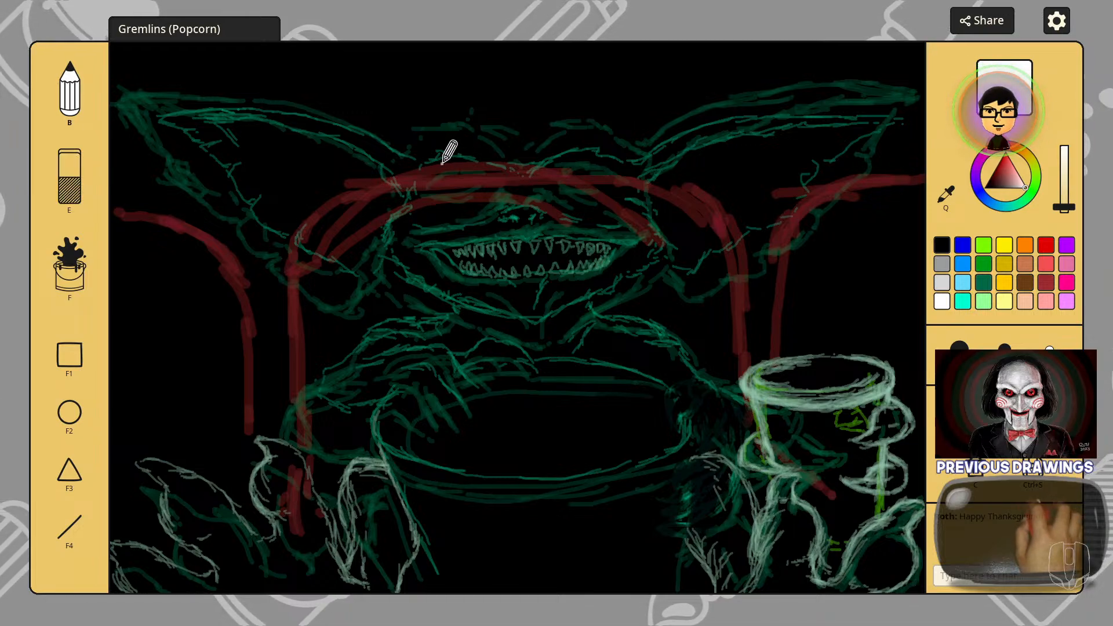
pyautogui.hotkey('ctrl', 's')
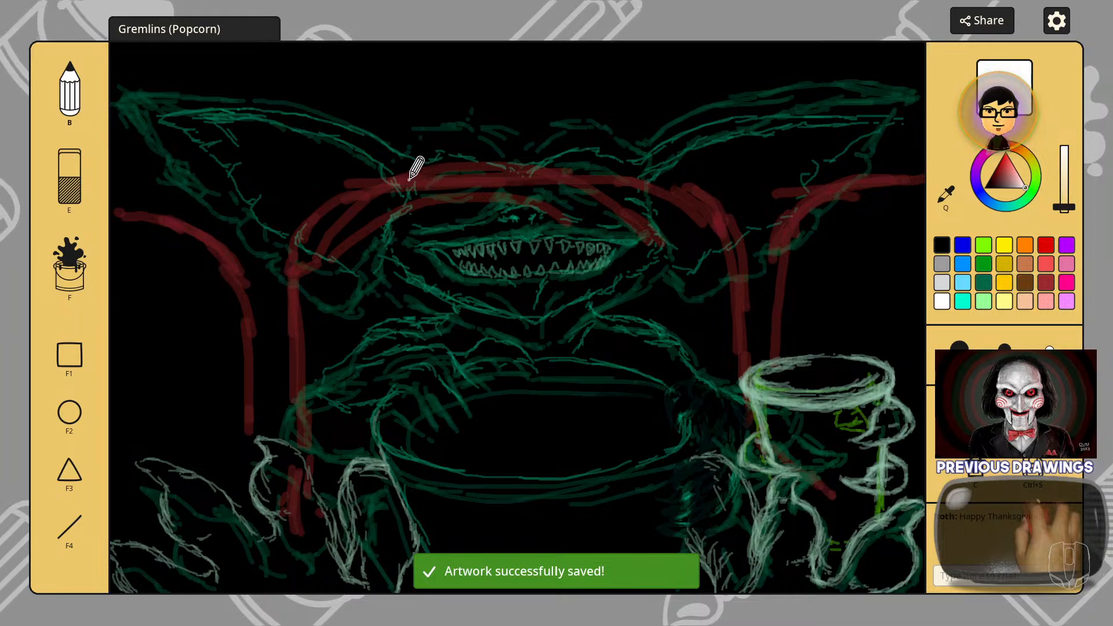
# Step: Paint a broad translucent grey-green band along the left ear's upper edge down to the head
pyautogui.moveTo(405, 163); pyautogui.dragTo(410, 206)
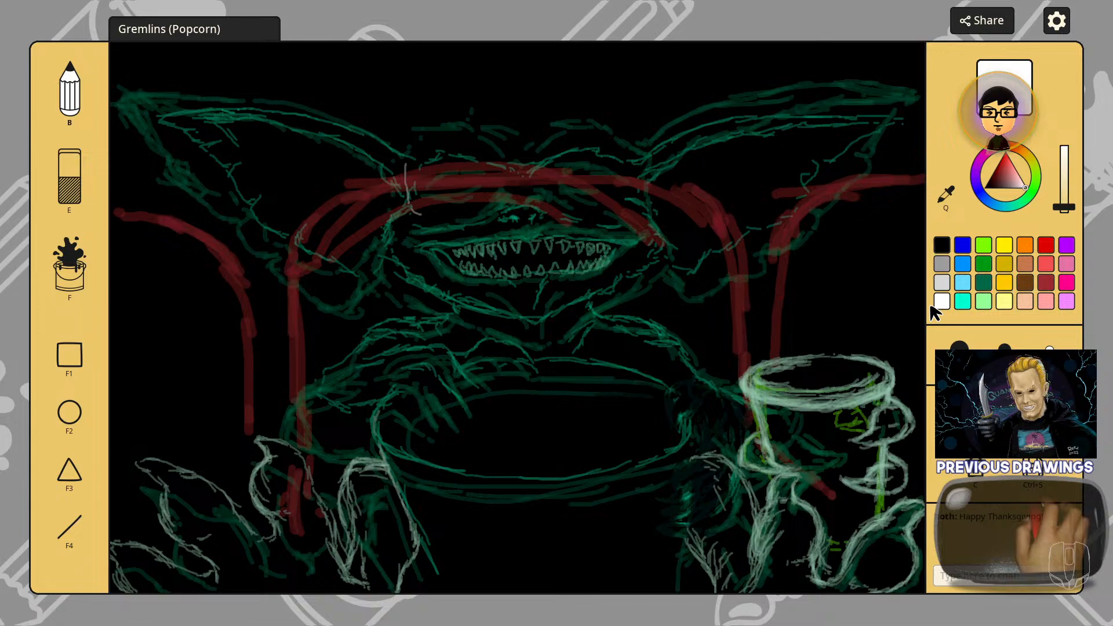
pyautogui.click(982, 282)
pyautogui.click(1070, 195)
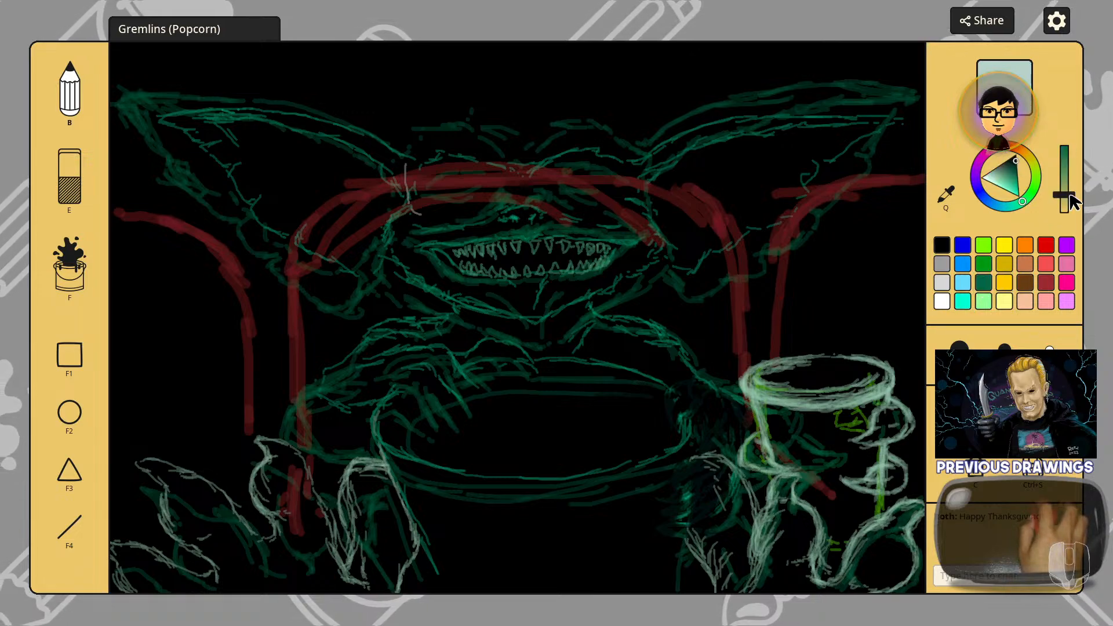
pyautogui.moveTo(1071, 200); pyautogui.dragTo(1069, 206)
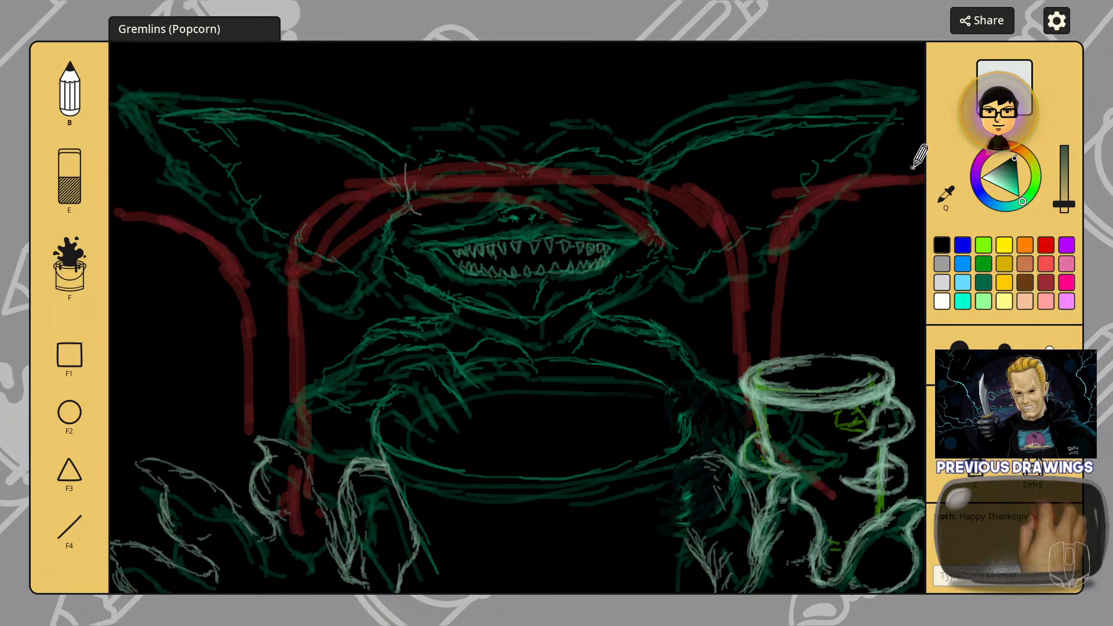
pyautogui.click(1064, 196)
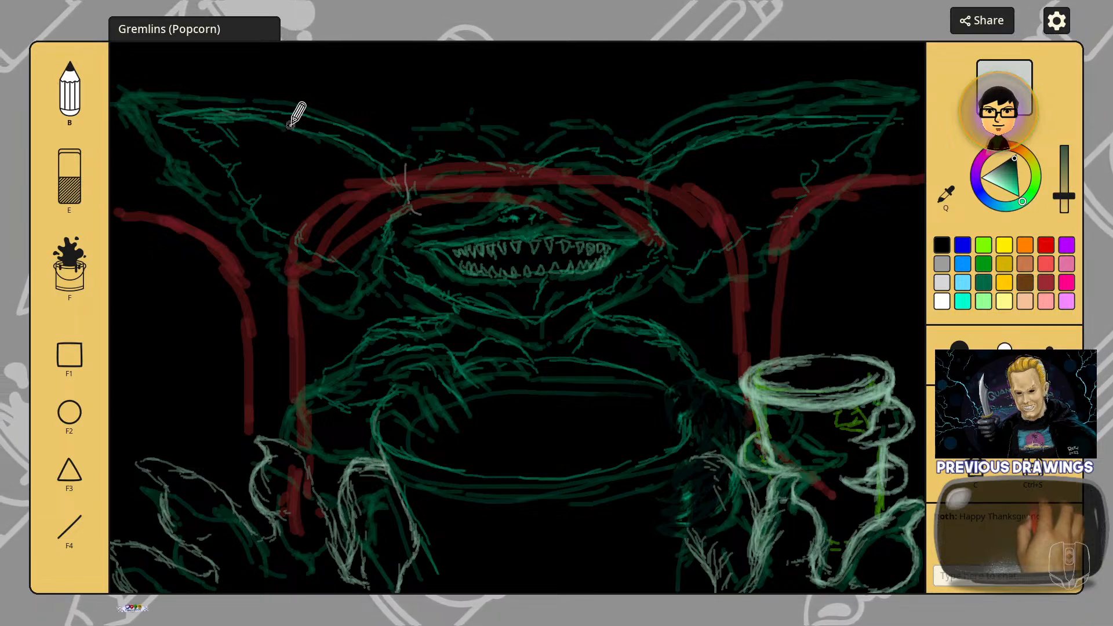
pyautogui.moveTo(297, 124); pyautogui.dragTo(391, 156)
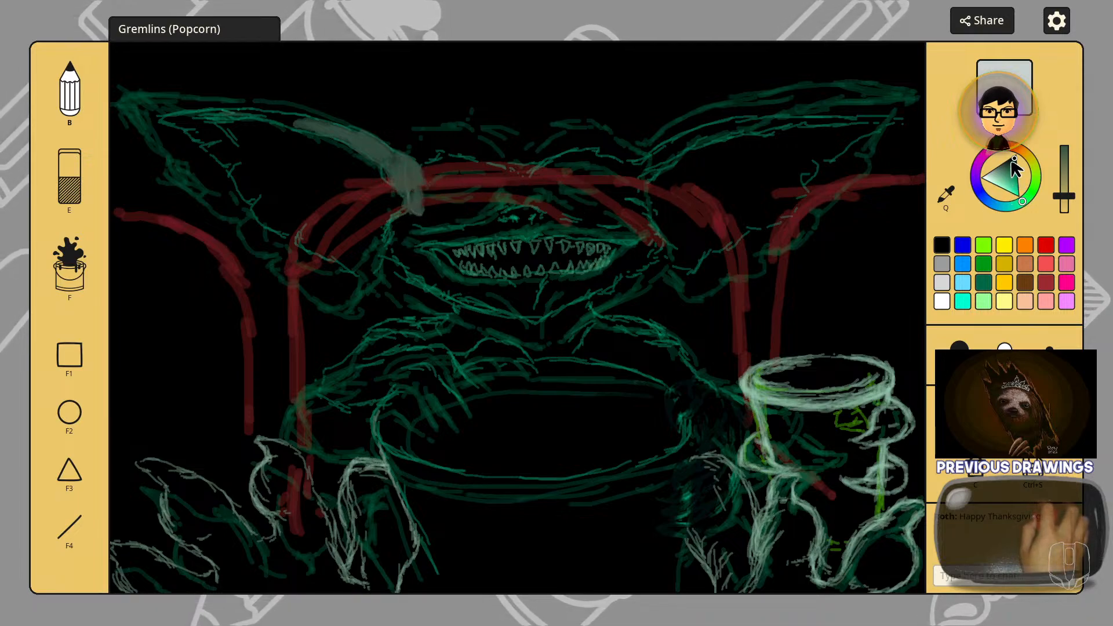
# Step: Switch to a more saturated green at very low opacity and paint along both ears' upper edges out to the tips
pyautogui.click(1012, 160)
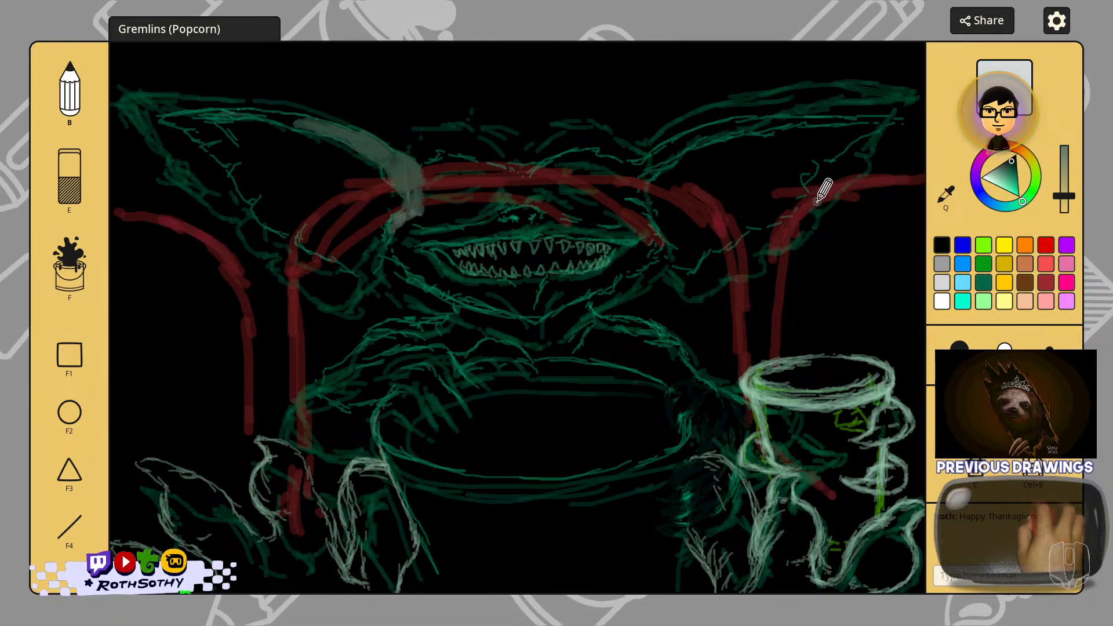
pyautogui.click(1067, 206)
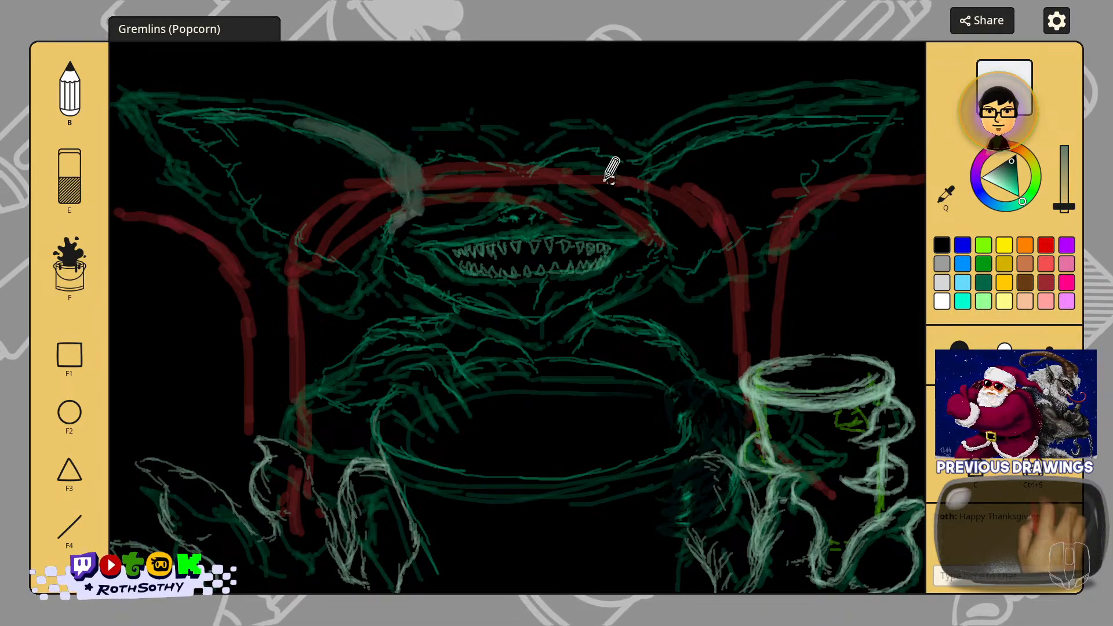
pyautogui.click(1006, 166)
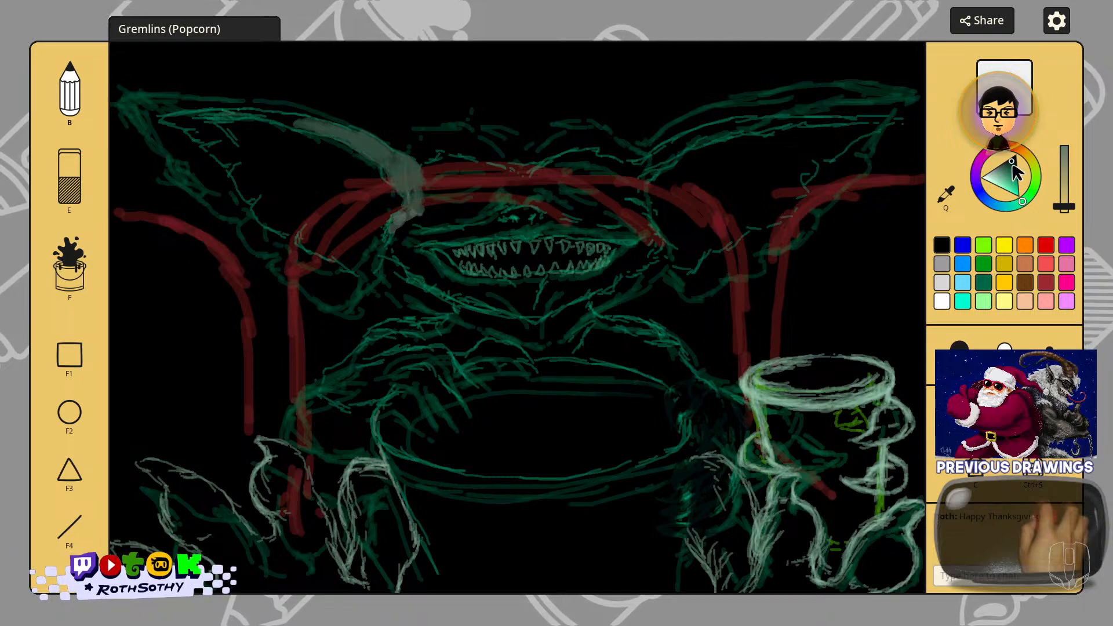
pyautogui.click(1015, 165)
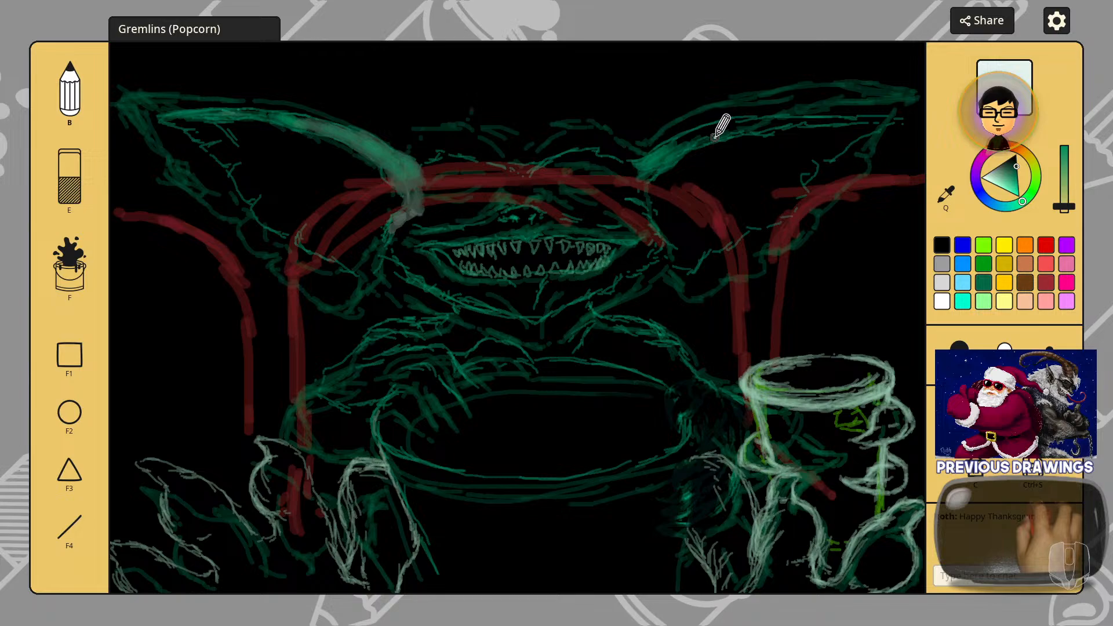
pyautogui.moveTo(662, 149); pyautogui.dragTo(680, 136)
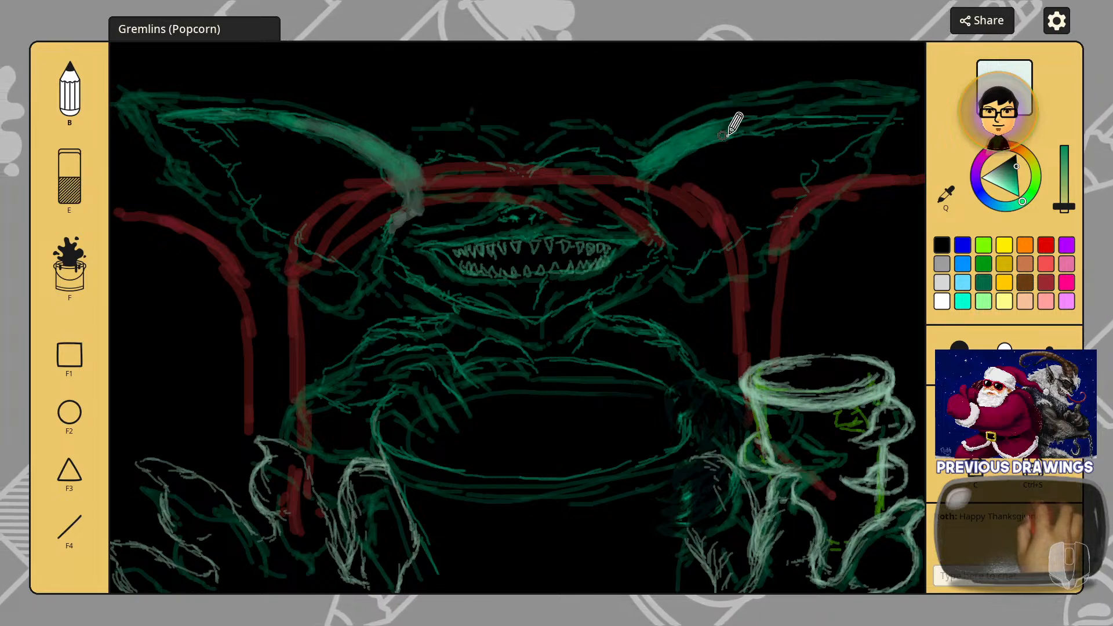
pyautogui.moveTo(748, 123); pyautogui.dragTo(804, 125)
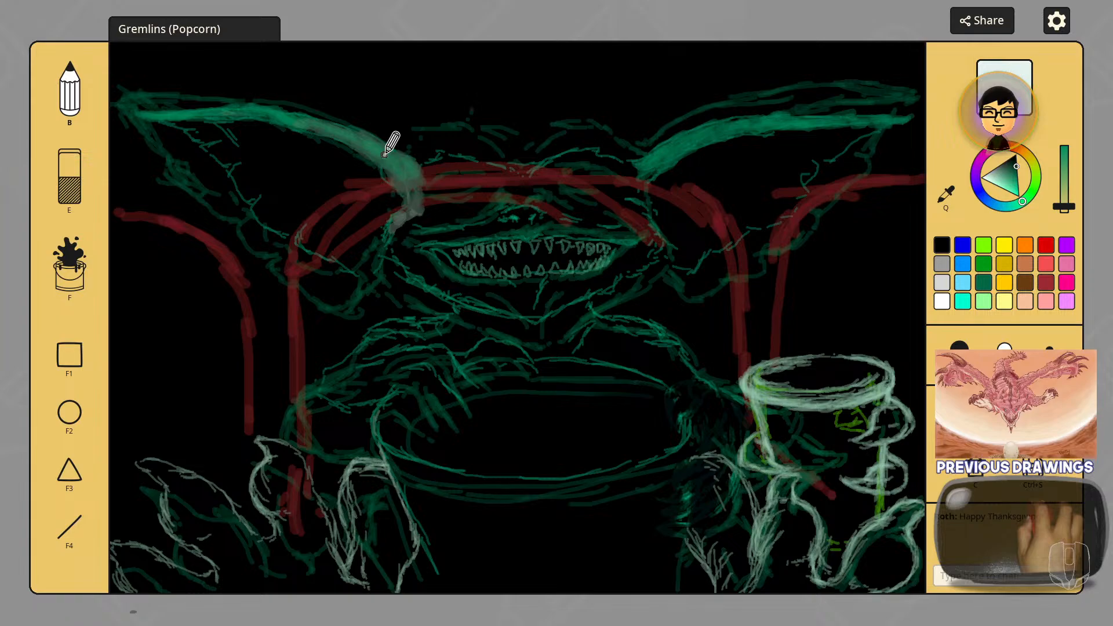
# Step: Choose a darker green at very low opacity and shade the gremlin's cheeks and lower jaw around the mouth
pyautogui.click(1009, 171)
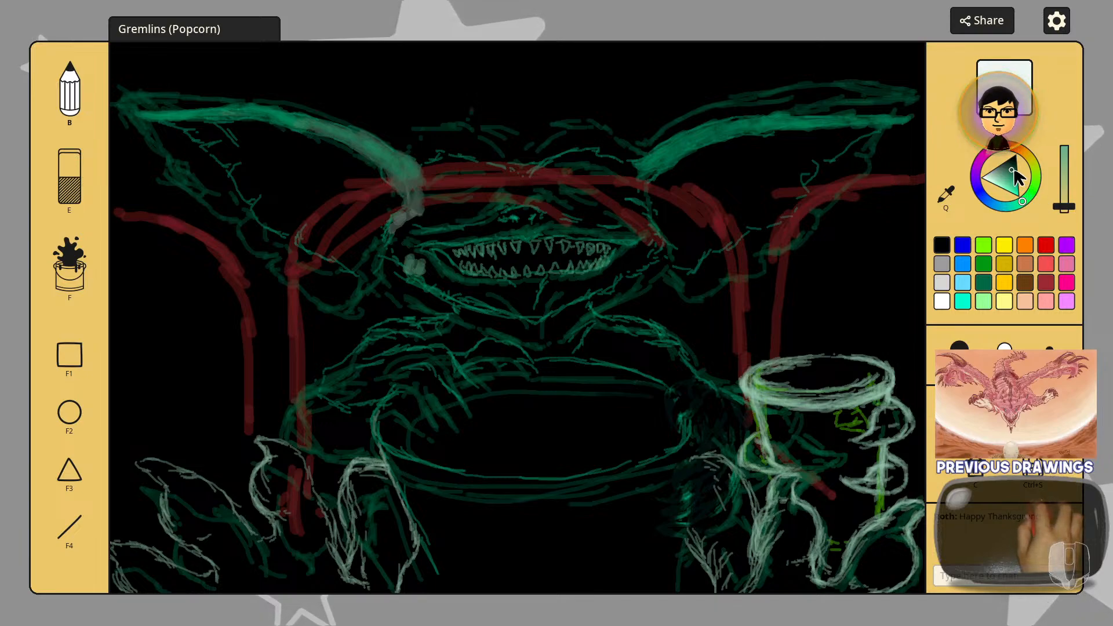
pyautogui.moveTo(1023, 171); pyautogui.dragTo(1018, 164)
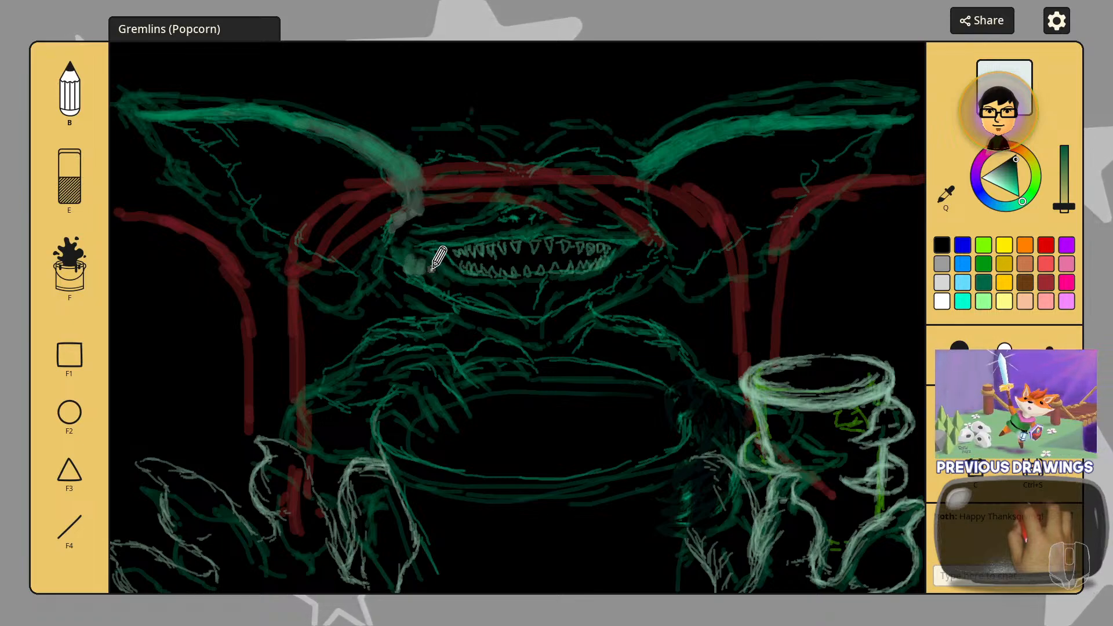
pyautogui.moveTo(426, 273); pyautogui.dragTo(424, 258)
pyautogui.moveTo(427, 262); pyautogui.dragTo(430, 268)
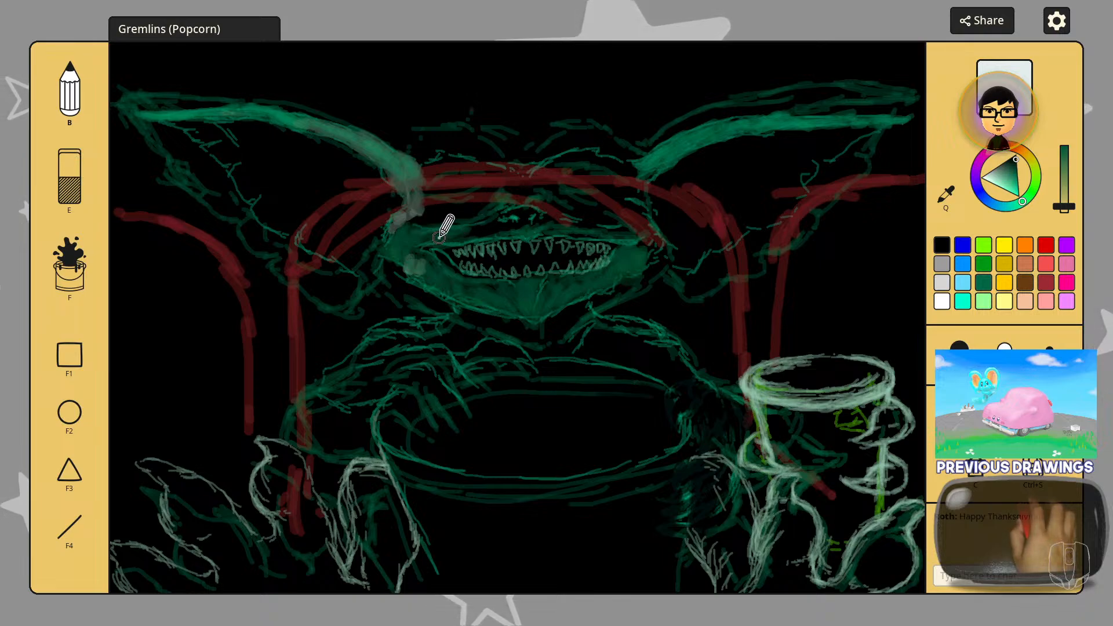
# Step: Fill the gremlin's upper face, shoulders and upper arms with dark green using the largest brush
pyautogui.press('1')
pyautogui.moveTo(426, 238); pyautogui.dragTo(487, 235)
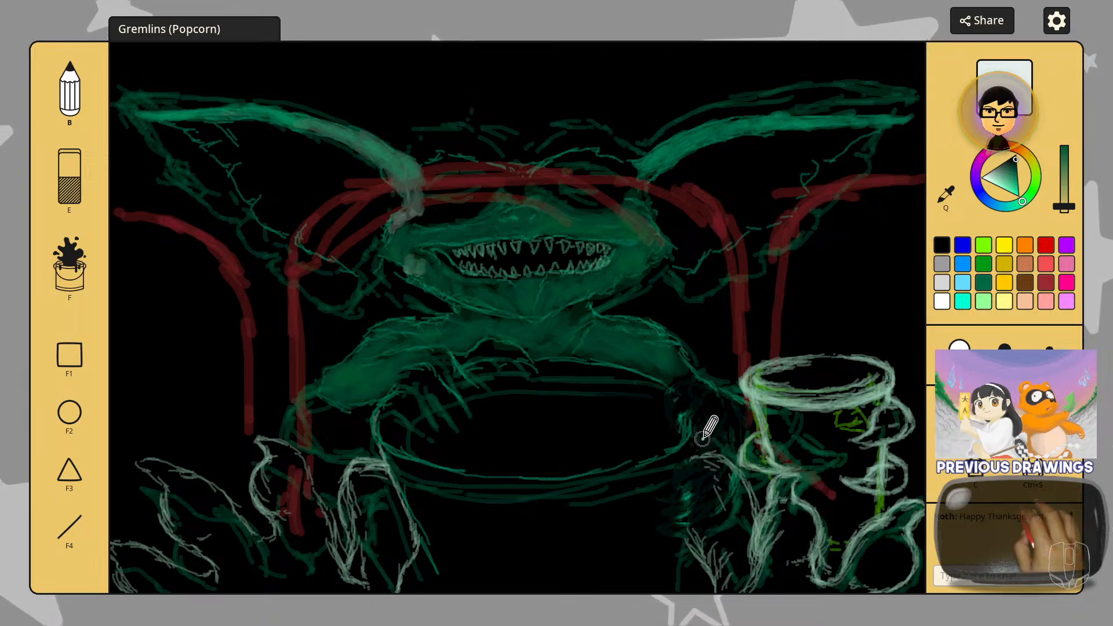
pyautogui.moveTo(687, 383)
pyautogui.mouseDown()
pyautogui.moveTo(746, 441)
pyautogui.moveTo(732, 403)
pyautogui.mouseUp()
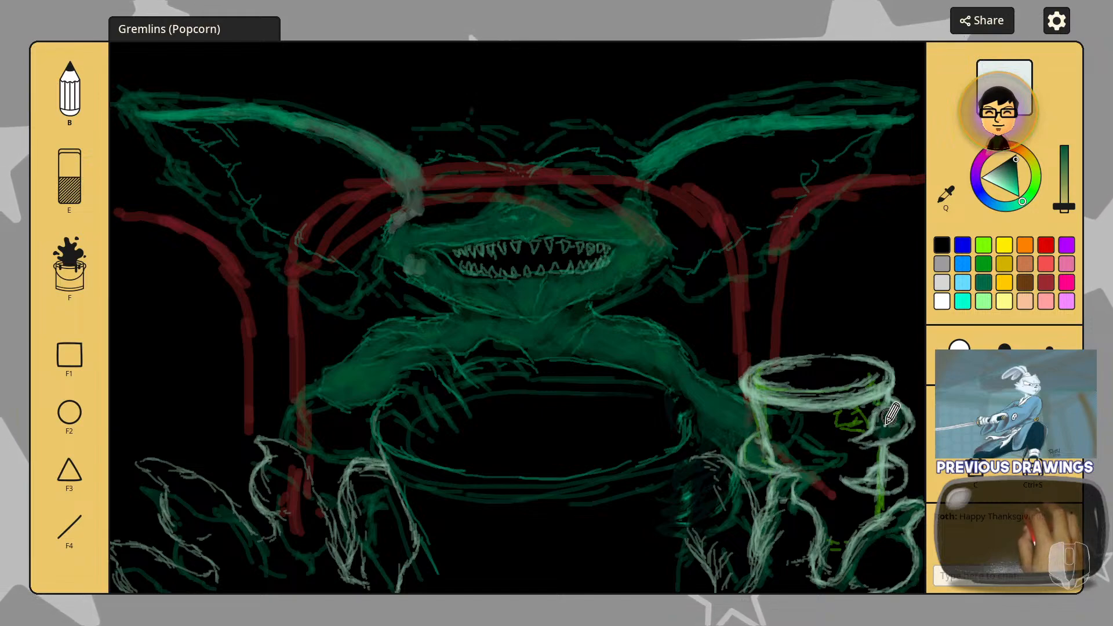
# Step: Fill the fingers around the cup and the foreground shapes below and beside it with translucent dark green
pyautogui.moveTo(896, 432)
pyautogui.mouseDown()
pyautogui.moveTo(920, 405)
pyautogui.moveTo(877, 477)
pyautogui.moveTo(904, 470)
pyautogui.mouseUp()
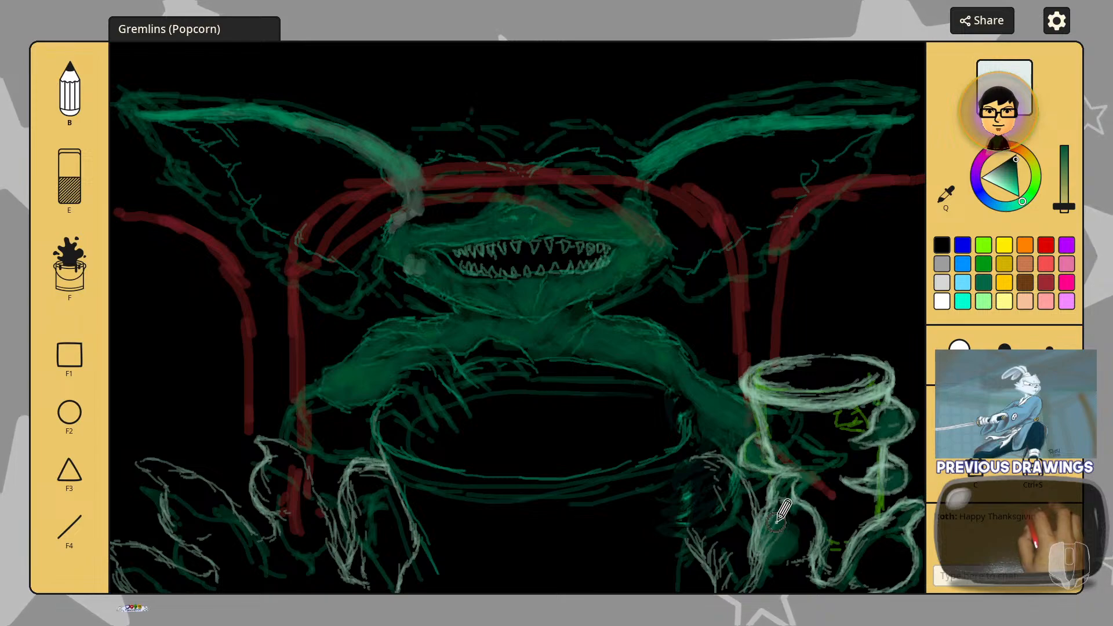
pyautogui.moveTo(776, 521)
pyautogui.mouseDown()
pyautogui.moveTo(801, 512)
pyautogui.moveTo(812, 537)
pyautogui.moveTo(788, 547)
pyautogui.mouseUp()
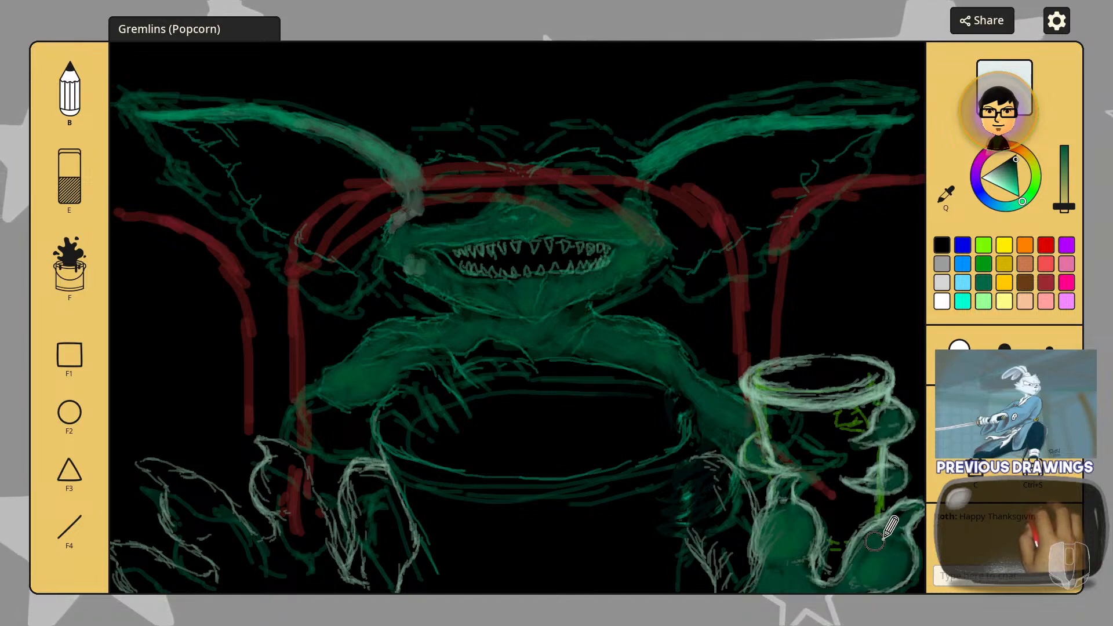
pyautogui.moveTo(727, 561)
pyautogui.mouseDown()
pyautogui.moveTo(702, 464)
pyautogui.moveTo(705, 522)
pyautogui.moveTo(684, 498)
pyautogui.moveTo(716, 525)
pyautogui.moveTo(729, 454)
pyautogui.moveTo(716, 487)
pyautogui.moveTo(731, 560)
pyautogui.mouseUp()
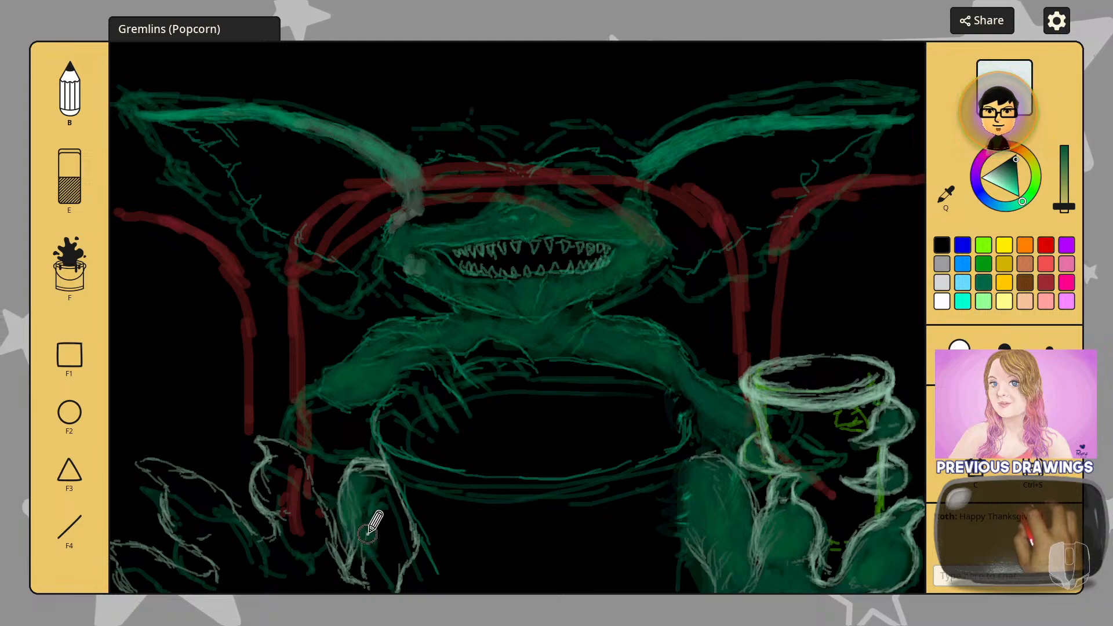
# Step: Fill the foreground claw shapes in the canvas's lower-left area with dark green, using a smaller brush for the narrow tips
pyautogui.moveTo(377, 545); pyautogui.dragTo(399, 567)
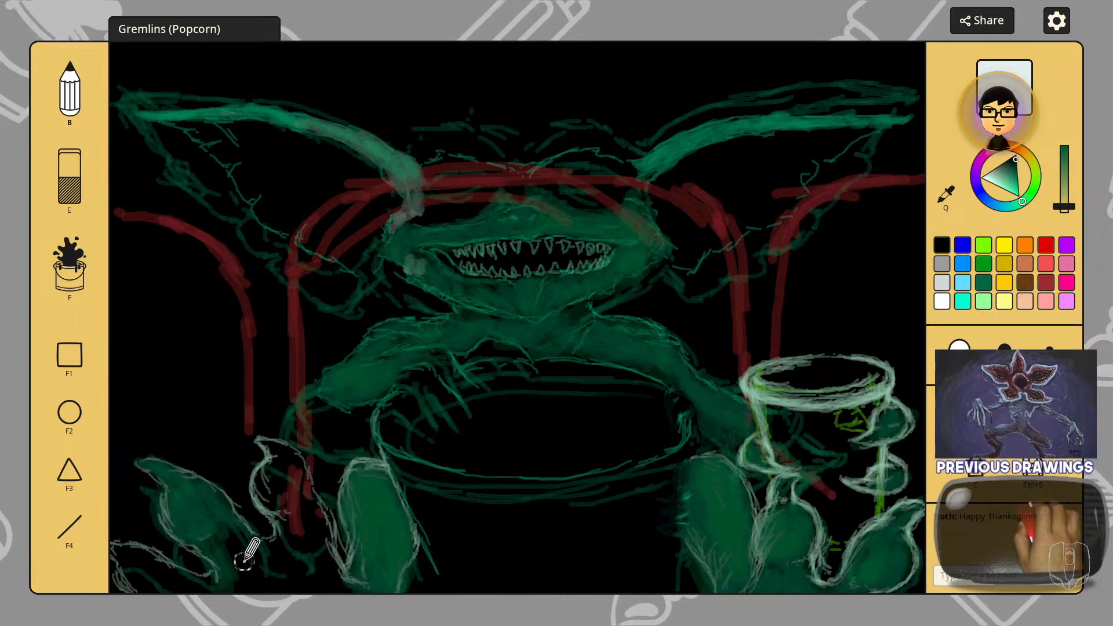
pyautogui.scroll(1, 236, 558)
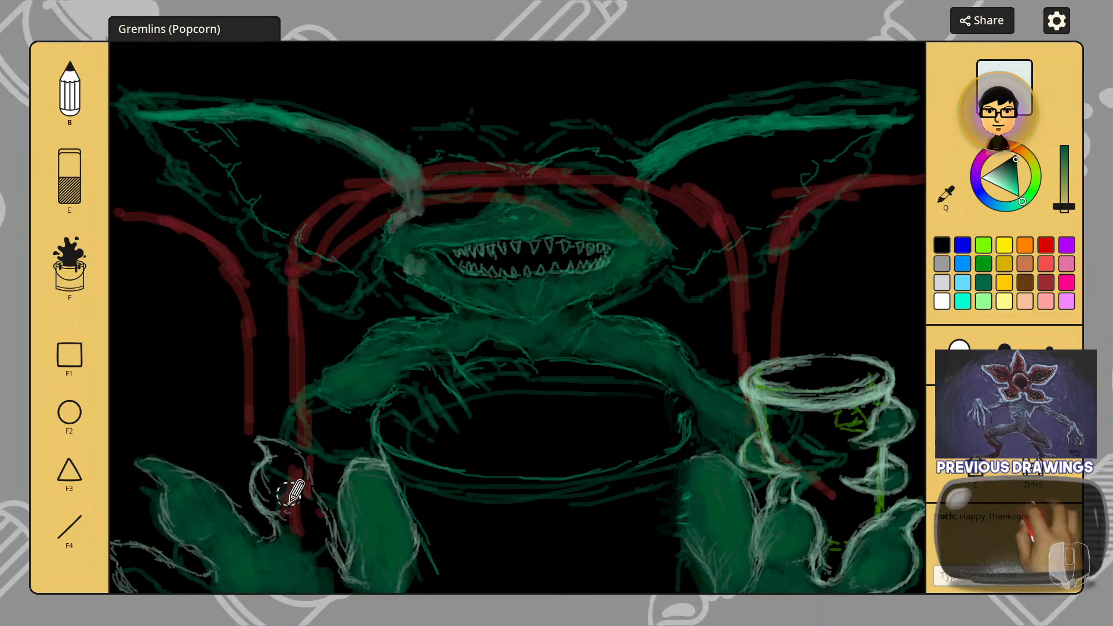
pyautogui.moveTo(288, 495); pyautogui.dragTo(318, 569)
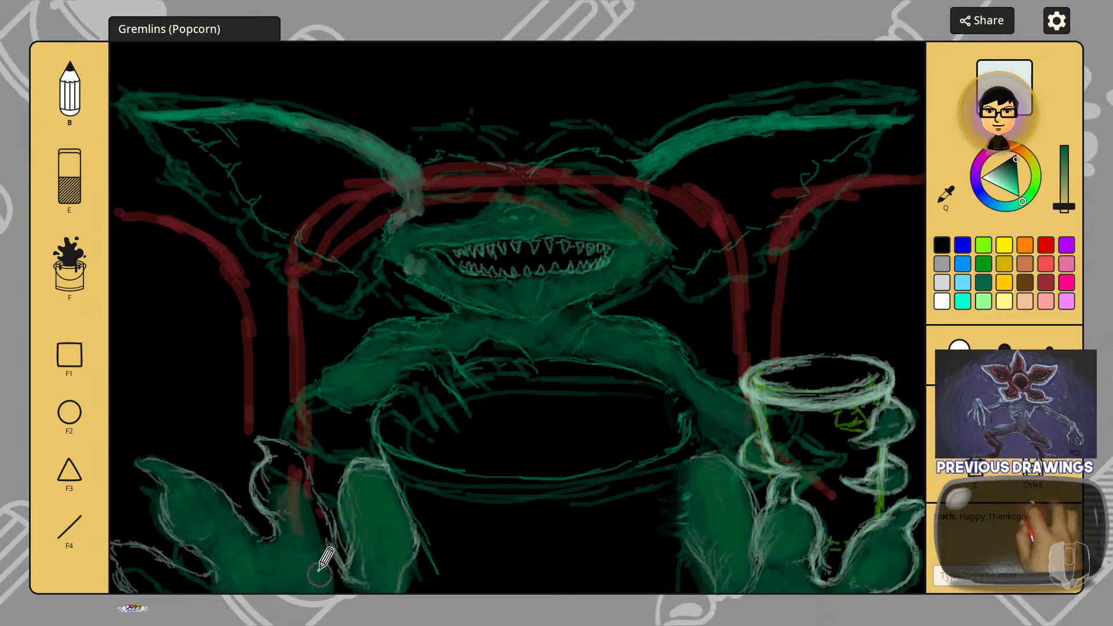
pyautogui.moveTo(308, 511); pyautogui.dragTo(318, 568)
pyautogui.moveTo(295, 532)
pyautogui.mouseDown()
pyautogui.moveTo(304, 510)
pyautogui.moveTo(315, 529)
pyautogui.moveTo(301, 547)
pyautogui.mouseUp()
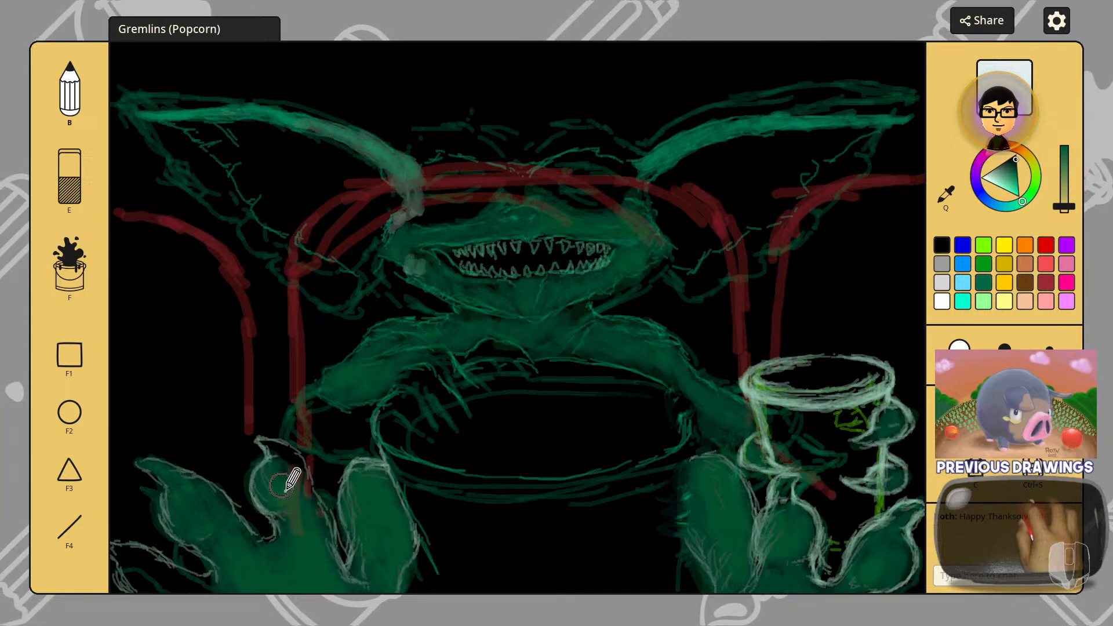
pyautogui.moveTo(282, 483); pyautogui.dragTo(281, 499)
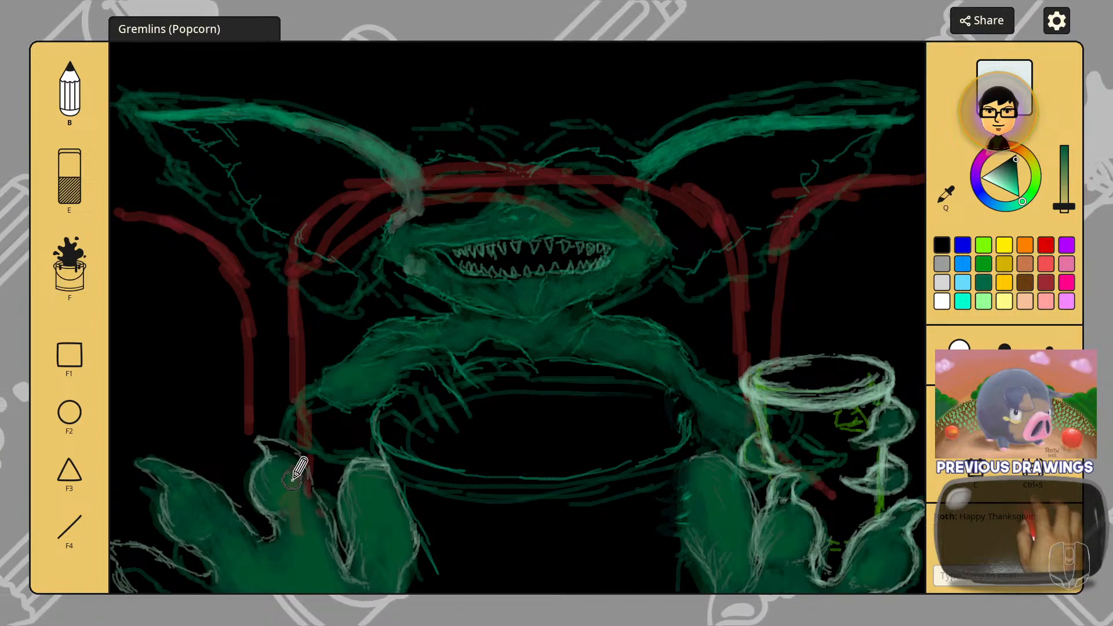
pyautogui.press('2')
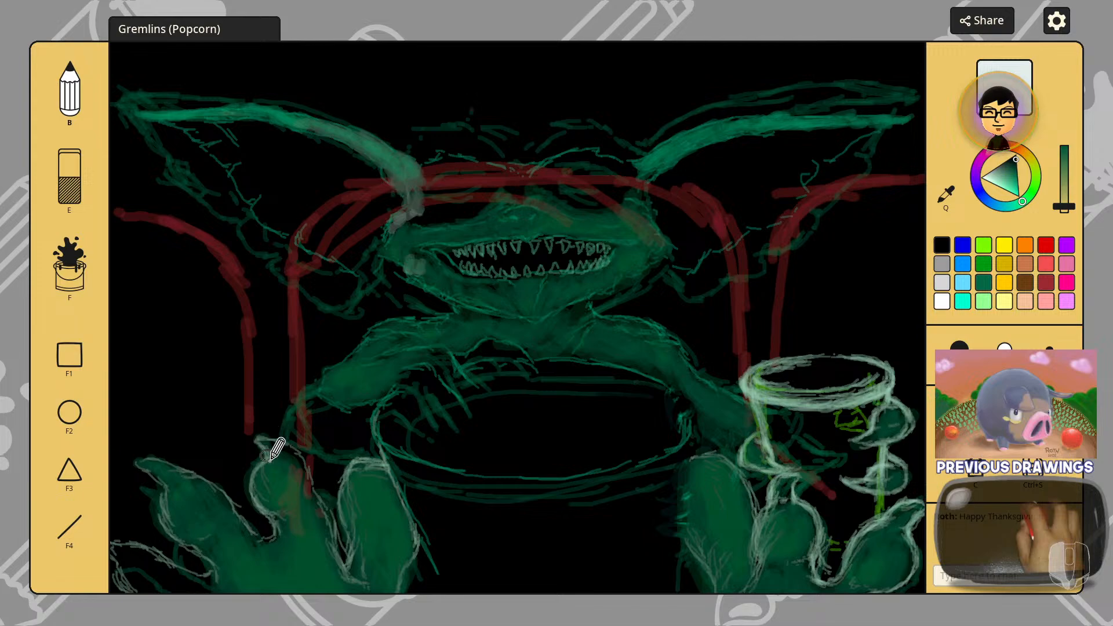
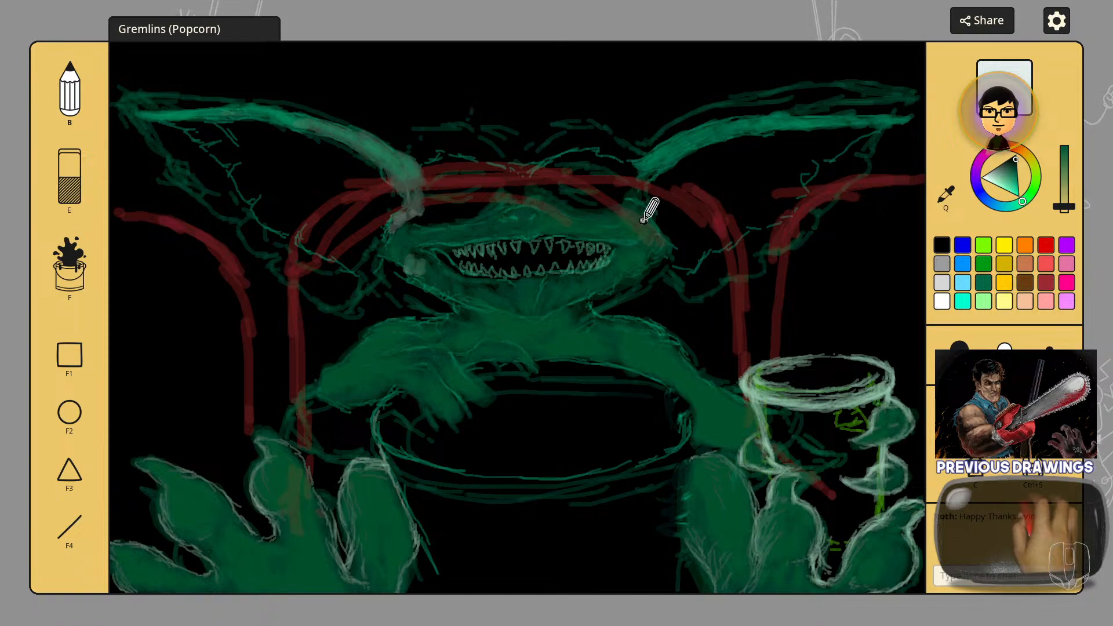
# Step: Raise the brush opacity slightly and shade the gremlin's brow ridges, eye surrounds and cheek edges with dark green
pyautogui.click(1065, 198)
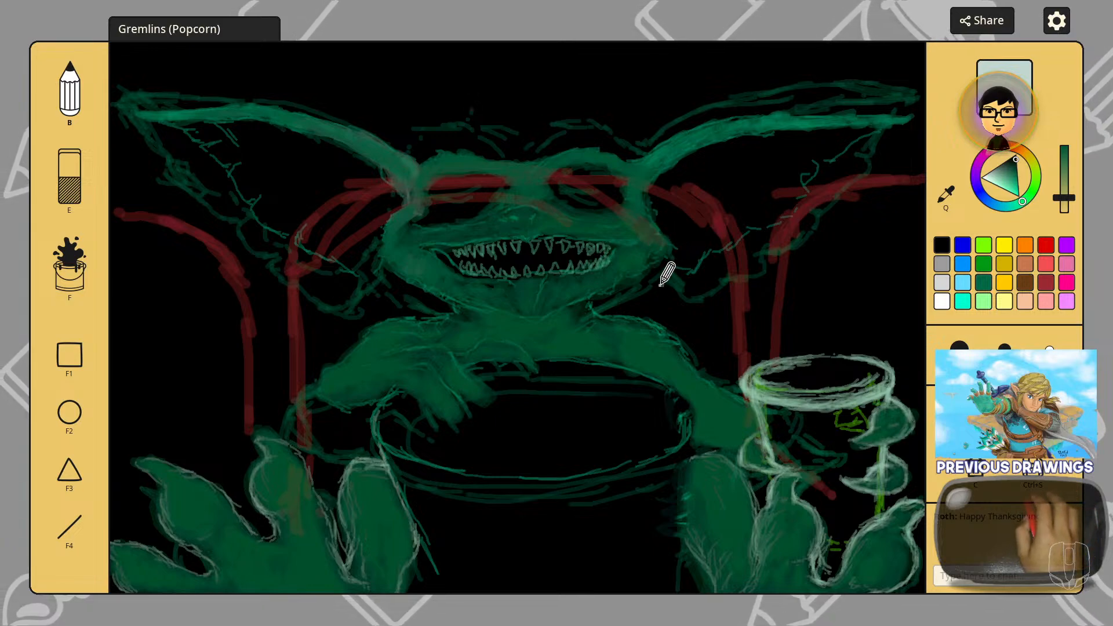
# Step: Choose a pale yellow at very low opacity and paint a soft patch inside the base of the right-hand ear
pyautogui.click(1005, 284)
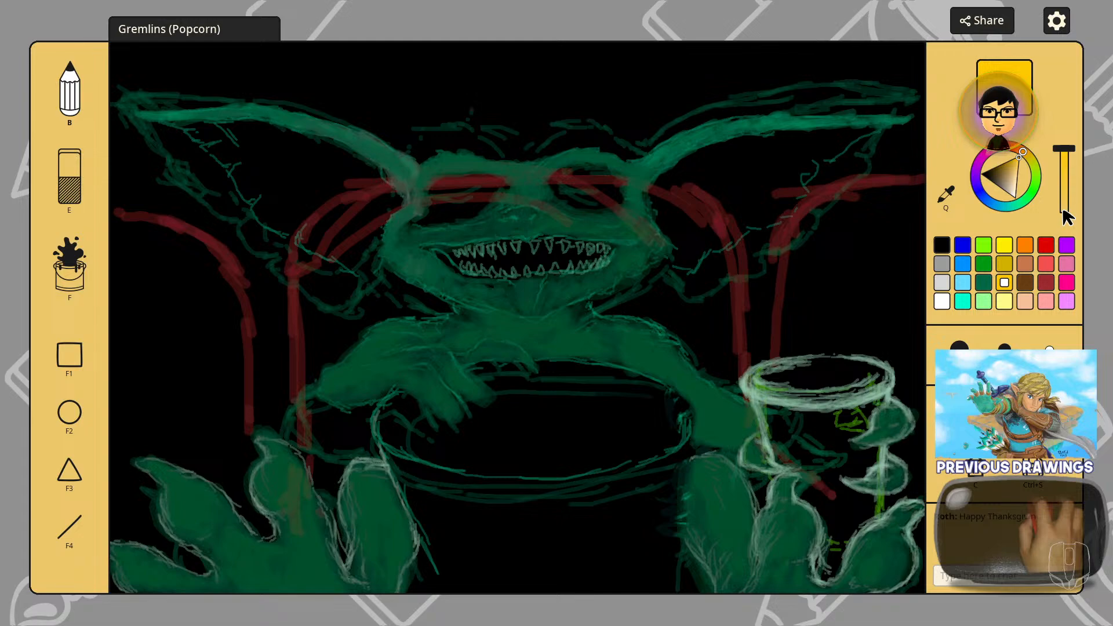
pyautogui.click(1066, 210)
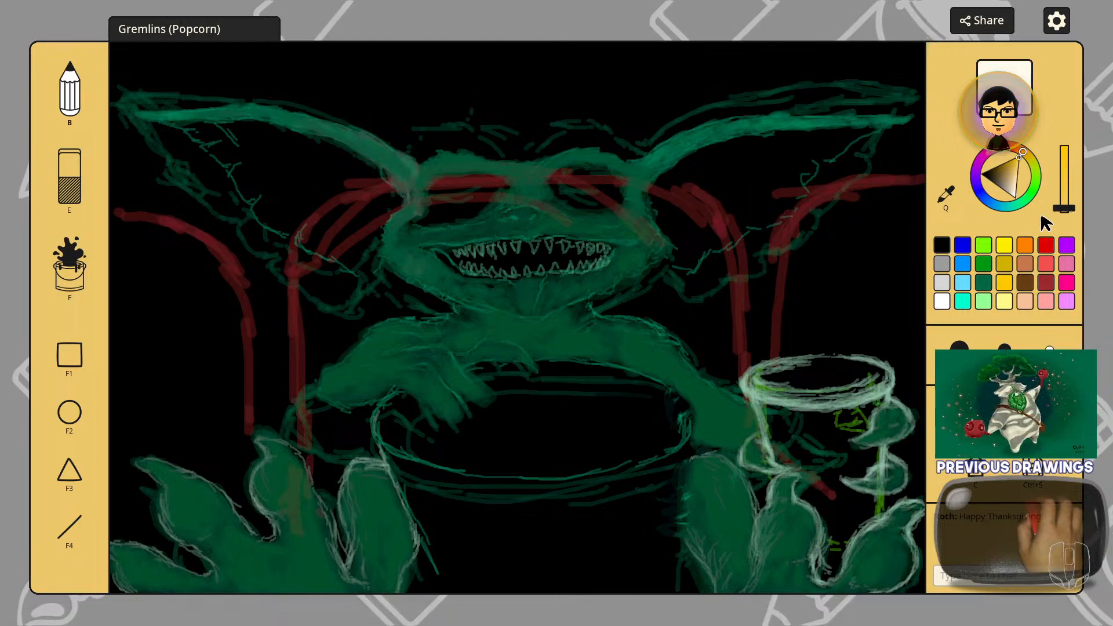
pyautogui.click(1005, 301)
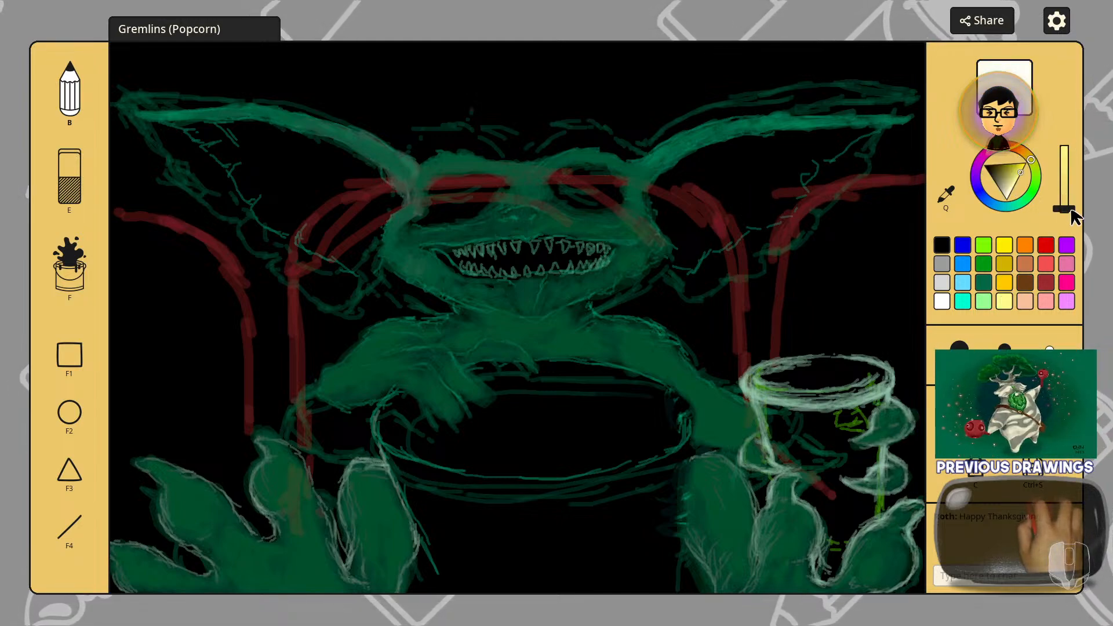
pyautogui.moveTo(1033, 172); pyautogui.dragTo(1035, 169)
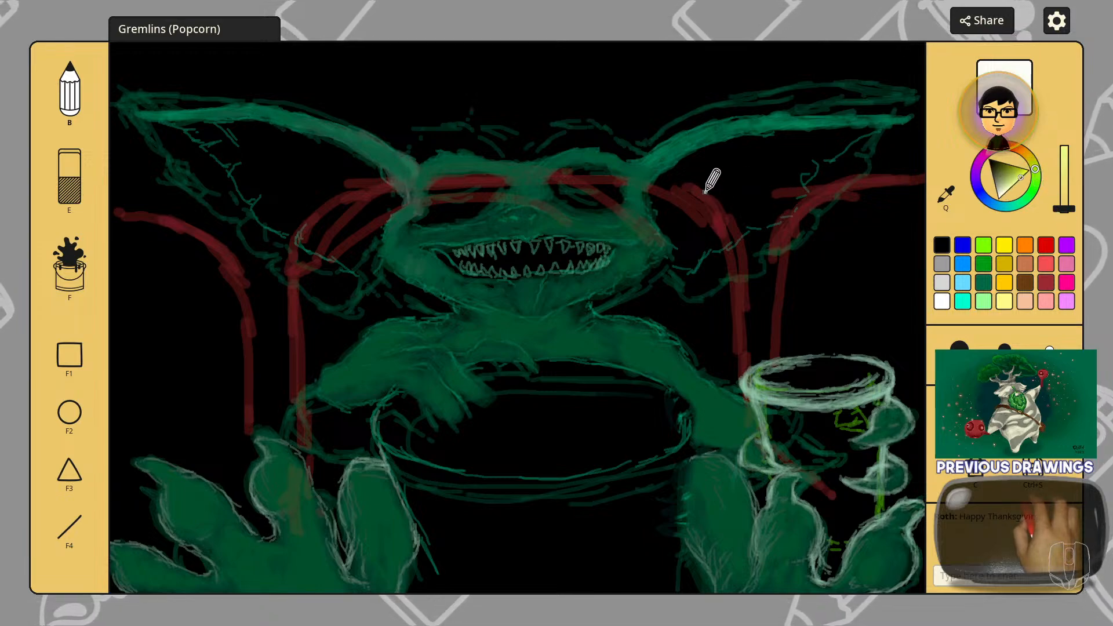
pyautogui.scroll(-1, 685, 198)
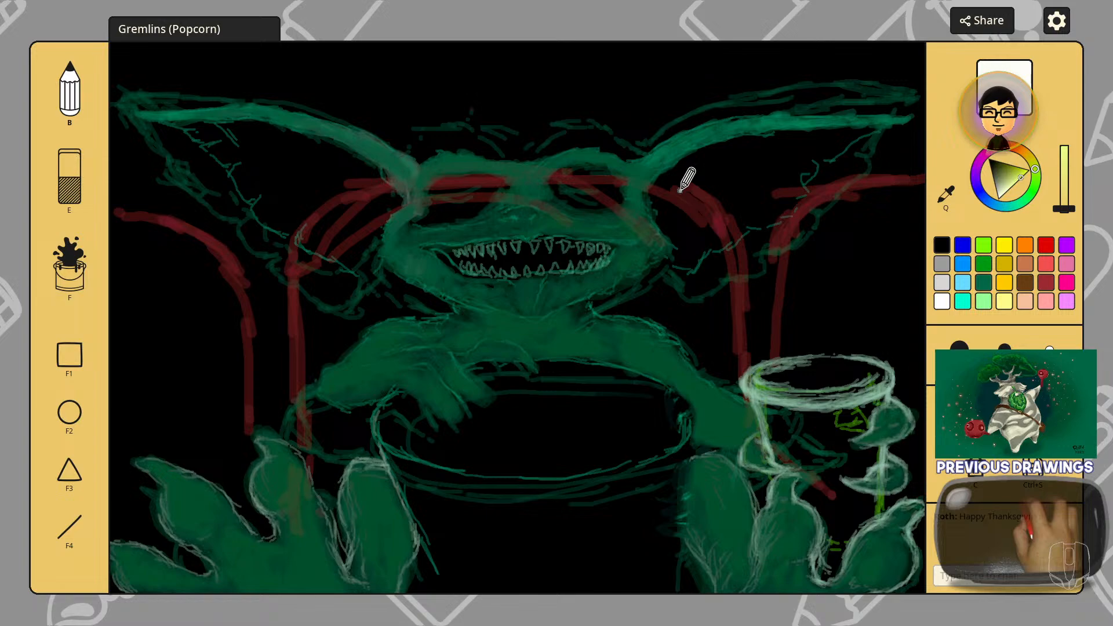
pyautogui.hotkey('ctrl', 's')
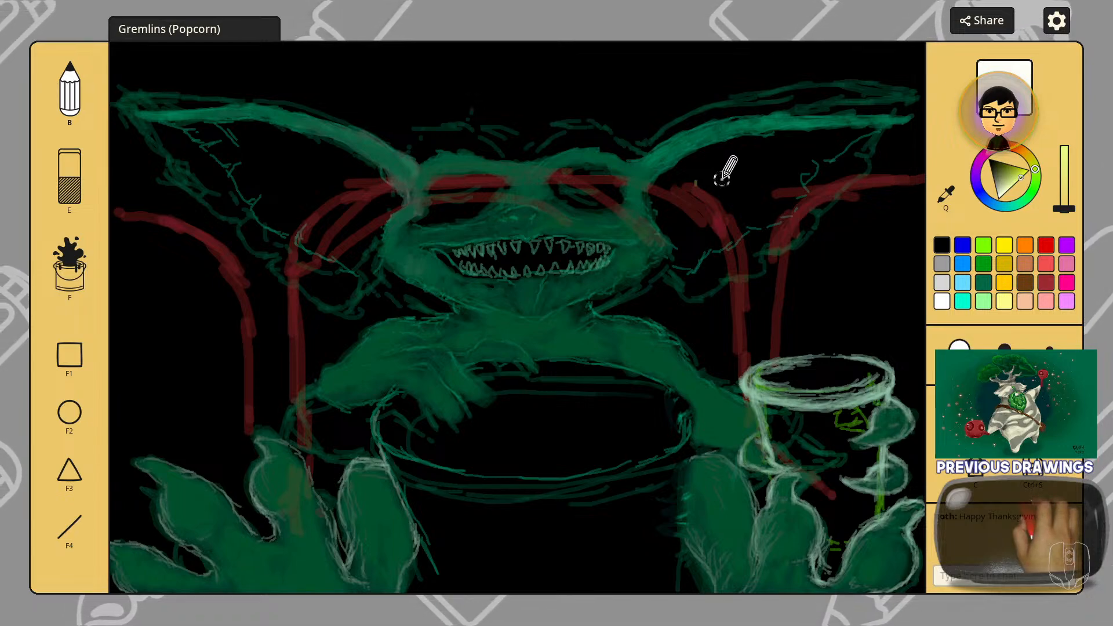
pyautogui.moveTo(721, 180)
pyautogui.mouseDown()
pyautogui.moveTo(708, 194)
pyautogui.moveTo(705, 179)
pyautogui.moveTo(706, 188)
pyautogui.moveTo(667, 188)
pyautogui.moveTo(690, 197)
pyautogui.moveTo(672, 189)
pyautogui.moveTo(683, 233)
pyautogui.mouseUp()
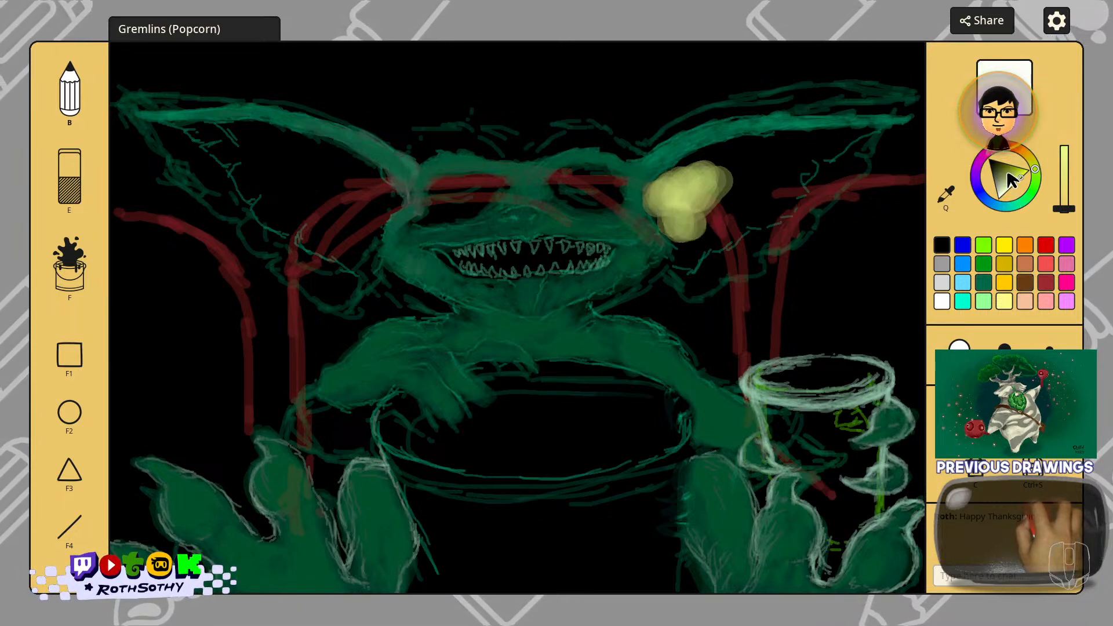
# Step: Fill the rest of the right-hand inner ear with darker olive yellow, using ragged finger-like edges out to the tip
pyautogui.click(1013, 167)
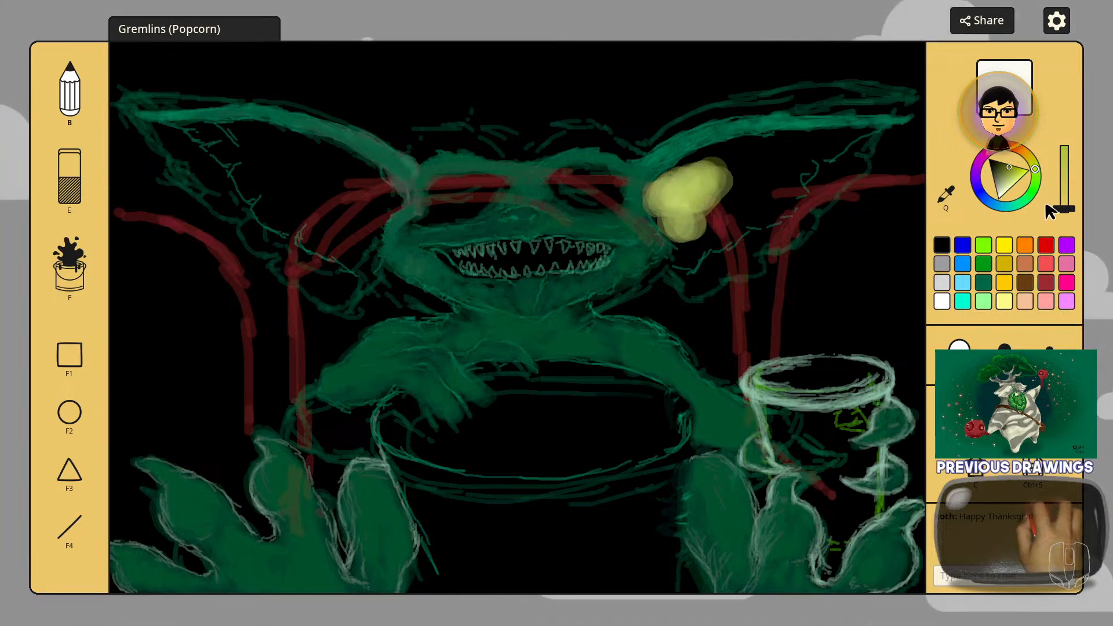
pyautogui.click(1004, 166)
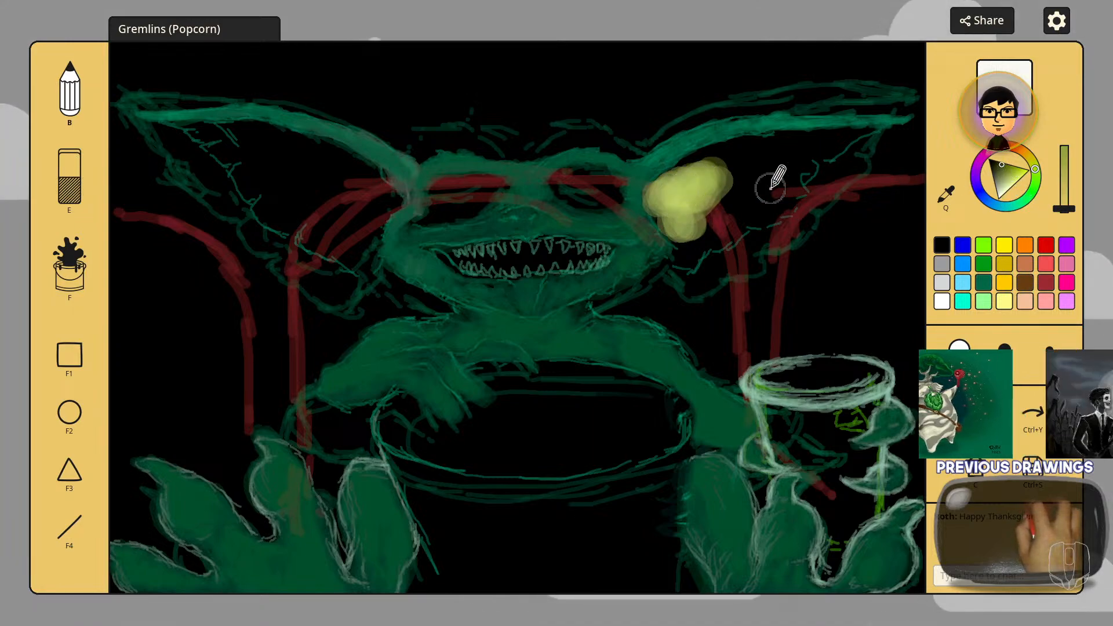
pyautogui.moveTo(719, 174)
pyautogui.mouseDown()
pyautogui.moveTo(748, 163)
pyautogui.moveTo(759, 204)
pyautogui.moveTo(725, 217)
pyautogui.moveTo(704, 192)
pyautogui.moveTo(722, 191)
pyautogui.moveTo(698, 191)
pyautogui.moveTo(703, 169)
pyautogui.moveTo(692, 168)
pyautogui.moveTo(794, 135)
pyautogui.moveTo(781, 155)
pyautogui.mouseUp()
pyautogui.press('2')
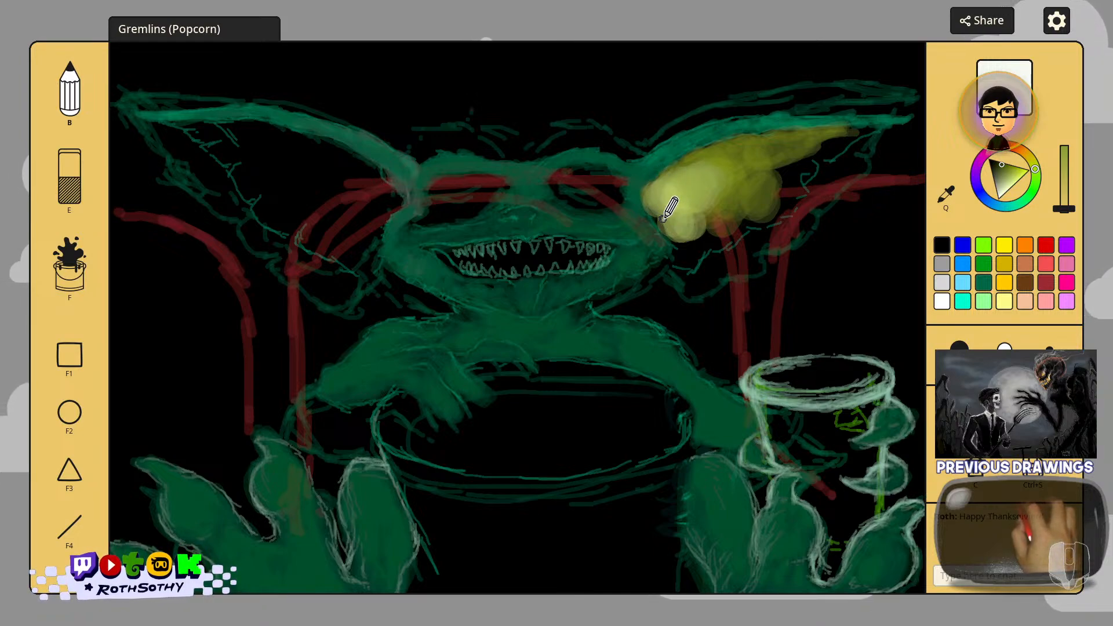
pyautogui.moveTo(661, 227); pyautogui.dragTo(690, 251)
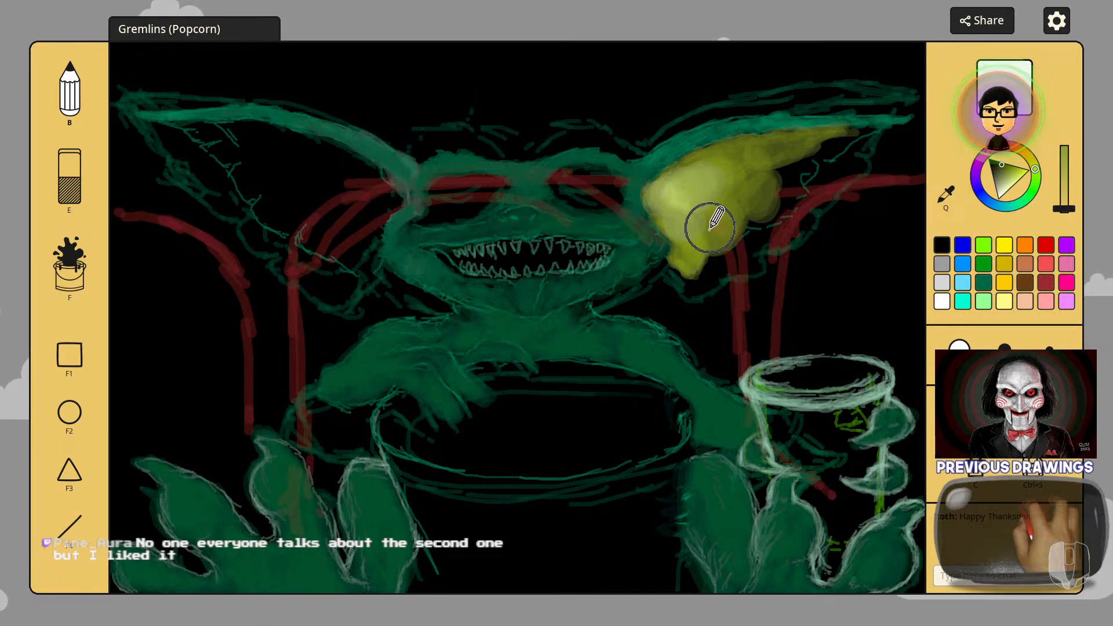
pyautogui.moveTo(710, 228)
pyautogui.mouseDown()
pyautogui.moveTo(717, 217)
pyautogui.moveTo(701, 267)
pyautogui.mouseUp()
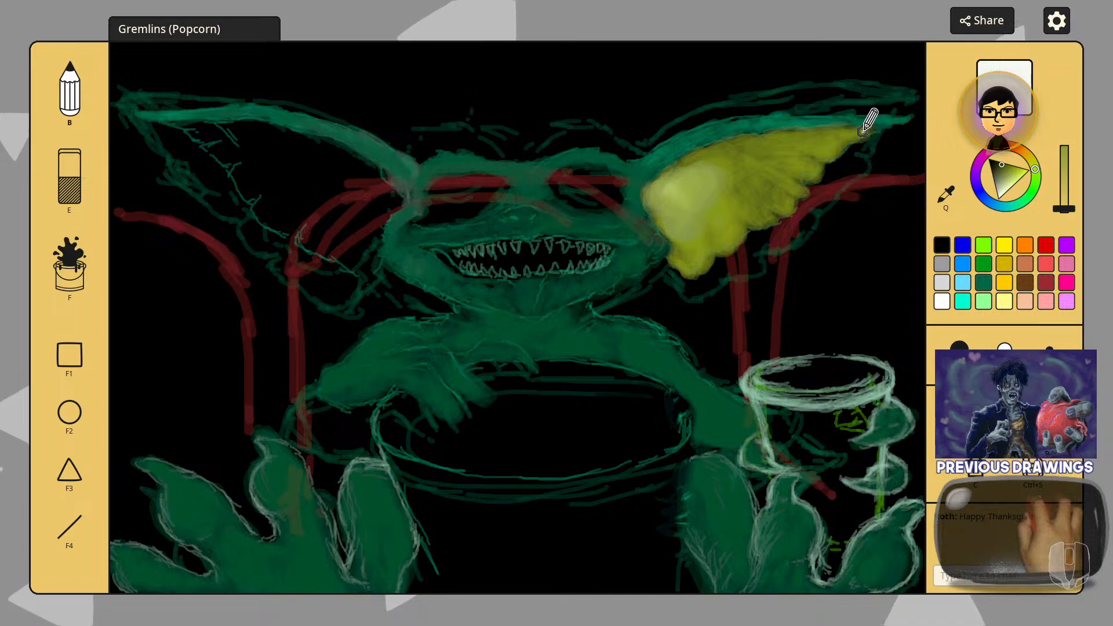
pyautogui.moveTo(863, 133); pyautogui.dragTo(876, 133)
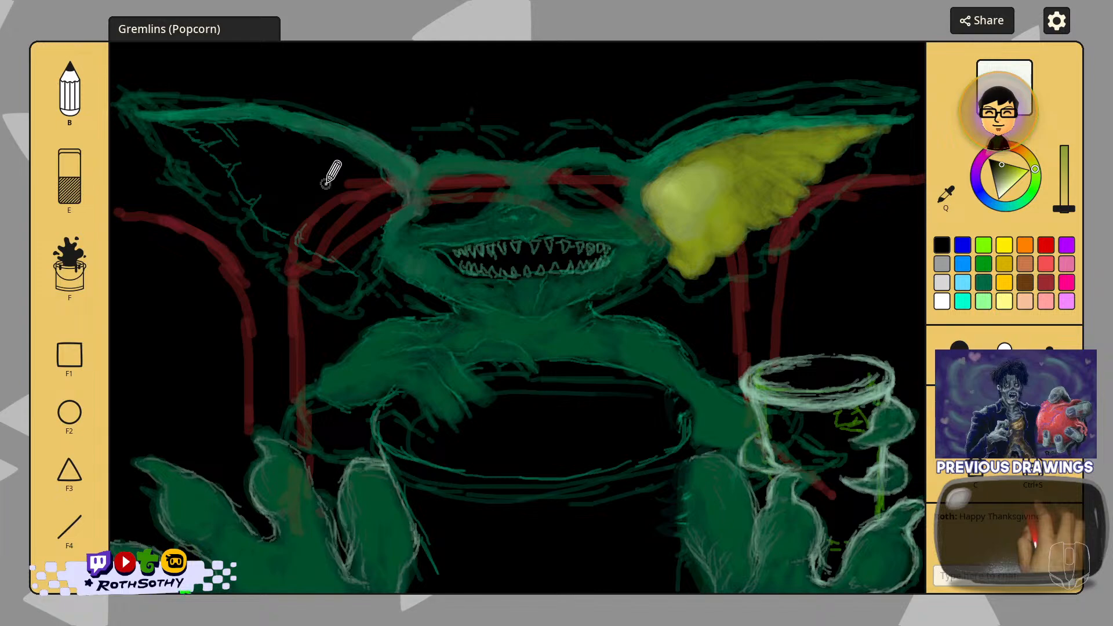
# Step: Fill the left-hand inner ear with the same olive yellow, narrowing the brush for the ribbed edges and pointed tip
pyautogui.scroll(2, 335, 181)
pyautogui.scroll(-1, 335, 181)
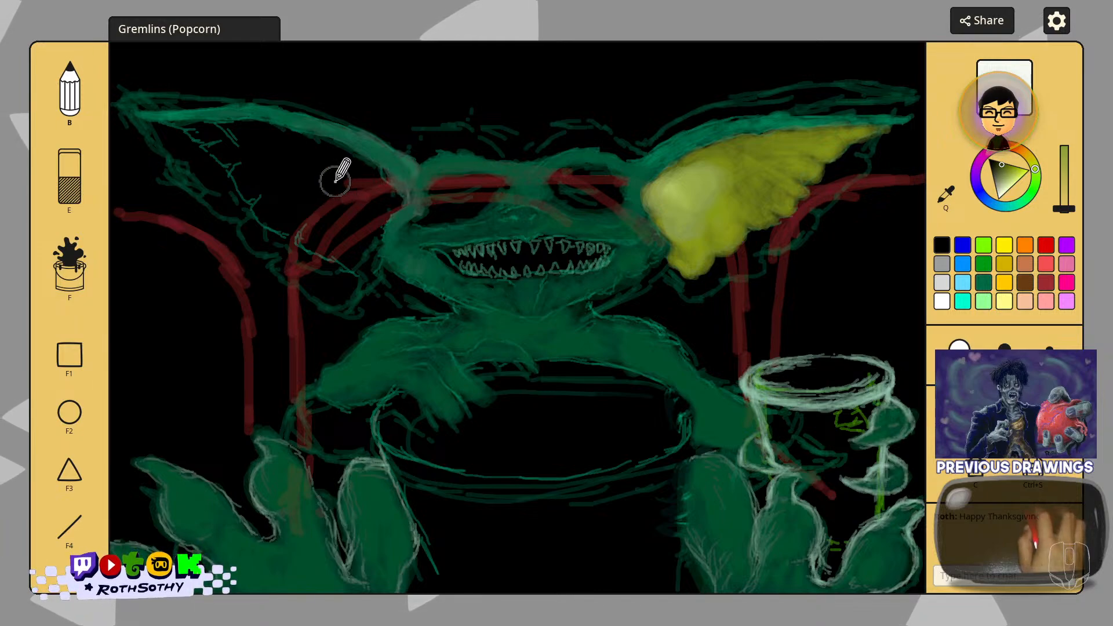
pyautogui.moveTo(335, 182)
pyautogui.mouseDown()
pyautogui.moveTo(358, 211)
pyautogui.moveTo(377, 204)
pyautogui.moveTo(304, 243)
pyautogui.moveTo(351, 243)
pyautogui.moveTo(365, 260)
pyautogui.moveTo(358, 229)
pyautogui.moveTo(336, 229)
pyautogui.moveTo(367, 238)
pyautogui.moveTo(366, 213)
pyautogui.moveTo(386, 197)
pyautogui.moveTo(298, 184)
pyautogui.moveTo(313, 170)
pyautogui.moveTo(274, 206)
pyautogui.moveTo(284, 215)
pyautogui.moveTo(340, 182)
pyautogui.moveTo(303, 199)
pyautogui.moveTo(316, 186)
pyautogui.moveTo(266, 179)
pyautogui.moveTo(297, 147)
pyautogui.moveTo(268, 165)
pyautogui.moveTo(305, 167)
pyautogui.moveTo(302, 152)
pyautogui.moveTo(347, 155)
pyautogui.moveTo(331, 156)
pyautogui.moveTo(342, 166)
pyautogui.moveTo(328, 155)
pyautogui.mouseUp()
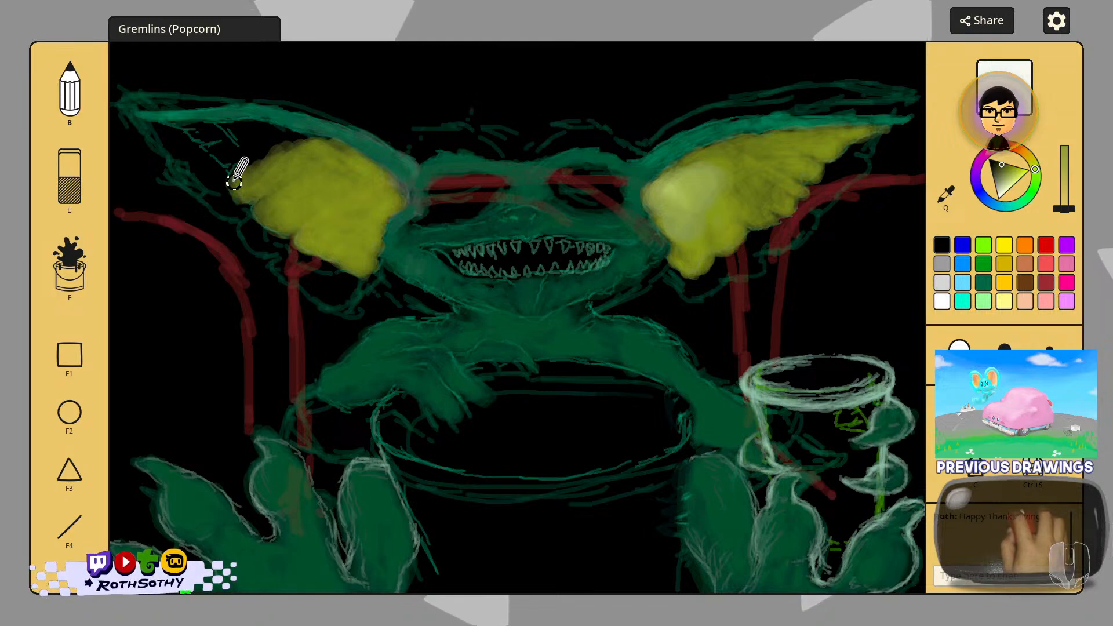
pyautogui.moveTo(227, 177)
pyautogui.mouseDown()
pyautogui.moveTo(262, 144)
pyautogui.moveTo(249, 169)
pyautogui.moveTo(263, 172)
pyautogui.mouseUp()
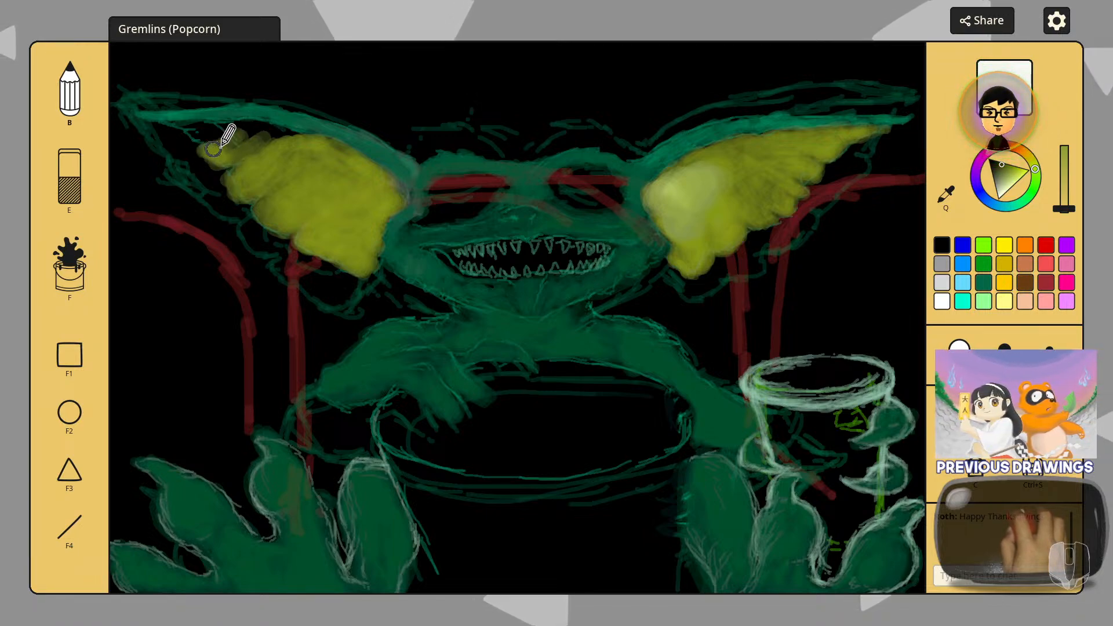
pyautogui.moveTo(209, 156); pyautogui.dragTo(248, 139)
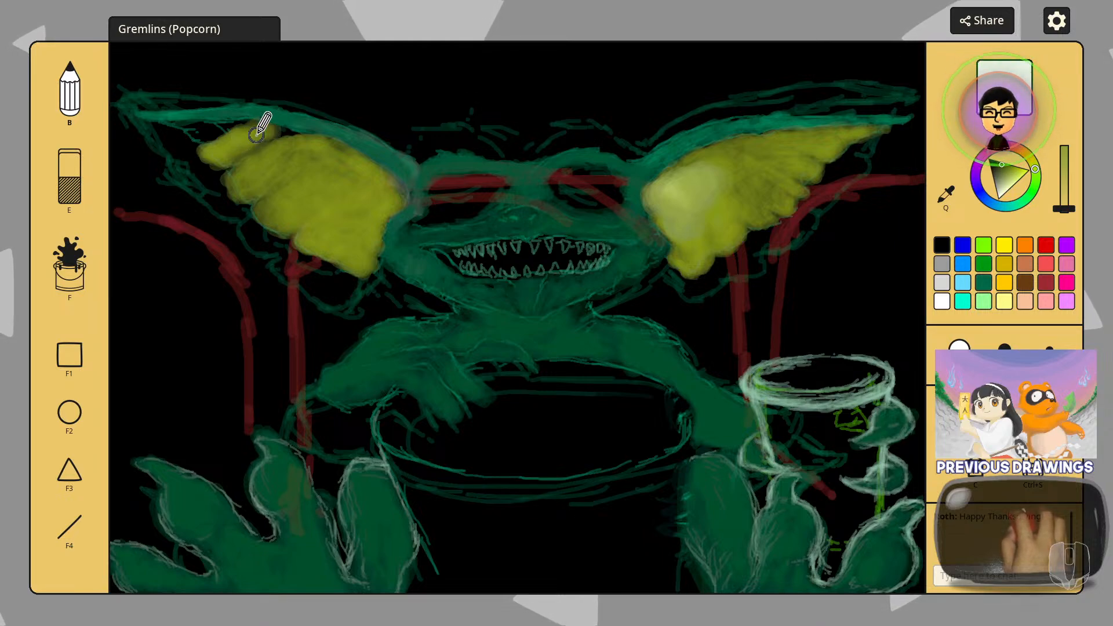
pyautogui.moveTo(256, 134); pyautogui.dragTo(284, 137)
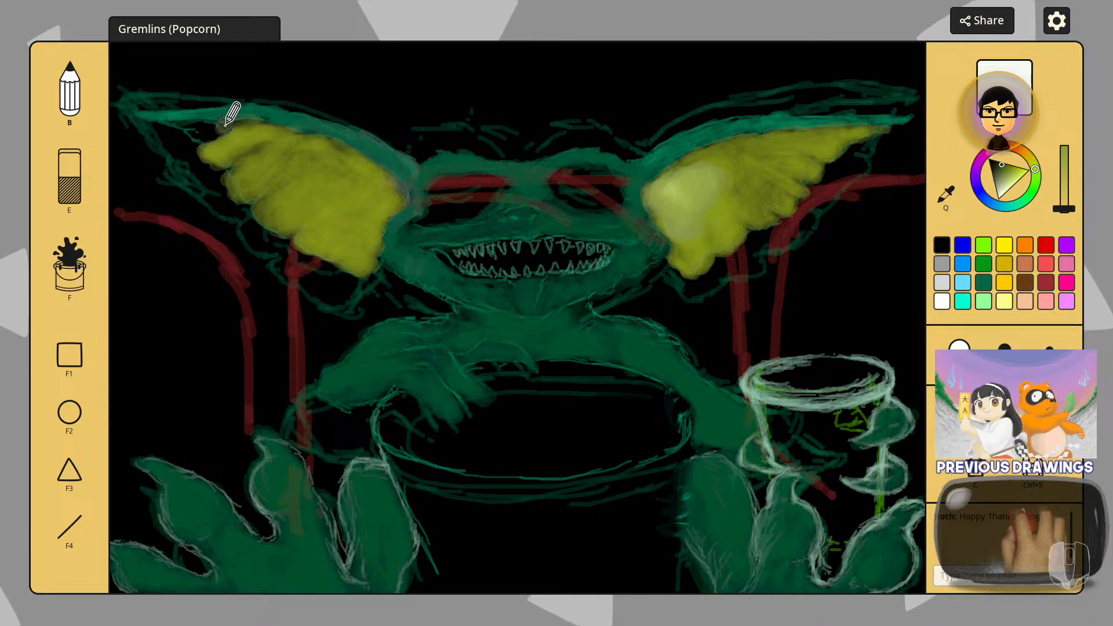
pyautogui.moveTo(225, 125)
pyautogui.mouseDown()
pyautogui.moveTo(200, 129)
pyautogui.moveTo(244, 129)
pyautogui.mouseUp()
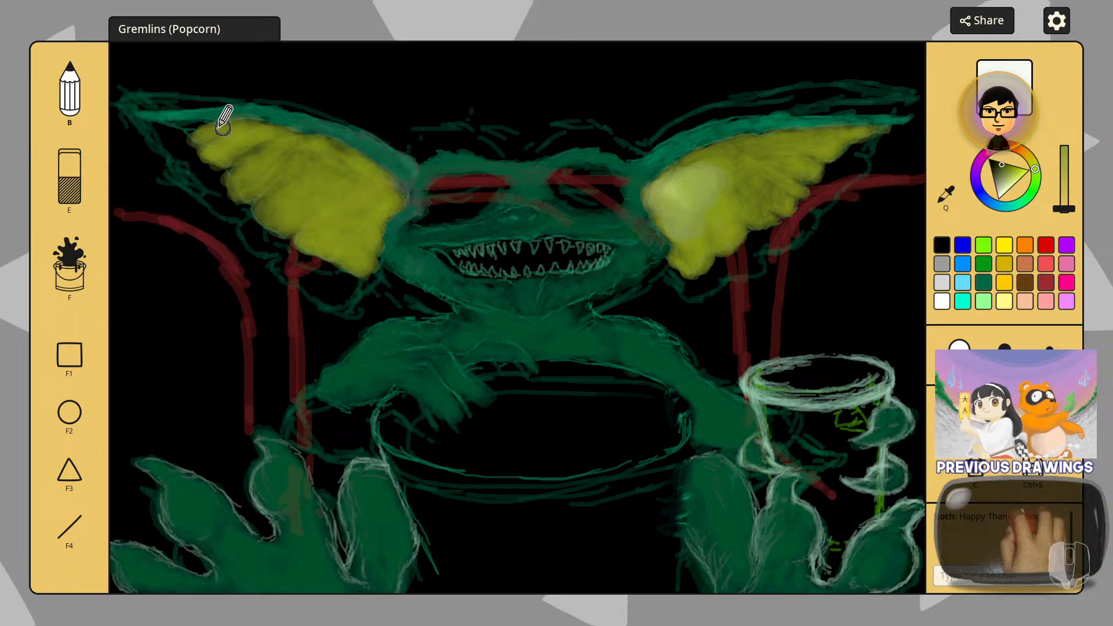
pyautogui.scroll(-2, 200, 130)
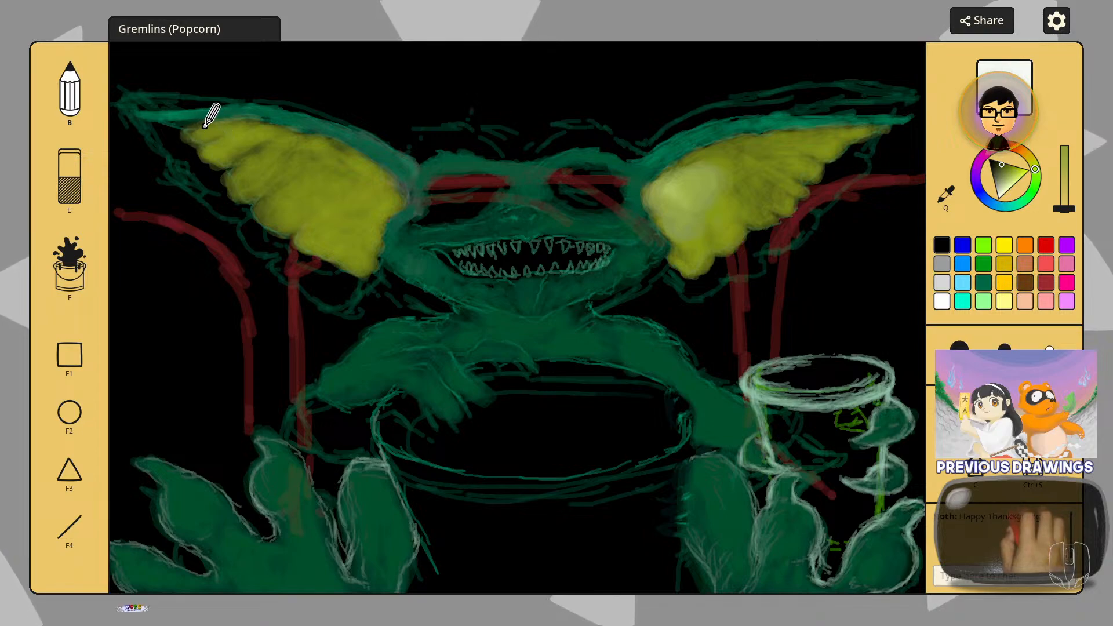
pyautogui.scroll(-1, 200, 128)
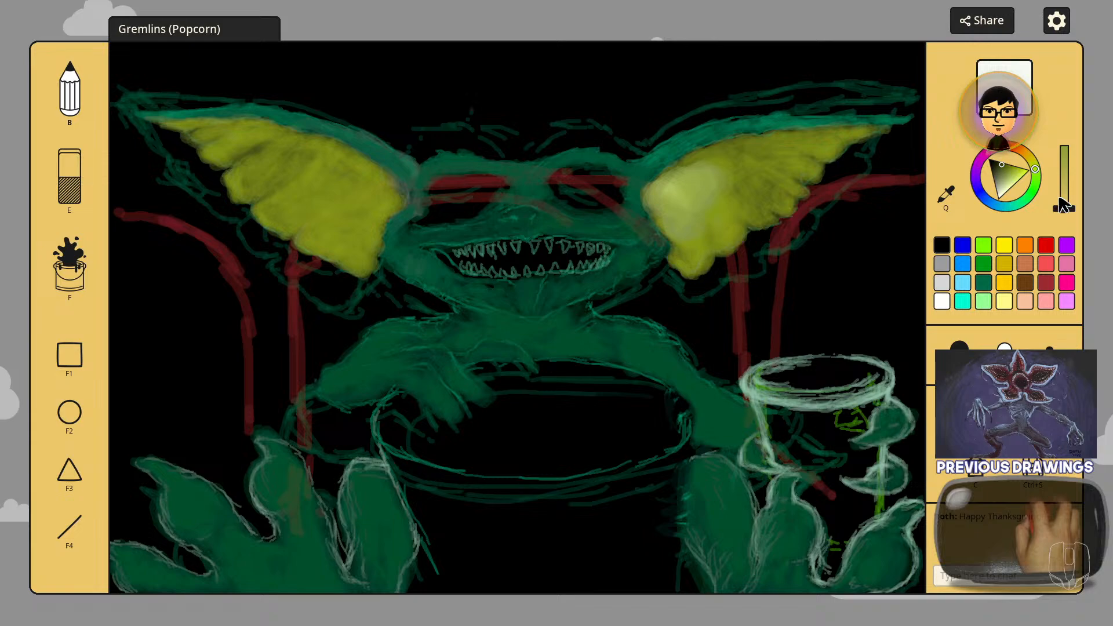
# Step: Raise the olive yellow's opacity slightly and add streaks along the right-hand ear's ribbed membrane
pyautogui.moveTo(1062, 210); pyautogui.dragTo(1062, 197)
pyautogui.moveTo(742, 194)
pyautogui.mouseDown()
pyautogui.moveTo(737, 181)
pyautogui.moveTo(758, 215)
pyautogui.mouseUp()
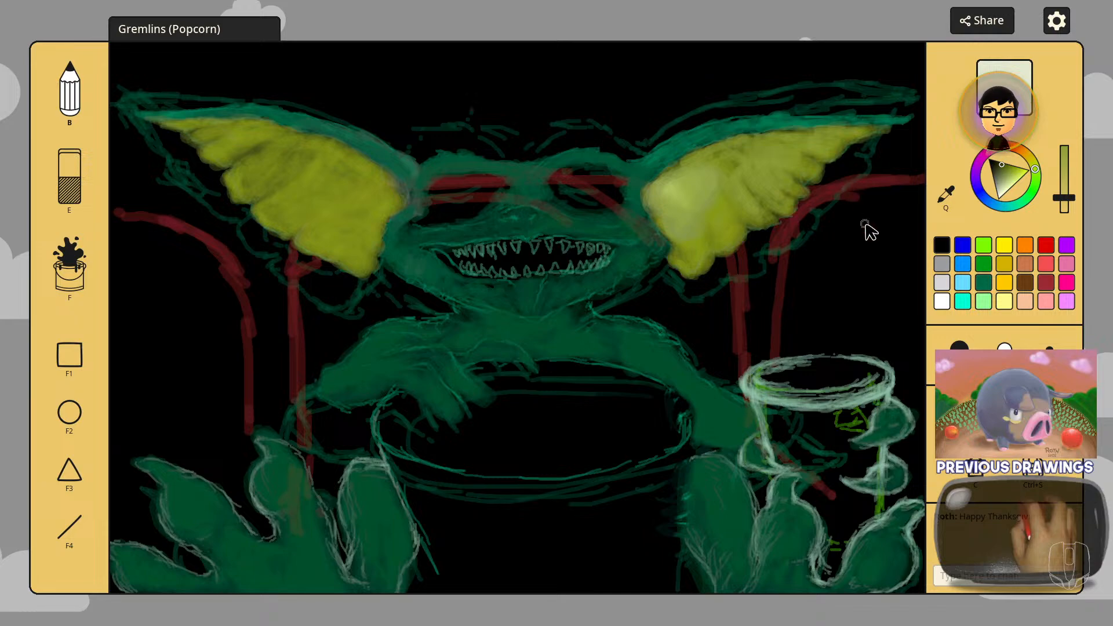
# Step: Paint both eyes with dark red at about half opacity, softening the glow around them at very low opacity
pyautogui.click(1047, 282)
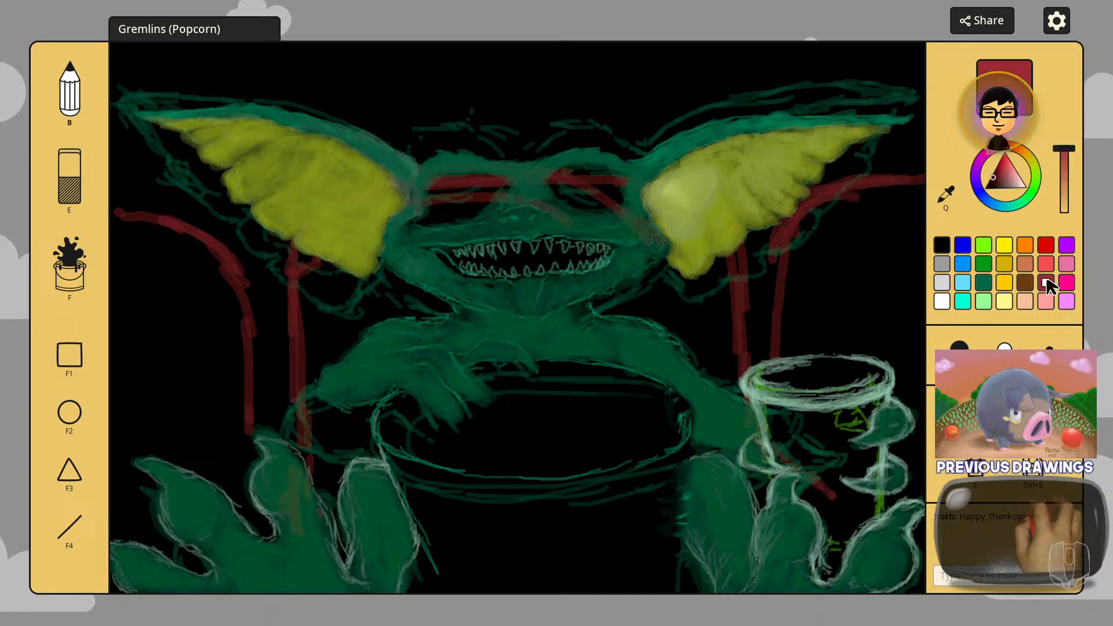
pyautogui.click(1062, 178)
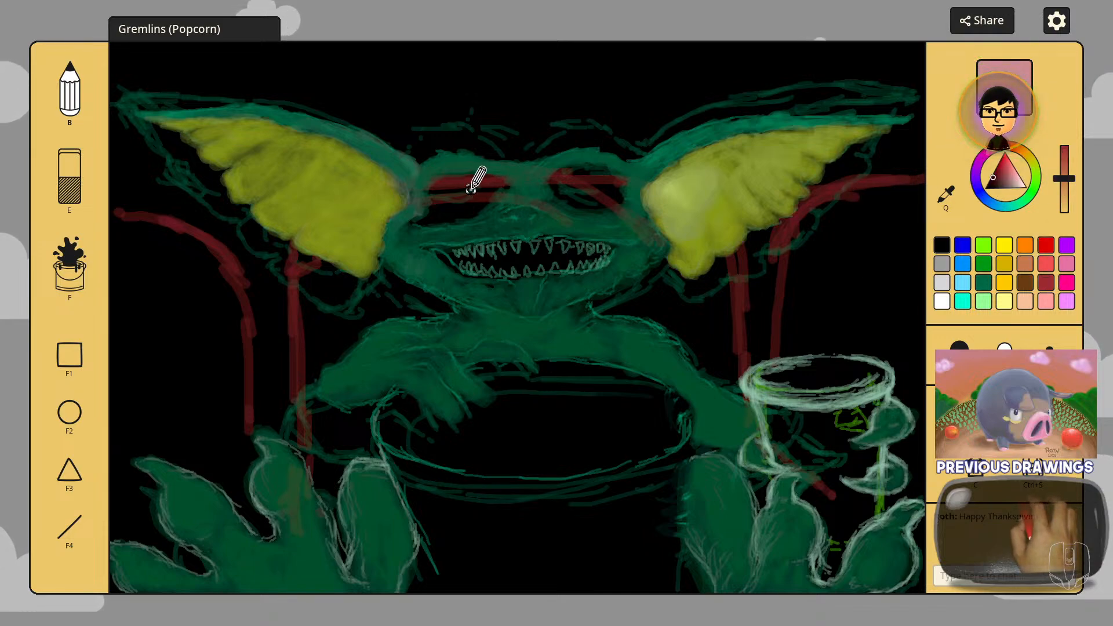
pyautogui.moveTo(470, 191)
pyautogui.mouseDown()
pyautogui.moveTo(452, 197)
pyautogui.moveTo(472, 198)
pyautogui.mouseUp()
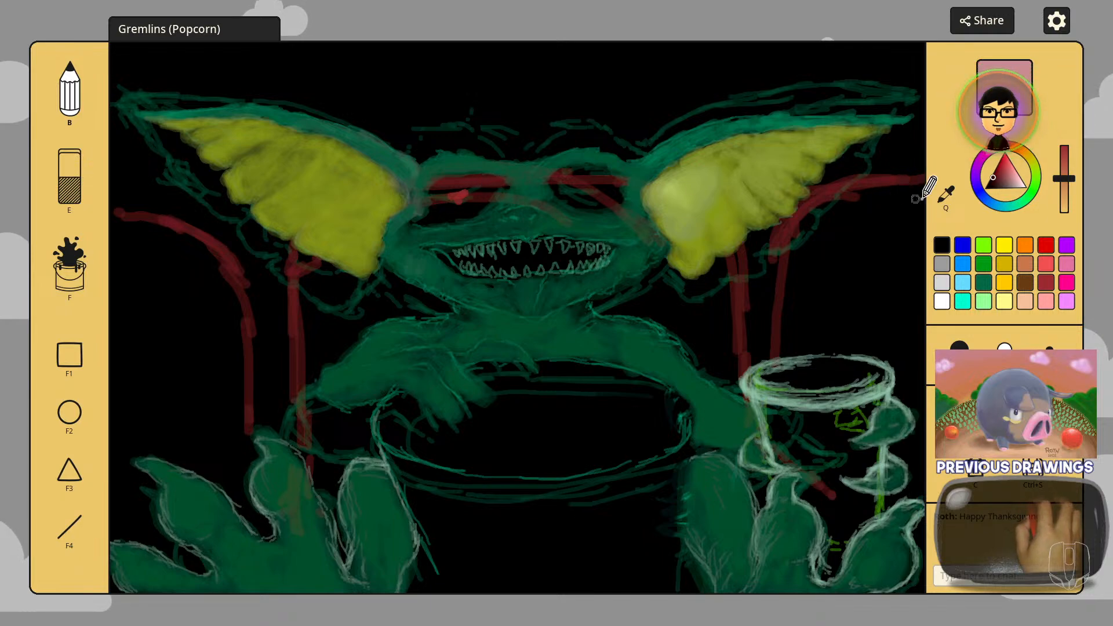
pyautogui.click(1065, 206)
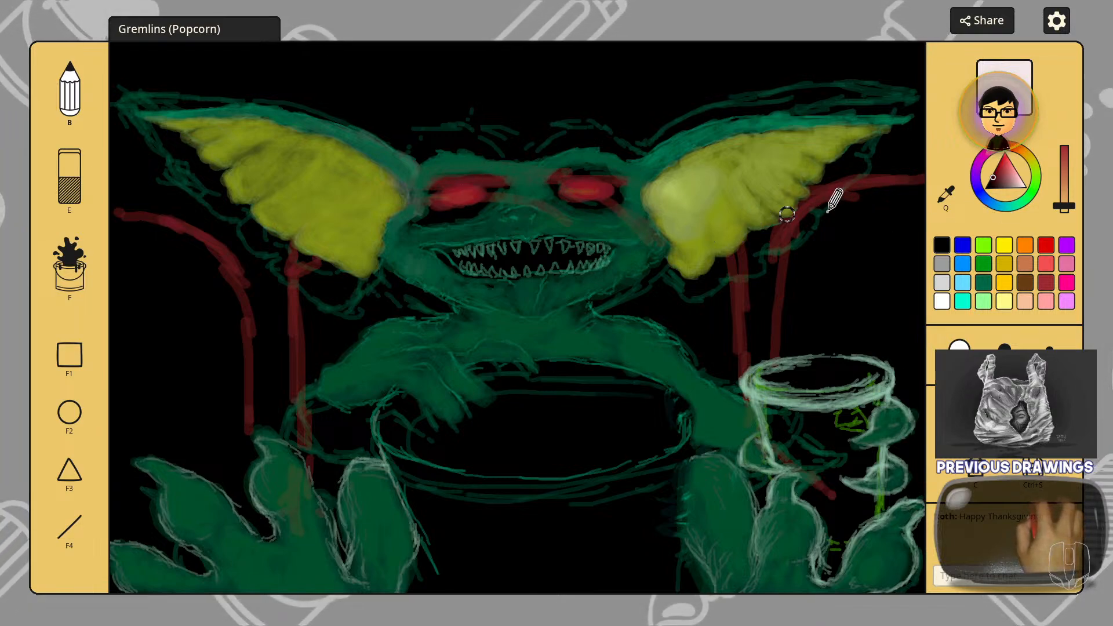
# Step: Sample the face's dark green and paint it translucently over the red sketch lines around the right-hand eye
pyautogui.click(947, 196)
pyautogui.click(538, 191)
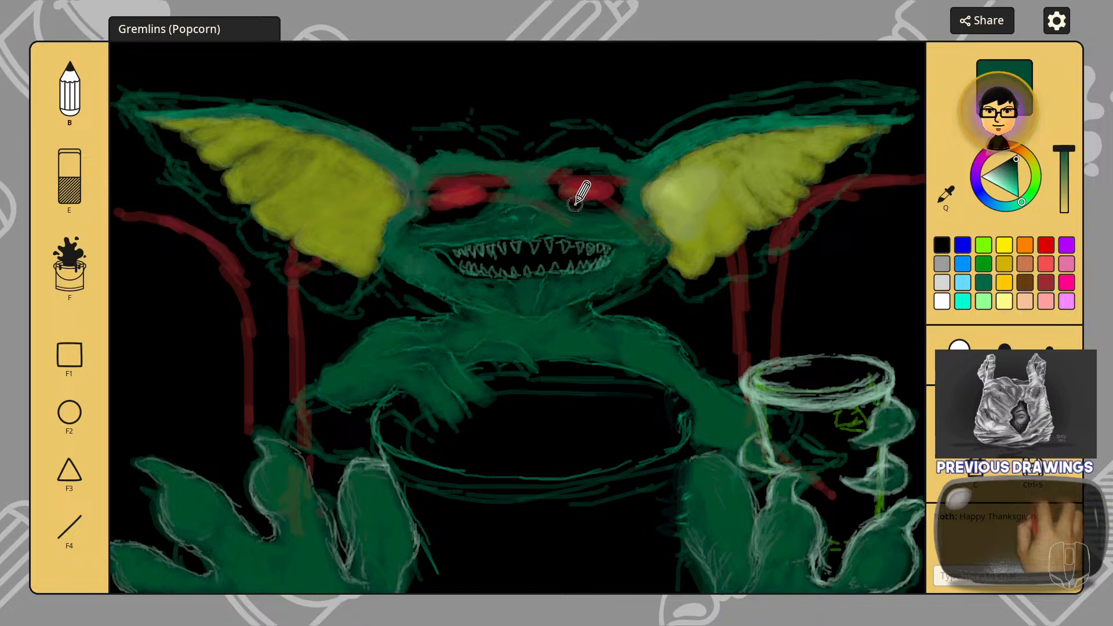
pyautogui.click(1064, 184)
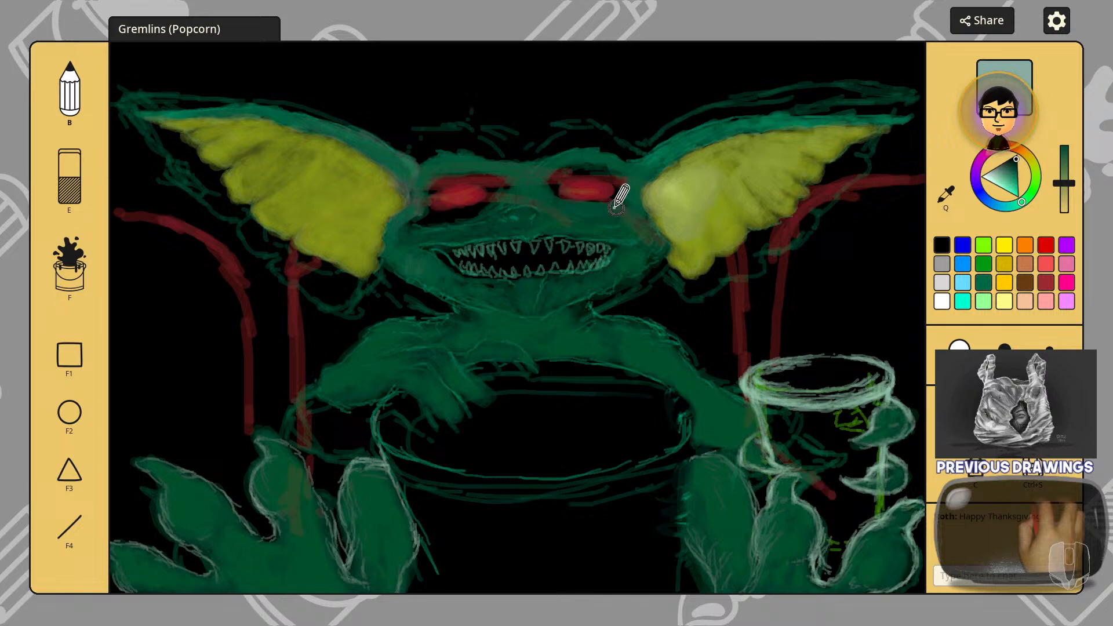
pyautogui.click(1065, 197)
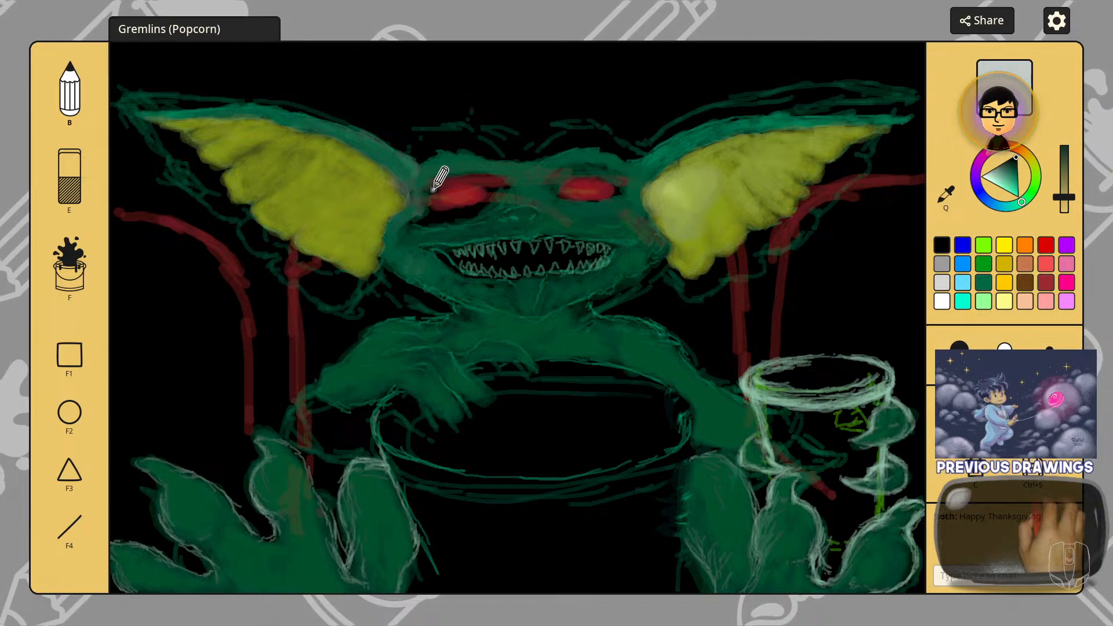
# Step: Shade the left-hand eye surround, face, outer ear edges, chest and shoulders with translucent dark green, varying the brush size
pyautogui.scroll(1, 428, 190)
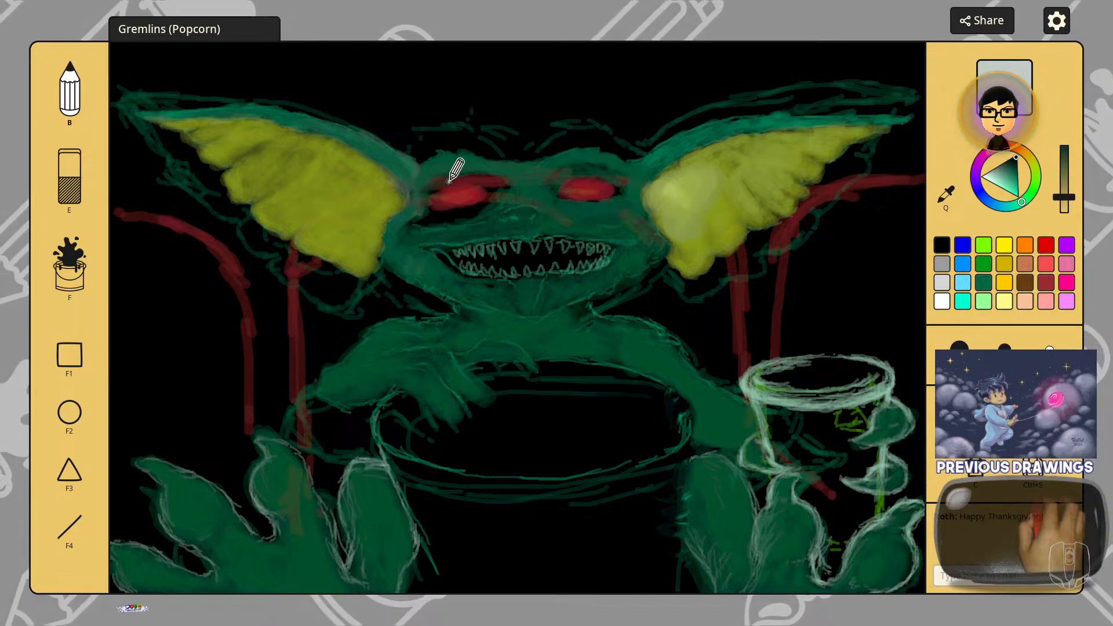
pyautogui.scroll(-1, 447, 180)
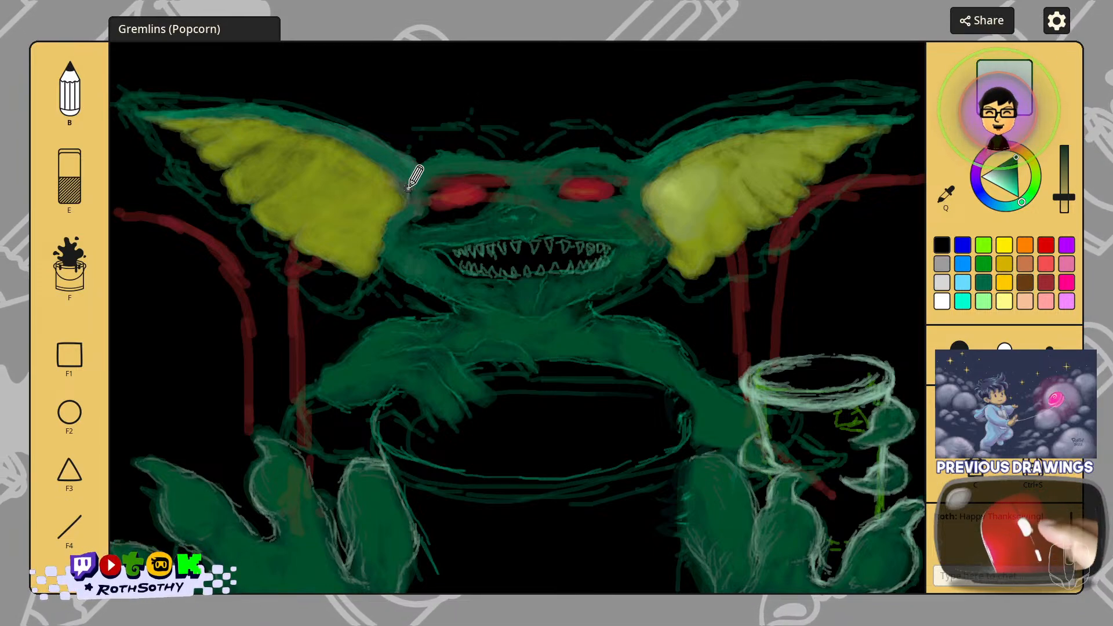
pyautogui.scroll(3, 409, 188)
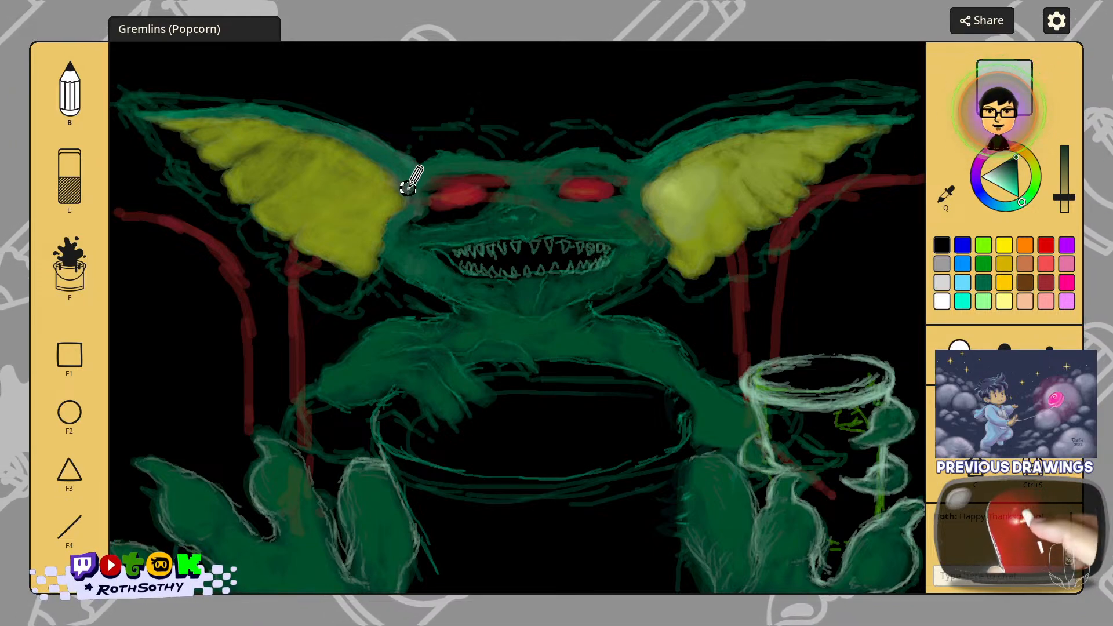
pyautogui.scroll(-2, 409, 189)
pyautogui.scroll(3, 408, 188)
pyautogui.scroll(-1, 409, 188)
pyautogui.scroll(-1, 409, 184)
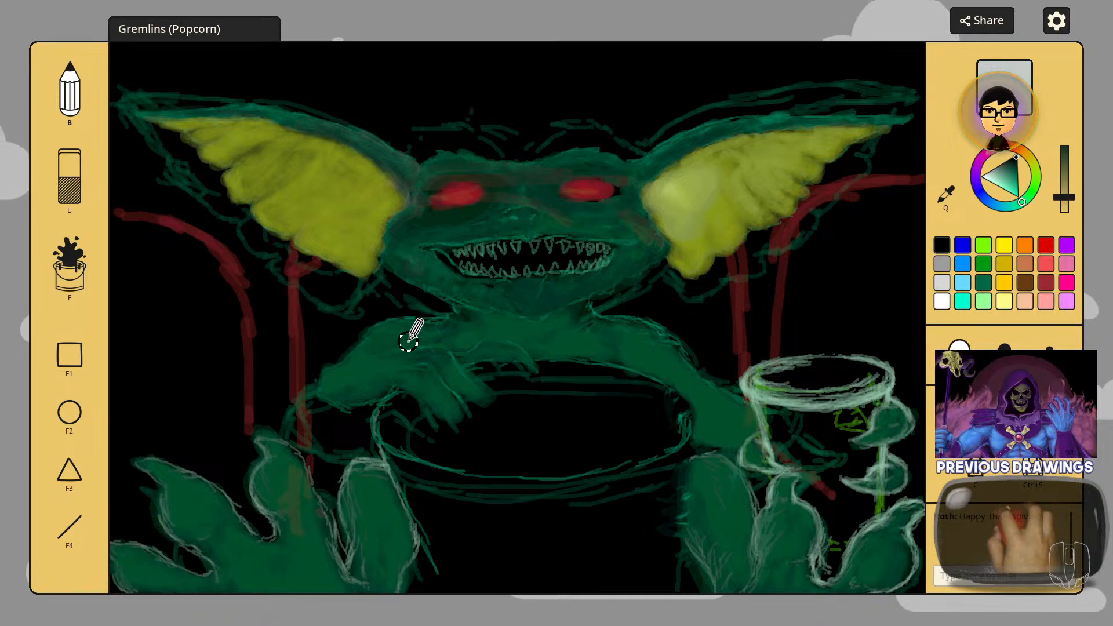
pyautogui.scroll(-1, 403, 343)
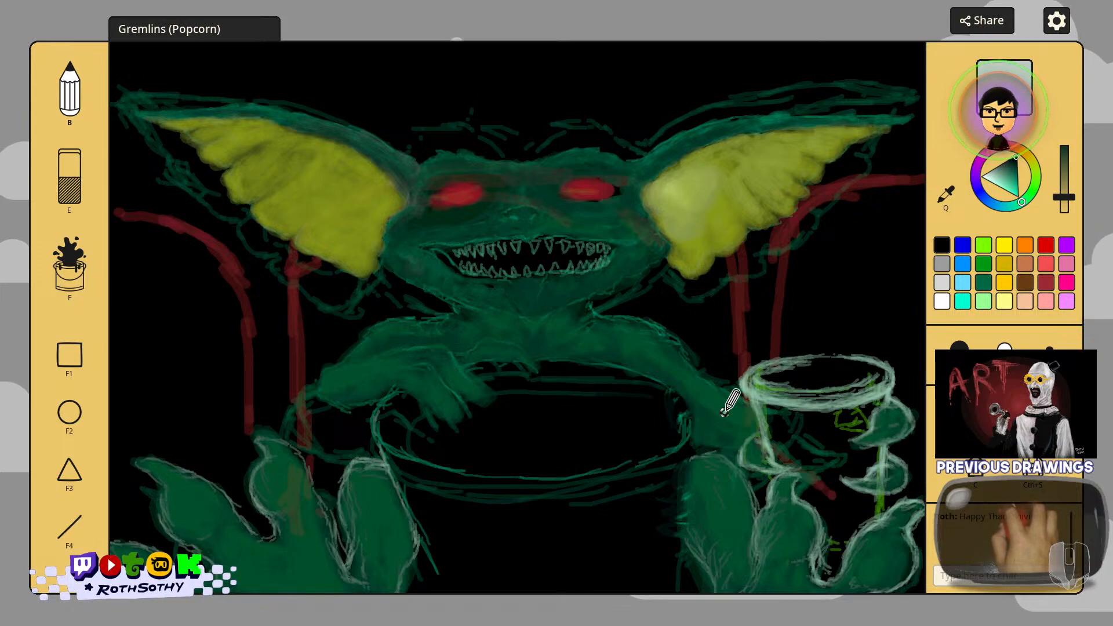
# Step: Switch to black at very low opacity and softly shade the gremlin's chest and right-hand shoulder, adjusting the brush size
pyautogui.scroll(1, 732, 412)
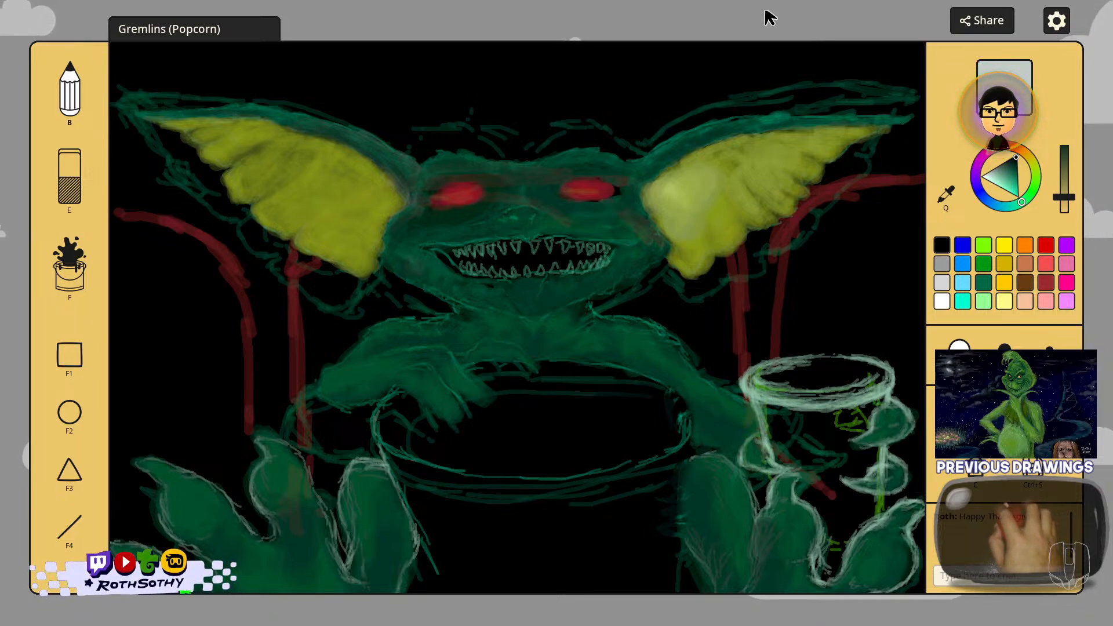
pyautogui.click(942, 246)
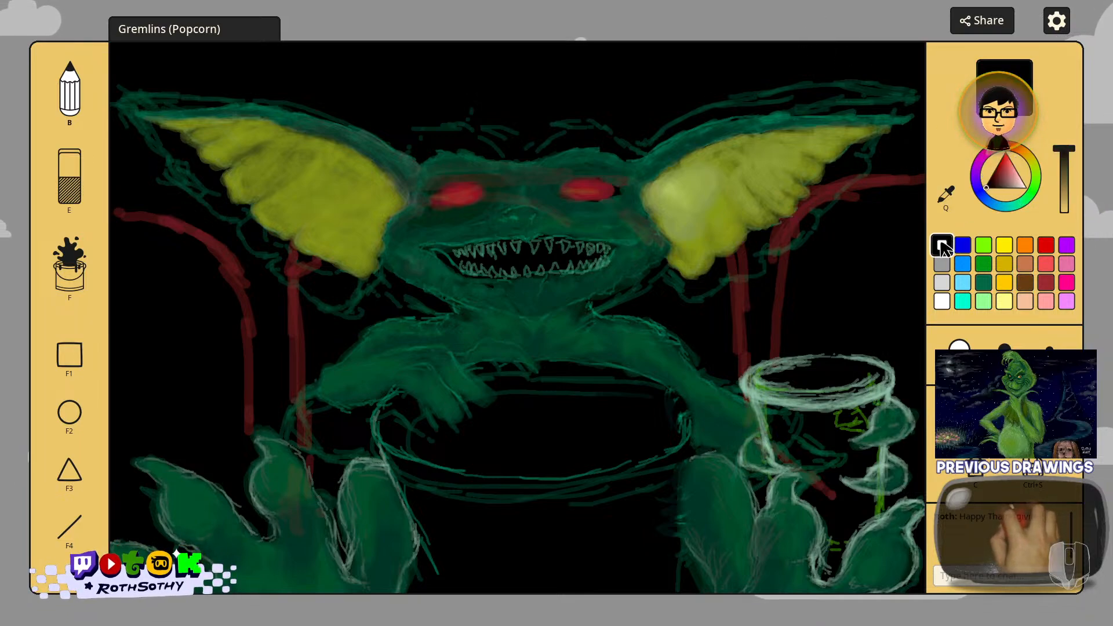
pyautogui.click(1065, 208)
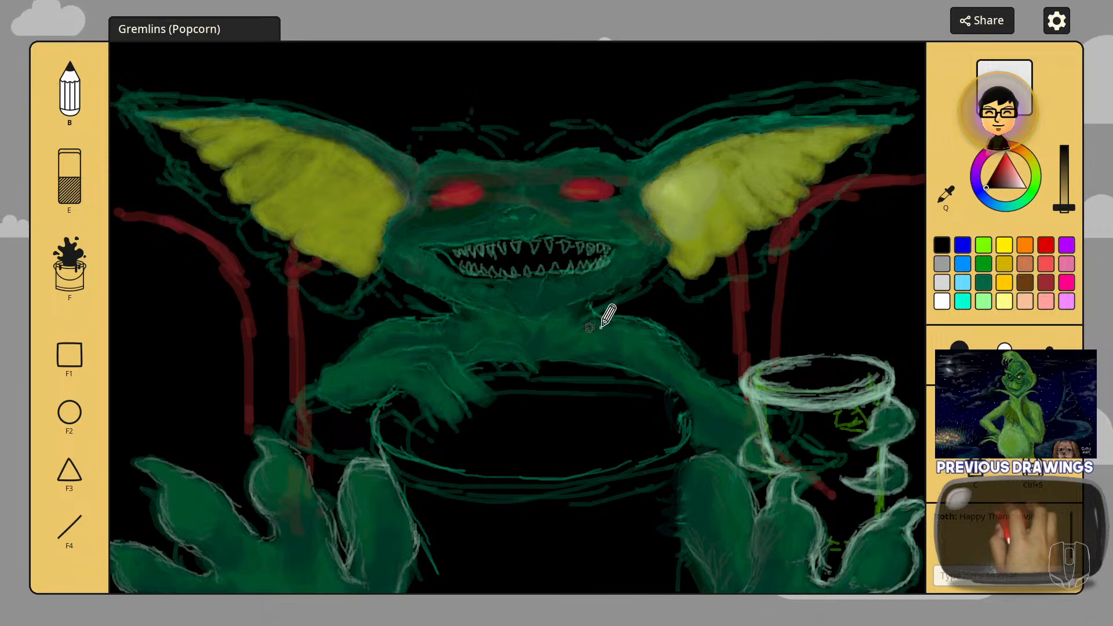
pyautogui.scroll(-1, 625, 366)
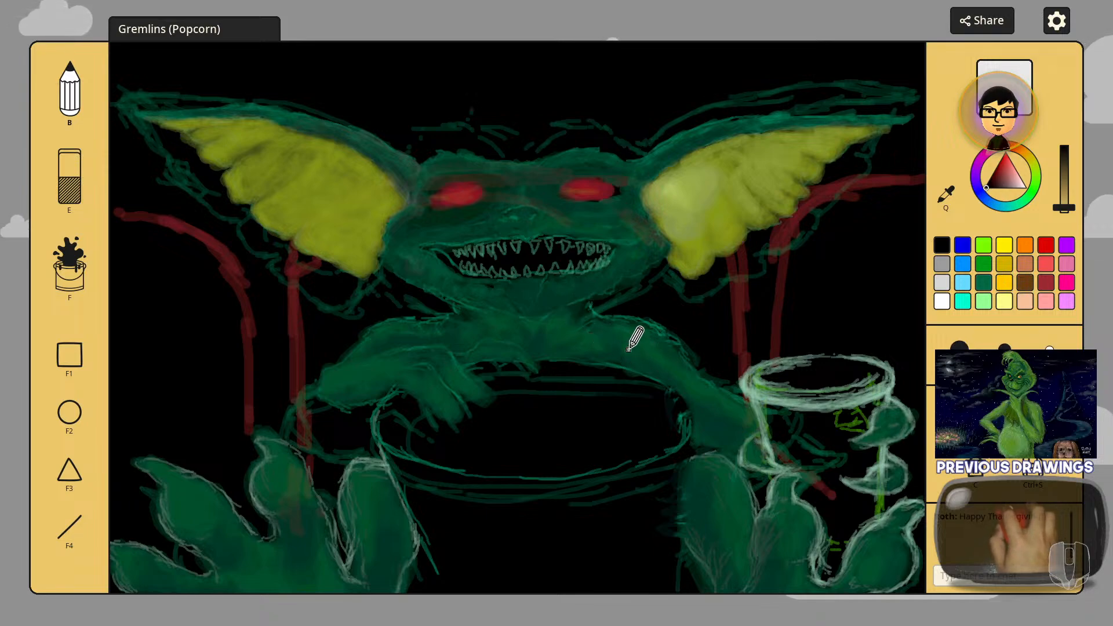
# Step: Raise the black's opacity slightly and darken the right-hand forearm's lower end and the fingers around the cup
pyautogui.moveTo(1064, 207); pyautogui.dragTo(1064, 197)
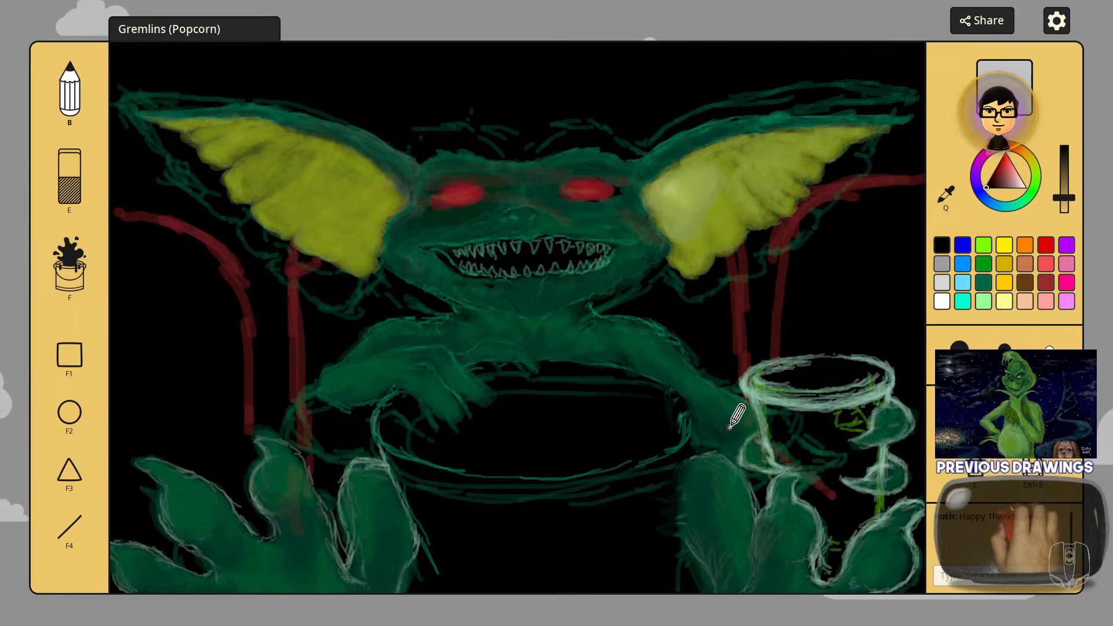
pyautogui.scroll(-1, 700, 428)
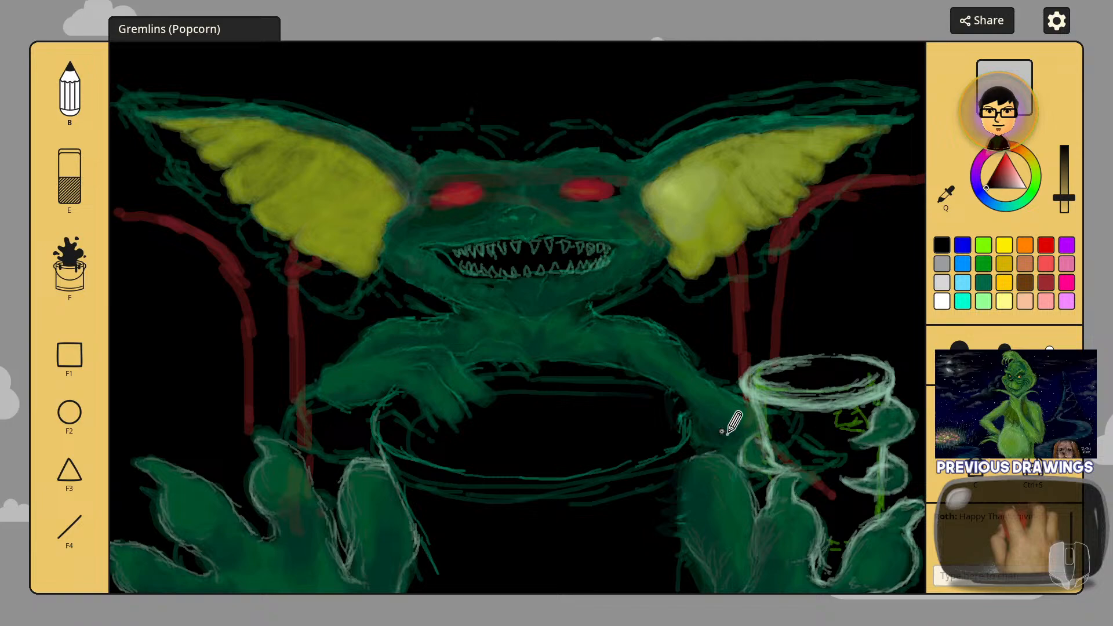
pyautogui.scroll(1, 703, 423)
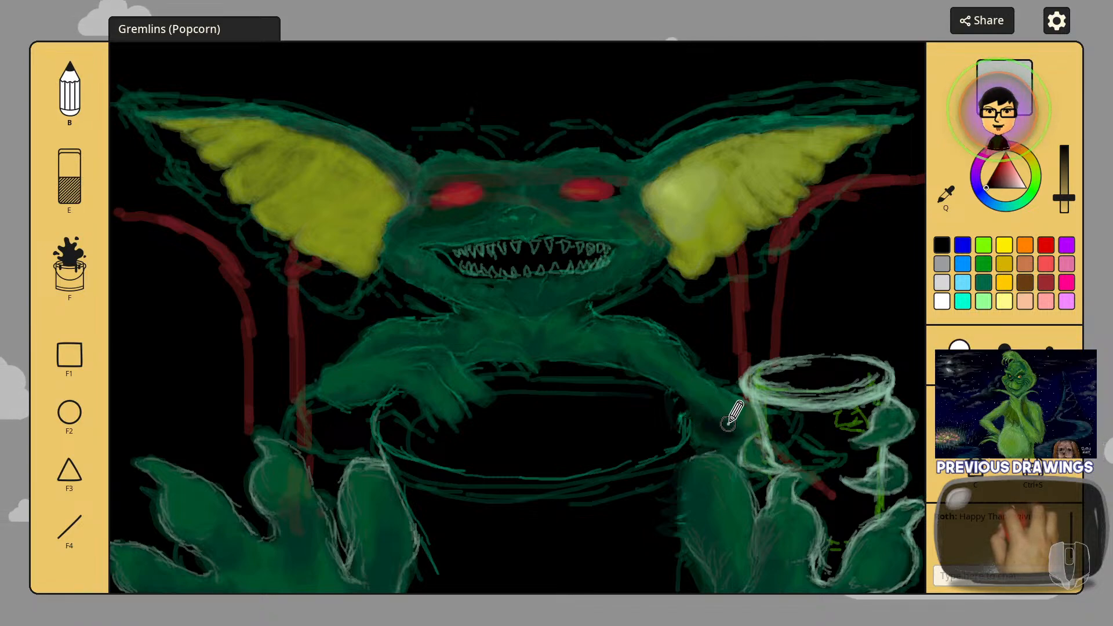
pyautogui.scroll(-1, 748, 434)
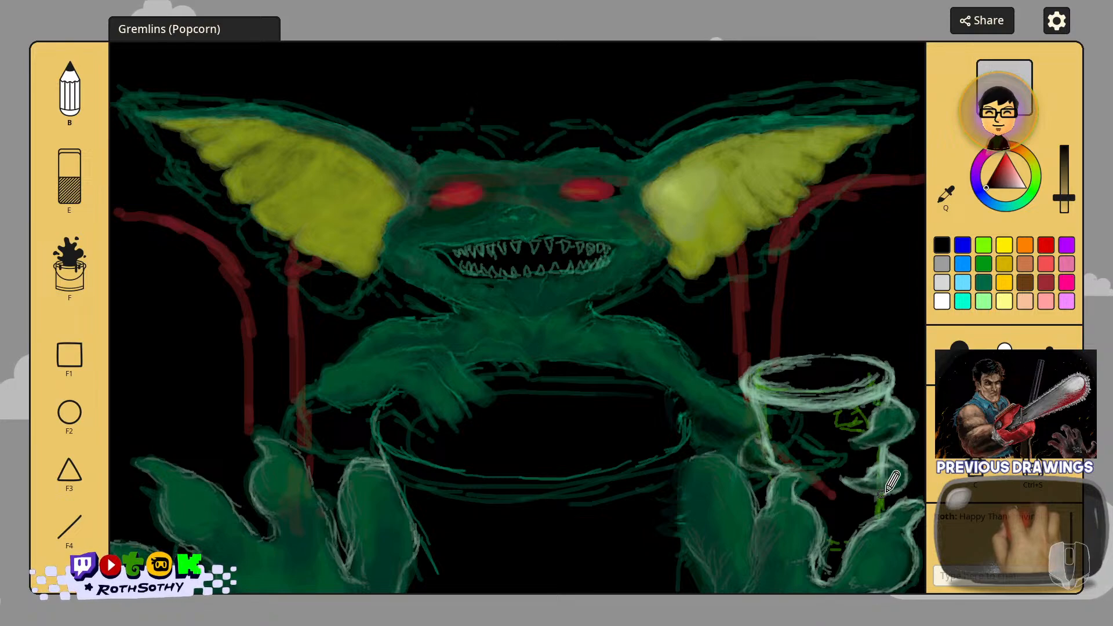
pyautogui.moveTo(853, 490); pyautogui.dragTo(884, 493)
pyautogui.moveTo(856, 447); pyautogui.dragTo(892, 445)
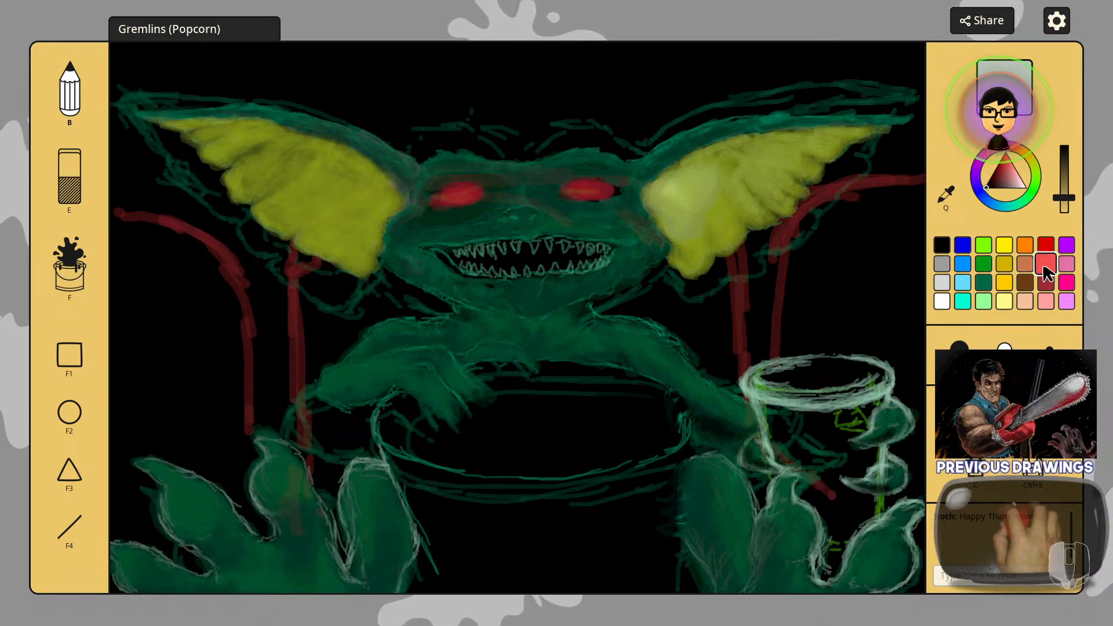
# Step: Save the artwork and block in the front of the popcorn bucket with light red at very low opacity, using a large brush
pyautogui.click(1045, 245)
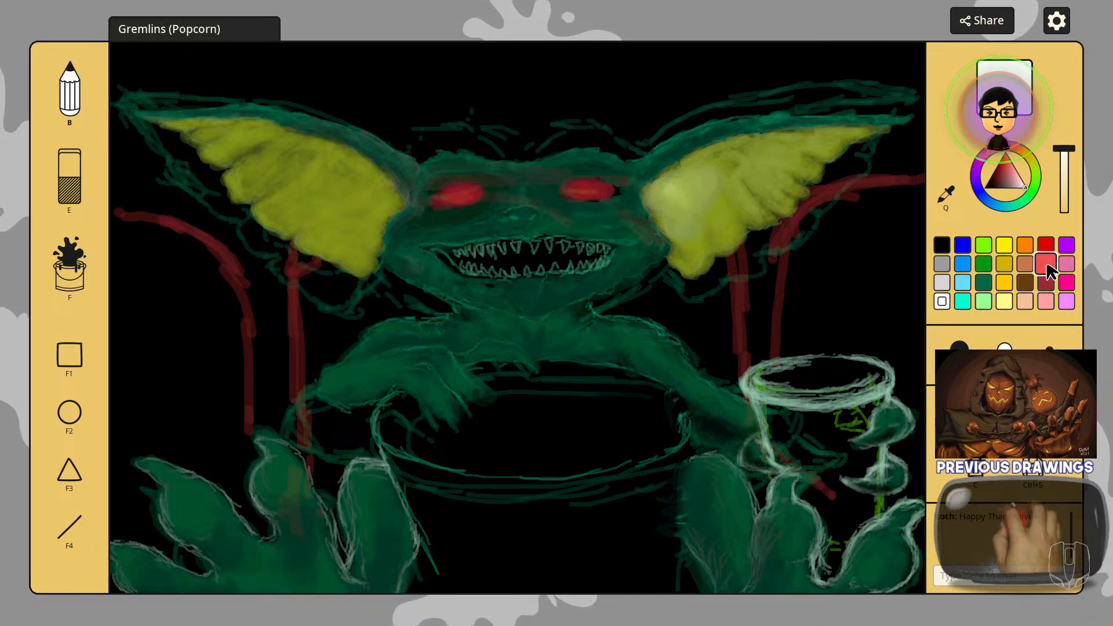
pyautogui.click(1064, 190)
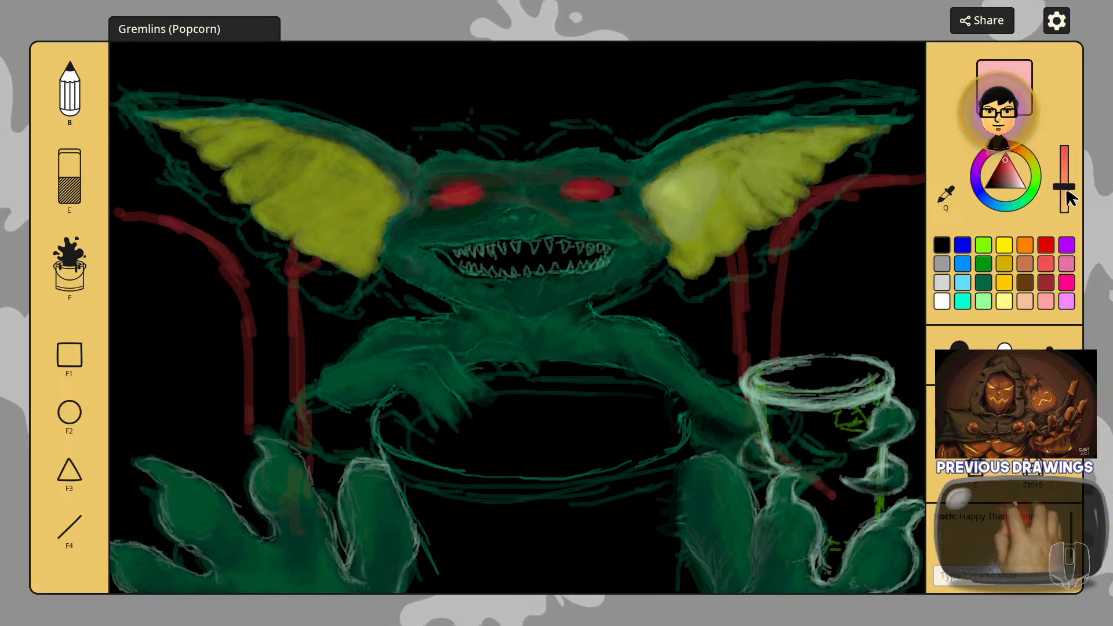
pyautogui.scroll(1, 671, 387)
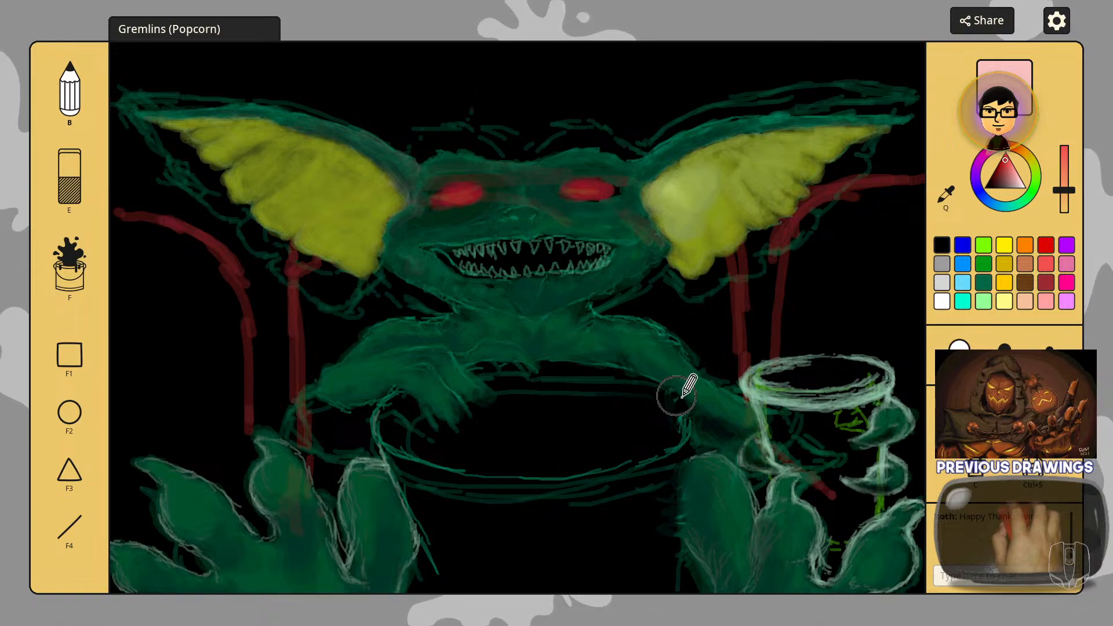
pyautogui.hotkey('ctrl', 's')
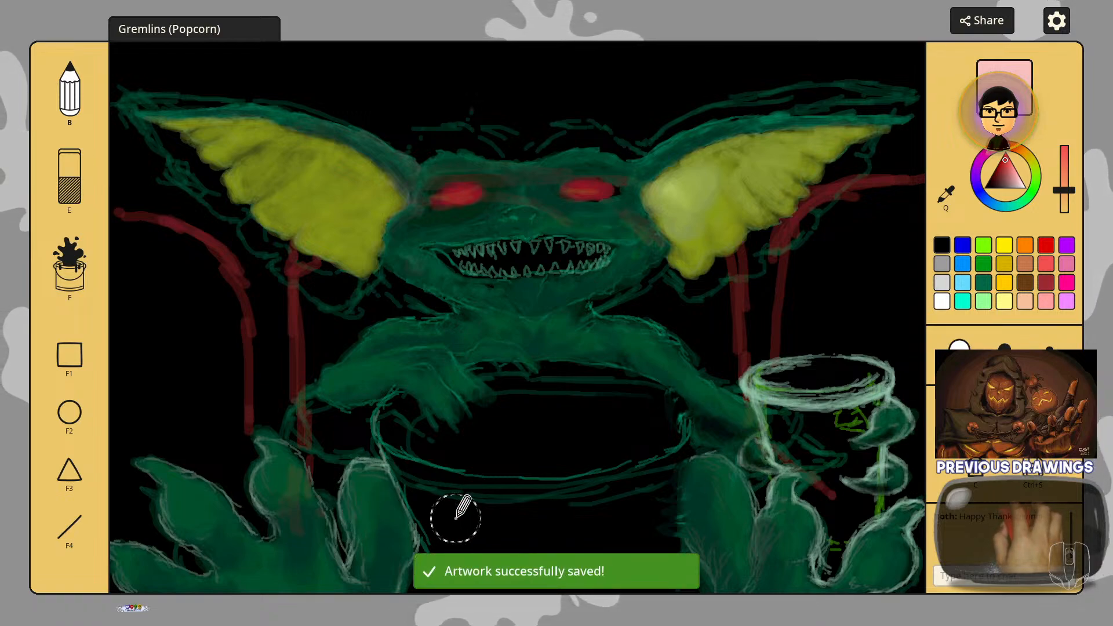
pyautogui.click(1065, 210)
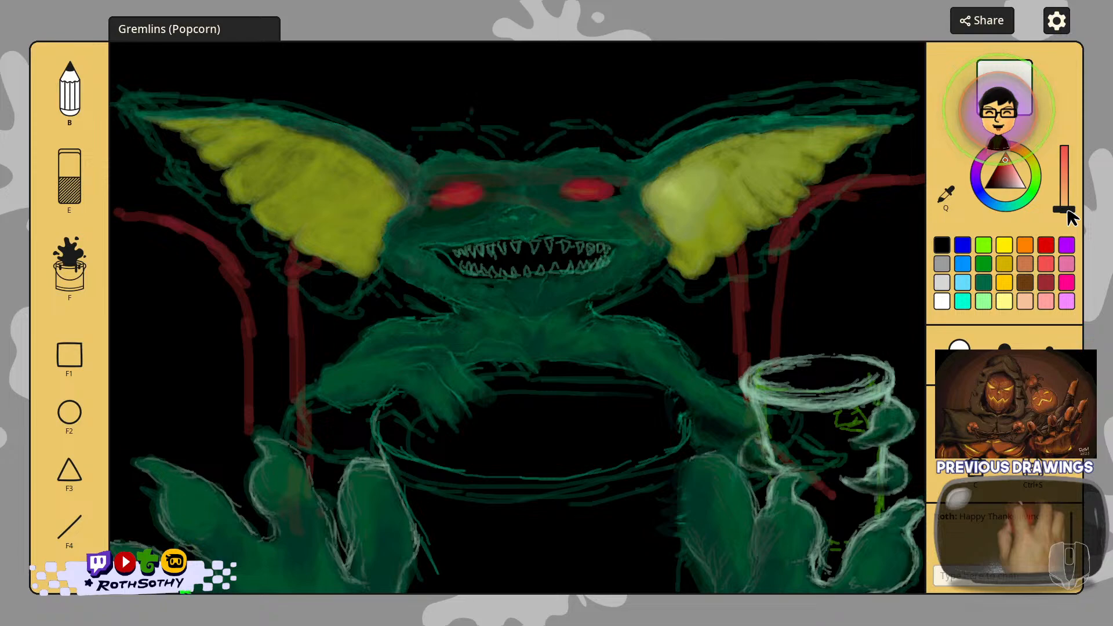
pyautogui.click(453, 510)
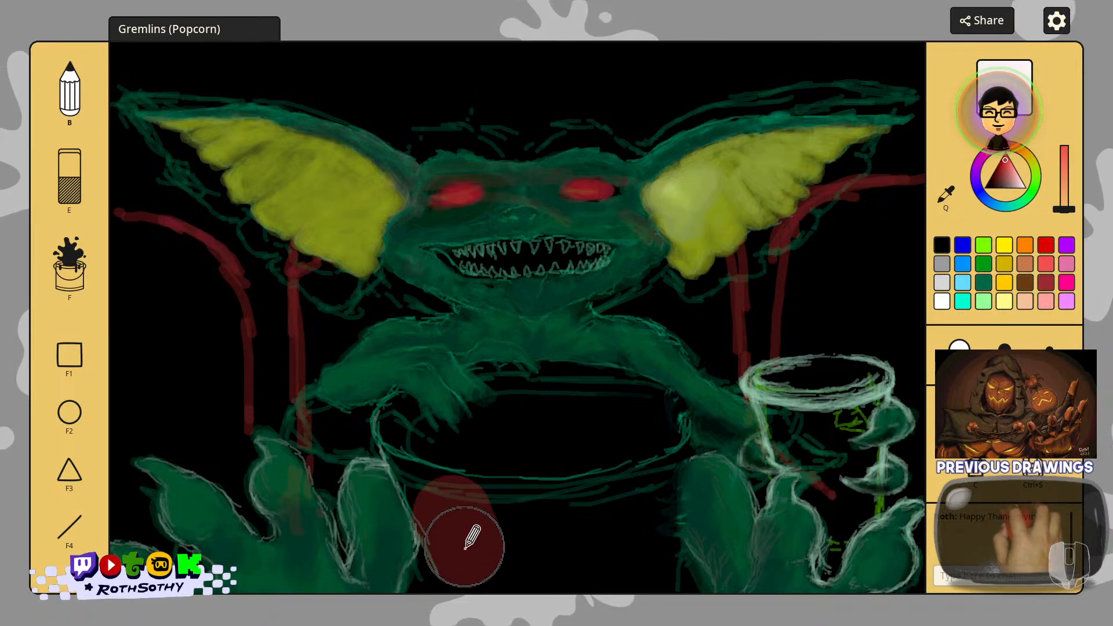
pyautogui.moveTo(465, 548)
pyautogui.mouseDown()
pyautogui.moveTo(473, 563)
pyautogui.moveTo(475, 534)
pyautogui.moveTo(535, 578)
pyautogui.moveTo(586, 541)
pyautogui.moveTo(600, 576)
pyautogui.moveTo(641, 532)
pyautogui.moveTo(598, 511)
pyautogui.moveTo(477, 494)
pyautogui.moveTo(436, 471)
pyautogui.moveTo(463, 574)
pyautogui.mouseUp()
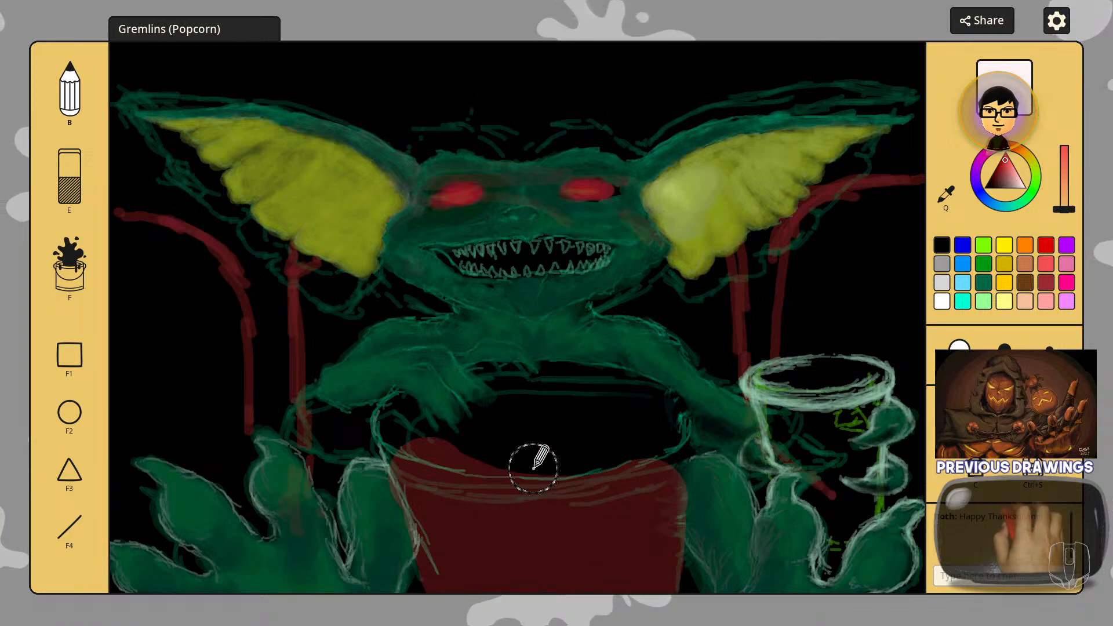
# Step: Fill the bucket's opening with overlapping strokes and dabs of very low-opacity white to block in the popcorn around the hand
pyautogui.click(942, 303)
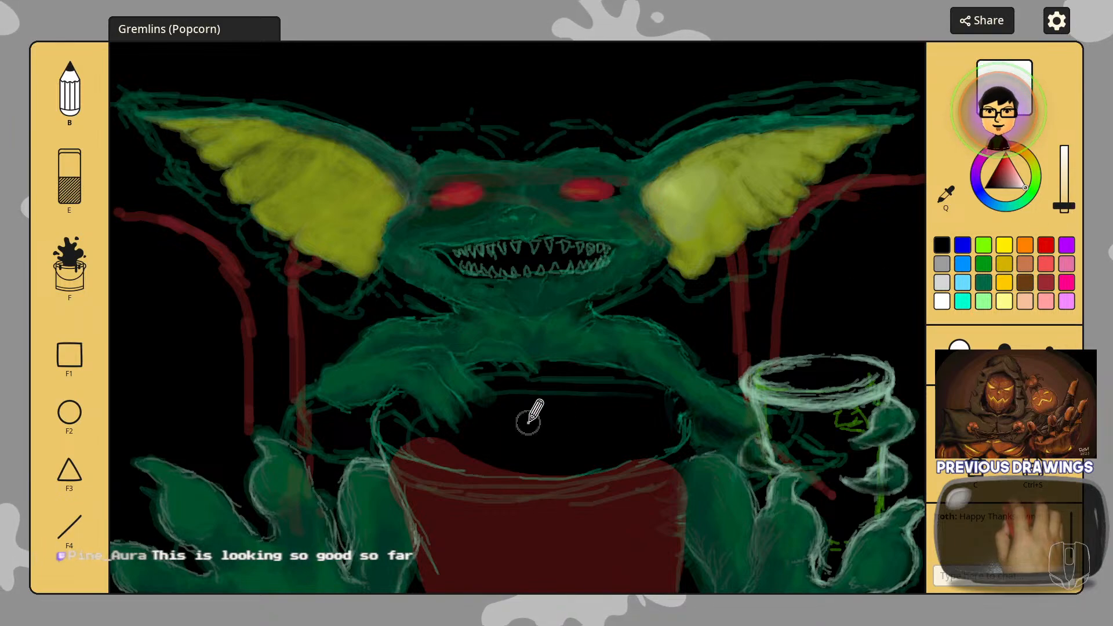
pyautogui.moveTo(406, 432)
pyautogui.mouseDown()
pyautogui.moveTo(398, 397)
pyautogui.moveTo(404, 441)
pyautogui.mouseUp()
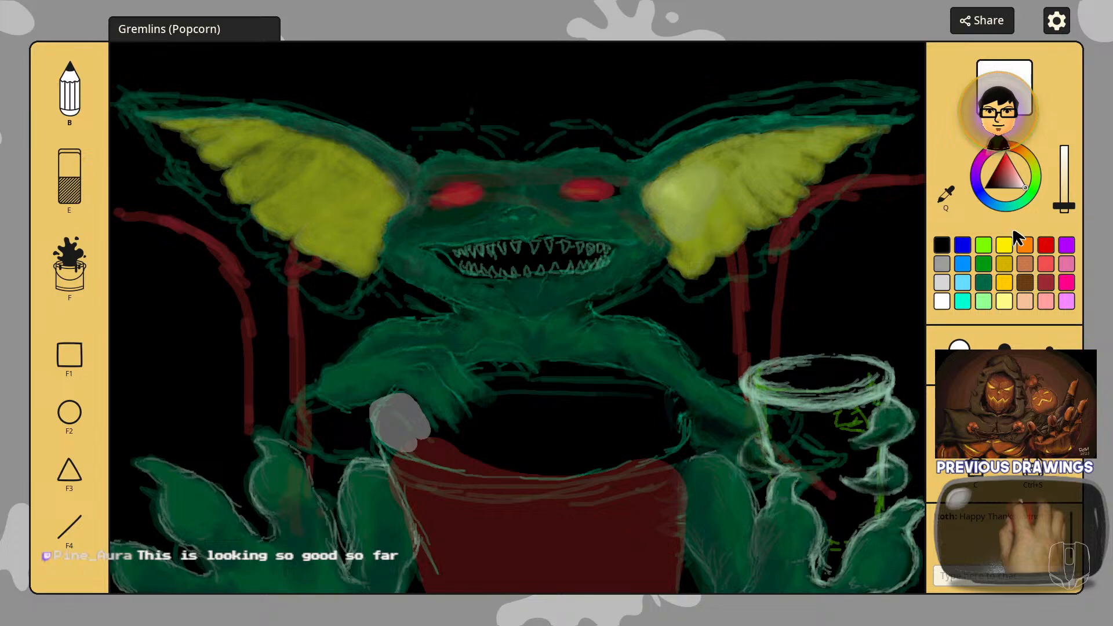
pyautogui.moveTo(1064, 209); pyautogui.dragTo(1065, 215)
pyautogui.moveTo(382, 423)
pyautogui.mouseDown()
pyautogui.moveTo(432, 459)
pyautogui.moveTo(536, 466)
pyautogui.moveTo(441, 458)
pyautogui.moveTo(523, 422)
pyautogui.moveTo(485, 418)
pyautogui.moveTo(509, 409)
pyautogui.moveTo(514, 386)
pyautogui.moveTo(476, 367)
pyautogui.mouseUp()
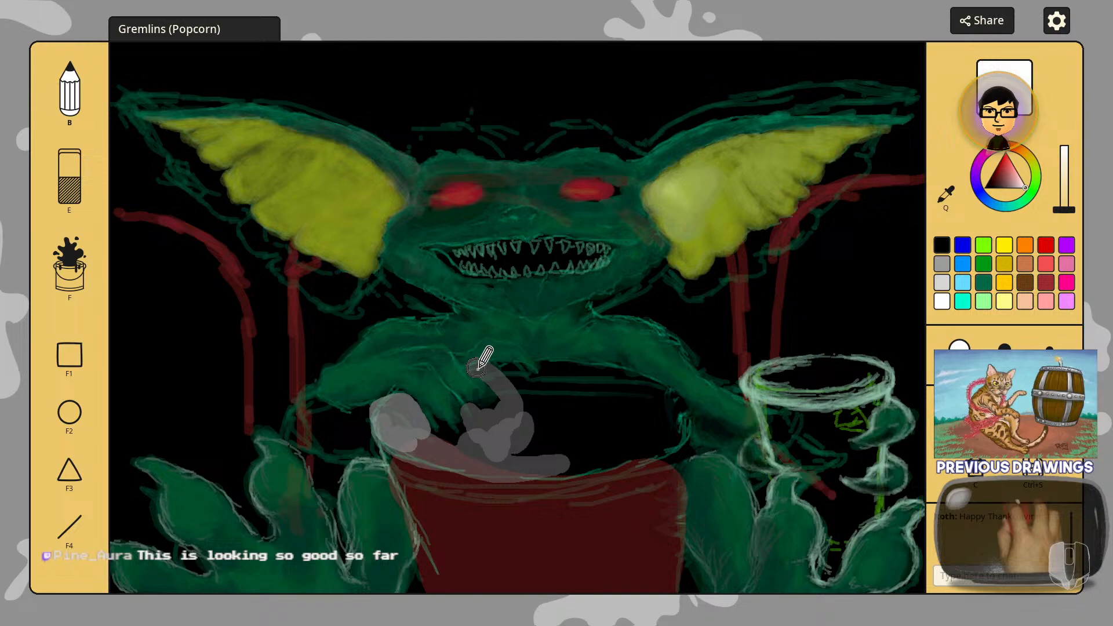
pyautogui.moveTo(537, 421)
pyautogui.mouseDown()
pyautogui.moveTo(523, 412)
pyautogui.moveTo(532, 391)
pyautogui.moveTo(491, 366)
pyautogui.moveTo(520, 383)
pyautogui.moveTo(516, 374)
pyautogui.moveTo(527, 396)
pyautogui.moveTo(567, 385)
pyautogui.moveTo(541, 371)
pyautogui.moveTo(594, 365)
pyautogui.moveTo(565, 359)
pyautogui.moveTo(606, 375)
pyautogui.moveTo(571, 356)
pyautogui.moveTo(643, 379)
pyautogui.mouseUp()
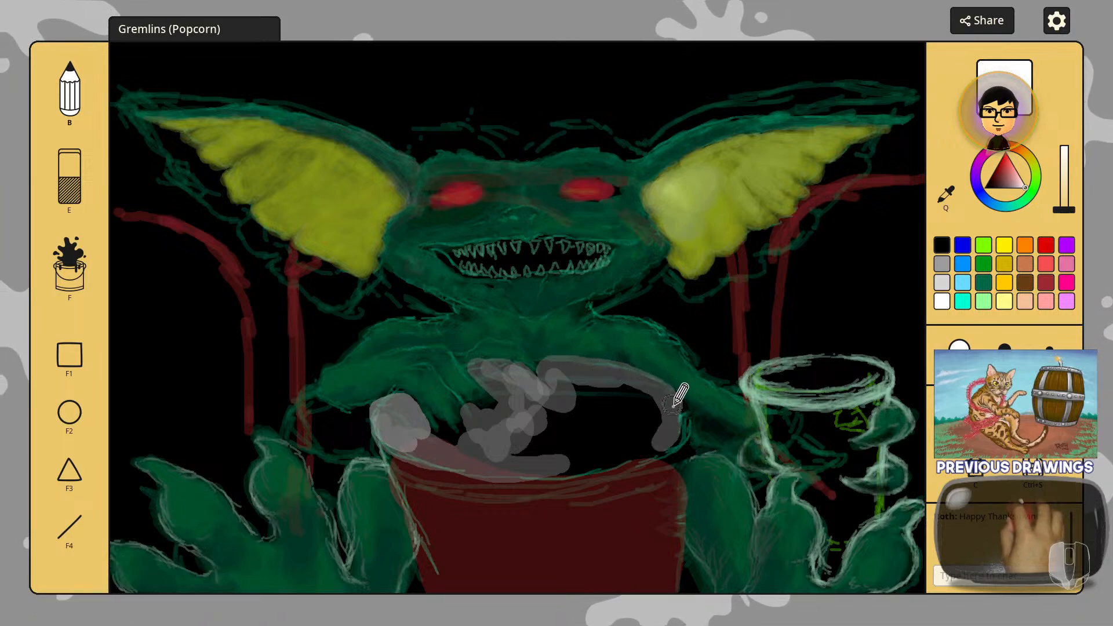
pyautogui.moveTo(670, 426)
pyautogui.mouseDown()
pyautogui.moveTo(580, 452)
pyautogui.moveTo(429, 449)
pyautogui.moveTo(380, 419)
pyautogui.moveTo(418, 453)
pyautogui.mouseUp()
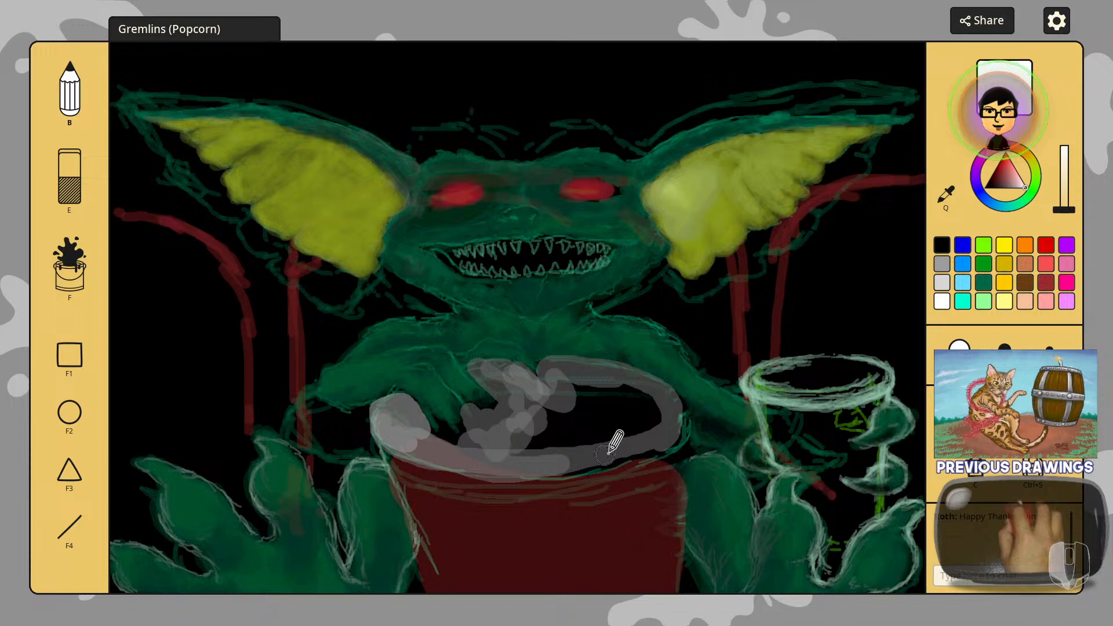
pyautogui.moveTo(533, 464); pyautogui.dragTo(621, 459)
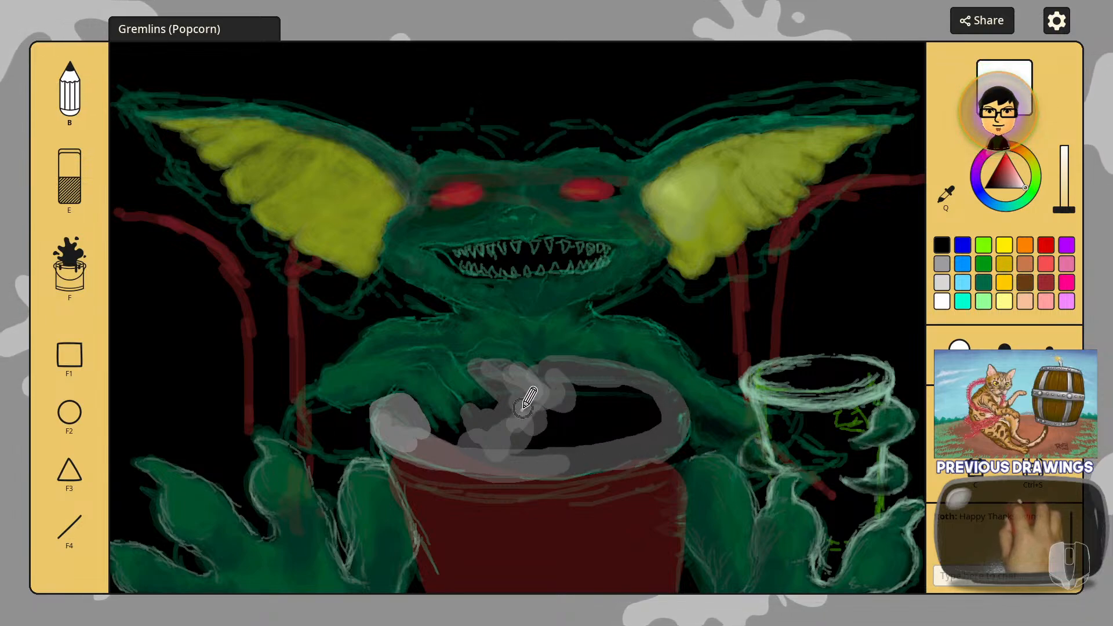
pyautogui.moveTo(524, 406)
pyautogui.mouseDown()
pyautogui.moveTo(487, 432)
pyautogui.moveTo(453, 432)
pyautogui.moveTo(534, 434)
pyautogui.moveTo(559, 405)
pyautogui.moveTo(580, 405)
pyautogui.moveTo(572, 395)
pyautogui.moveTo(609, 403)
pyautogui.moveTo(632, 388)
pyautogui.moveTo(653, 400)
pyautogui.moveTo(606, 432)
pyautogui.moveTo(603, 415)
pyautogui.moveTo(594, 439)
pyautogui.mouseUp()
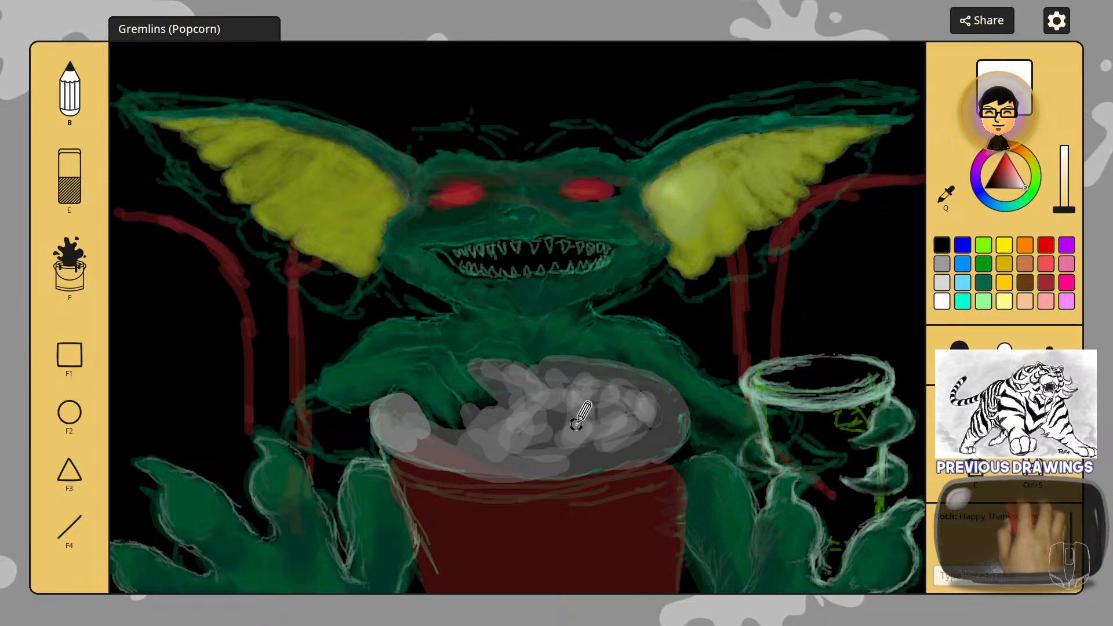
pyautogui.moveTo(415, 440)
pyautogui.mouseDown()
pyautogui.moveTo(427, 430)
pyautogui.moveTo(497, 459)
pyautogui.moveTo(603, 432)
pyautogui.moveTo(577, 448)
pyautogui.moveTo(640, 447)
pyautogui.moveTo(595, 417)
pyautogui.moveTo(544, 422)
pyautogui.mouseUp()
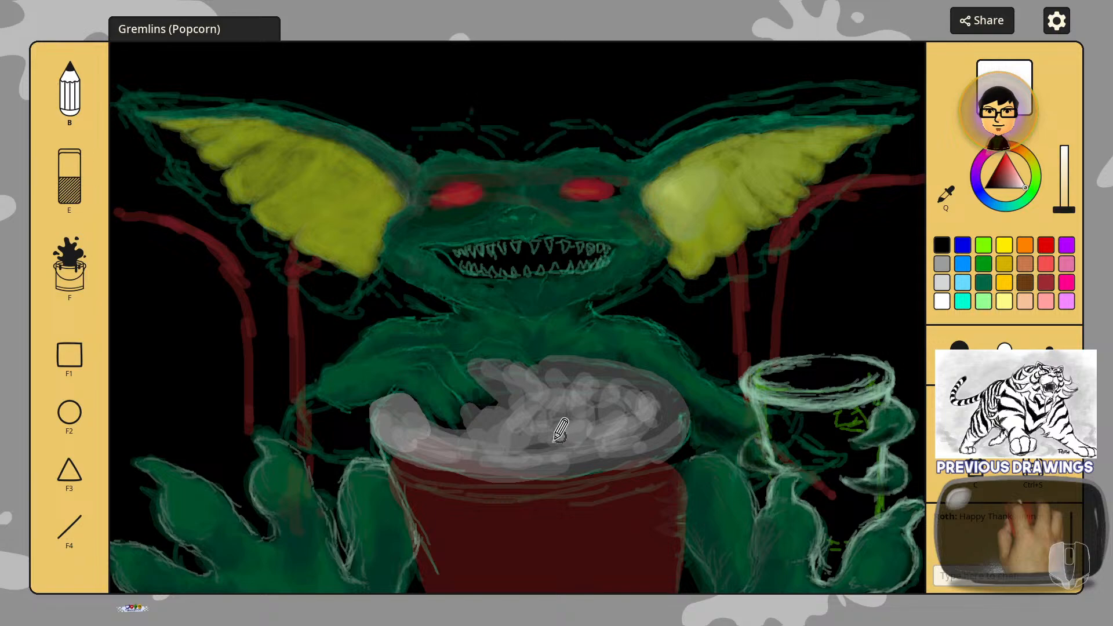
# Step: Choose pale yellow at low opacity and dab it over the popcorn beside the gremlin's fingers
pyautogui.click(1004, 301)
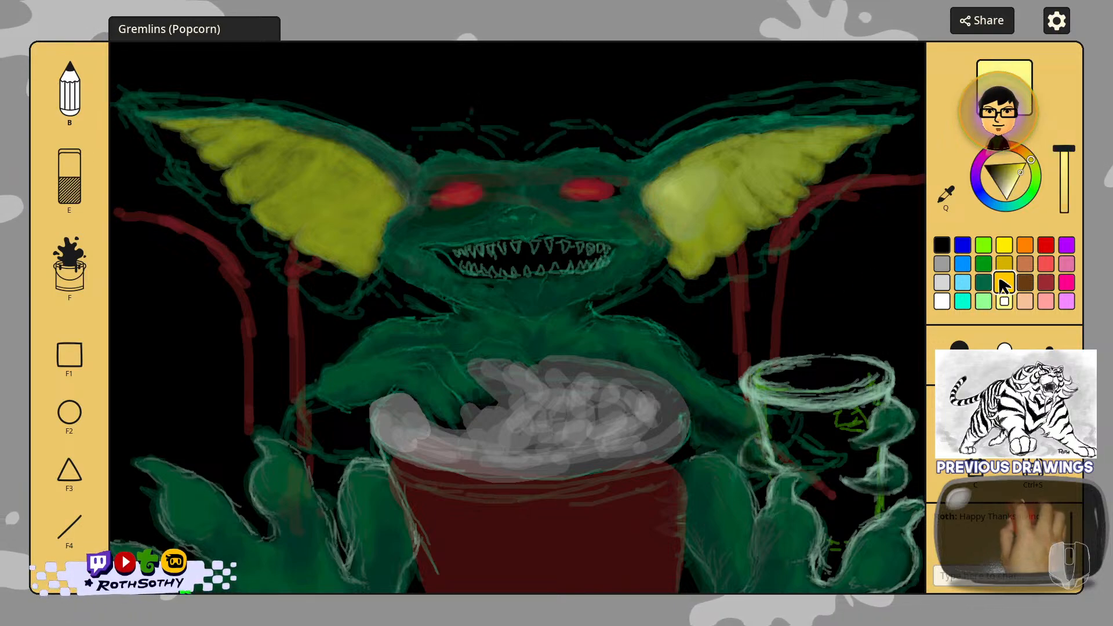
pyautogui.click(1000, 280)
pyautogui.click(1004, 298)
pyautogui.click(1069, 206)
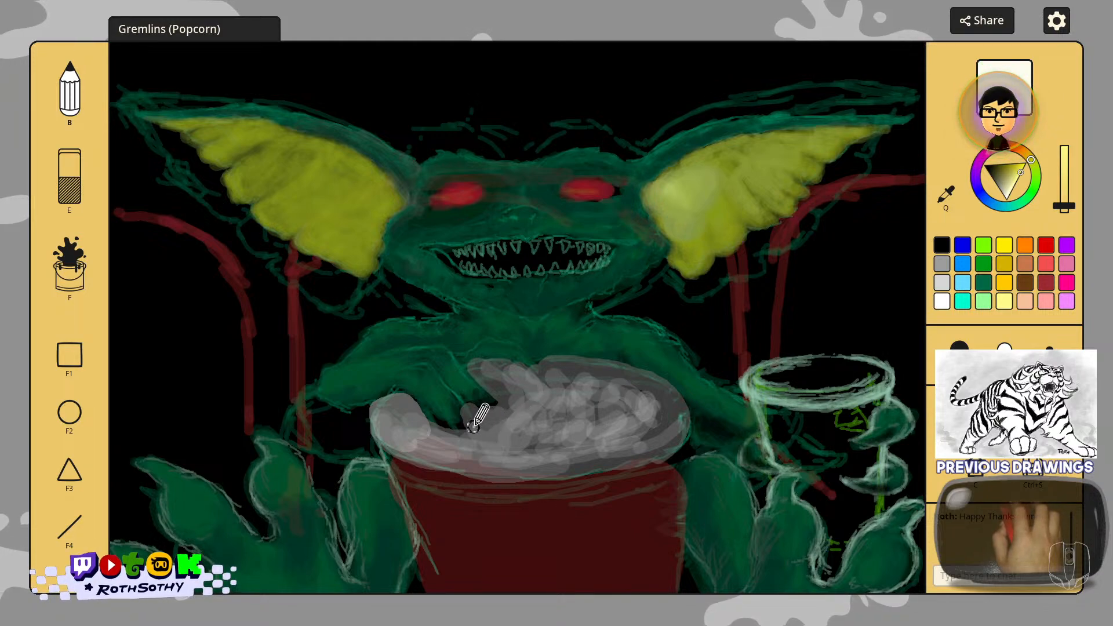
pyautogui.moveTo(474, 425); pyautogui.dragTo(478, 424)
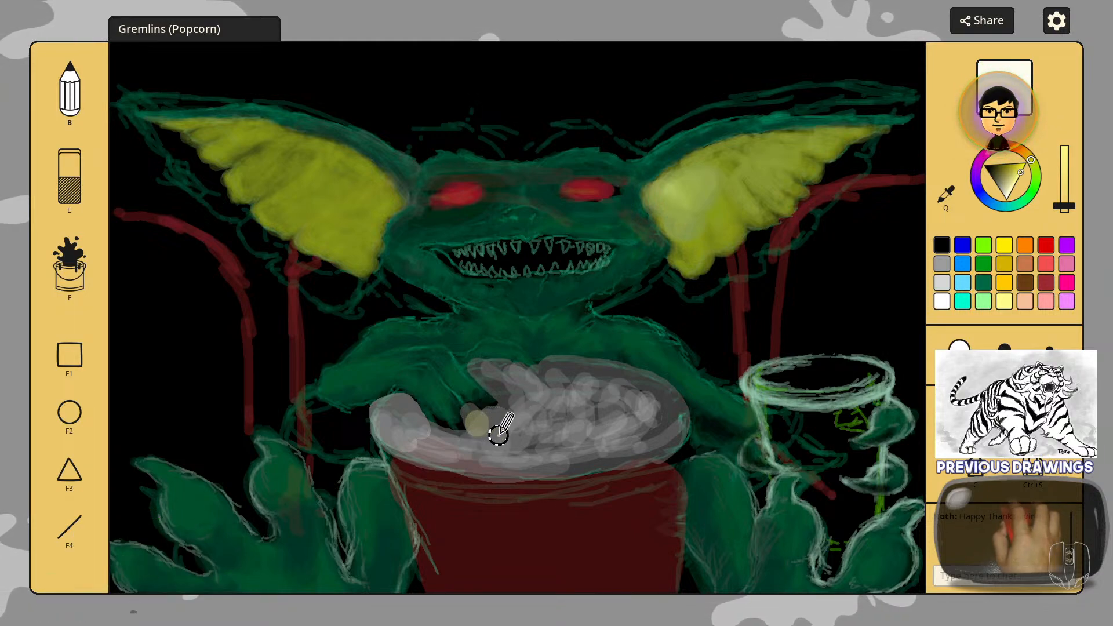
# Step: Lower the brush opacity and dab pale yellow popcorn pieces across the middle of the heap toward its right side
pyautogui.click(1071, 210)
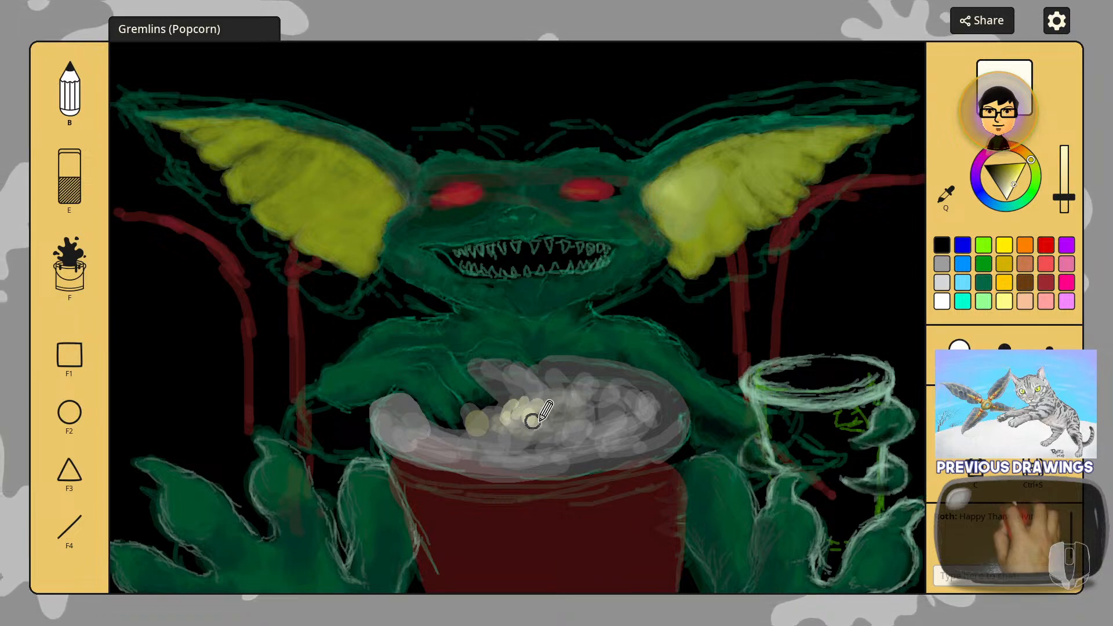
pyautogui.click(579, 410)
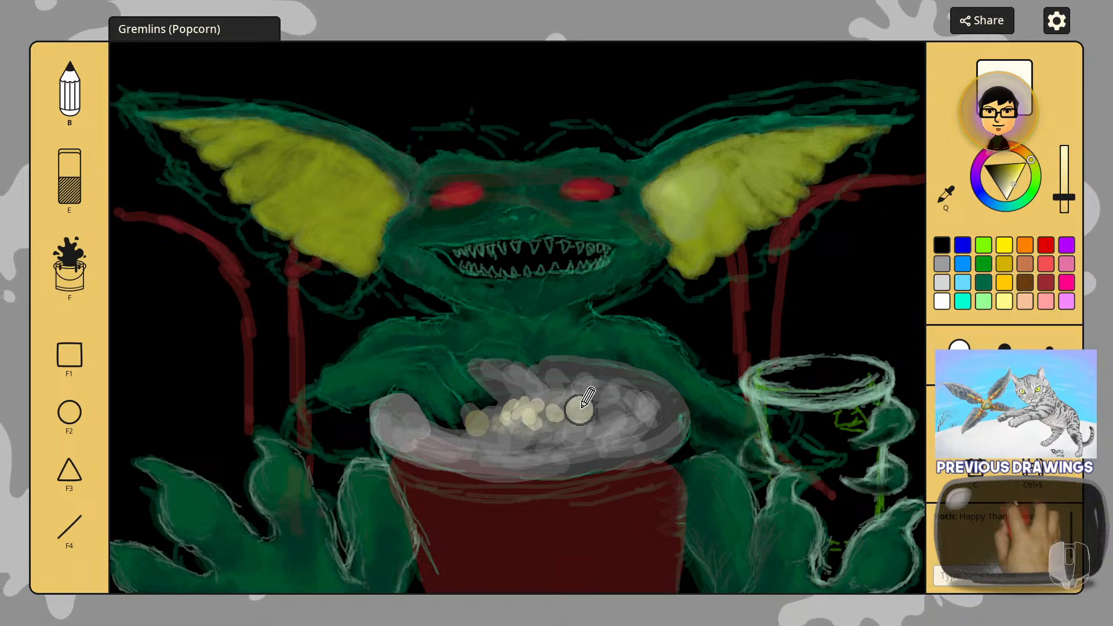
pyautogui.click(638, 407)
pyautogui.click(609, 416)
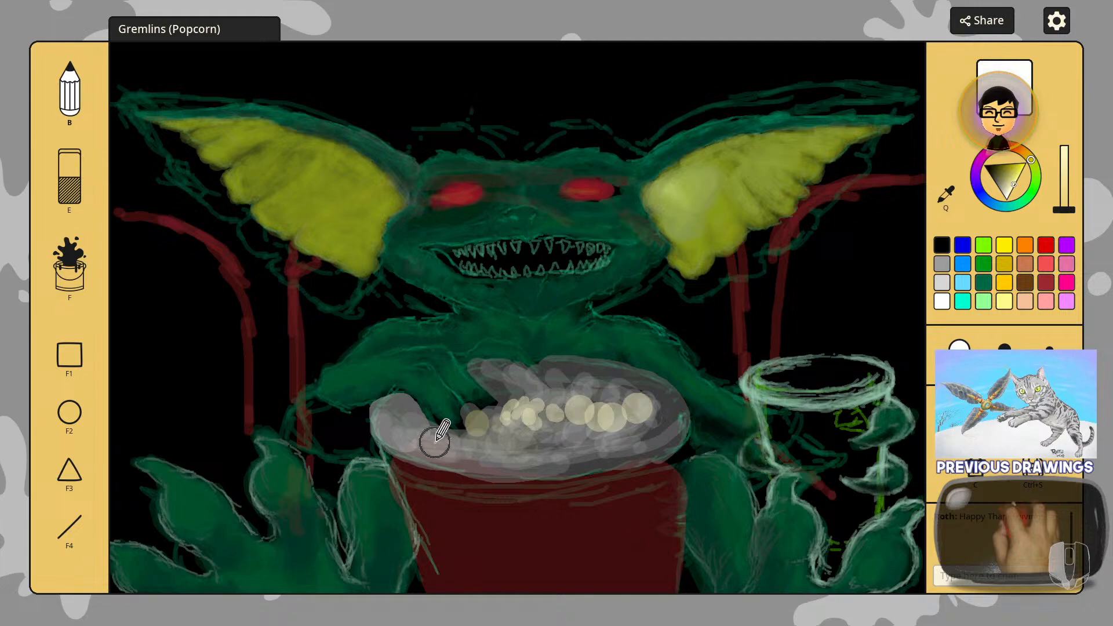
# Step: Dab translucent pale yellow popcorn pieces along the heap's left end and inward to the gremlin's hand
pyautogui.click(400, 411)
pyautogui.click(391, 431)
pyautogui.click(408, 407)
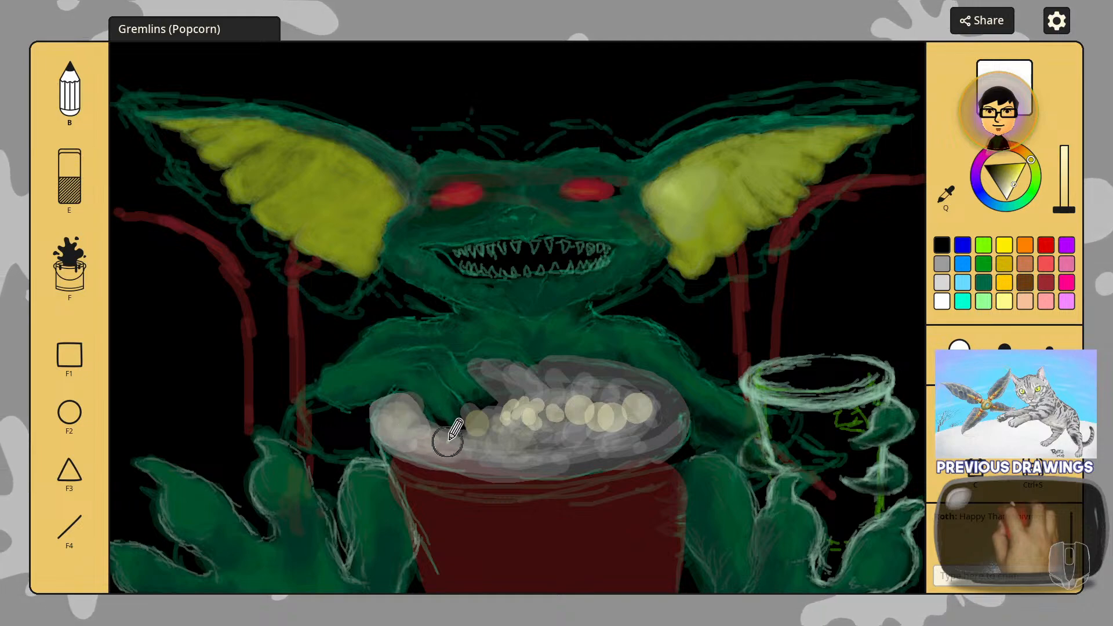
pyautogui.click(431, 429)
pyautogui.click(491, 432)
pyautogui.click(524, 421)
pyautogui.click(504, 414)
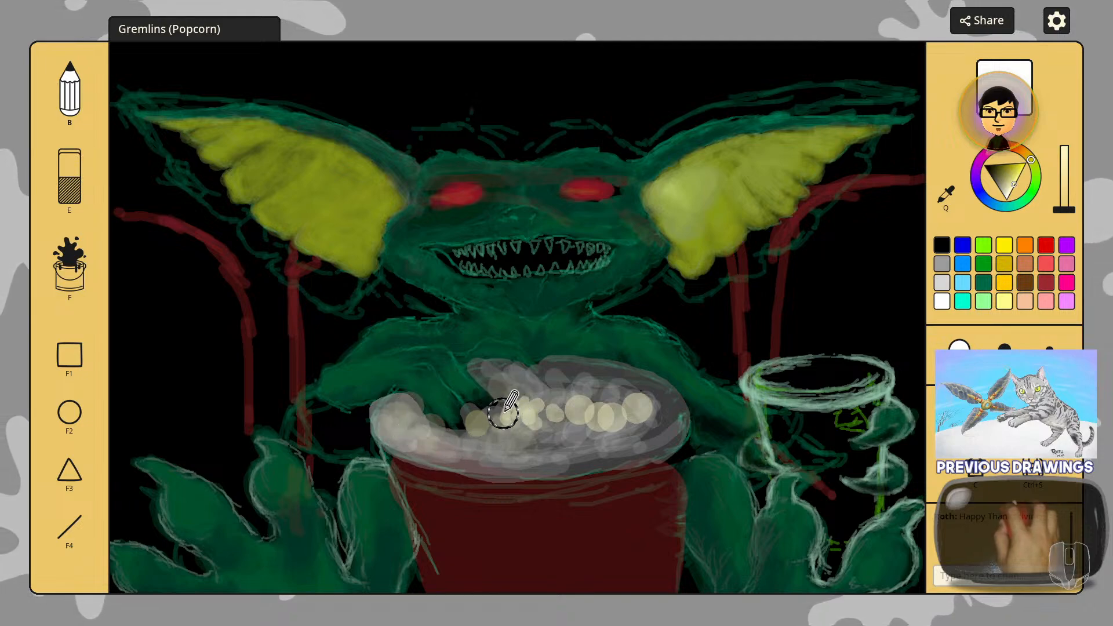
# Step: Build up the upper part of the popcorn heap with overlapping translucent pale yellow dabs
pyautogui.click(504, 399)
pyautogui.click(545, 396)
pyautogui.click(522, 374)
pyautogui.click(510, 385)
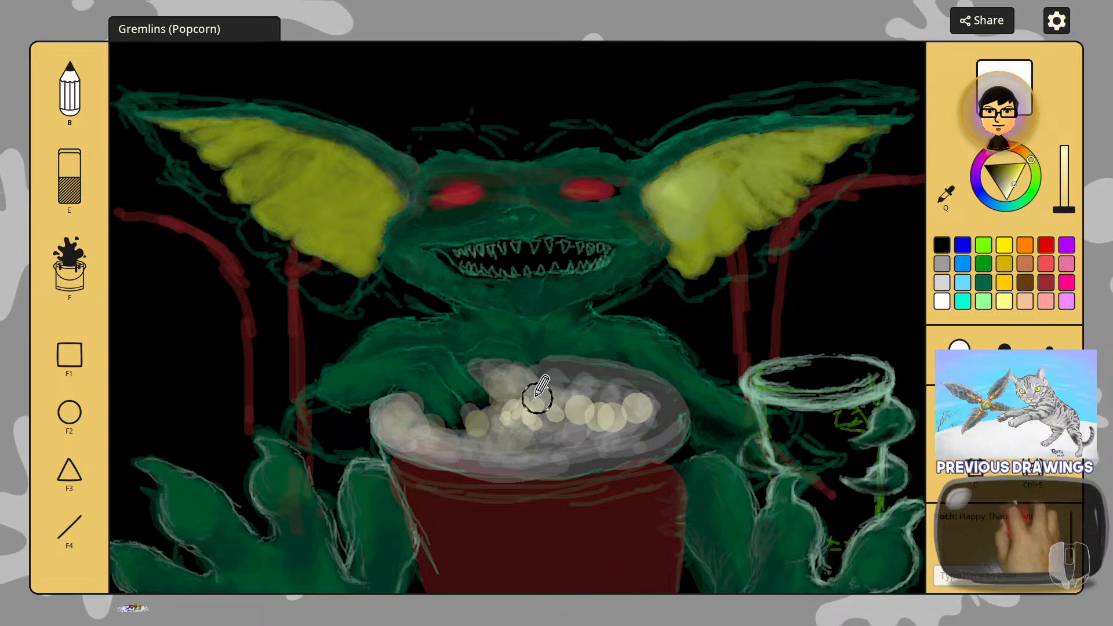
pyautogui.click(537, 397)
pyautogui.click(564, 387)
pyautogui.click(573, 395)
pyautogui.click(574, 385)
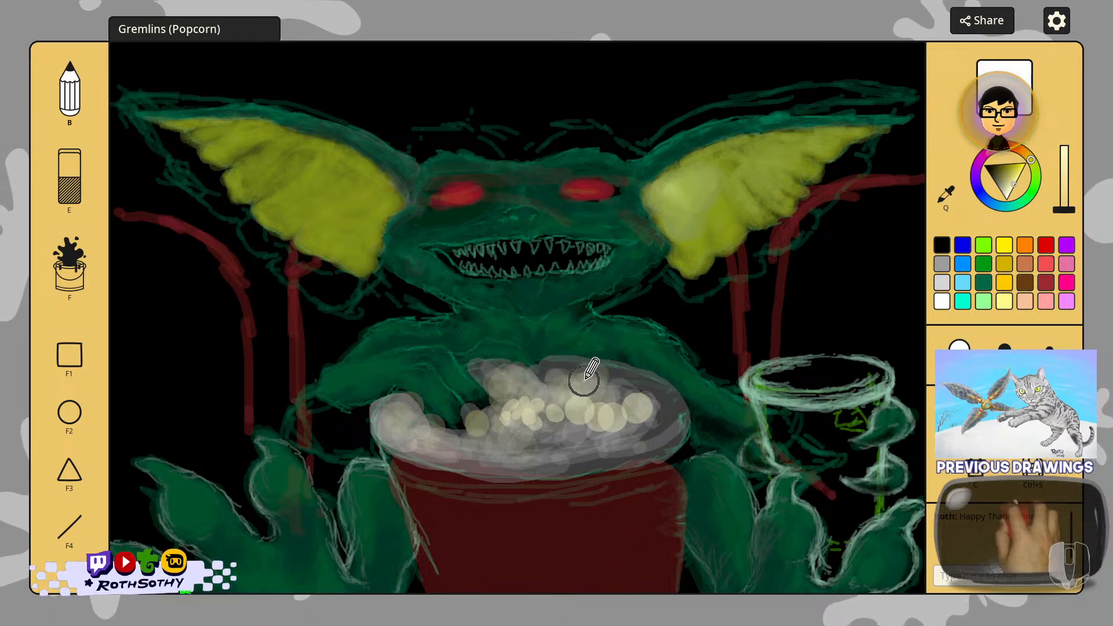
pyautogui.click(592, 379)
pyautogui.click(621, 394)
pyautogui.click(549, 431)
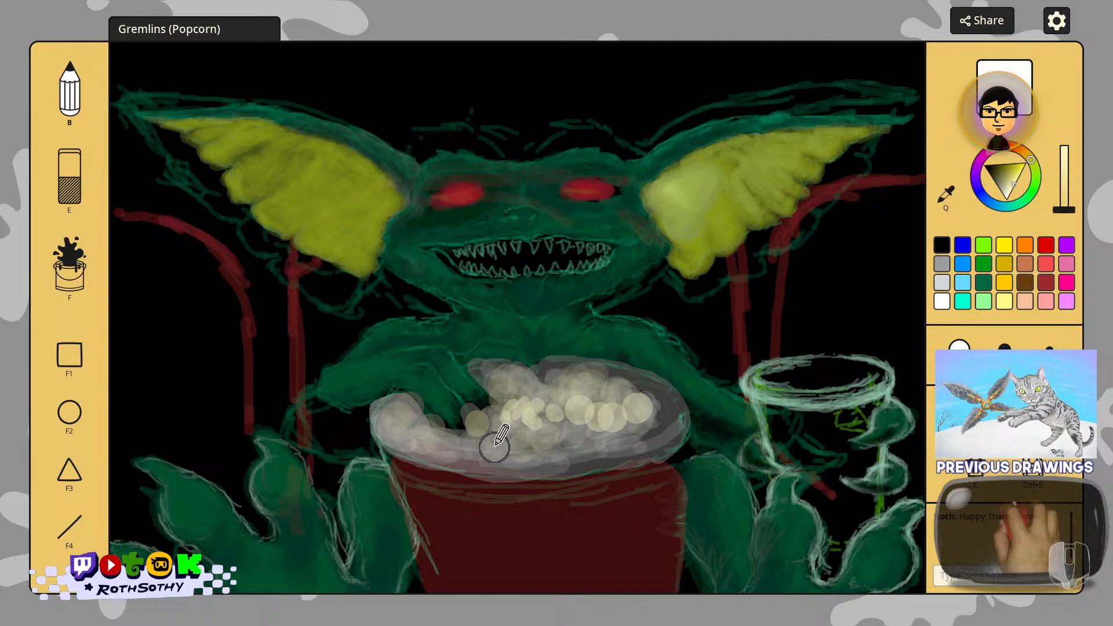
# Step: Add a row of translucent pale yellow dabs along the lower part of the popcorn heap, from left to right
pyautogui.click(493, 447)
pyautogui.click(425, 435)
pyautogui.click(446, 440)
pyautogui.click(458, 448)
pyautogui.click(483, 451)
pyautogui.click(506, 451)
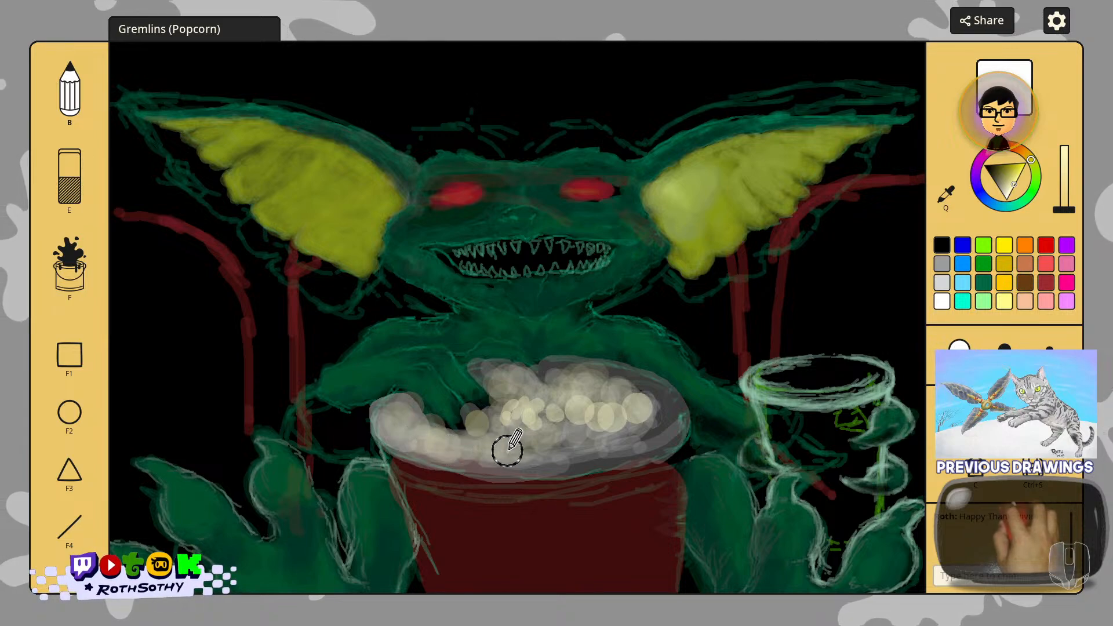
pyautogui.click(533, 448)
pyautogui.click(570, 444)
pyautogui.click(593, 438)
pyautogui.click(610, 439)
pyautogui.click(628, 429)
pyautogui.click(631, 427)
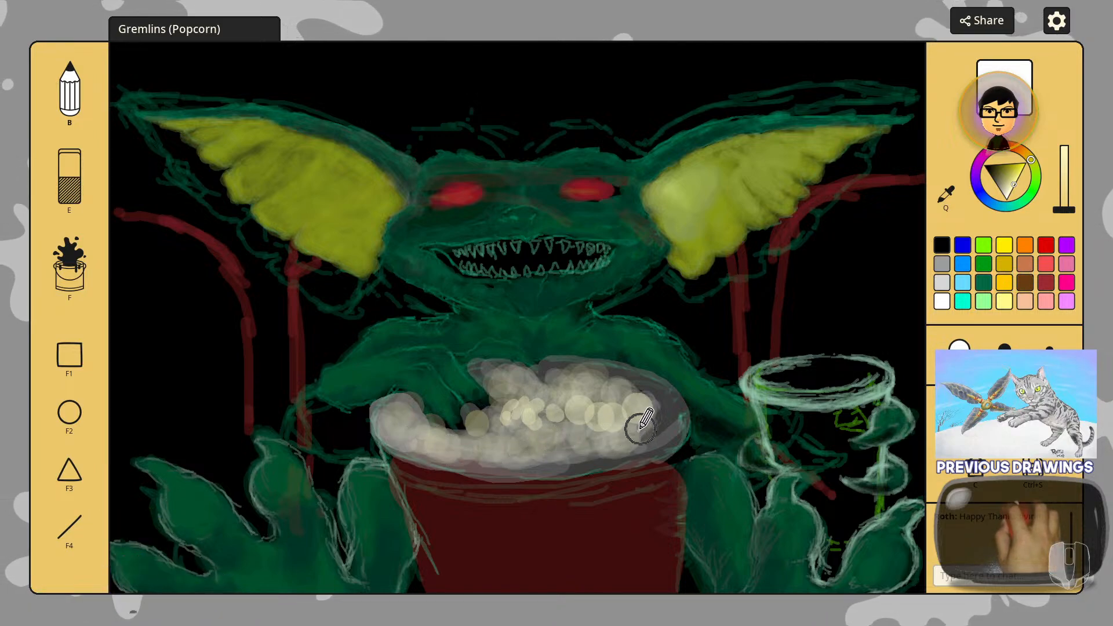
# Step: Fill the popcorn heap's right end and the edge just above the bucket rim with translucent pale yellow dabs
pyautogui.click(640, 428)
pyautogui.click(661, 412)
pyautogui.click(661, 427)
pyautogui.click(622, 449)
pyautogui.click(592, 454)
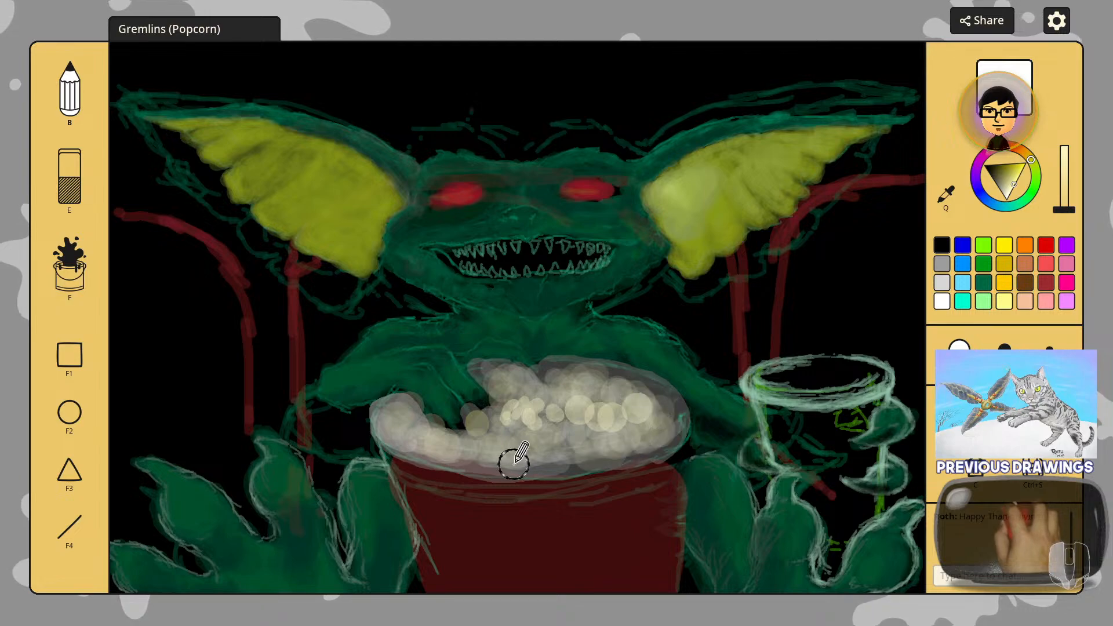
pyautogui.click(549, 454)
pyautogui.click(489, 456)
pyautogui.click(455, 455)
pyautogui.click(511, 450)
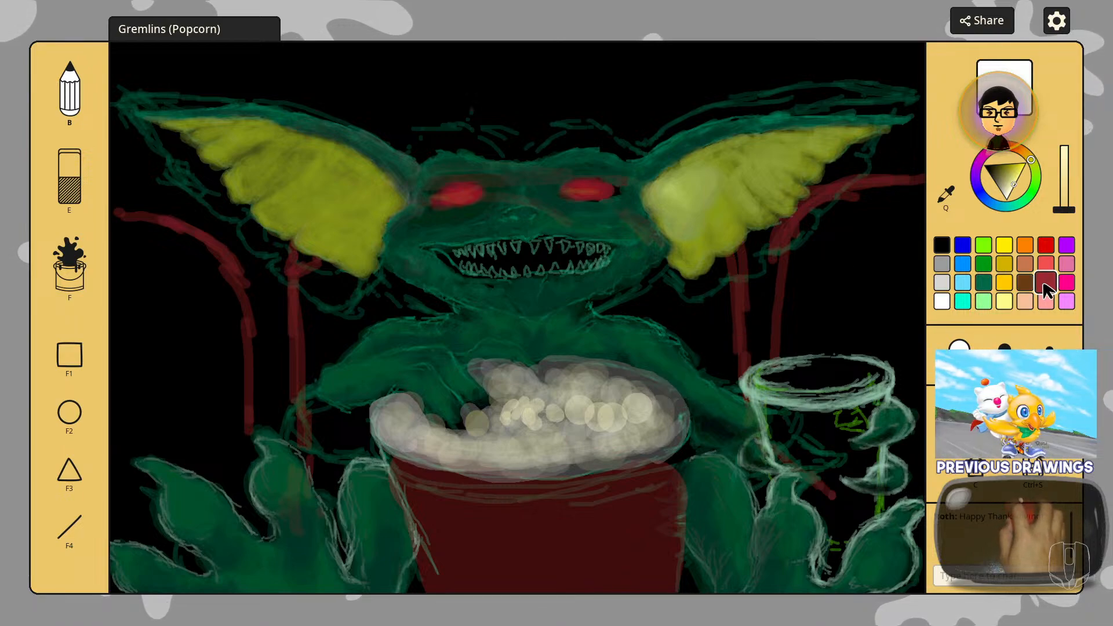
# Step: Paint a wide vertical stripe down the middle of the popcorn bucket in semi-transparent light red
pyautogui.click(1052, 267)
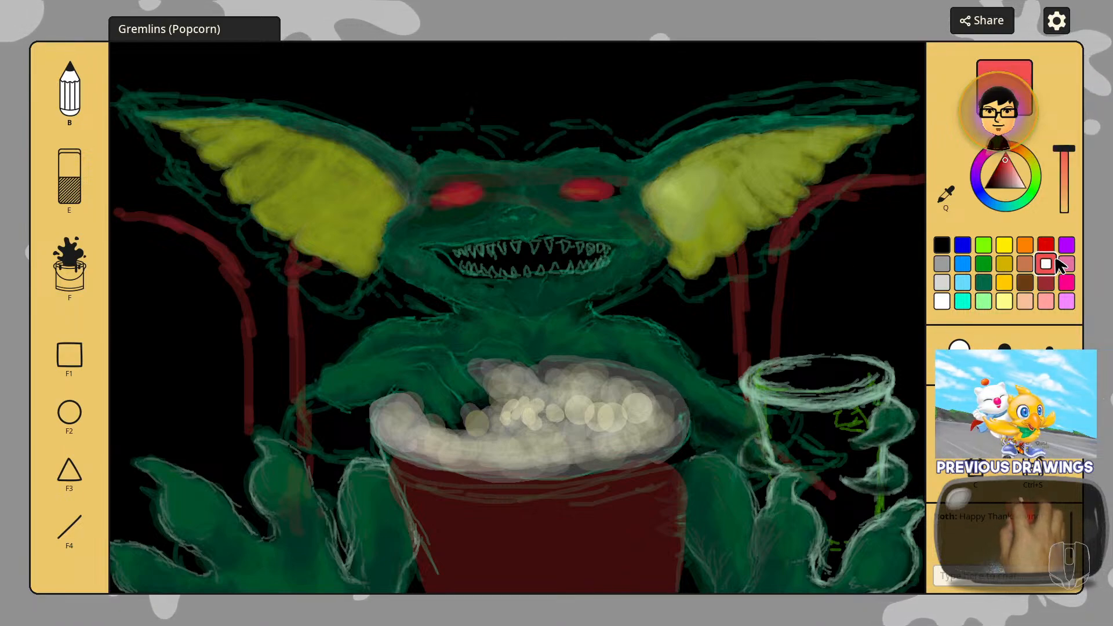
pyautogui.moveTo(1064, 209); pyautogui.dragTo(1067, 195)
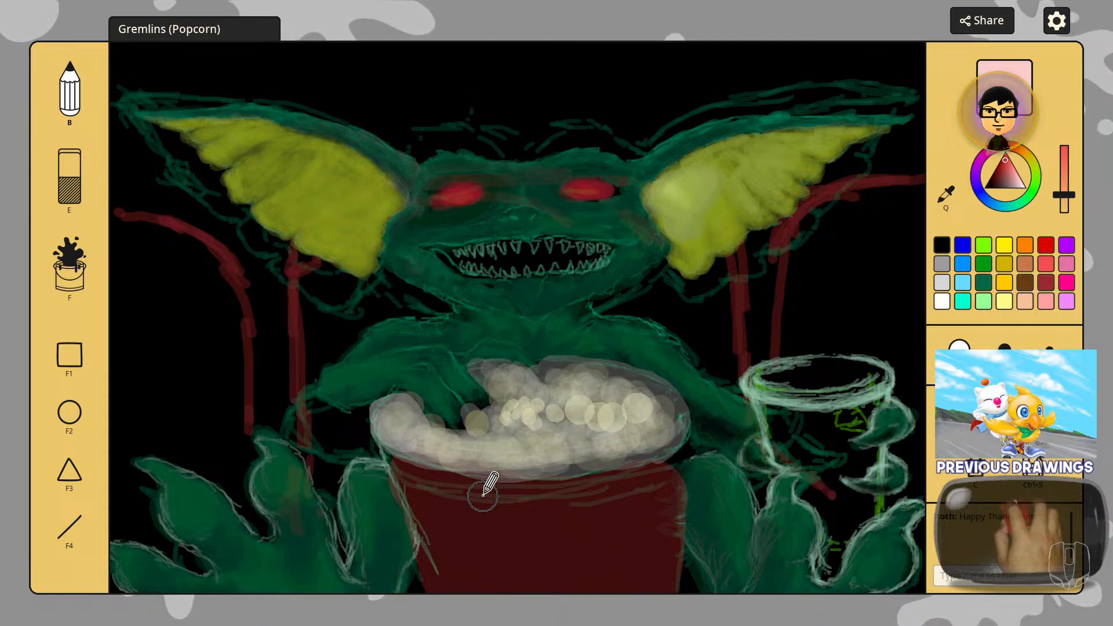
pyautogui.moveTo(482, 490); pyautogui.dragTo(494, 578)
pyautogui.moveTo(502, 482); pyautogui.dragTo(505, 585)
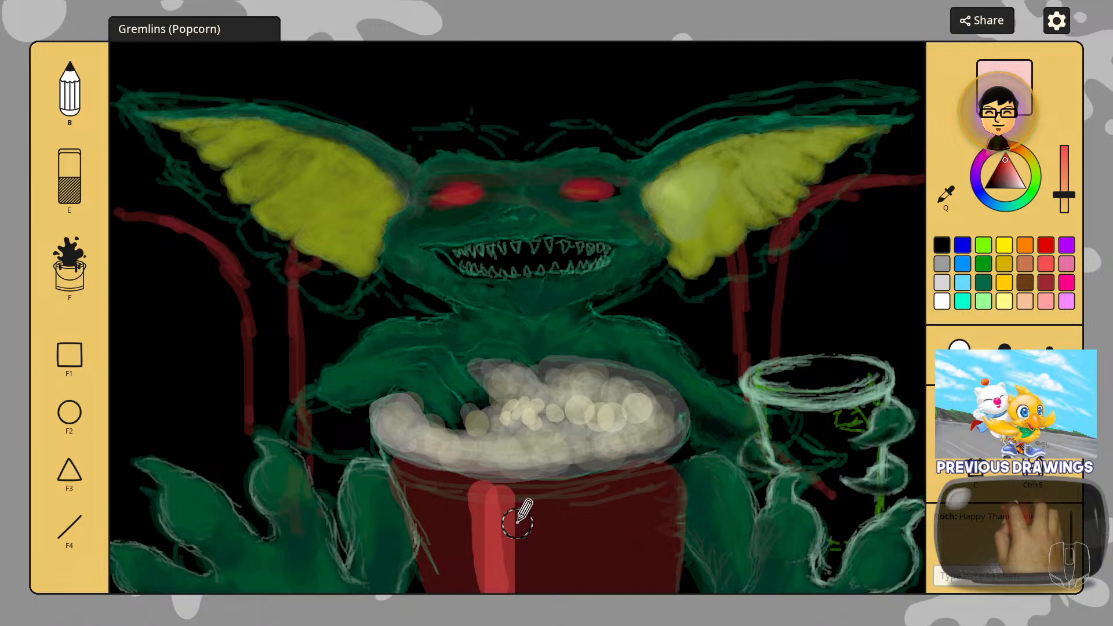
pyautogui.moveTo(517, 482); pyautogui.dragTo(525, 595)
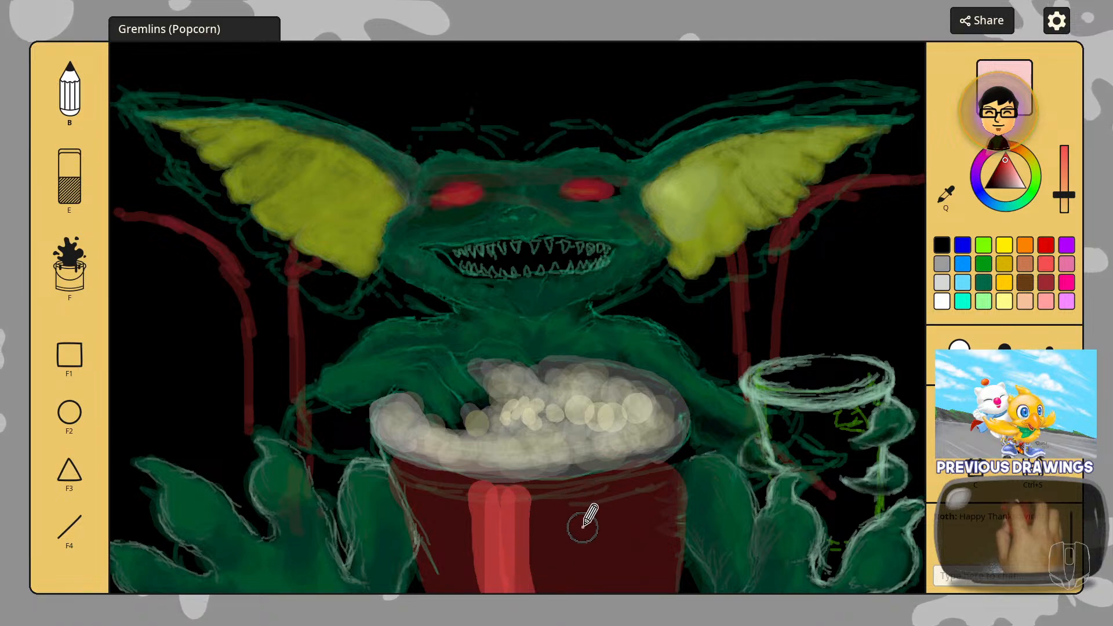
pyautogui.moveTo(536, 484); pyautogui.dragTo(542, 614)
pyautogui.moveTo(554, 478); pyautogui.dragTo(551, 619)
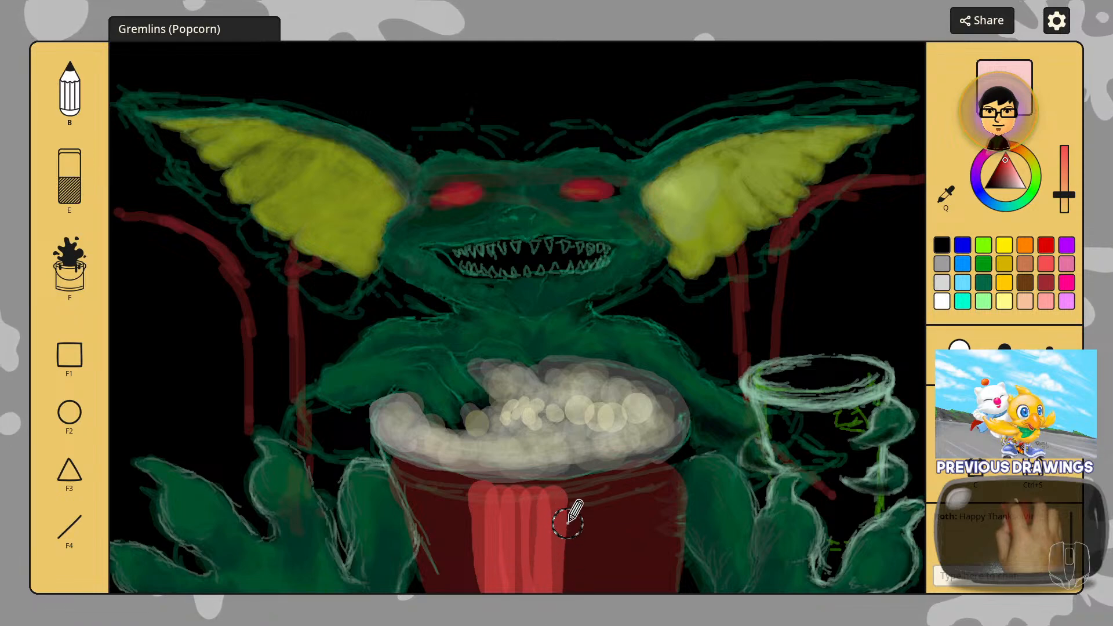
# Step: Paint light red stripes down the bucket's right and left sides and widen the central stripe's left edge
pyautogui.moveTo(607, 483); pyautogui.dragTo(608, 586)
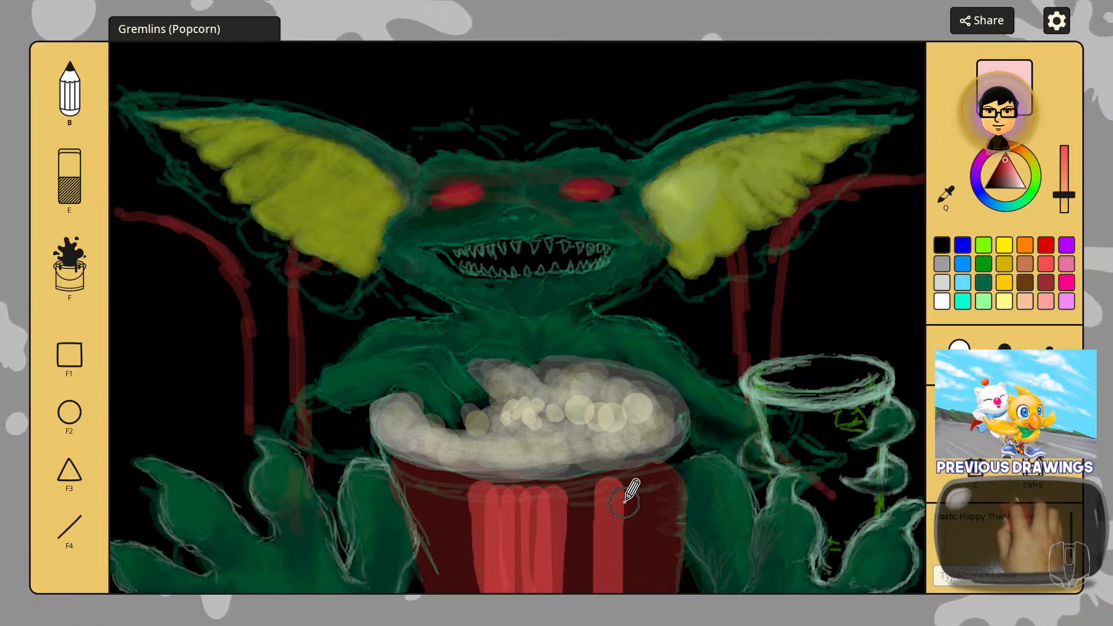
pyautogui.moveTo(625, 473); pyautogui.dragTo(626, 600)
pyautogui.moveTo(647, 478); pyautogui.dragTo(648, 592)
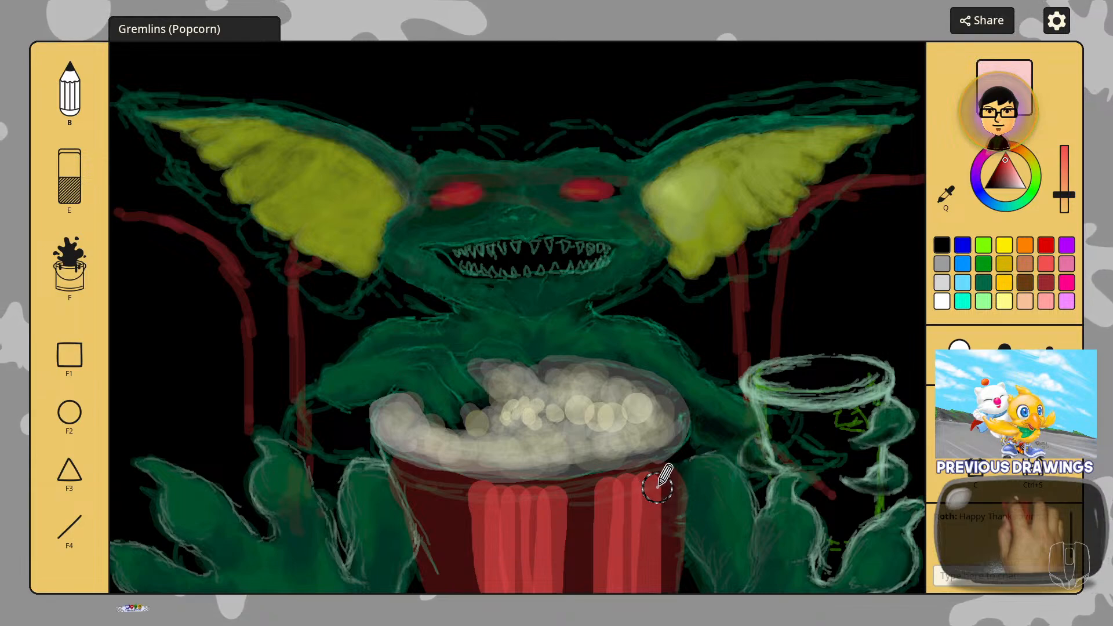
pyautogui.moveTo(655, 466); pyautogui.dragTo(649, 594)
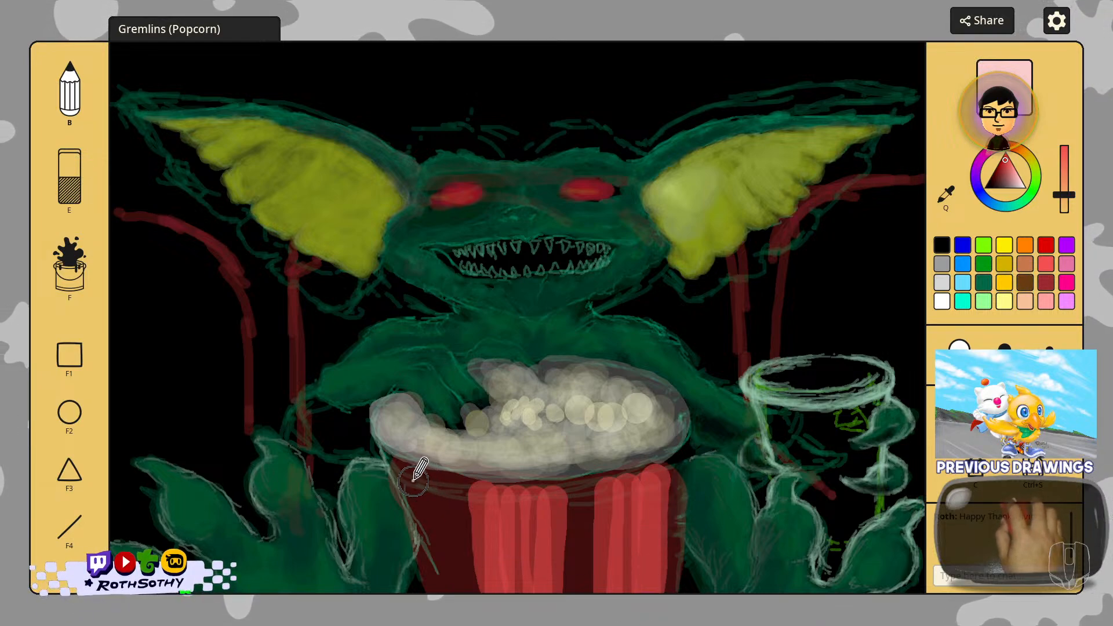
pyautogui.moveTo(406, 461); pyautogui.dragTo(439, 579)
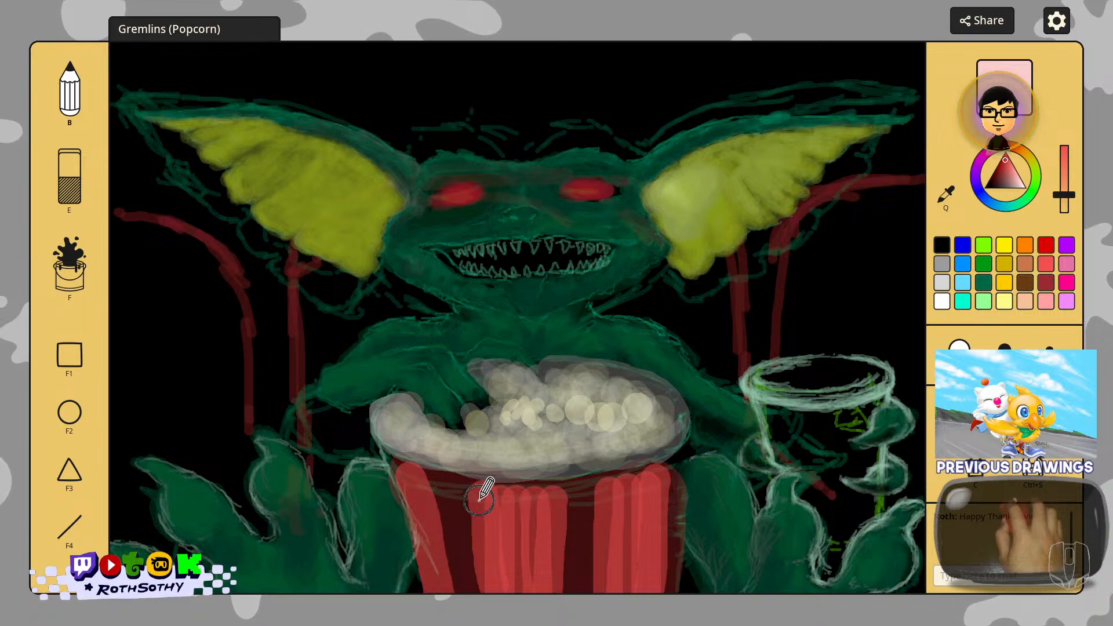
pyautogui.moveTo(479, 472); pyautogui.dragTo(496, 592)
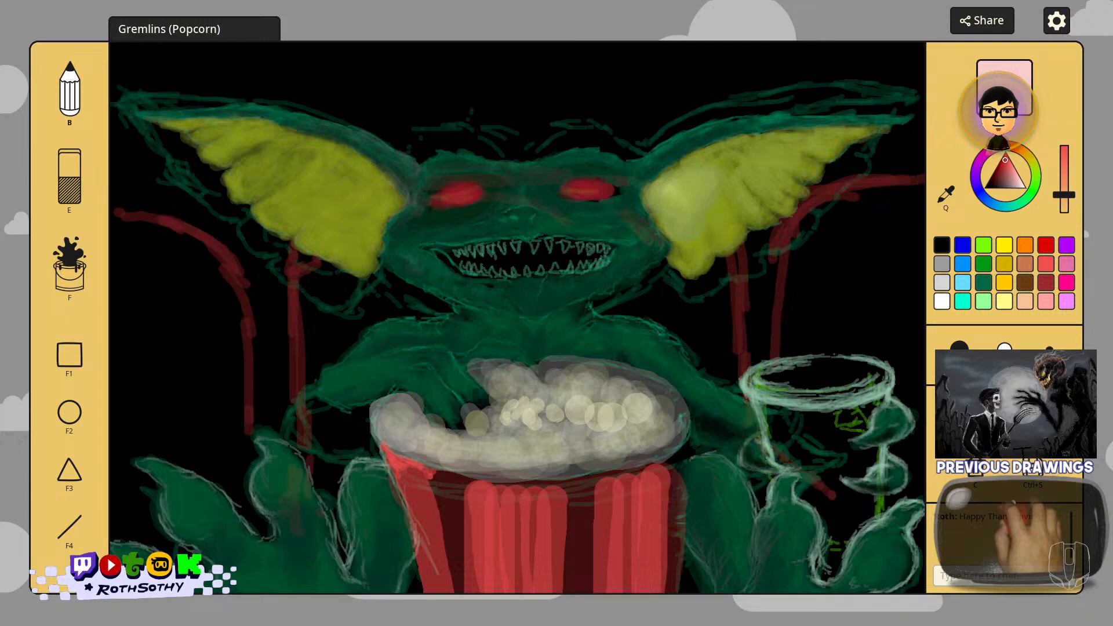
# Step: Paint over the bucket's light red stripes in semi-transparent pure red, starting with the left stripe
pyautogui.click(1064, 205)
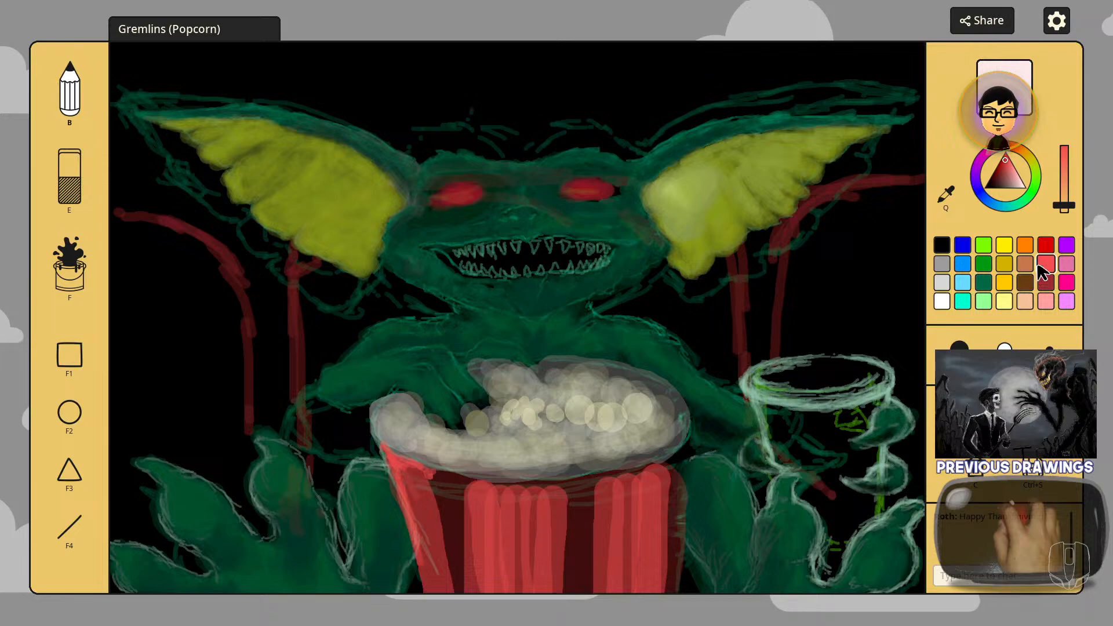
pyautogui.click(1047, 245)
pyautogui.moveTo(1065, 200); pyautogui.dragTo(1067, 191)
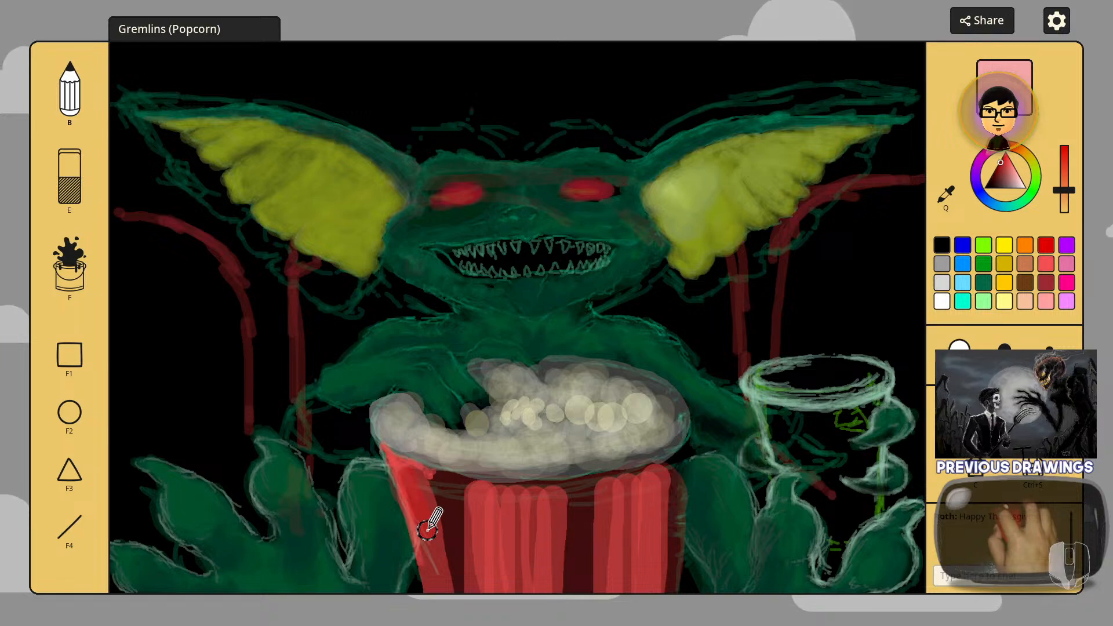
pyautogui.moveTo(427, 529)
pyautogui.mouseDown()
pyautogui.moveTo(418, 538)
pyautogui.moveTo(436, 553)
pyautogui.moveTo(427, 569)
pyautogui.mouseUp()
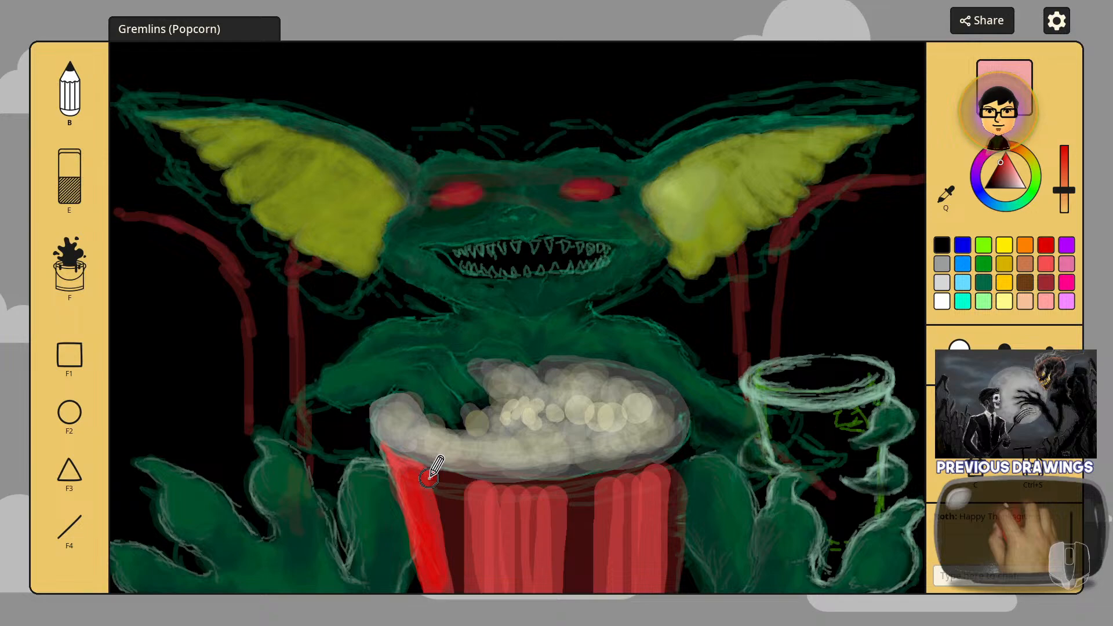
pyautogui.moveTo(429, 478); pyautogui.dragTo(449, 595)
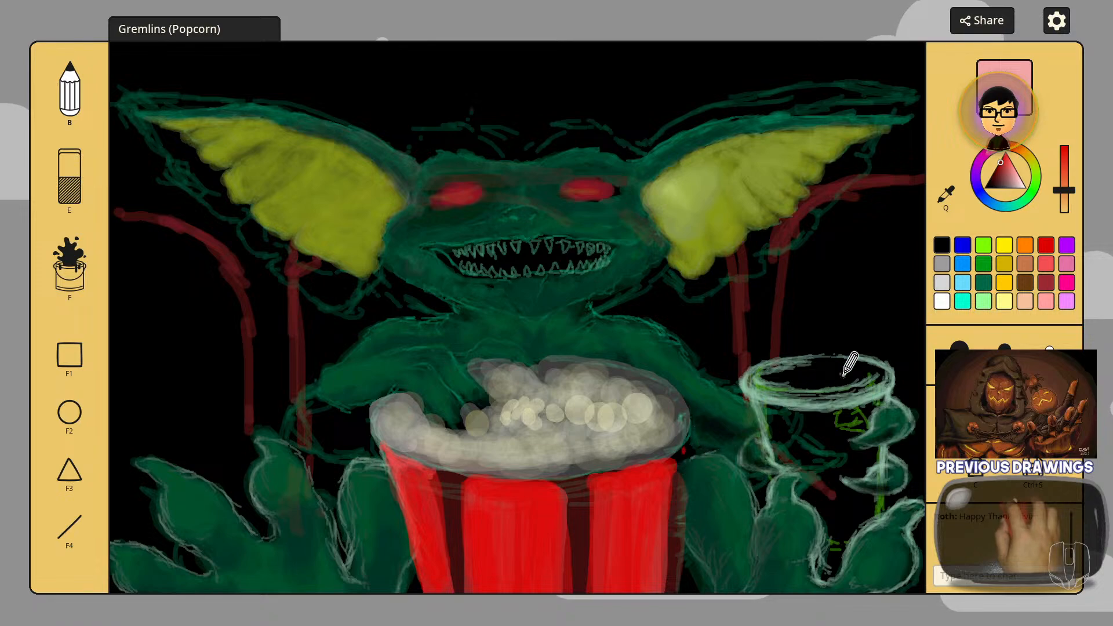
# Step: Paint semi-transparent white stripes in the two dark gaps between the bucket's red stripes
pyautogui.click(942, 306)
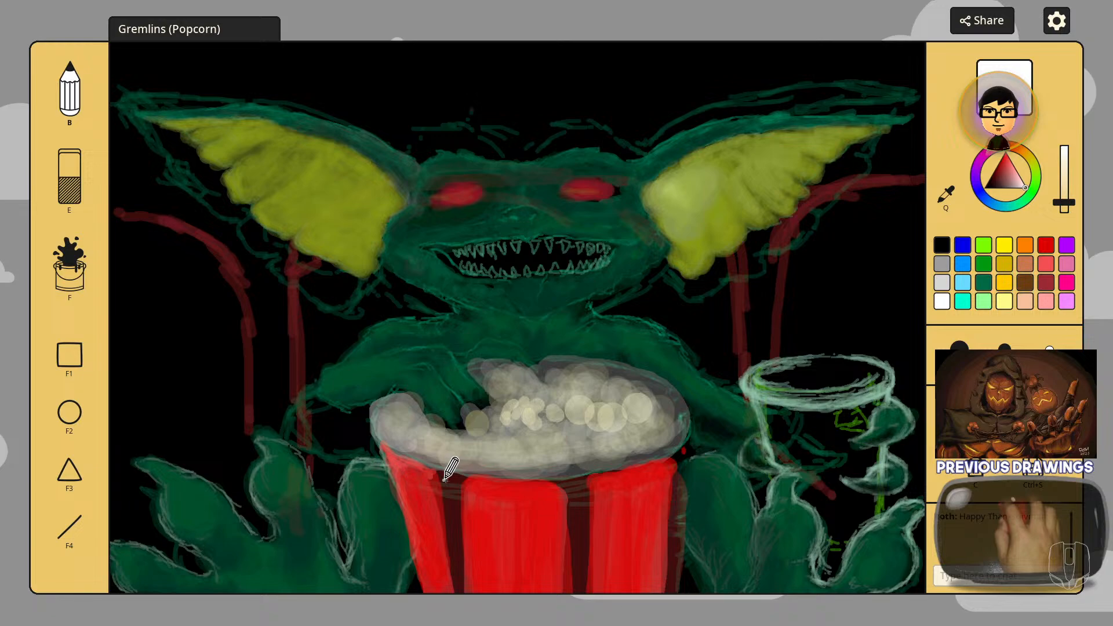
pyautogui.moveTo(447, 471); pyautogui.dragTo(455, 561)
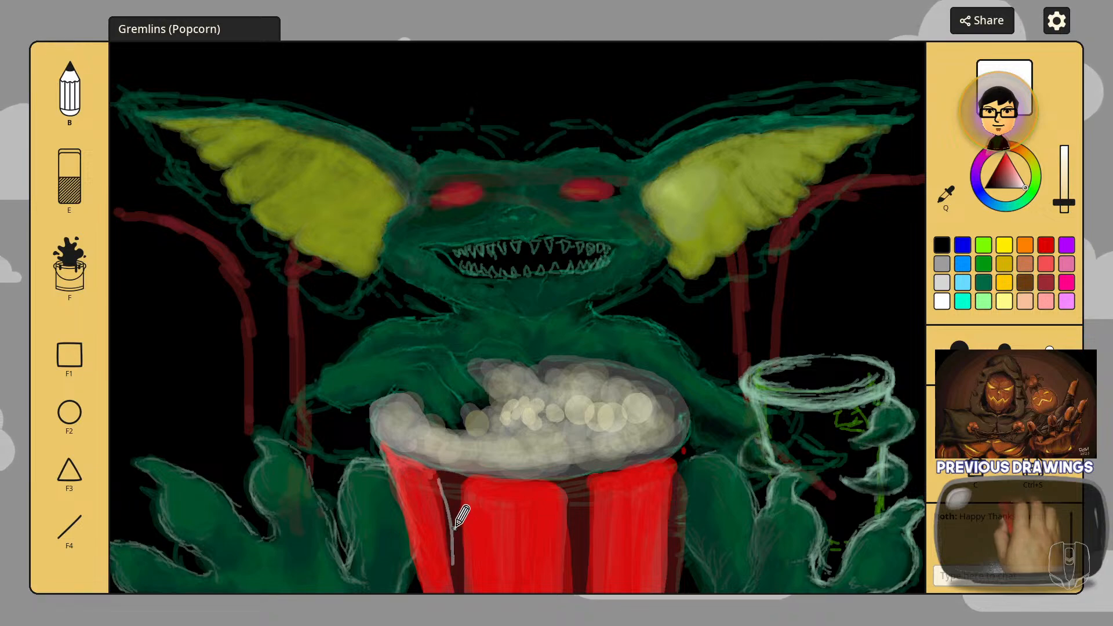
pyautogui.moveTo(445, 504); pyautogui.dragTo(453, 564)
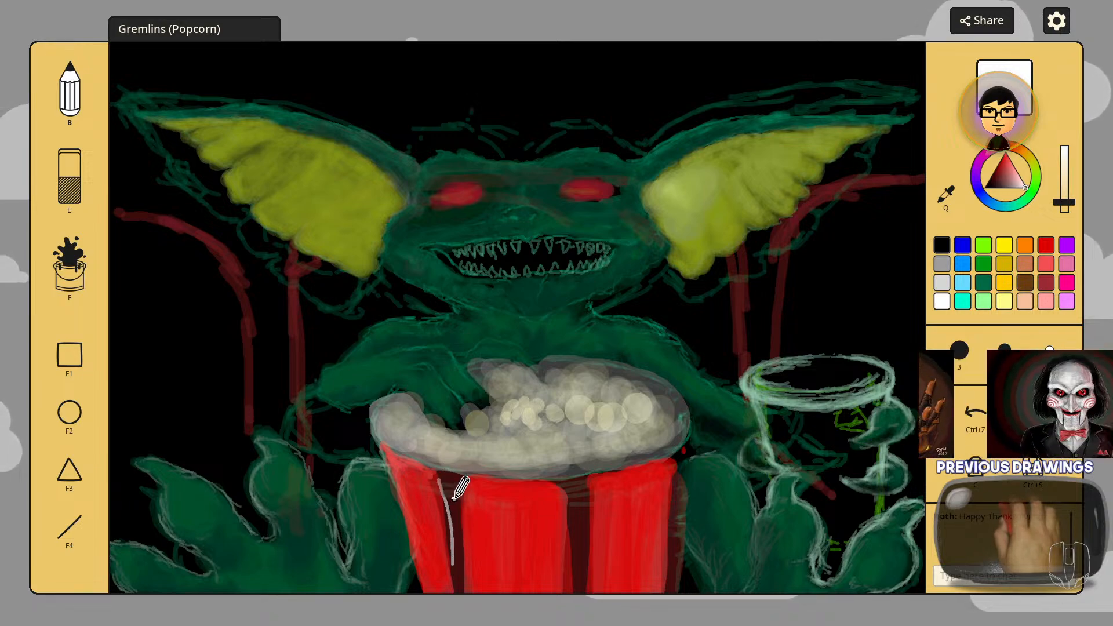
pyautogui.moveTo(455, 492); pyautogui.dragTo(457, 547)
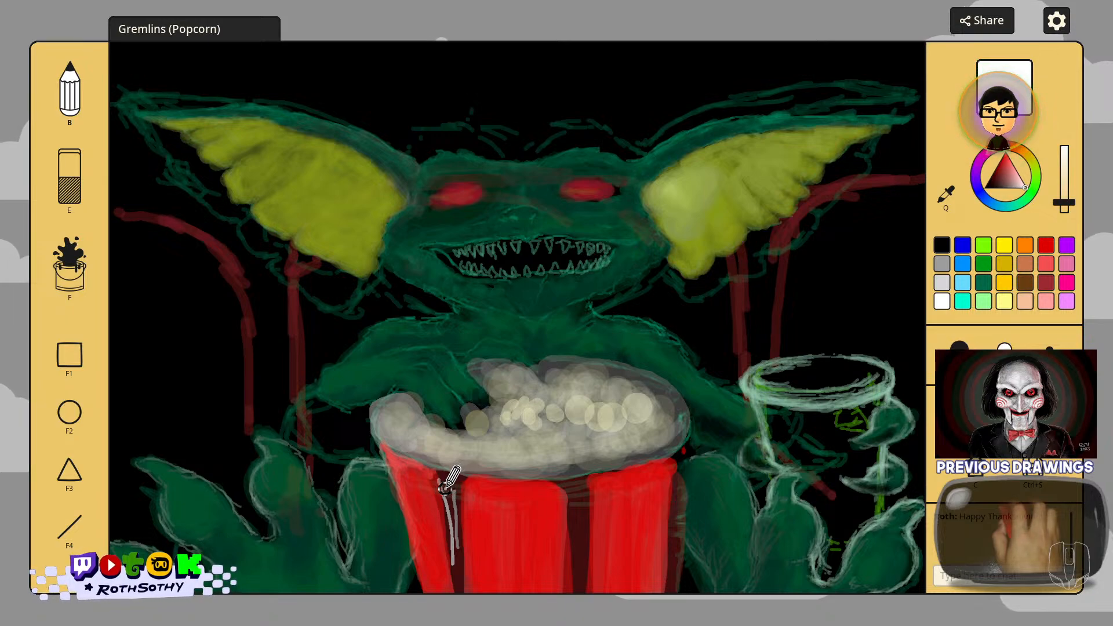
pyautogui.moveTo(442, 485)
pyautogui.mouseDown()
pyautogui.moveTo(449, 528)
pyautogui.moveTo(442, 483)
pyautogui.mouseUp()
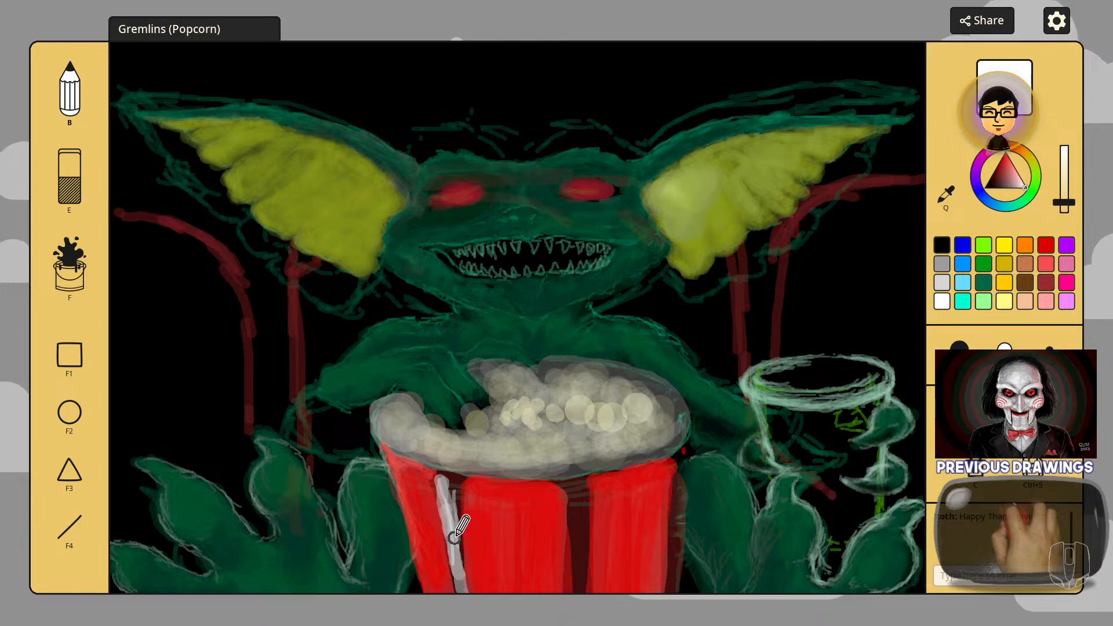
pyautogui.moveTo(458, 519); pyautogui.dragTo(467, 606)
pyautogui.moveTo(455, 528)
pyautogui.mouseDown()
pyautogui.moveTo(462, 606)
pyautogui.moveTo(447, 484)
pyautogui.moveTo(449, 511)
pyautogui.moveTo(456, 496)
pyautogui.mouseUp()
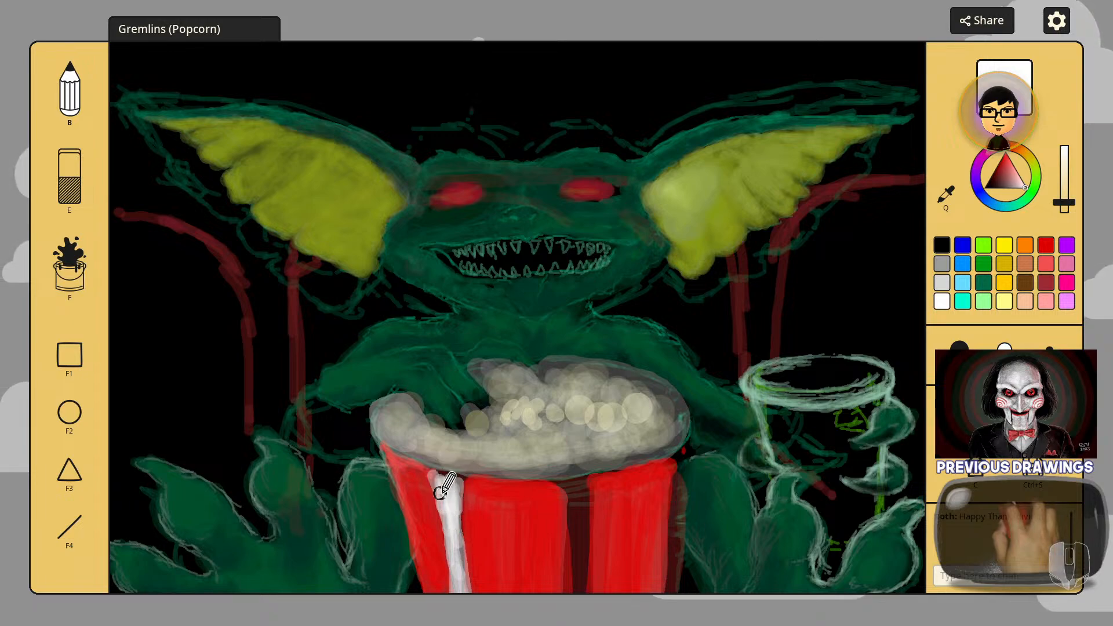
pyautogui.moveTo(439, 502); pyautogui.dragTo(467, 583)
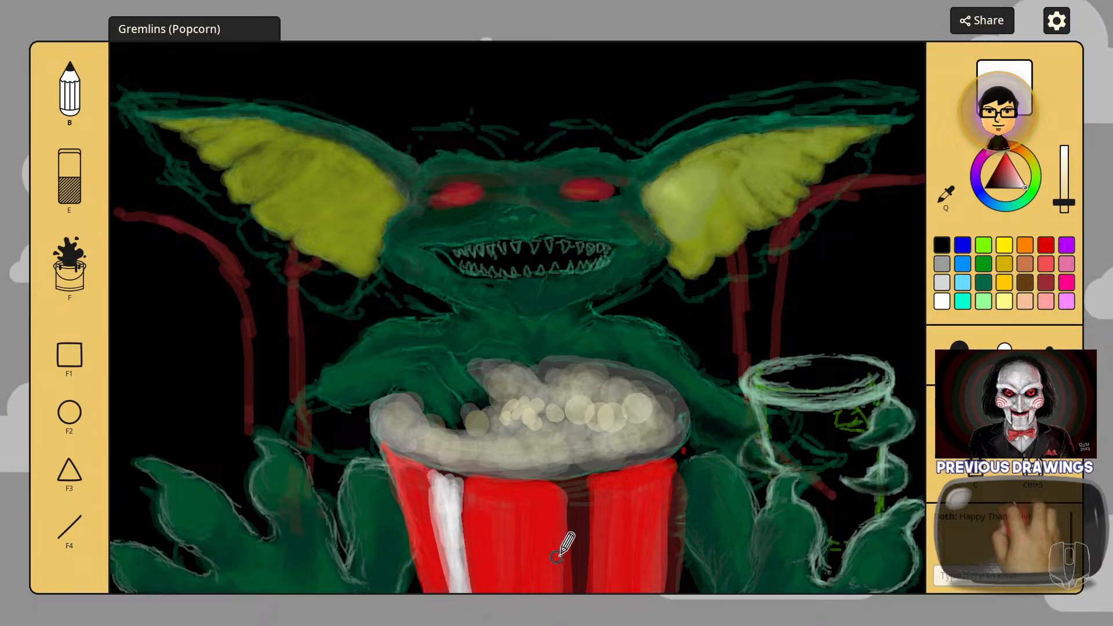
pyautogui.moveTo(563, 497)
pyautogui.mouseDown()
pyautogui.moveTo(566, 599)
pyautogui.moveTo(586, 487)
pyautogui.moveTo(569, 530)
pyautogui.moveTo(572, 493)
pyautogui.moveTo(575, 579)
pyautogui.moveTo(578, 562)
pyautogui.mouseUp()
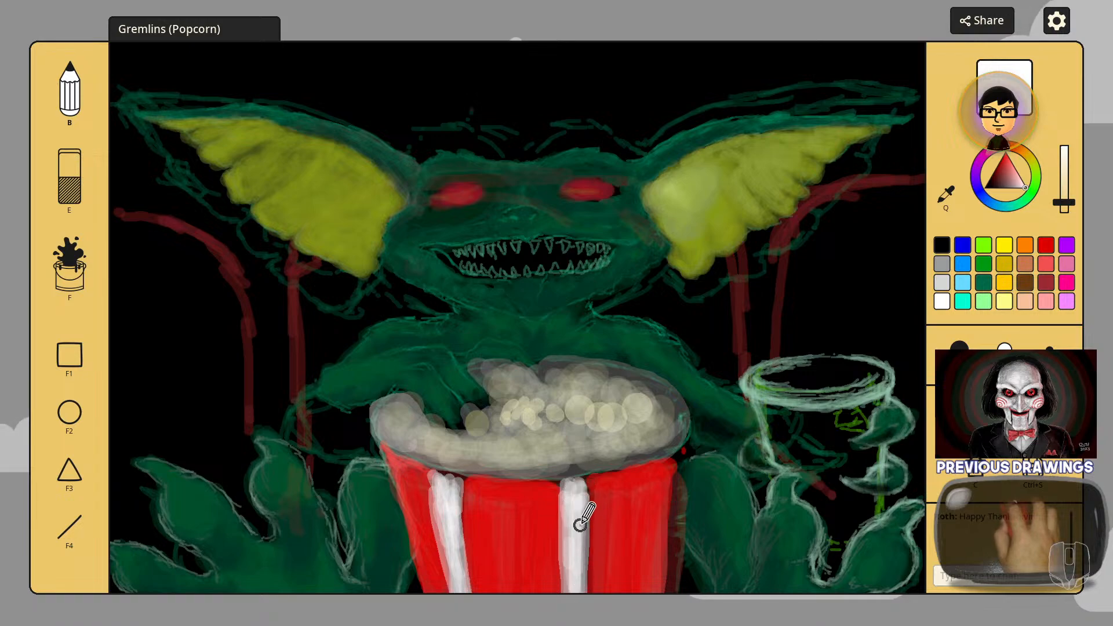
pyautogui.moveTo(568, 505); pyautogui.dragTo(571, 576)
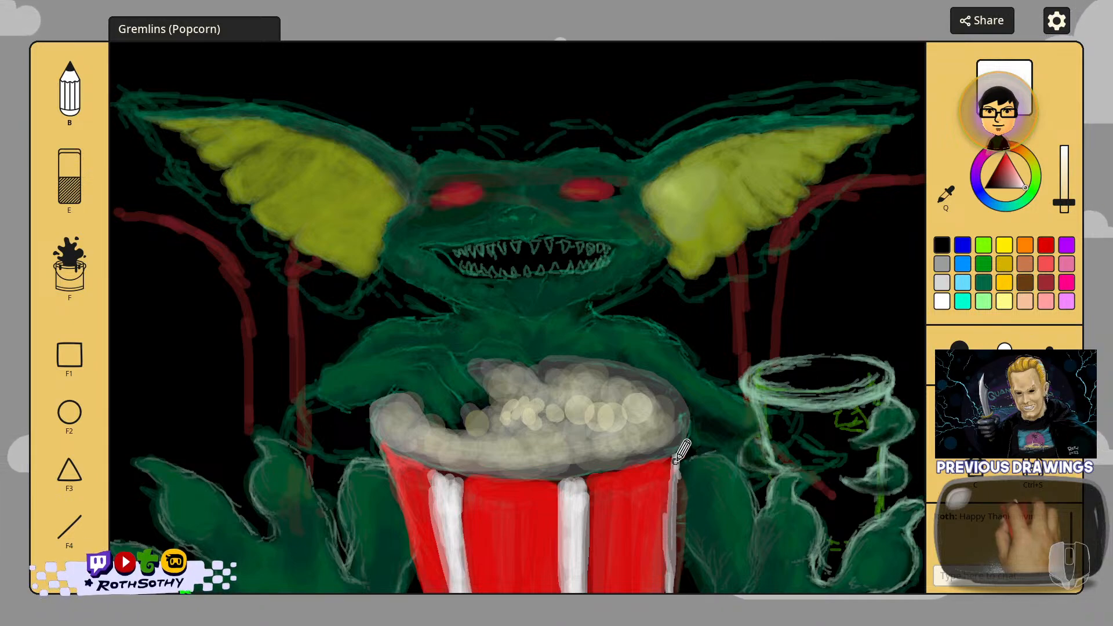
# Step: Paint the popcorn bucket's right edge and the rim around its opening in semi-transparent white, and save the drawing
pyautogui.moveTo(677, 455); pyautogui.dragTo(670, 571)
pyautogui.moveTo(678, 457); pyautogui.dragTo(669, 585)
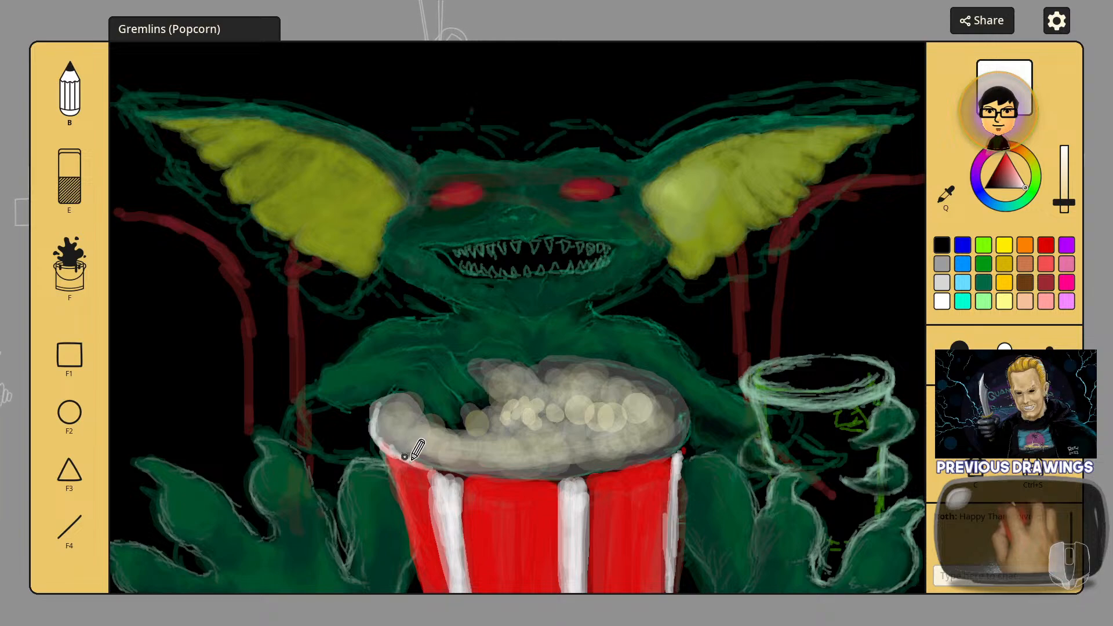
pyautogui.moveTo(404, 457); pyautogui.dragTo(446, 469)
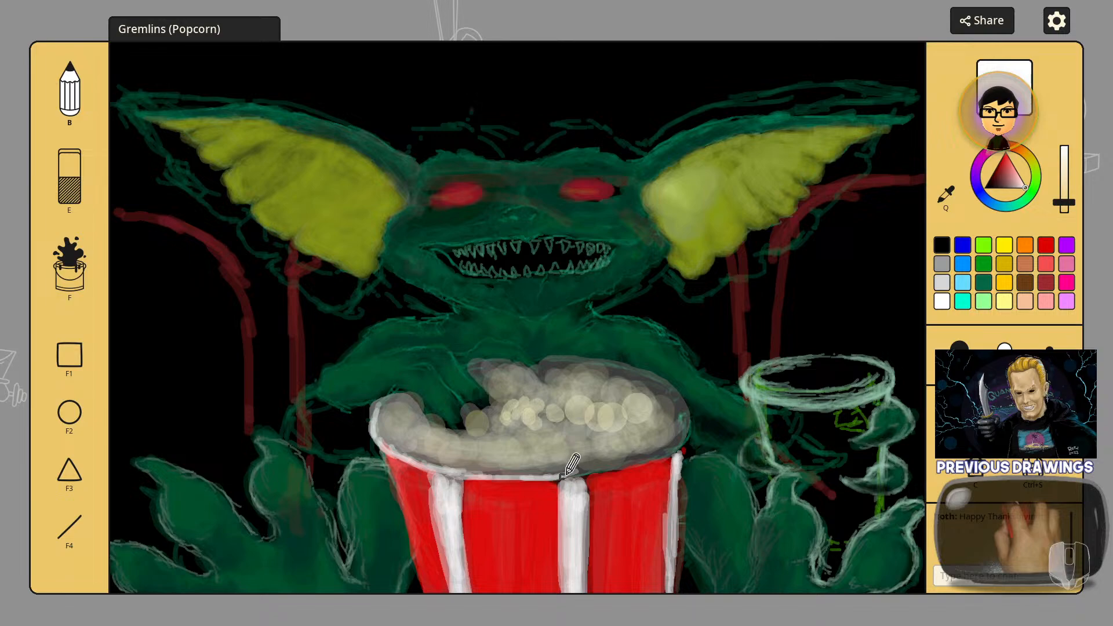
pyautogui.moveTo(562, 476); pyautogui.dragTo(651, 457)
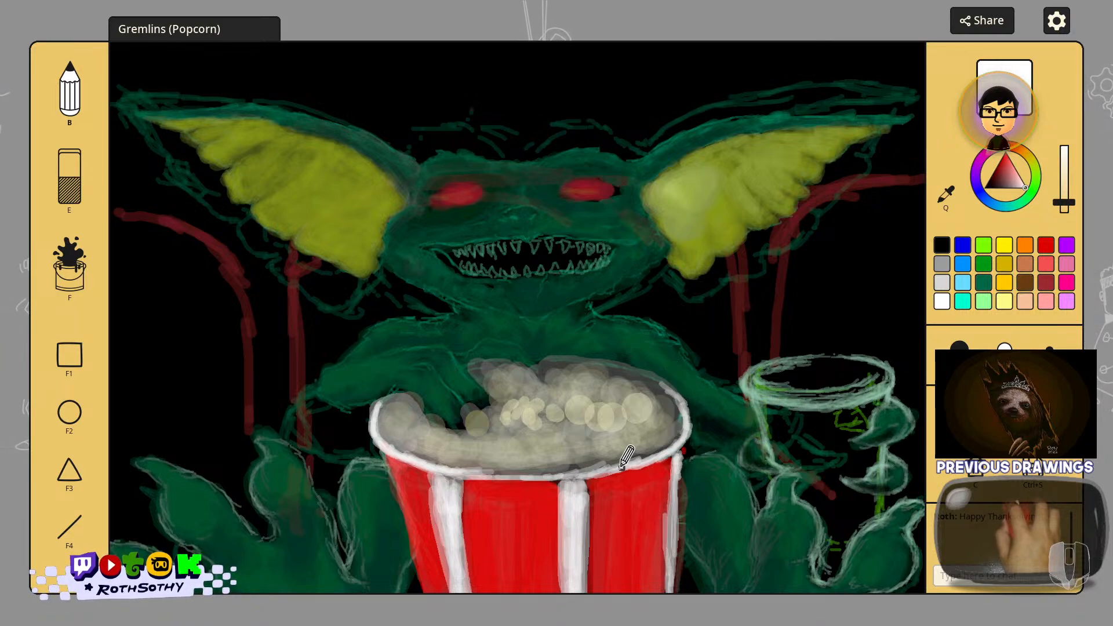
pyautogui.moveTo(471, 478); pyautogui.dragTo(545, 485)
pyautogui.moveTo(479, 478); pyautogui.dragTo(536, 483)
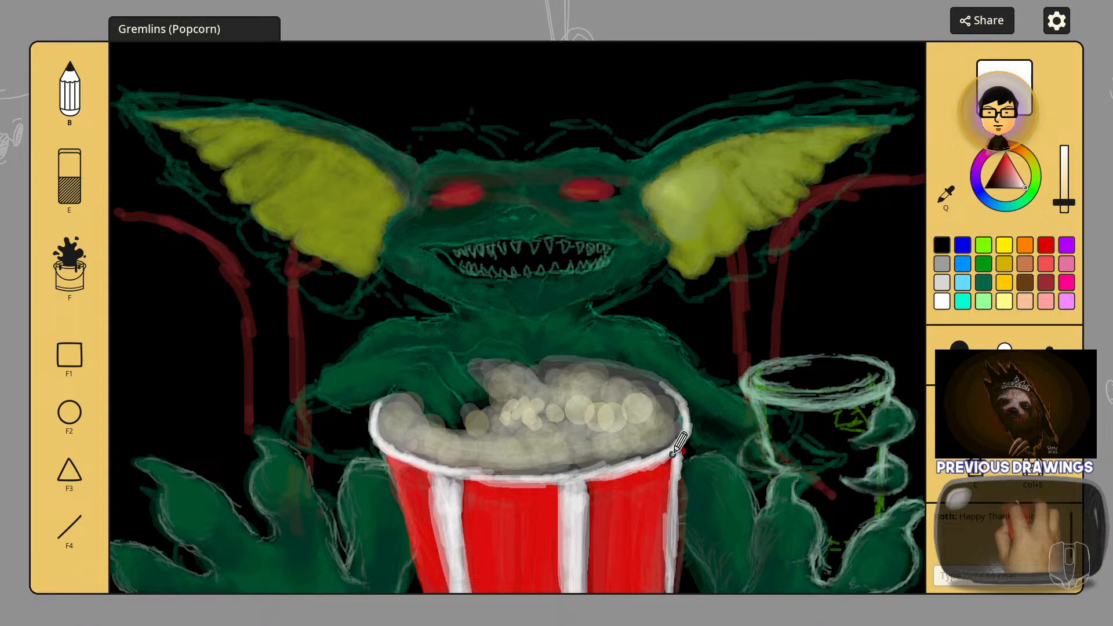
pyautogui.hotkey('ctrl', 's')
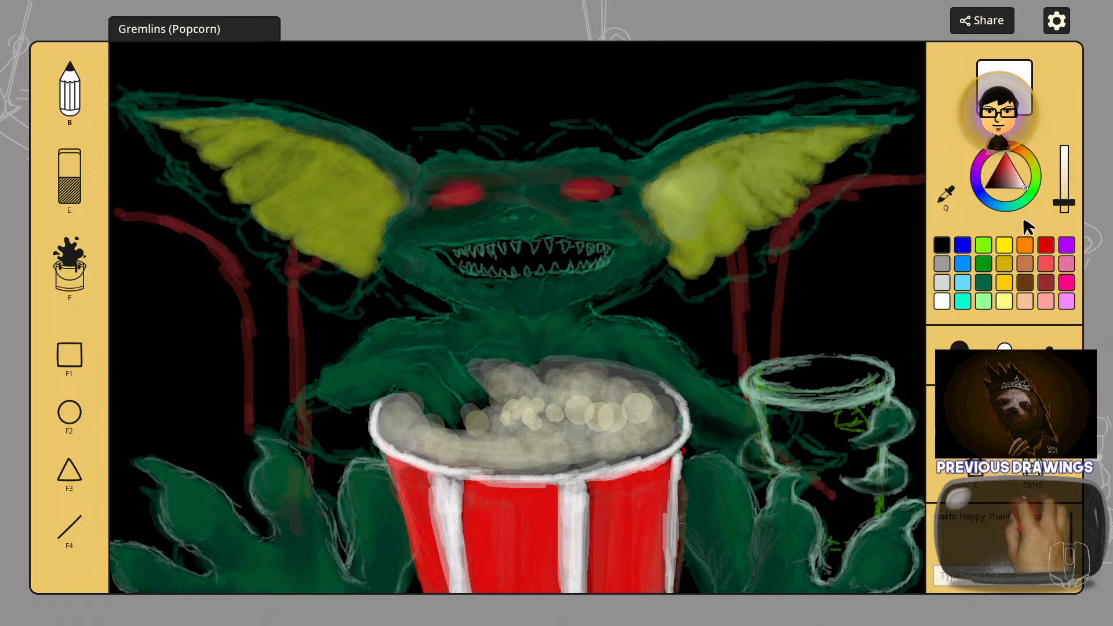
# Step: Paint the left side and lower part of the drink cup in semi-transparent red sampled from the bucket
pyautogui.click(946, 197)
pyautogui.click(639, 516)
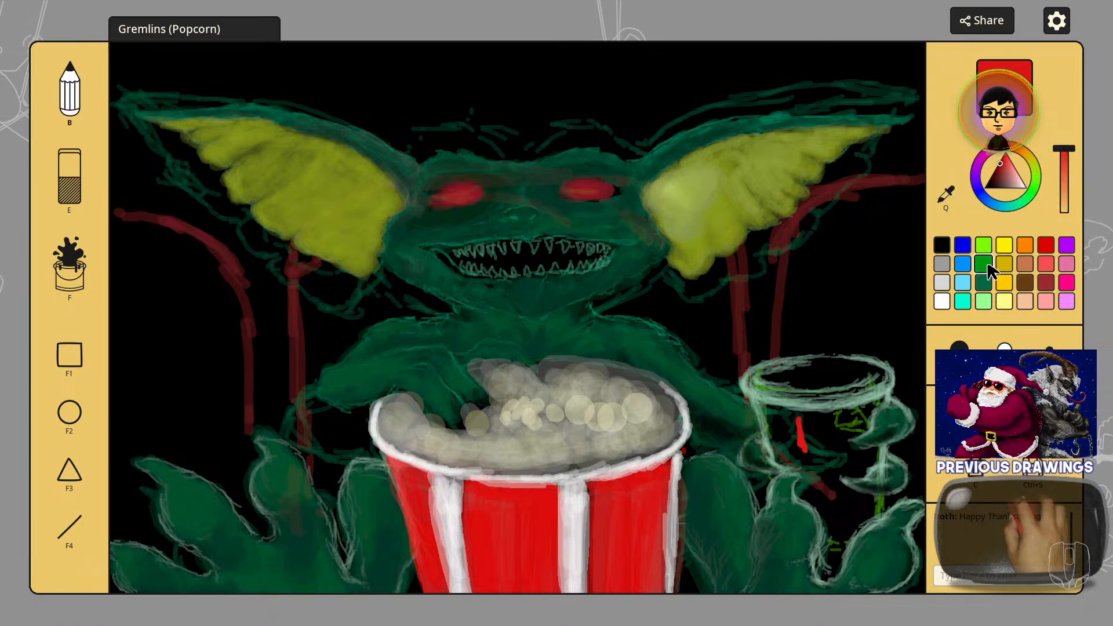
pyautogui.click(1064, 187)
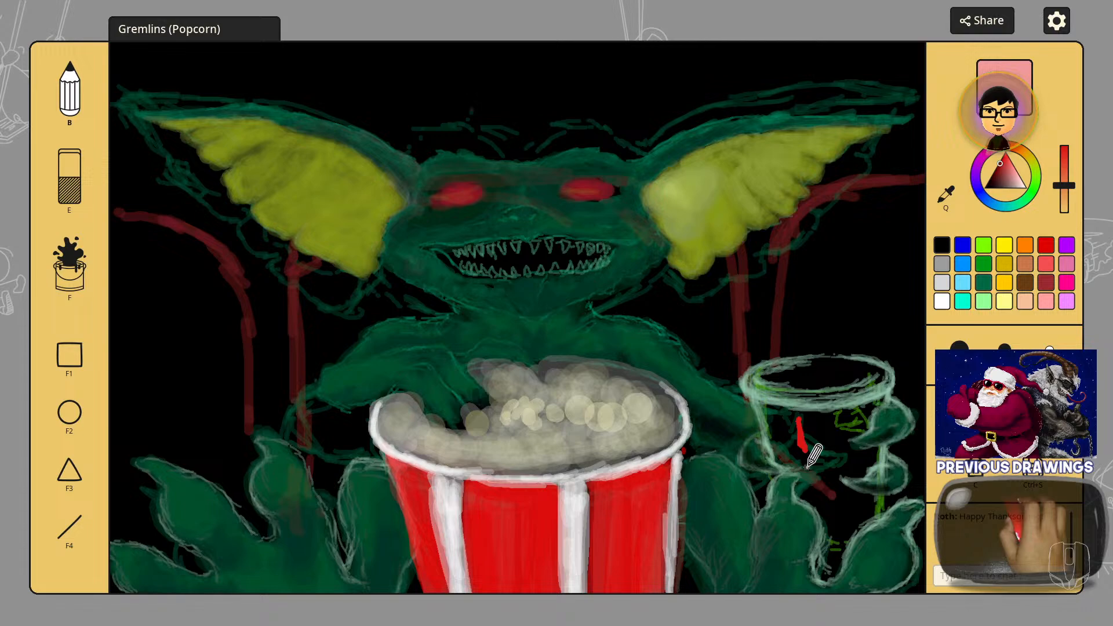
pyautogui.scroll(1, 821, 444)
pyautogui.moveTo(785, 422)
pyautogui.mouseDown()
pyautogui.moveTo(793, 440)
pyautogui.moveTo(766, 422)
pyautogui.moveTo(772, 437)
pyautogui.moveTo(765, 411)
pyautogui.moveTo(771, 447)
pyautogui.moveTo(816, 482)
pyautogui.moveTo(838, 550)
pyautogui.moveTo(848, 520)
pyautogui.moveTo(818, 463)
pyautogui.mouseUp()
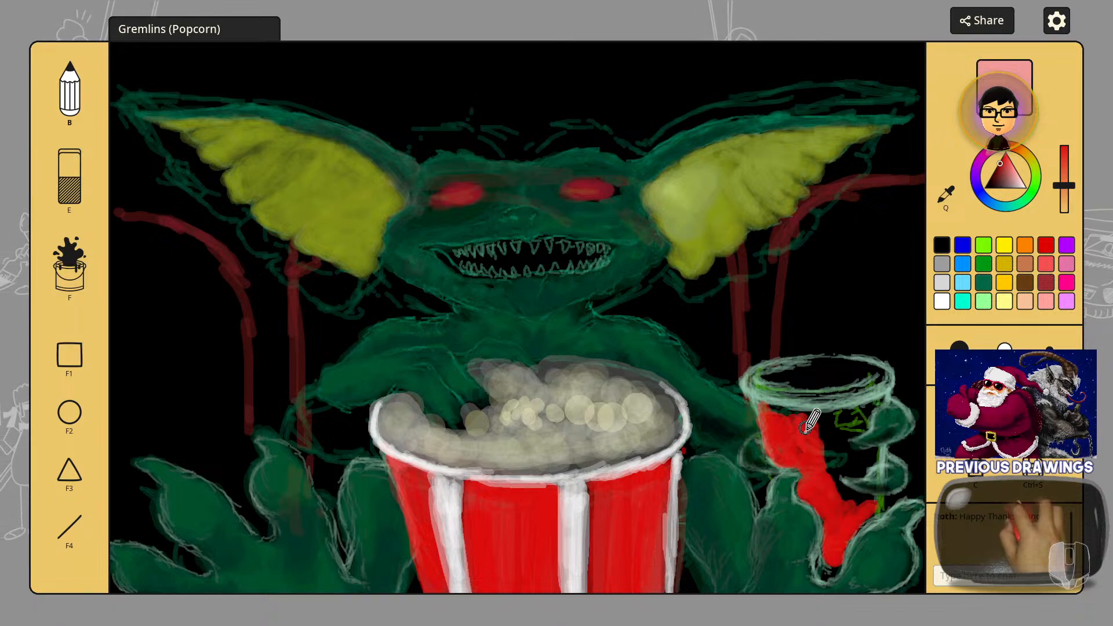
# Step: Fill the rest of the cup with semi-transparent red up to the lid and between the gremlin's fingers
pyautogui.moveTo(810, 421); pyautogui.dragTo(834, 453)
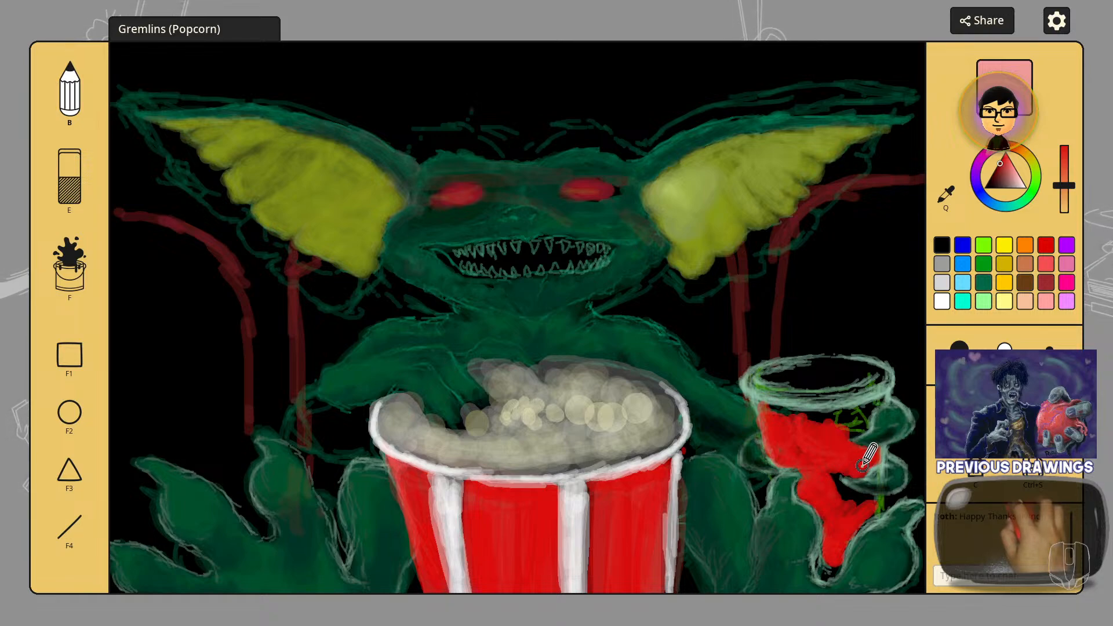
pyautogui.moveTo(835, 476); pyautogui.dragTo(855, 507)
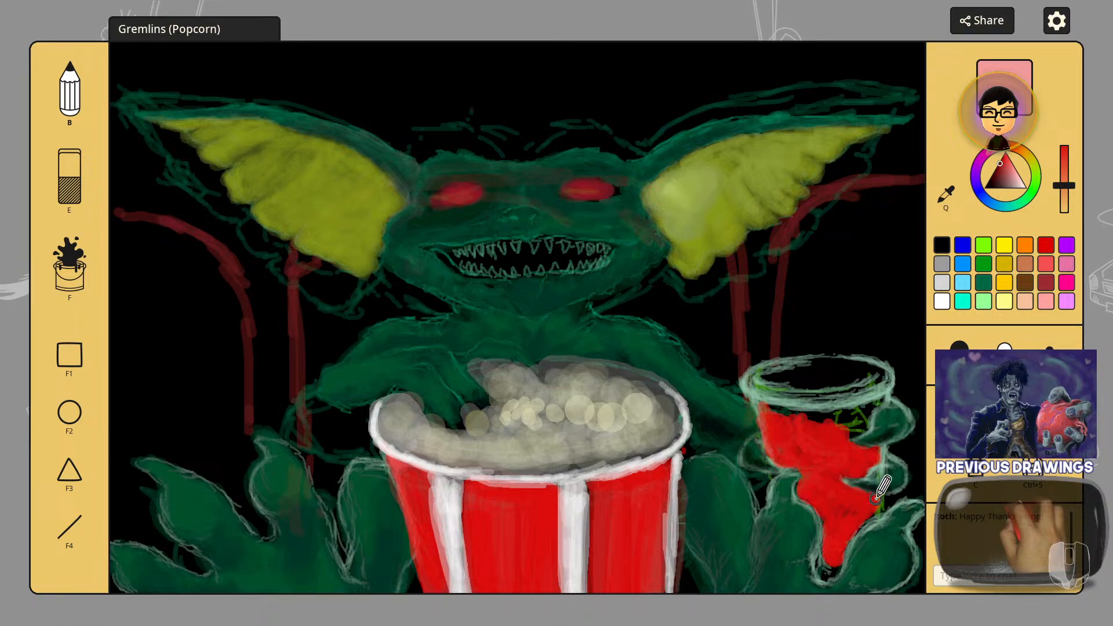
pyautogui.moveTo(849, 426)
pyautogui.mouseDown()
pyautogui.moveTo(810, 424)
pyautogui.moveTo(880, 403)
pyautogui.mouseUp()
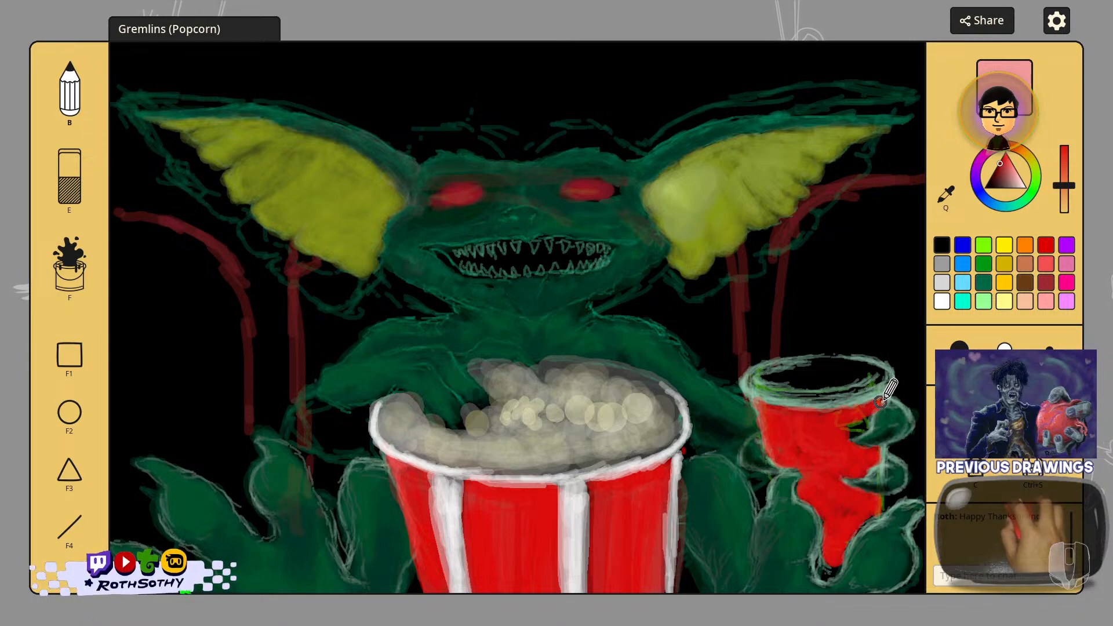
pyautogui.scroll(-1, 884, 400)
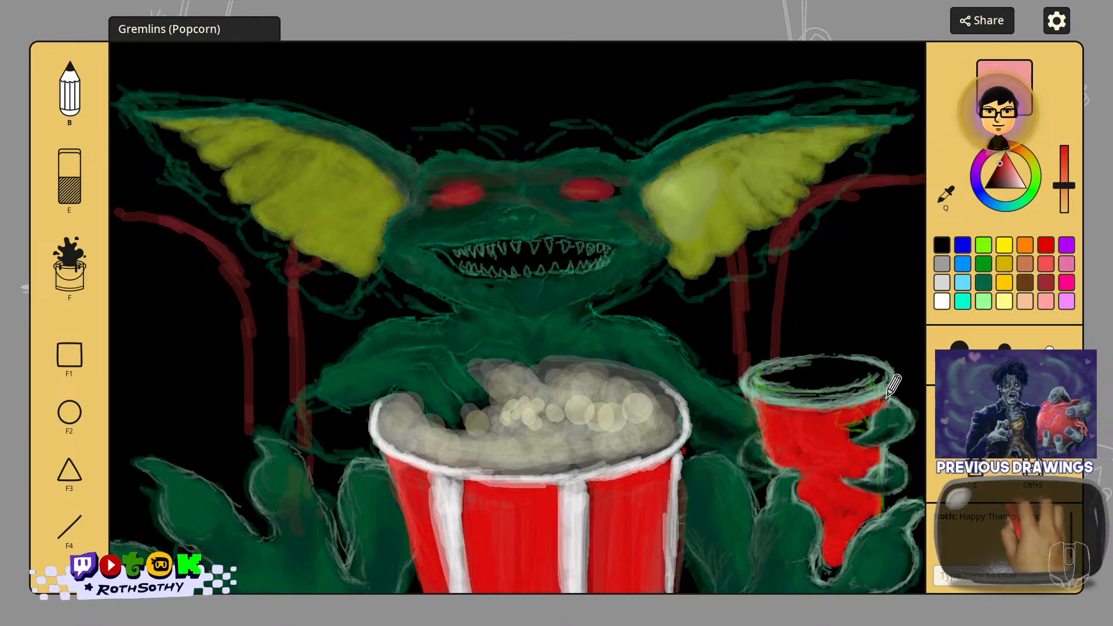
pyautogui.moveTo(869, 411)
pyautogui.mouseDown()
pyautogui.moveTo(868, 431)
pyautogui.moveTo(849, 430)
pyautogui.mouseUp()
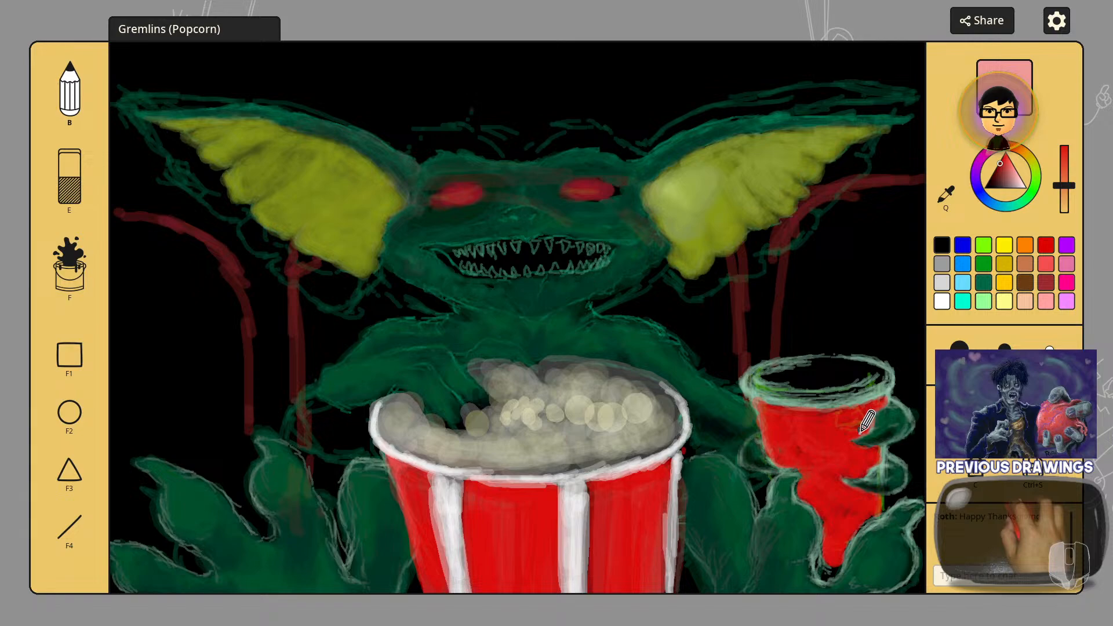
pyautogui.moveTo(838, 438); pyautogui.dragTo(852, 448)
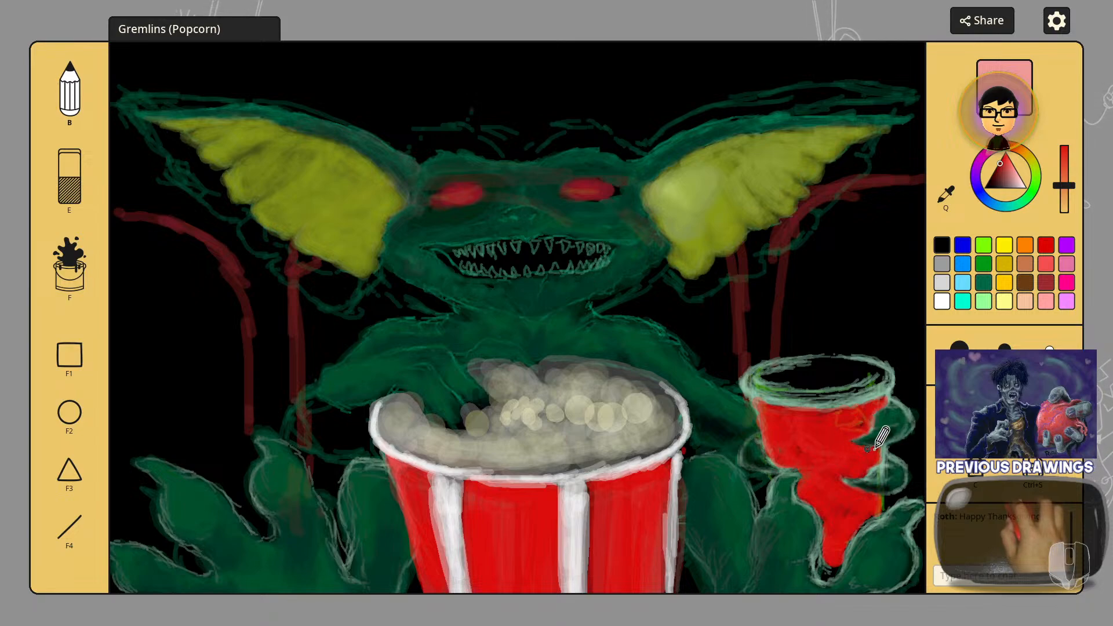
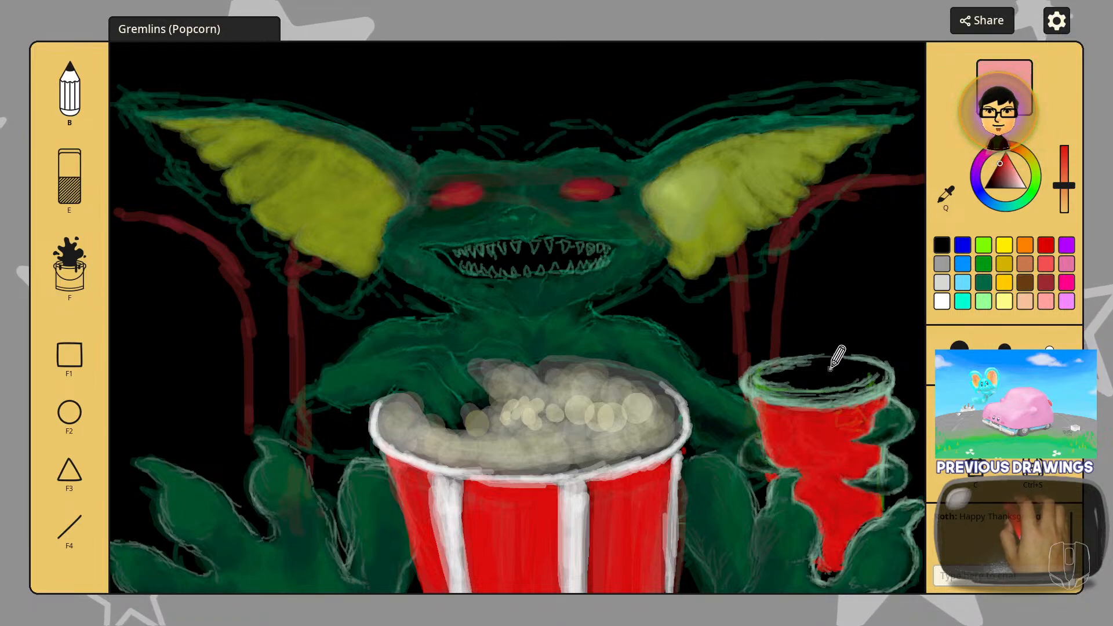
# Step: Fill the drink cup's oval lid with nearly transparent white using a larger brush
pyautogui.click(942, 300)
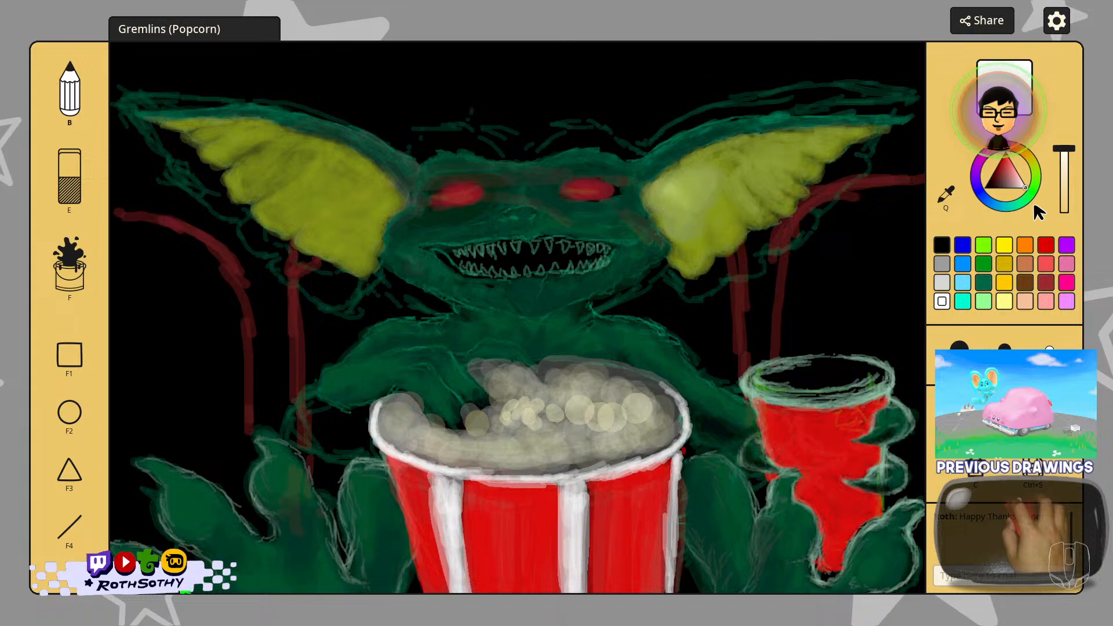
pyautogui.click(1065, 208)
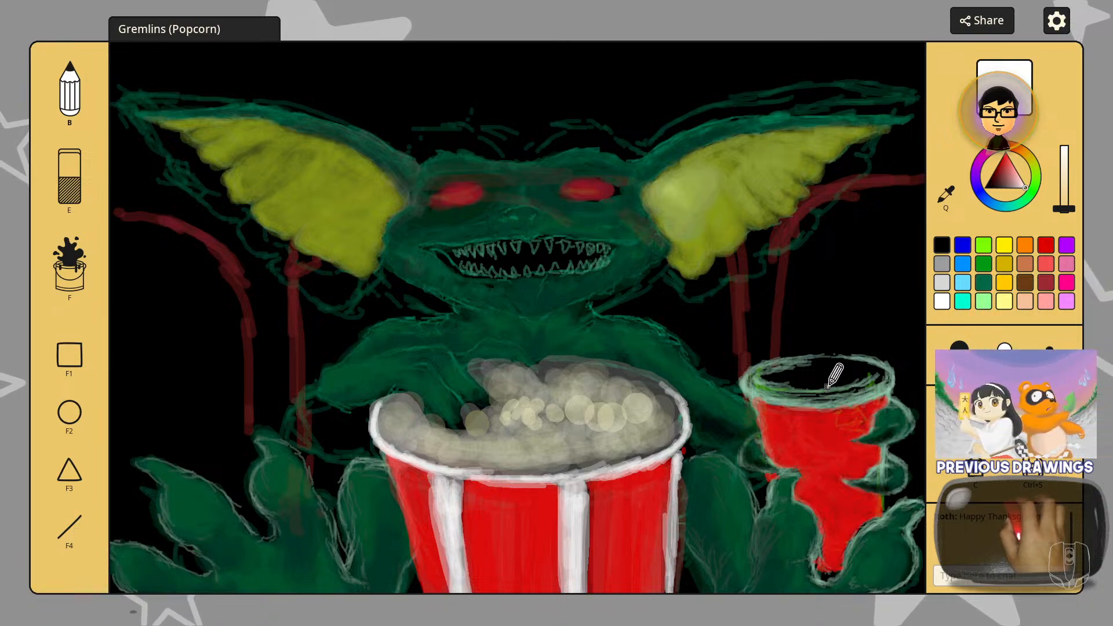
pyautogui.scroll(1, 813, 378)
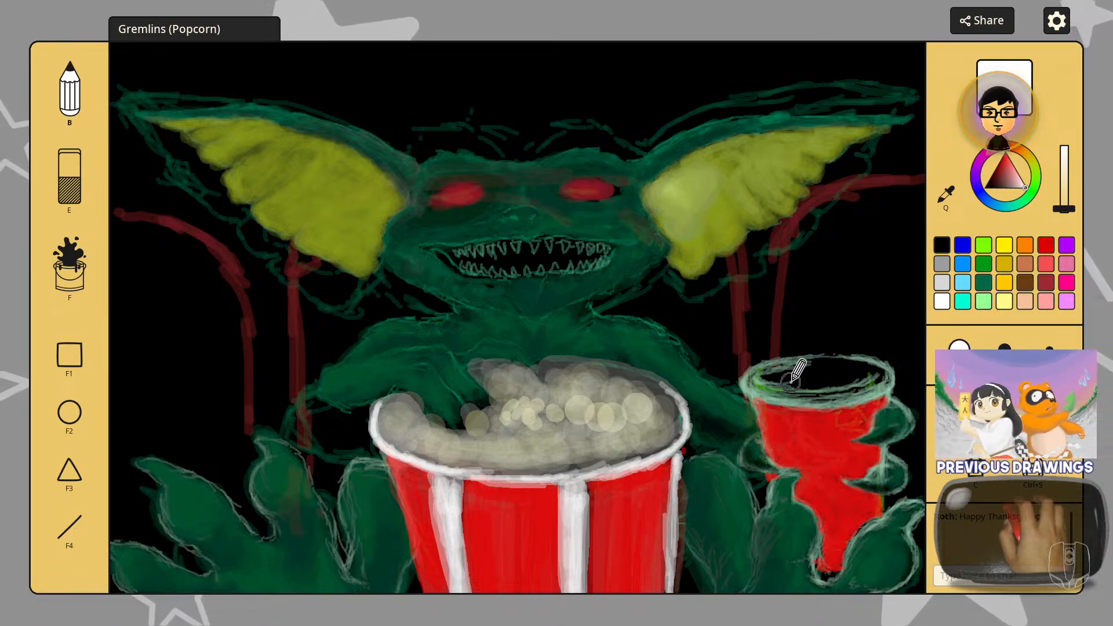
pyautogui.moveTo(749, 383)
pyautogui.mouseDown()
pyautogui.moveTo(824, 396)
pyautogui.moveTo(884, 371)
pyautogui.moveTo(815, 365)
pyautogui.moveTo(778, 380)
pyautogui.moveTo(819, 356)
pyautogui.moveTo(774, 360)
pyautogui.moveTo(757, 380)
pyautogui.moveTo(845, 362)
pyautogui.moveTo(887, 371)
pyautogui.moveTo(800, 374)
pyautogui.moveTo(845, 380)
pyautogui.moveTo(824, 381)
pyautogui.mouseUp()
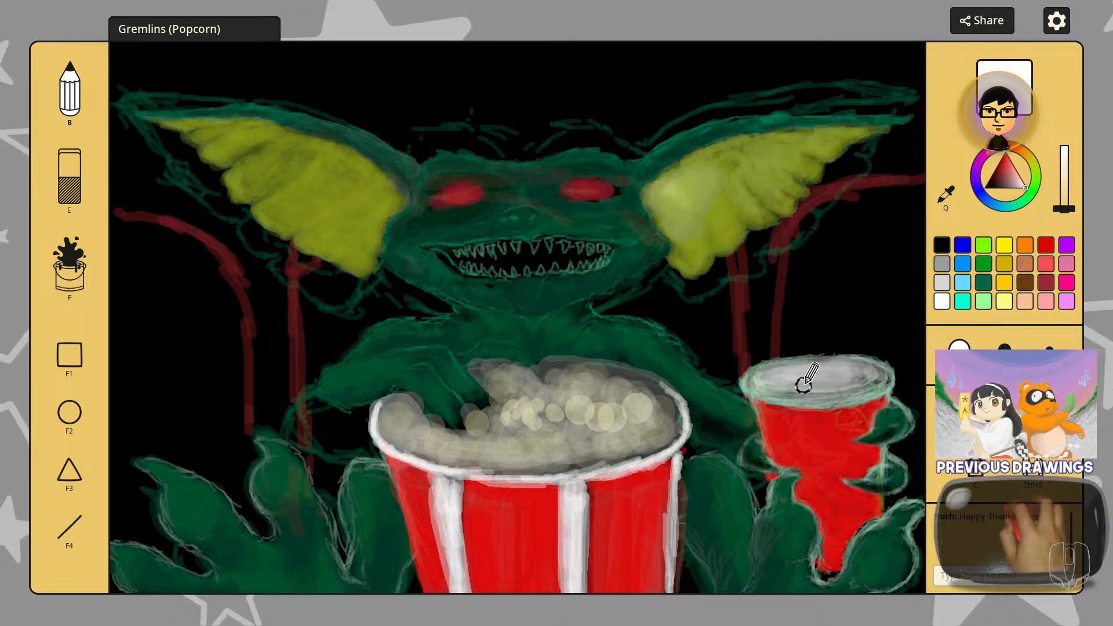
pyautogui.moveTo(857, 380); pyautogui.dragTo(784, 384)
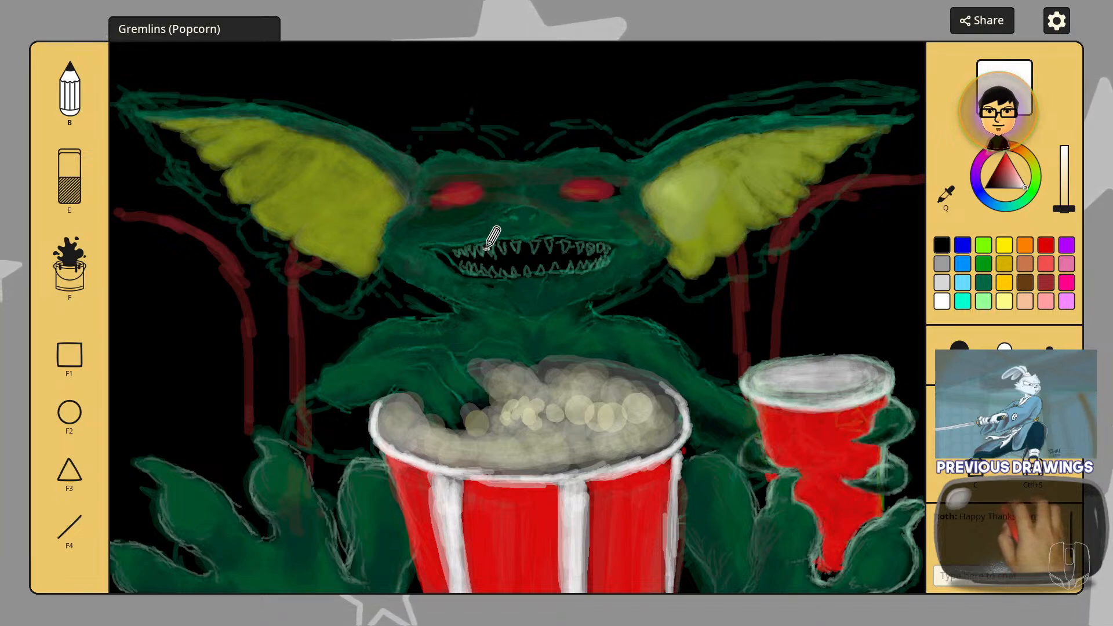
# Step: Paint the inside of the gremlin's mouth in nearly transparent dark red and darken its upper part behind the teeth
pyautogui.click(1047, 284)
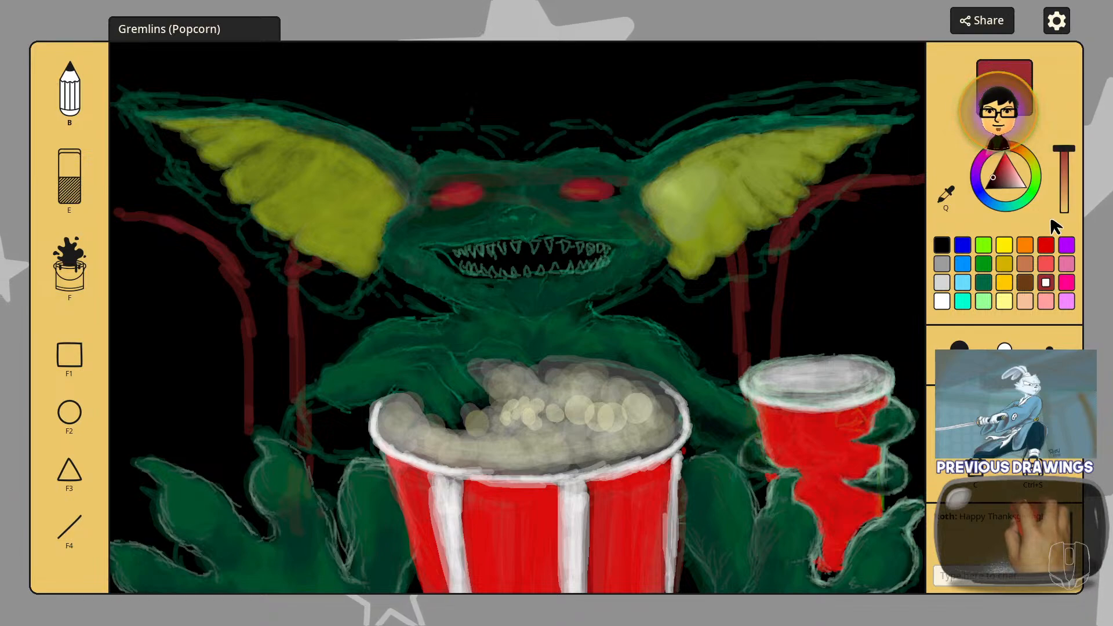
pyautogui.scroll(-1, 497, 283)
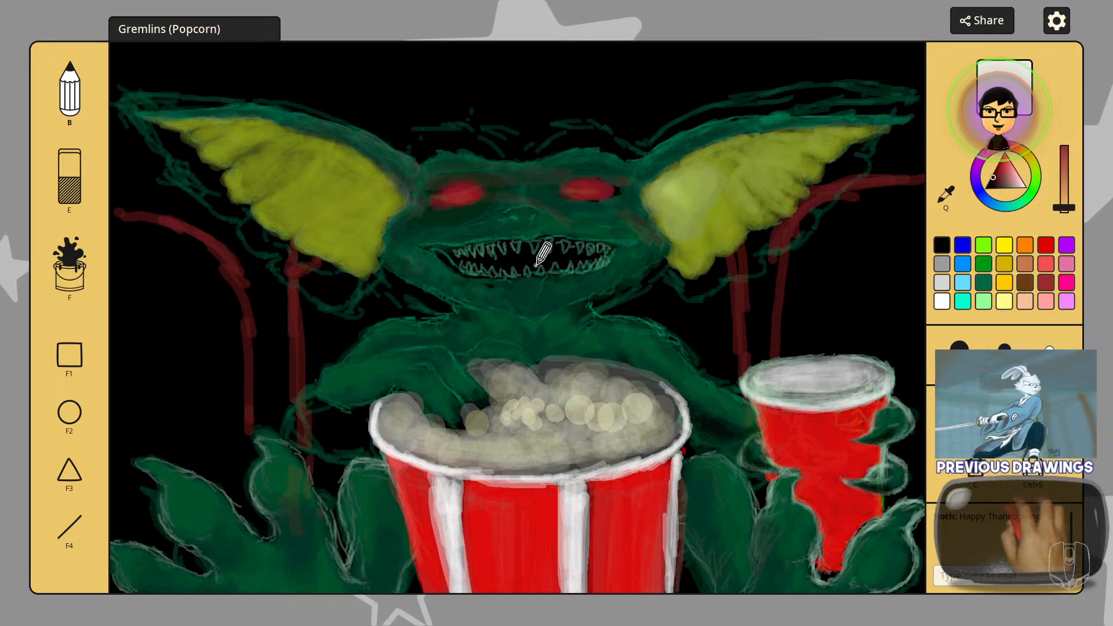
pyautogui.moveTo(529, 262)
pyautogui.mouseDown()
pyautogui.moveTo(507, 265)
pyautogui.moveTo(530, 263)
pyautogui.mouseUp()
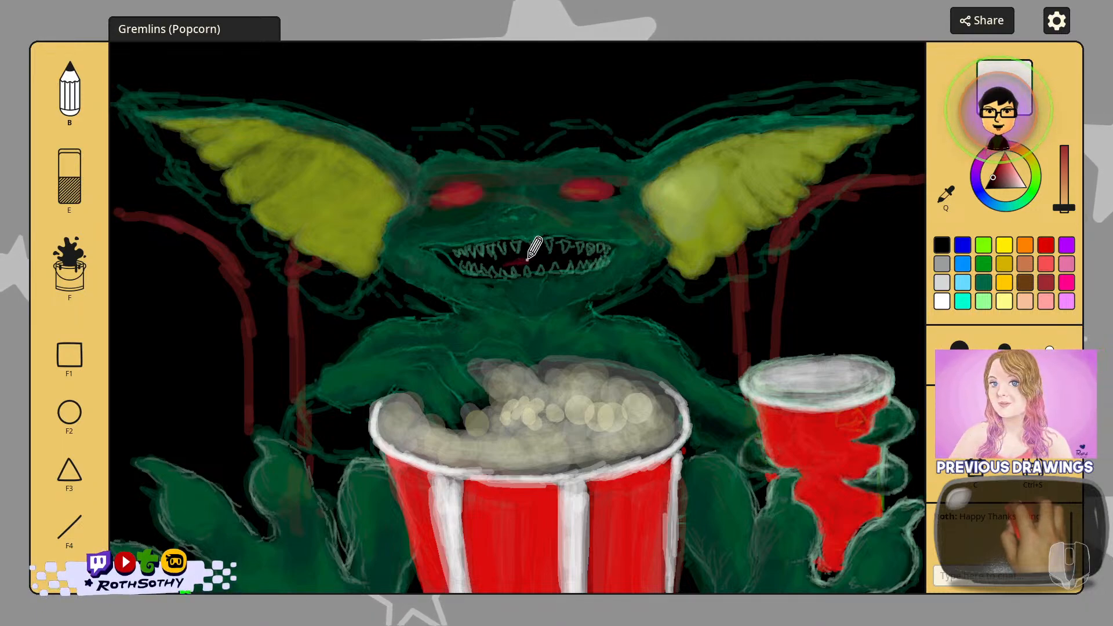
pyautogui.moveTo(532, 262); pyautogui.dragTo(547, 261)
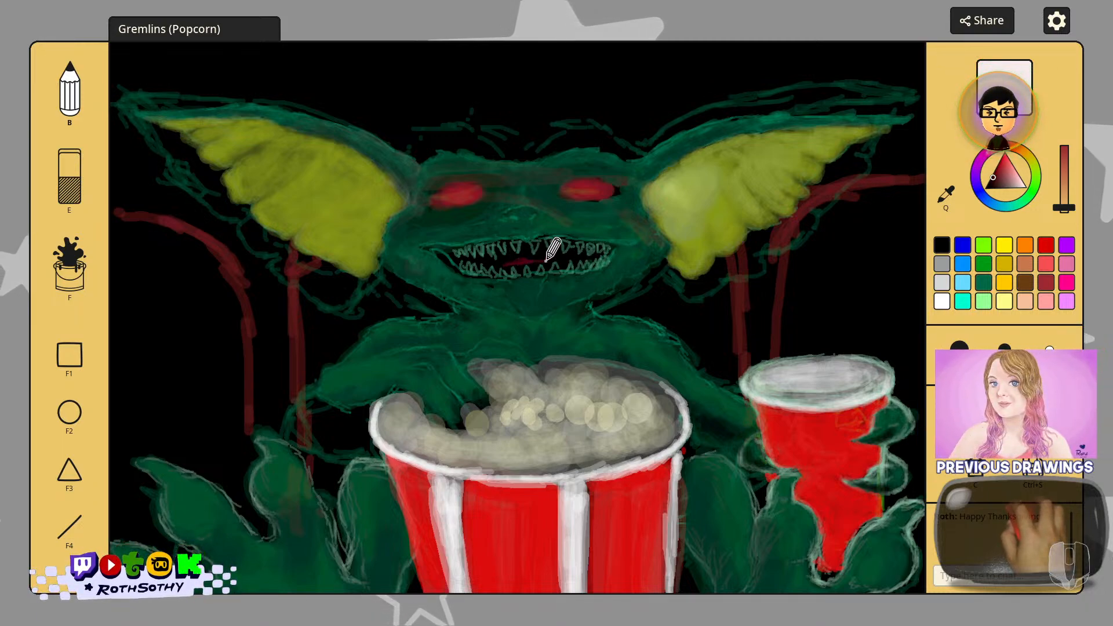
pyautogui.hotkey('ctrl', 'z')
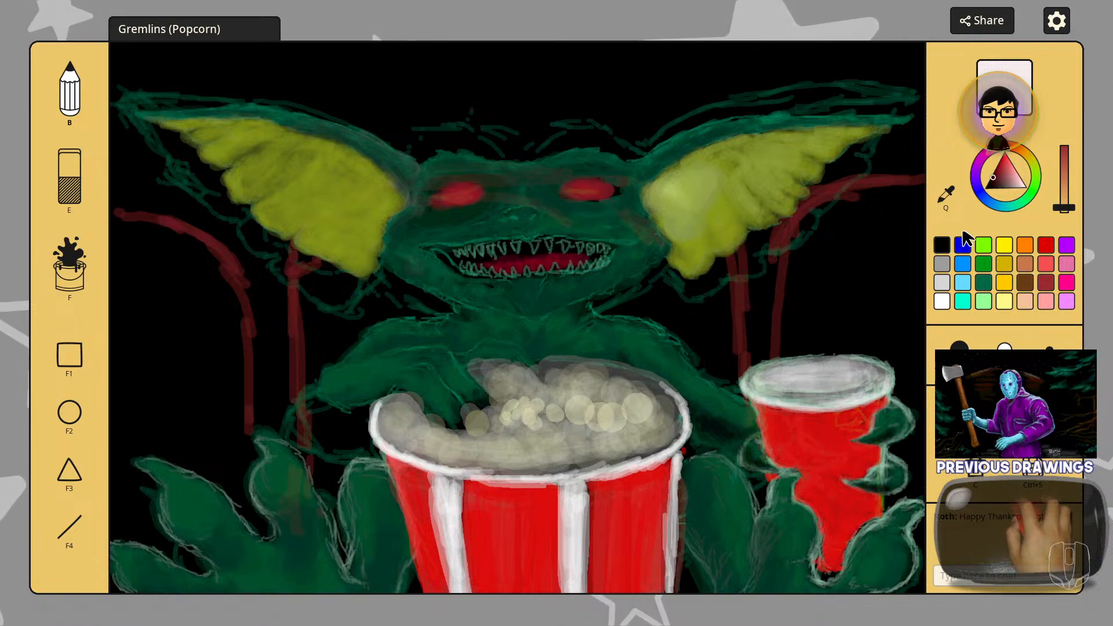
pyautogui.click(941, 262)
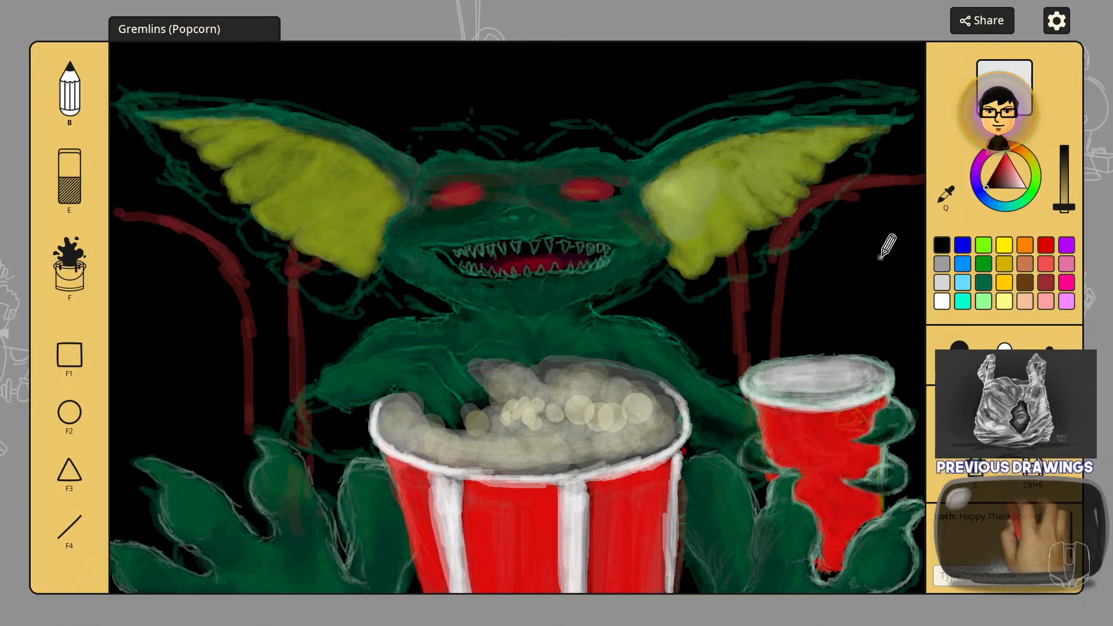
# Step: Paint the gums along the edge of the gremlin's mouth in a nearly transparent muted pink
pyautogui.click(1061, 302)
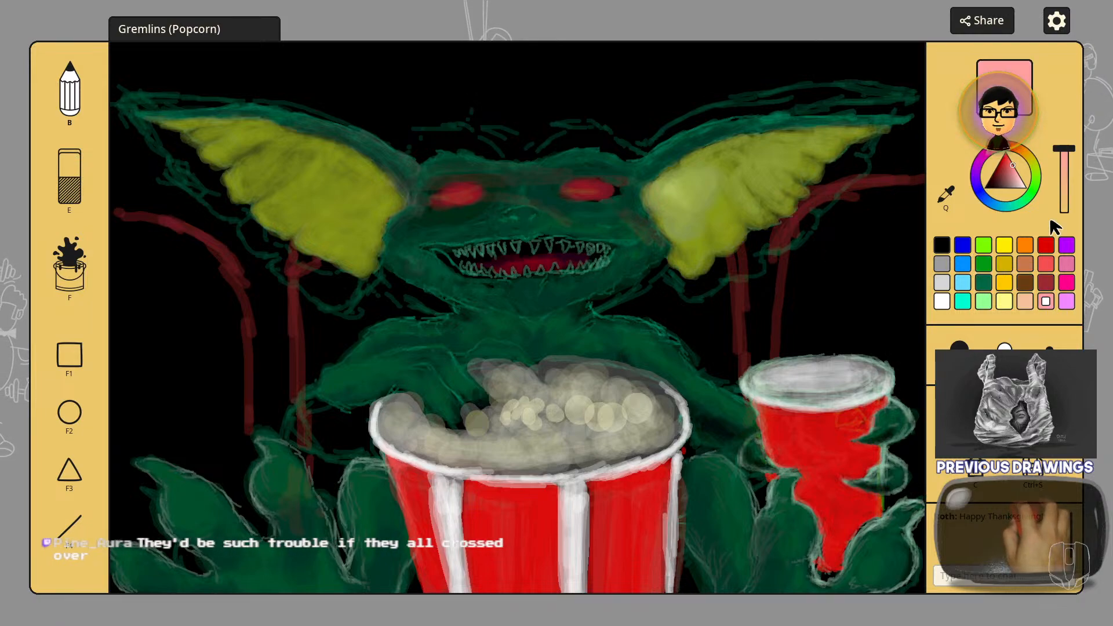
pyautogui.click(1012, 181)
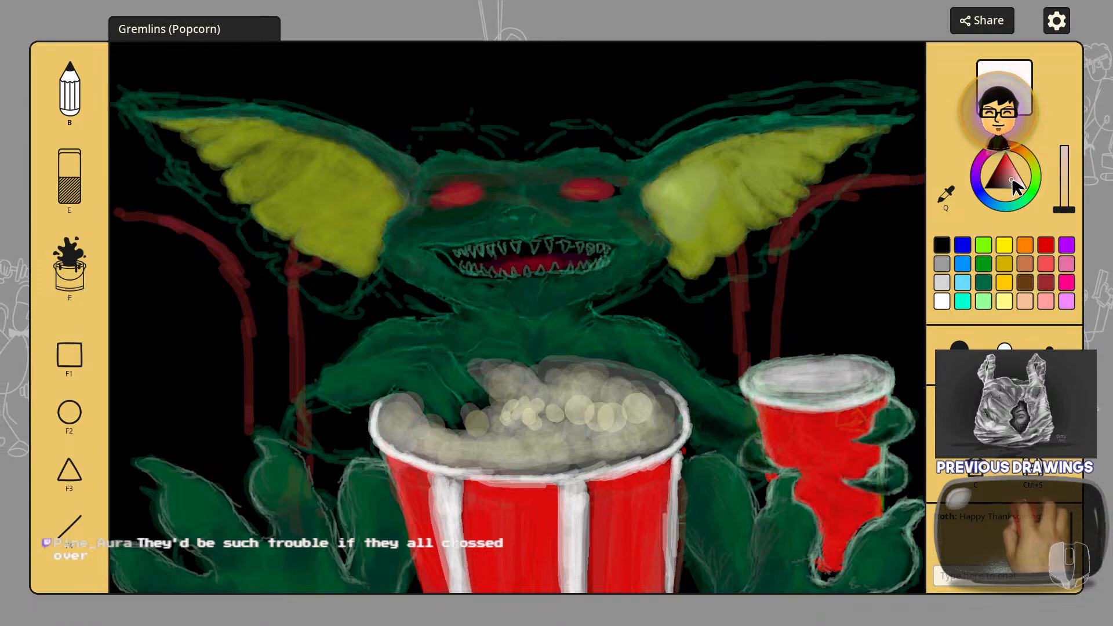
pyautogui.click(1007, 176)
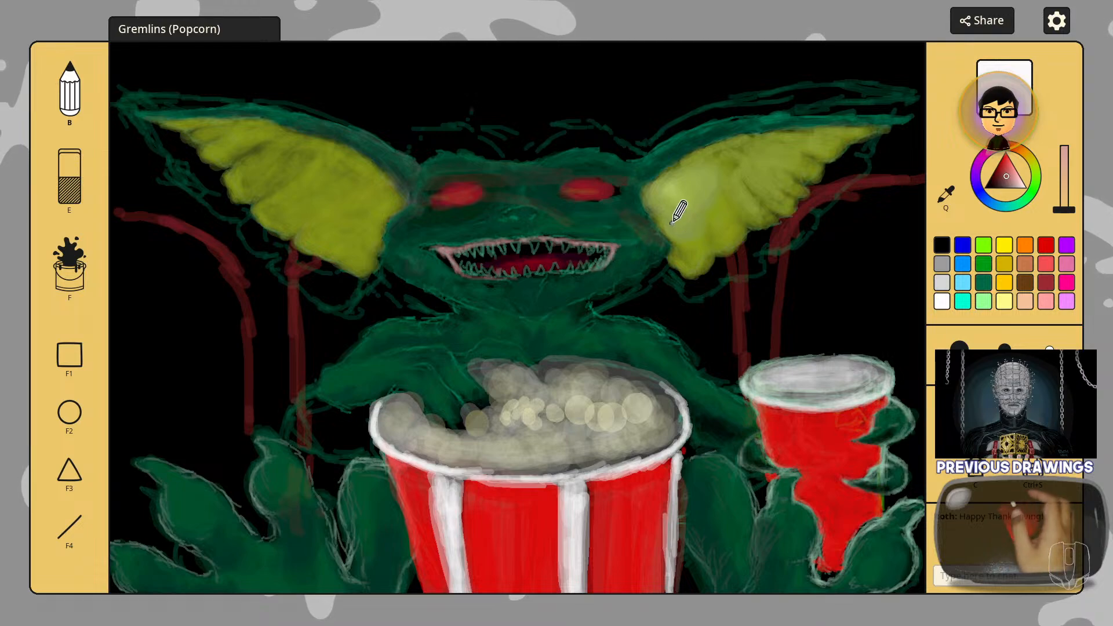
# Step: Paint the gremlin's teeth in nearly transparent dark yellow, starting with the upper front ones, and save the drawing
pyautogui.click(939, 300)
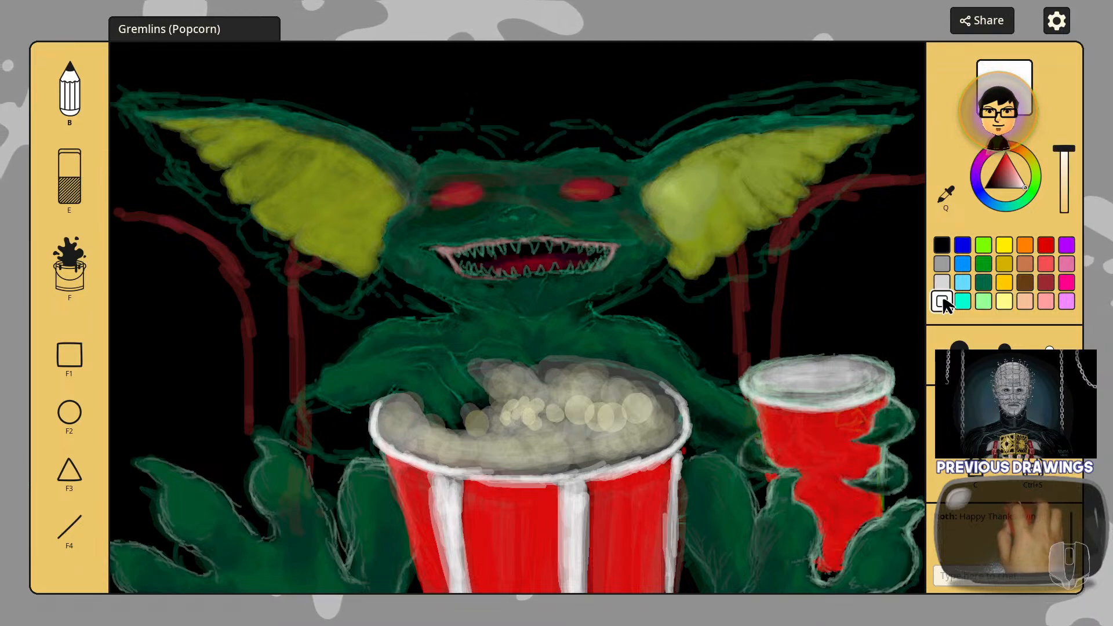
pyautogui.click(1006, 270)
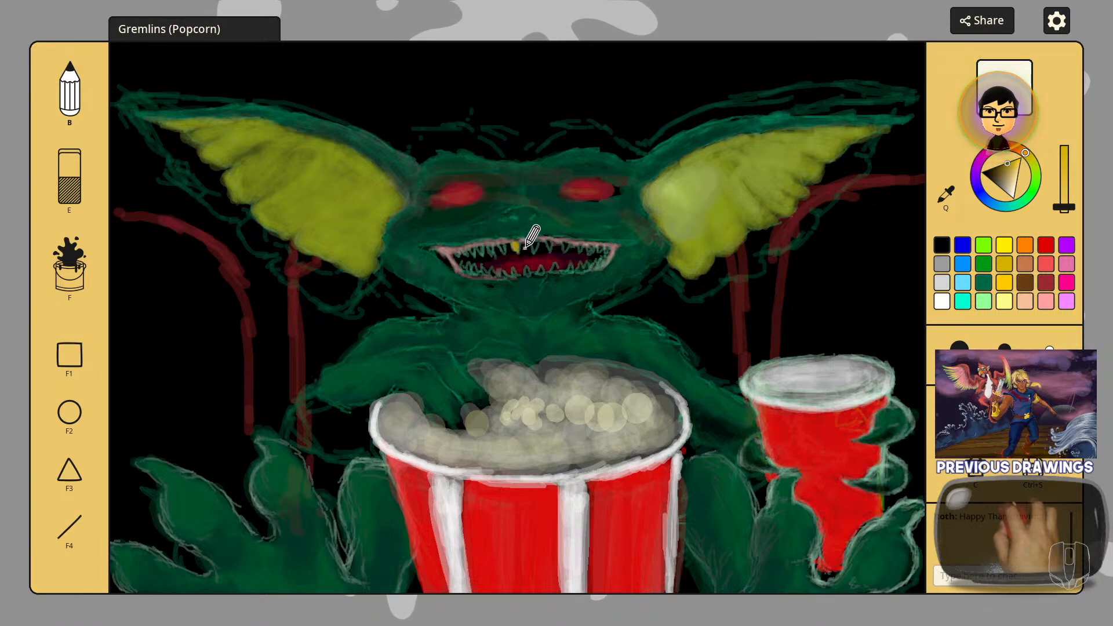
pyautogui.moveTo(517, 244); pyautogui.dragTo(516, 250)
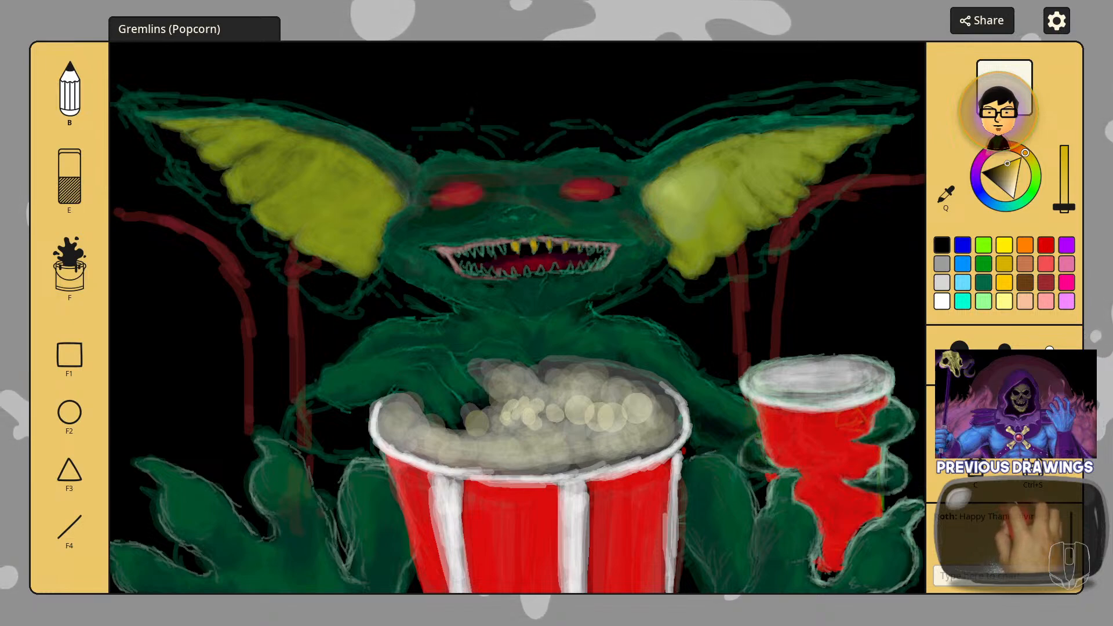
pyautogui.hotkey('ctrl', 's')
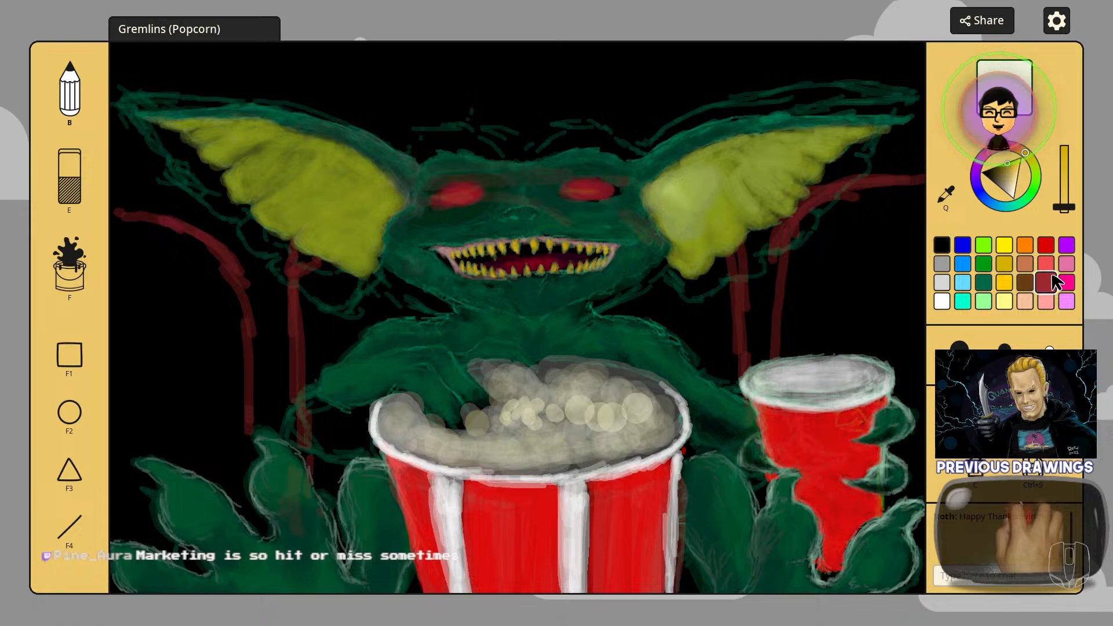
# Step: Shade the gums around the gremlin's teeth in a nearly transparent darker mauve pink
pyautogui.click(1066, 263)
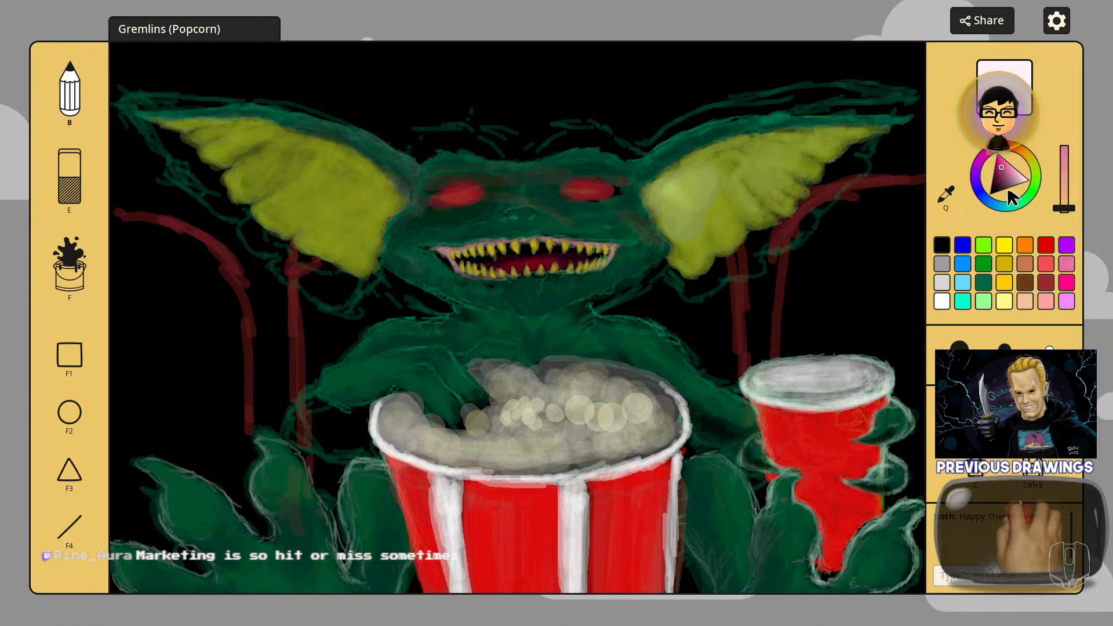
pyautogui.click(998, 184)
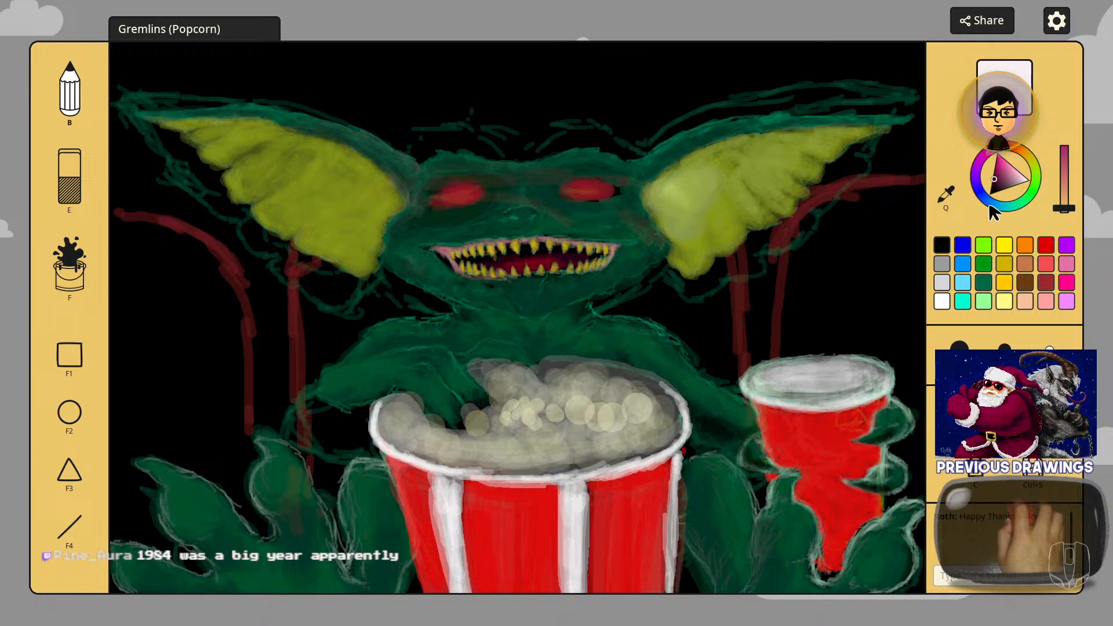
# Step: Fade the stray sketch lines around the gremlin's ears and head in mostly transparent black with the large brush, and save the drawing
pyautogui.click(942, 246)
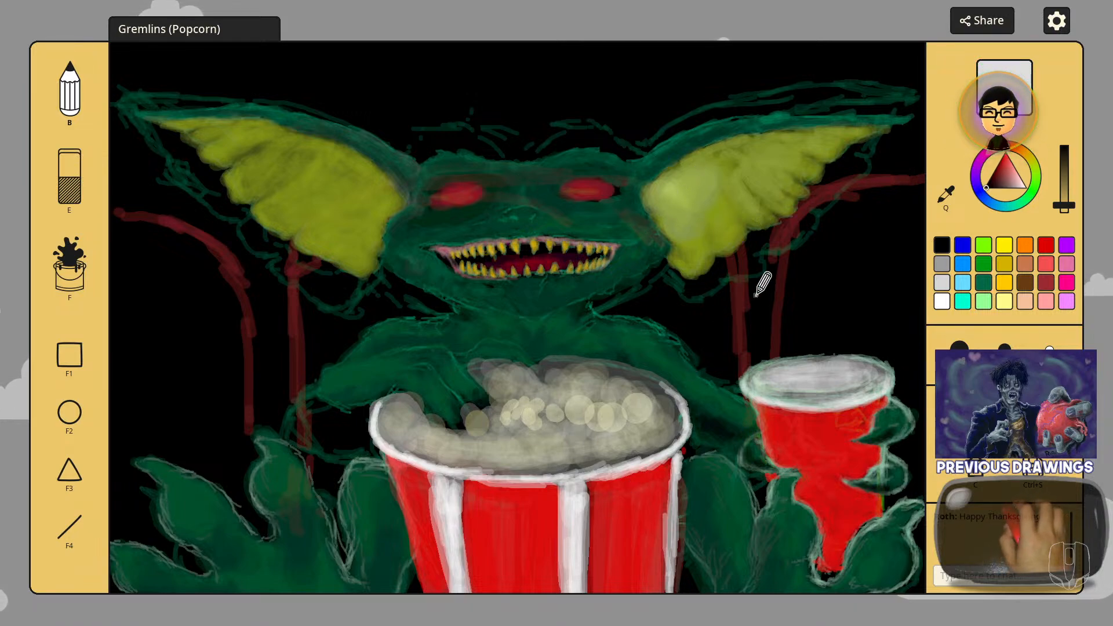
pyautogui.click(944, 244)
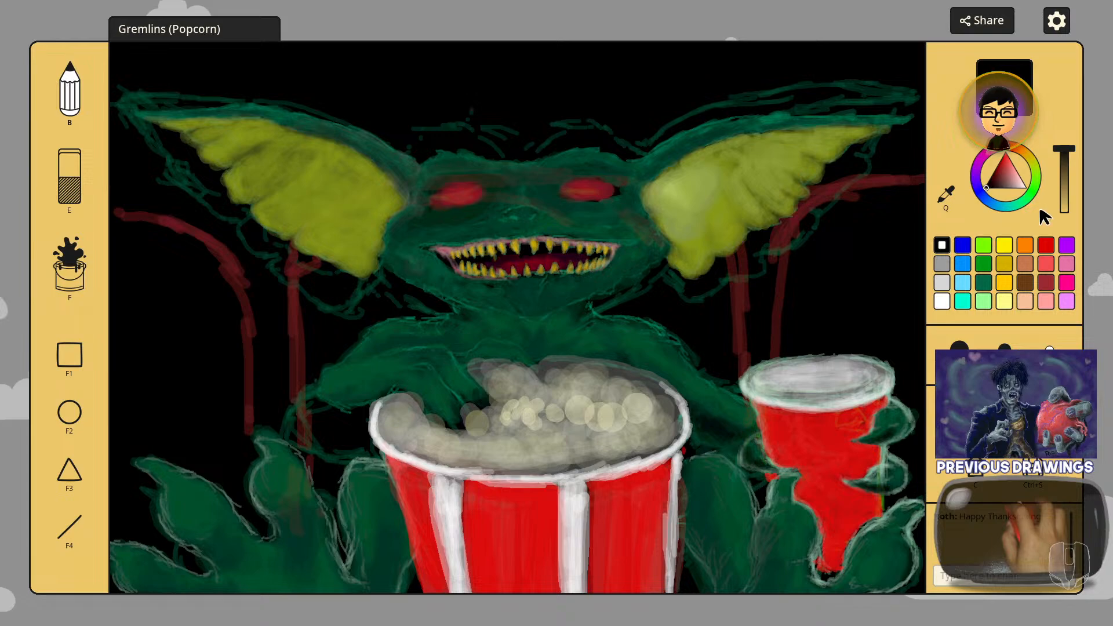
pyautogui.click(1067, 201)
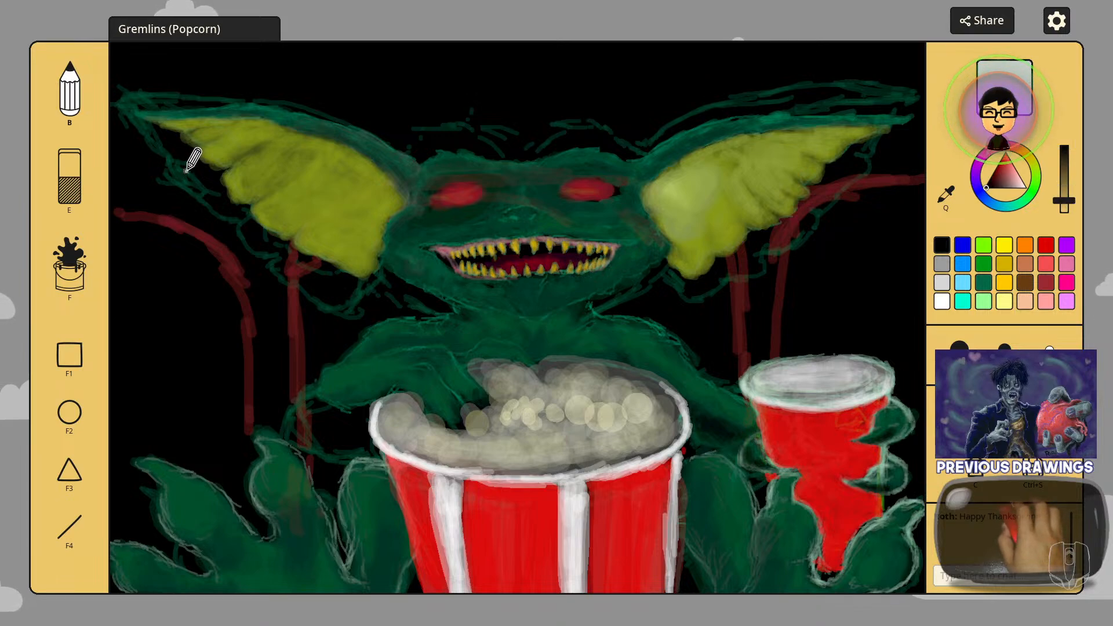
pyautogui.scroll(1, 375, 153)
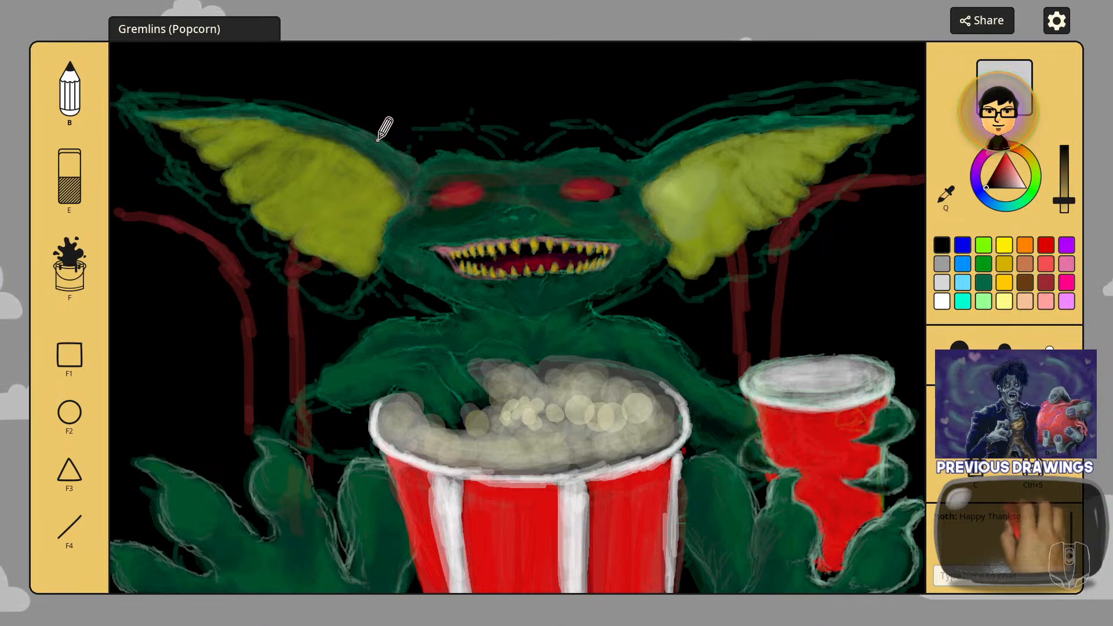
pyautogui.click(960, 347)
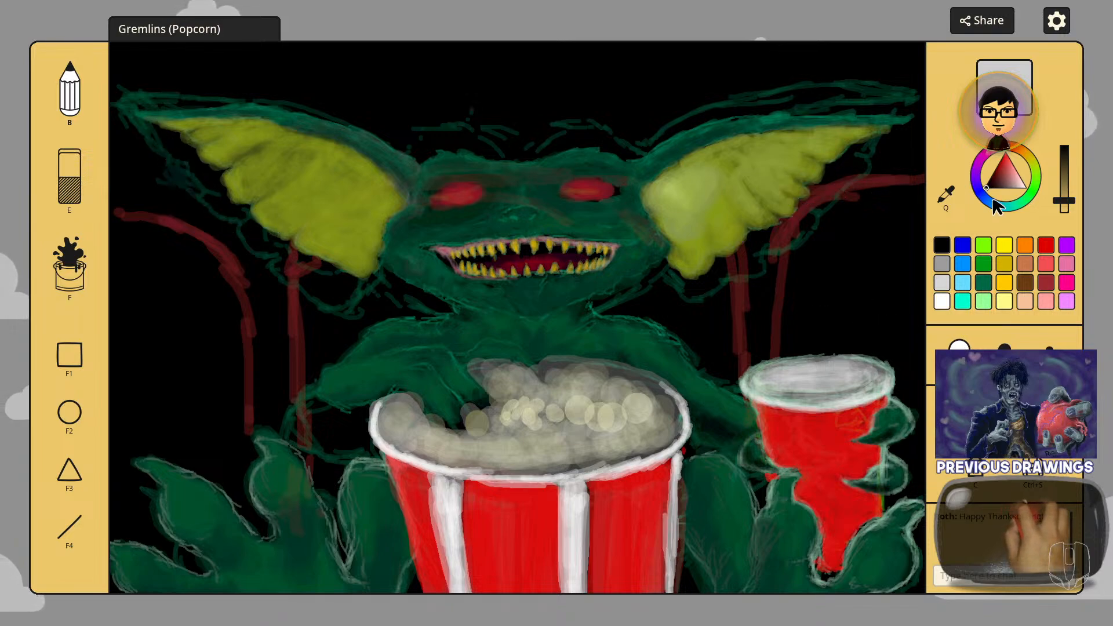
pyautogui.click(1069, 193)
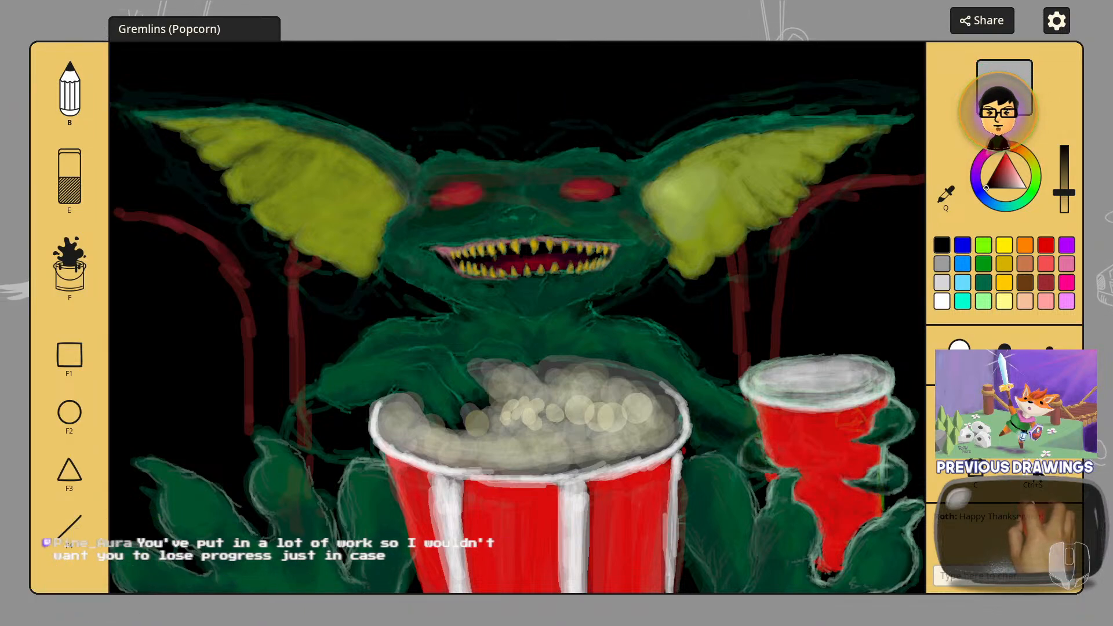
pyautogui.hotkey('ctrl', 's')
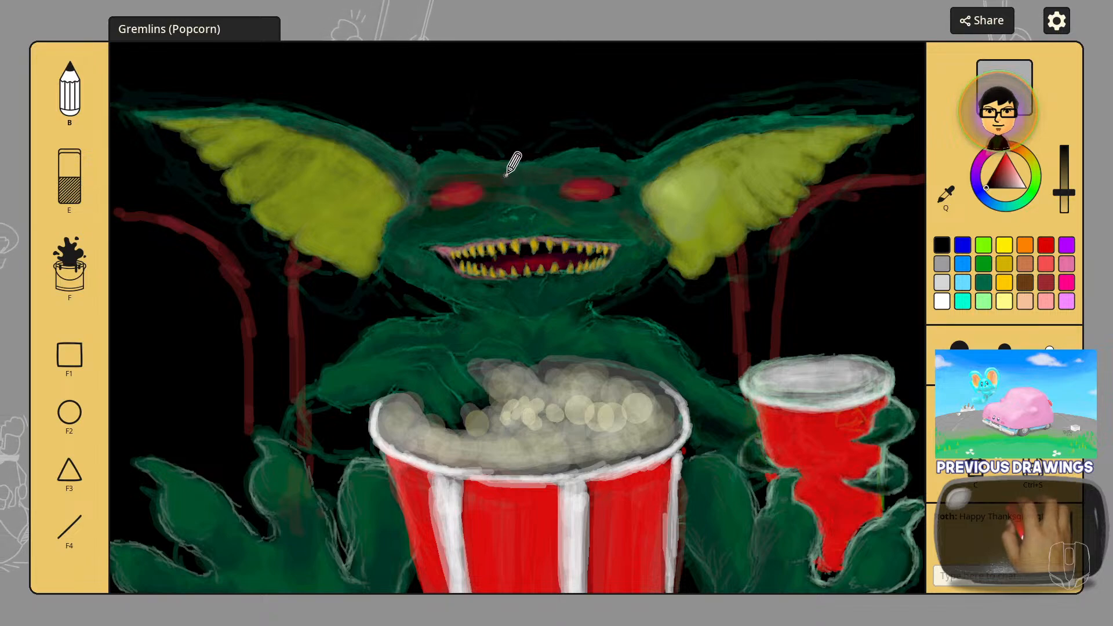
# Step: Outline a rectangular pair of glasses across the gremlin's eyes in nearly transparent white, with a curved notch over the nose
pyautogui.click(942, 301)
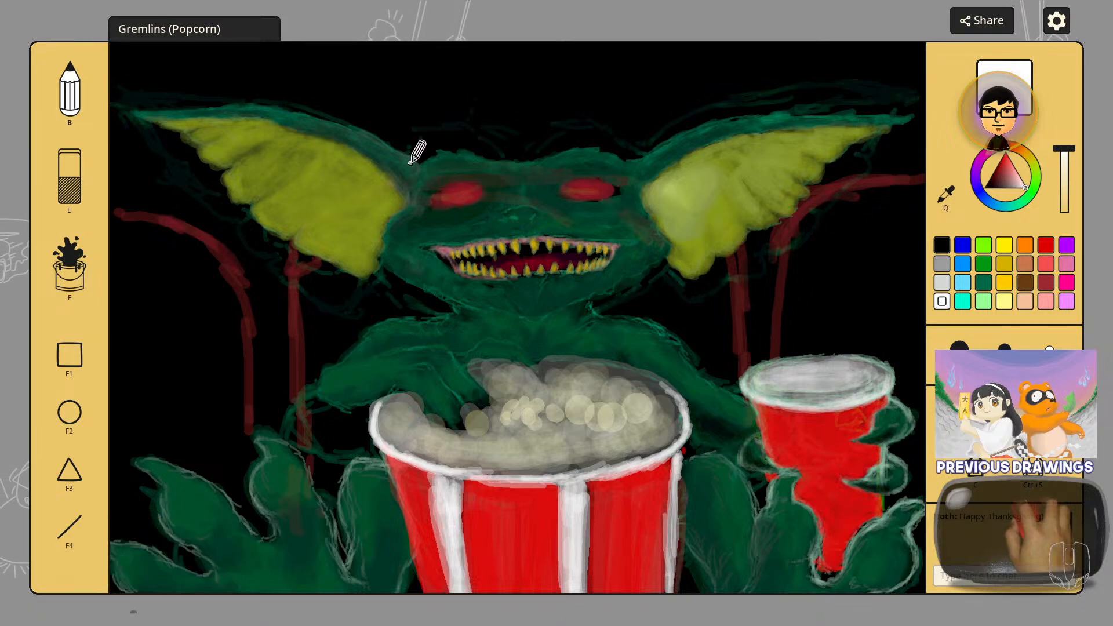
pyautogui.click(1064, 203)
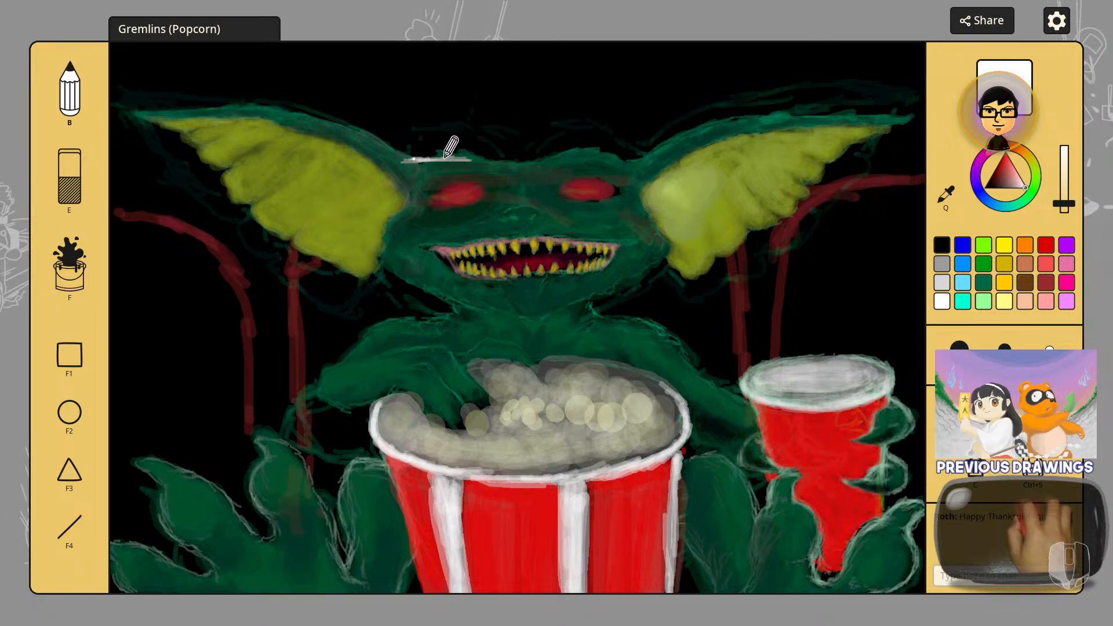
pyautogui.moveTo(493, 158); pyautogui.dragTo(579, 157)
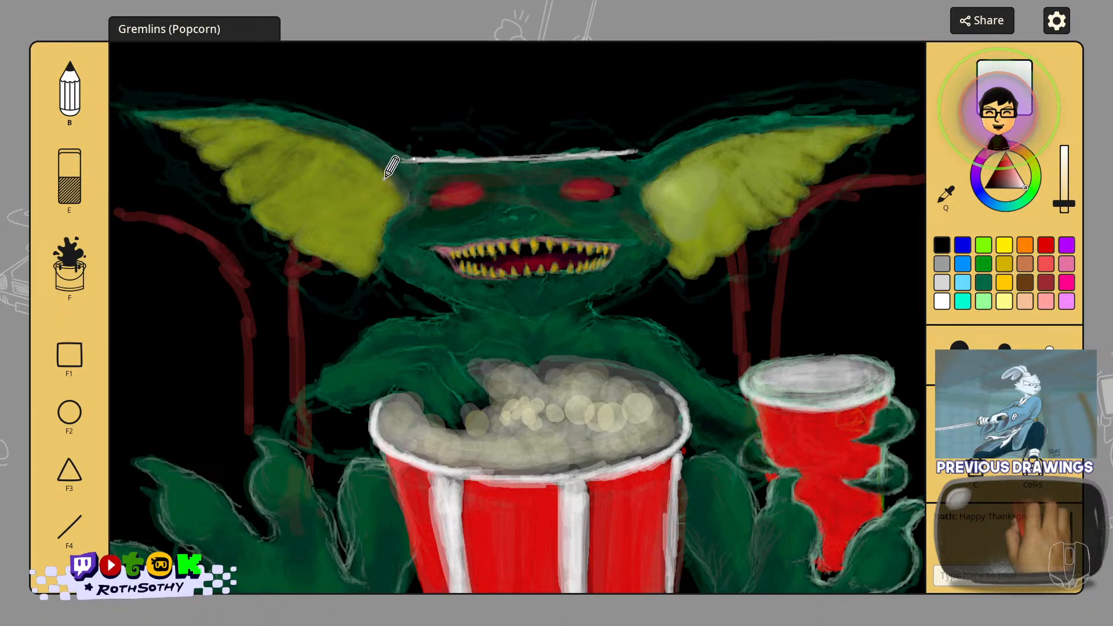
pyautogui.moveTo(382, 164)
pyautogui.mouseDown()
pyautogui.moveTo(393, 205)
pyautogui.moveTo(383, 195)
pyautogui.mouseUp()
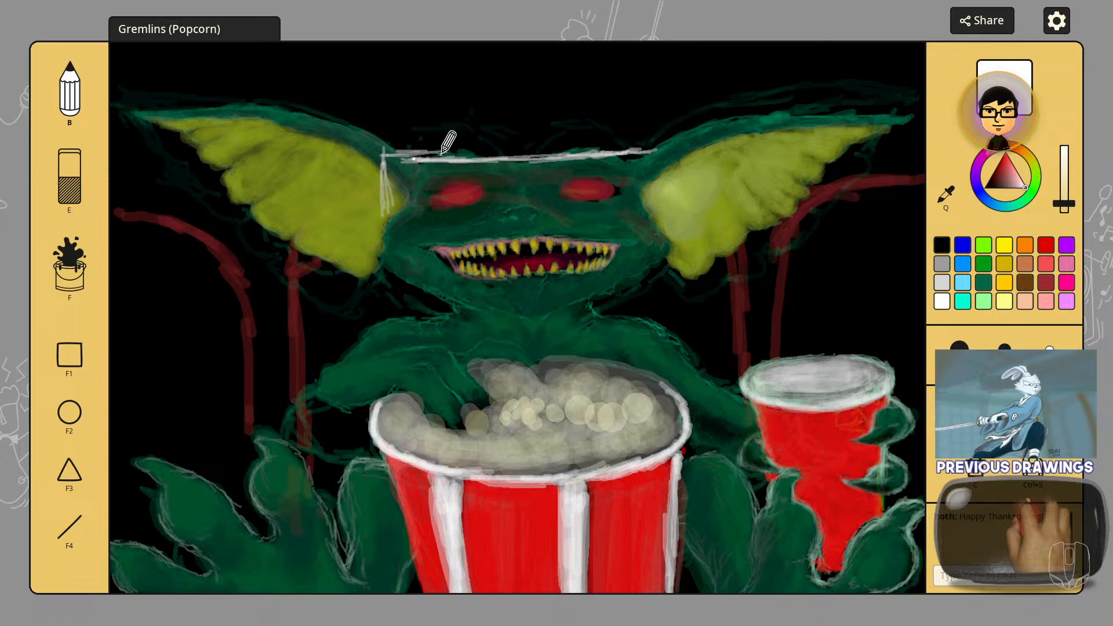
pyautogui.moveTo(478, 153); pyautogui.dragTo(492, 152)
pyautogui.moveTo(410, 153); pyautogui.dragTo(536, 151)
pyautogui.moveTo(454, 153); pyautogui.dragTo(559, 152)
pyautogui.moveTo(493, 153); pyautogui.dragTo(587, 146)
pyautogui.moveTo(458, 148); pyautogui.dragTo(614, 148)
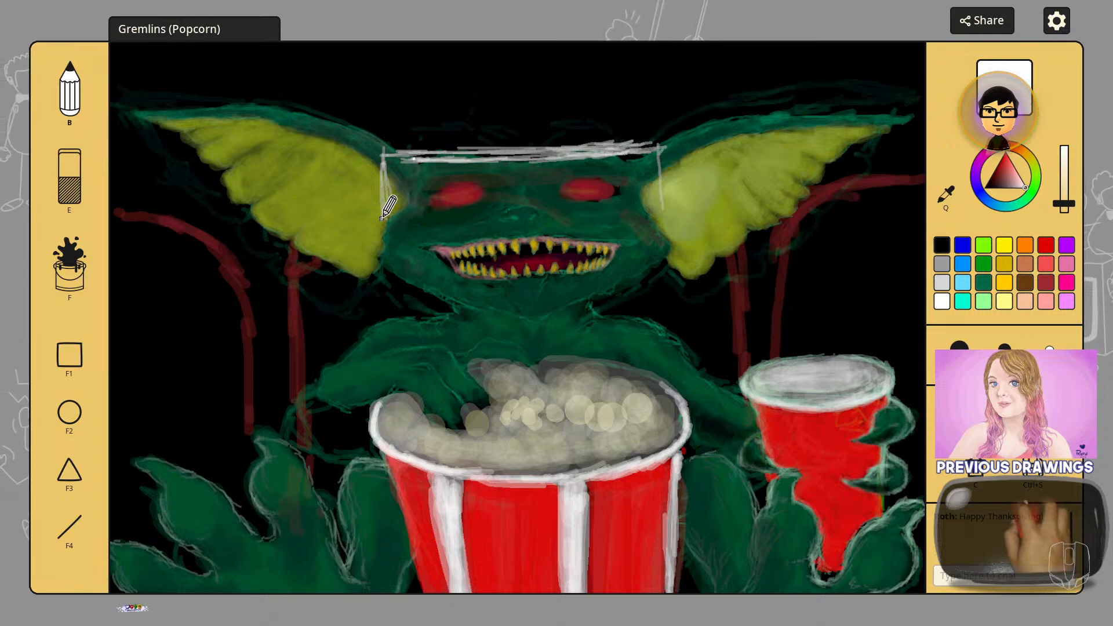
pyautogui.moveTo(386, 221)
pyautogui.mouseDown()
pyautogui.moveTo(470, 221)
pyautogui.moveTo(516, 195)
pyautogui.moveTo(573, 219)
pyautogui.moveTo(662, 213)
pyautogui.mouseUp()
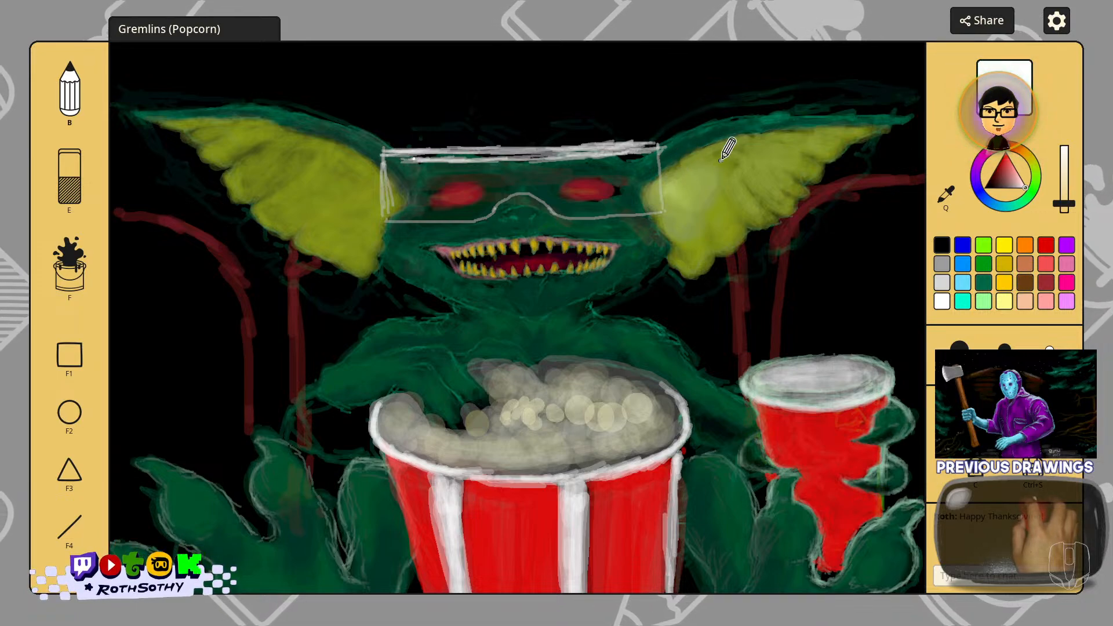
pyautogui.moveTo(661, 147)
pyautogui.mouseDown()
pyautogui.moveTo(694, 159)
pyautogui.moveTo(713, 184)
pyautogui.moveTo(703, 196)
pyautogui.moveTo(694, 183)
pyautogui.moveTo(661, 209)
pyautogui.mouseUp()
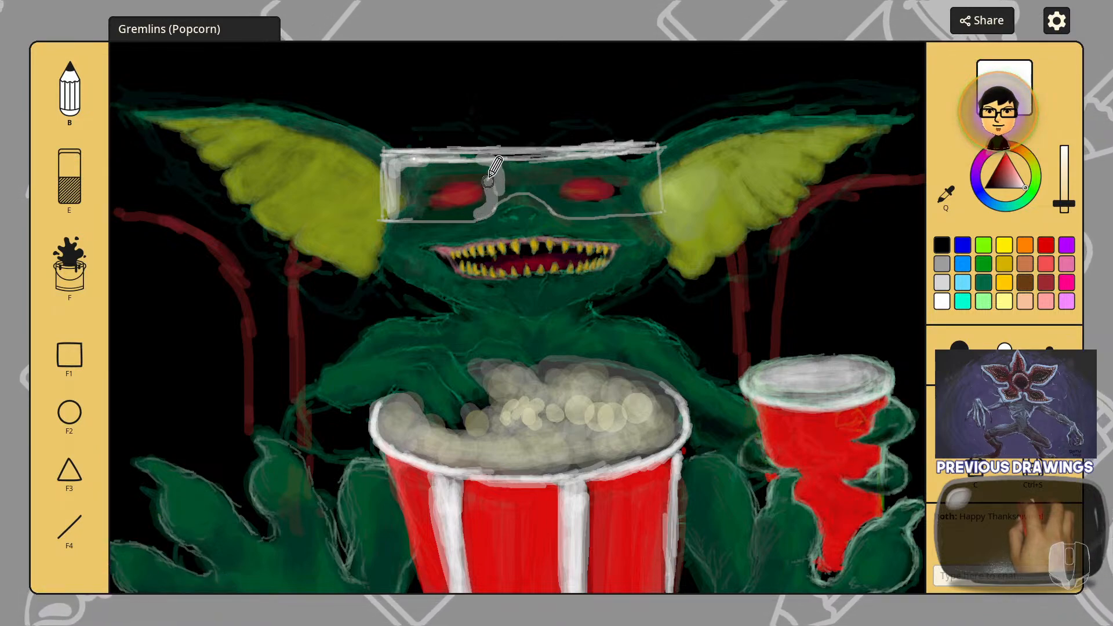
# Step: Fill the glasses frame in white around both rectangular lens openings and save the drawing
pyautogui.click(976, 415)
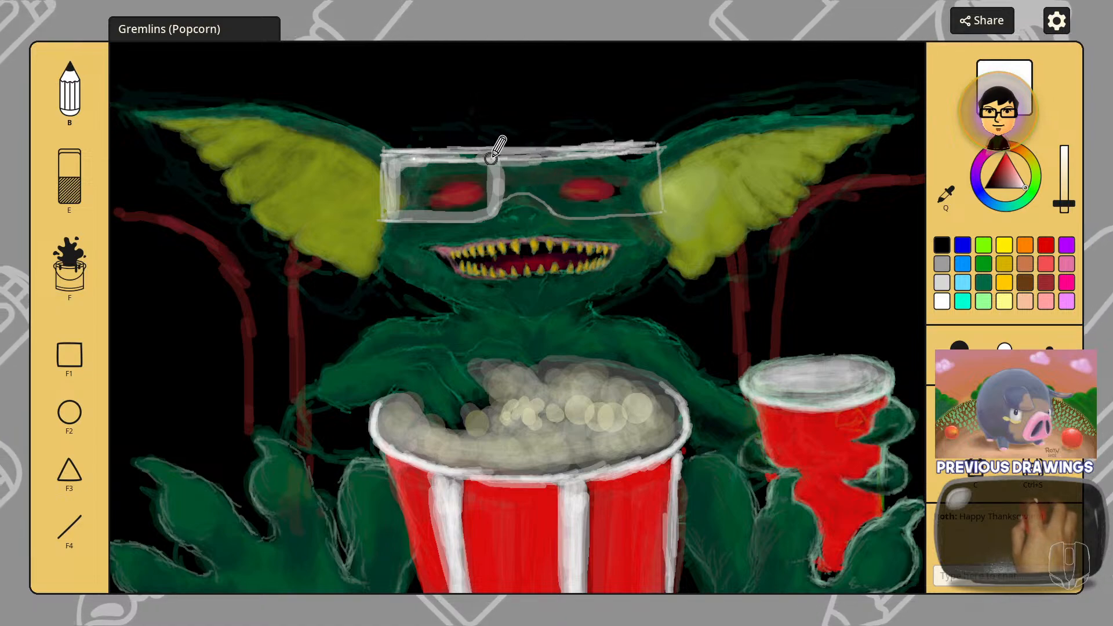
pyautogui.moveTo(461, 155)
pyautogui.mouseDown()
pyautogui.moveTo(542, 156)
pyautogui.moveTo(513, 177)
pyautogui.moveTo(528, 180)
pyautogui.moveTo(512, 186)
pyautogui.moveTo(519, 171)
pyautogui.moveTo(504, 187)
pyautogui.moveTo(542, 187)
pyautogui.moveTo(544, 165)
pyautogui.mouseUp()
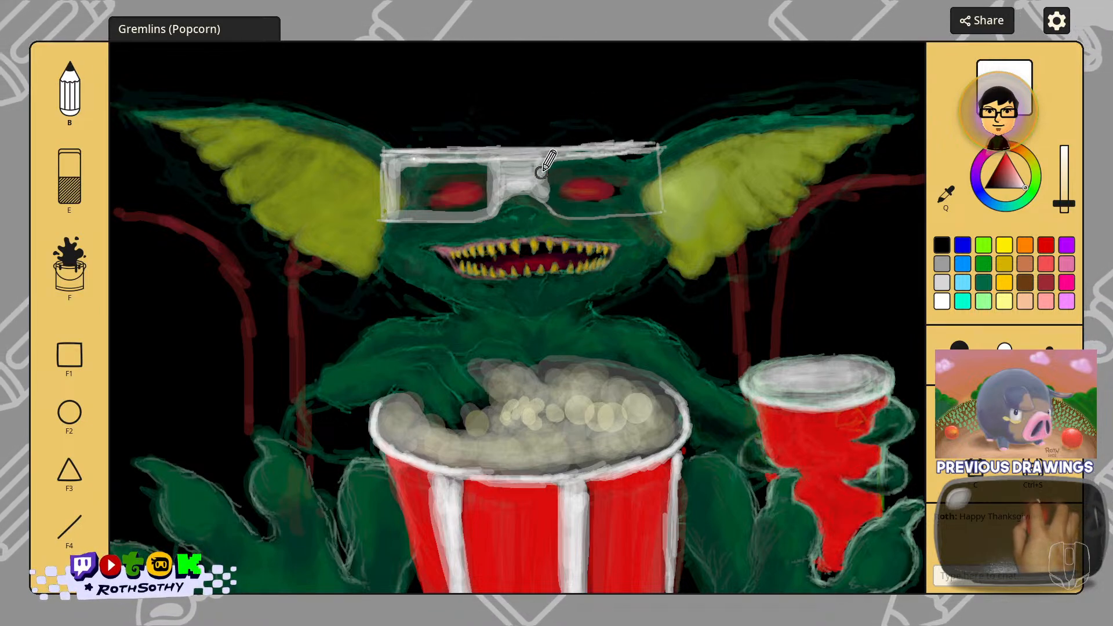
pyautogui.moveTo(549, 182); pyautogui.dragTo(561, 211)
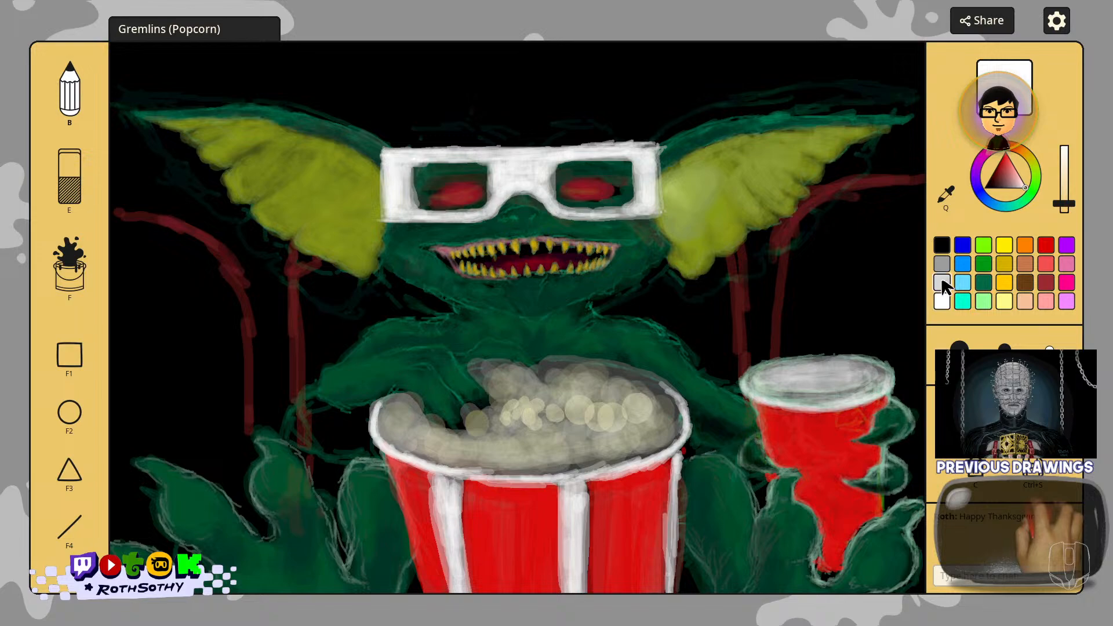
pyautogui.click(942, 245)
pyautogui.hotkey('ctrl', 's')
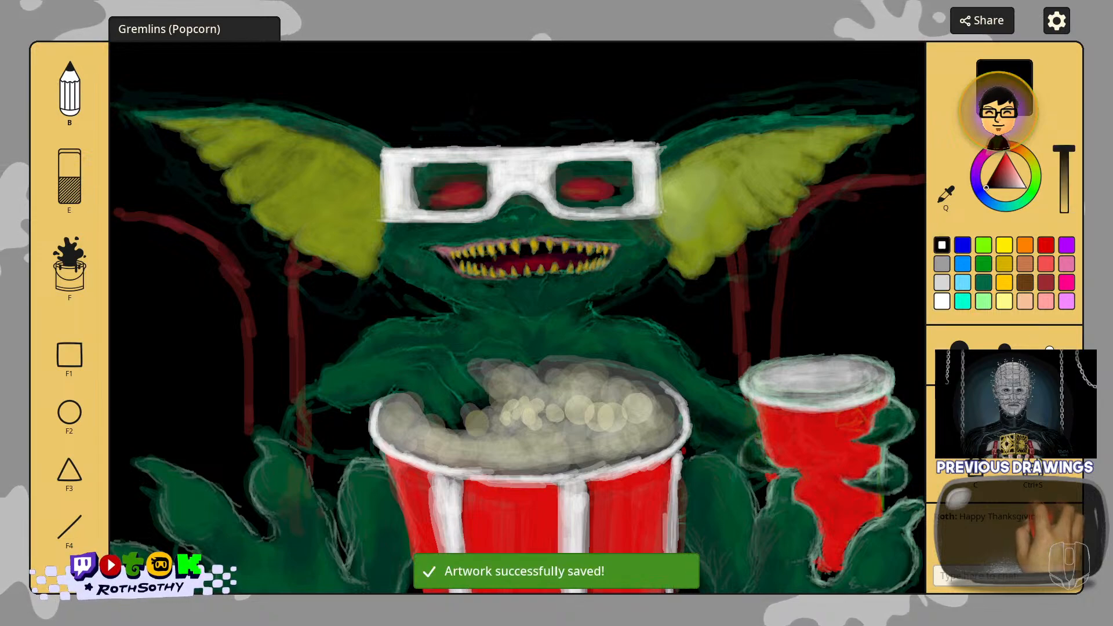
# Step: Try tinting the left lens of the glasses in semi-transparent muted blue with the large brush, and undo the tint
pyautogui.click(963, 264)
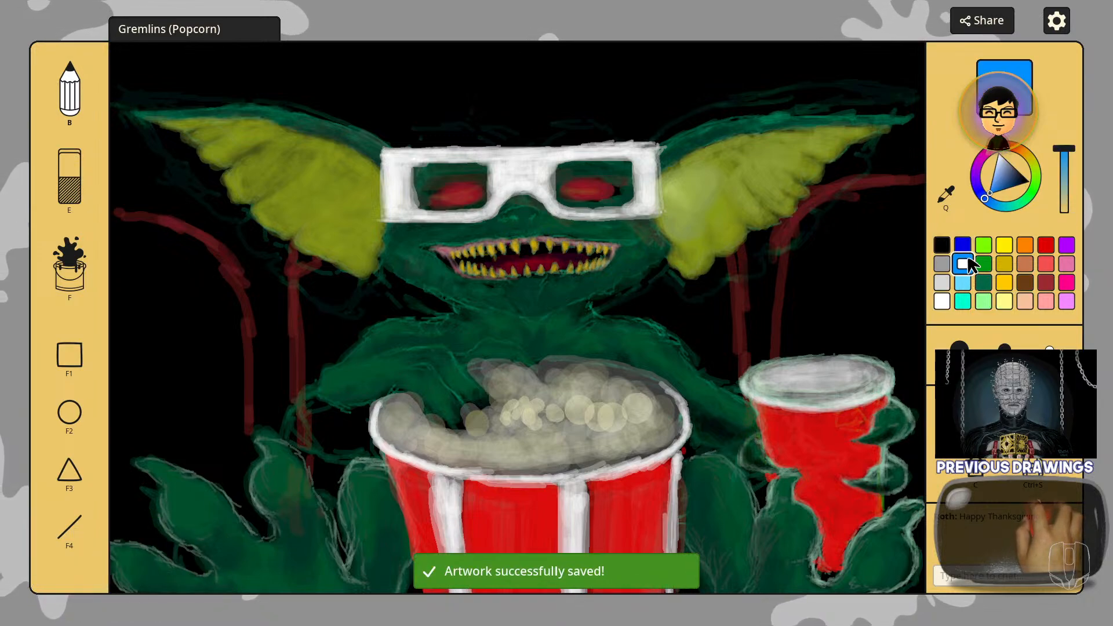
pyautogui.moveTo(1015, 191)
pyautogui.mouseDown()
pyautogui.moveTo(1027, 180)
pyautogui.moveTo(1019, 184)
pyautogui.mouseUp()
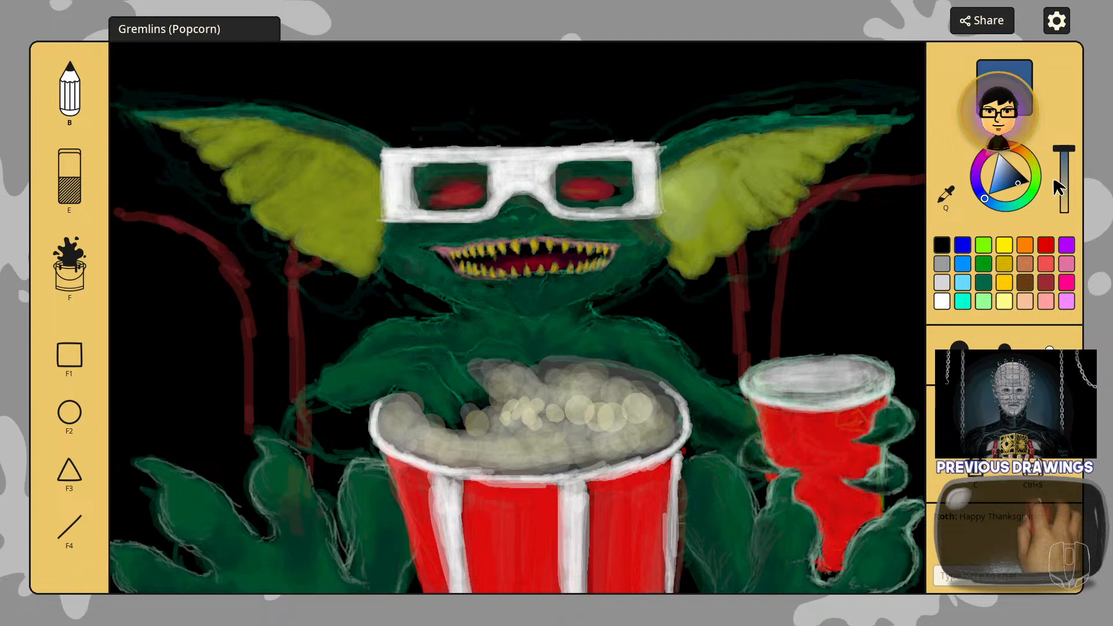
pyautogui.click(1065, 187)
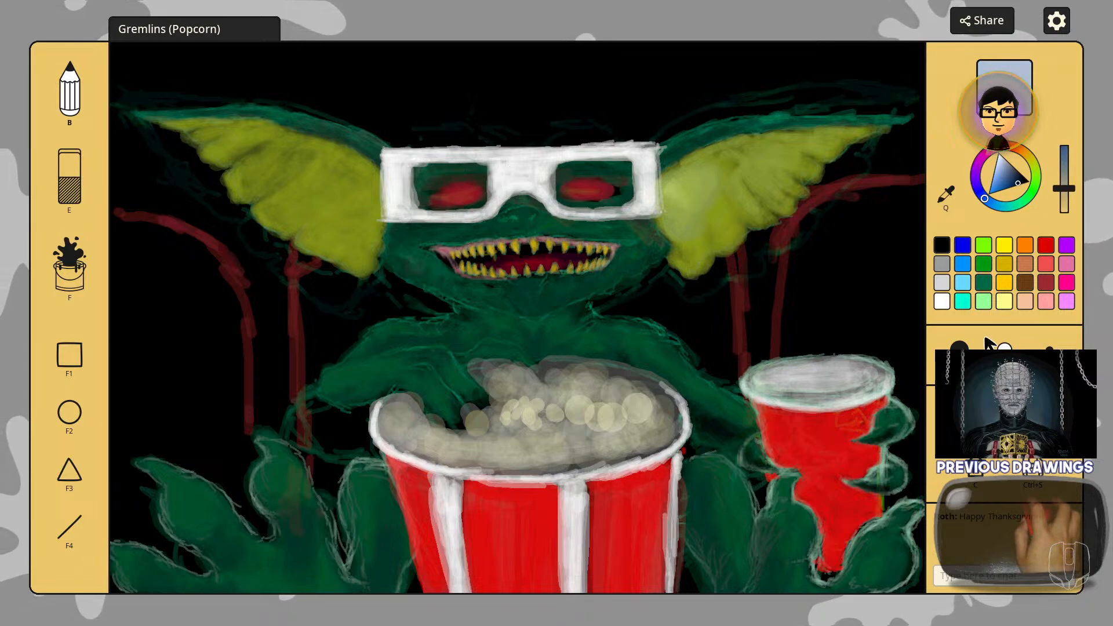
pyautogui.click(959, 348)
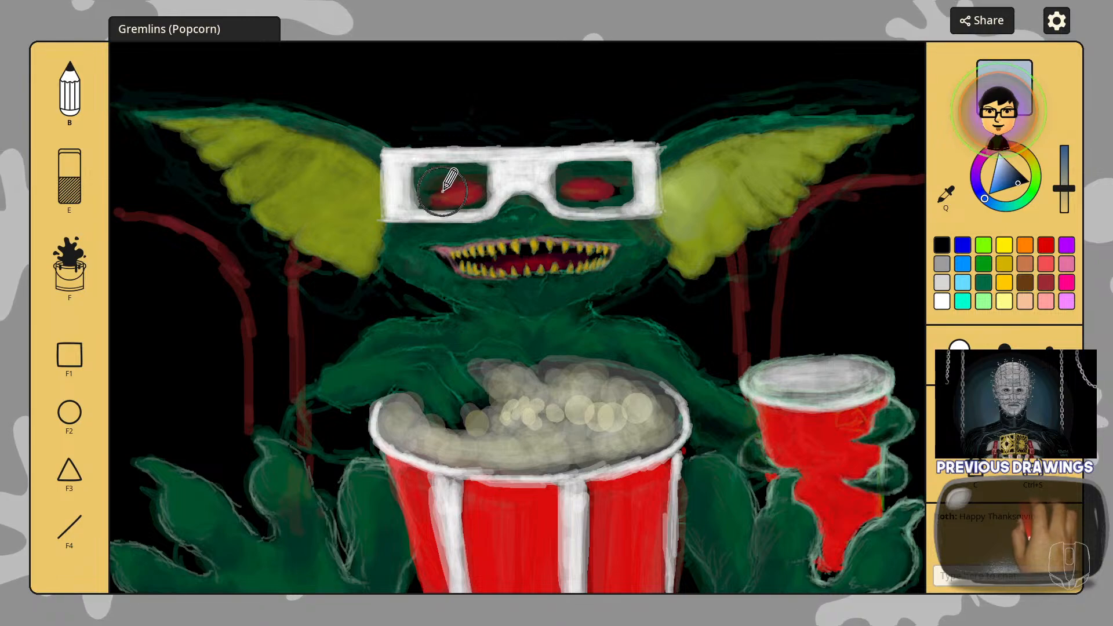
pyautogui.moveTo(440, 184); pyautogui.dragTo(429, 181)
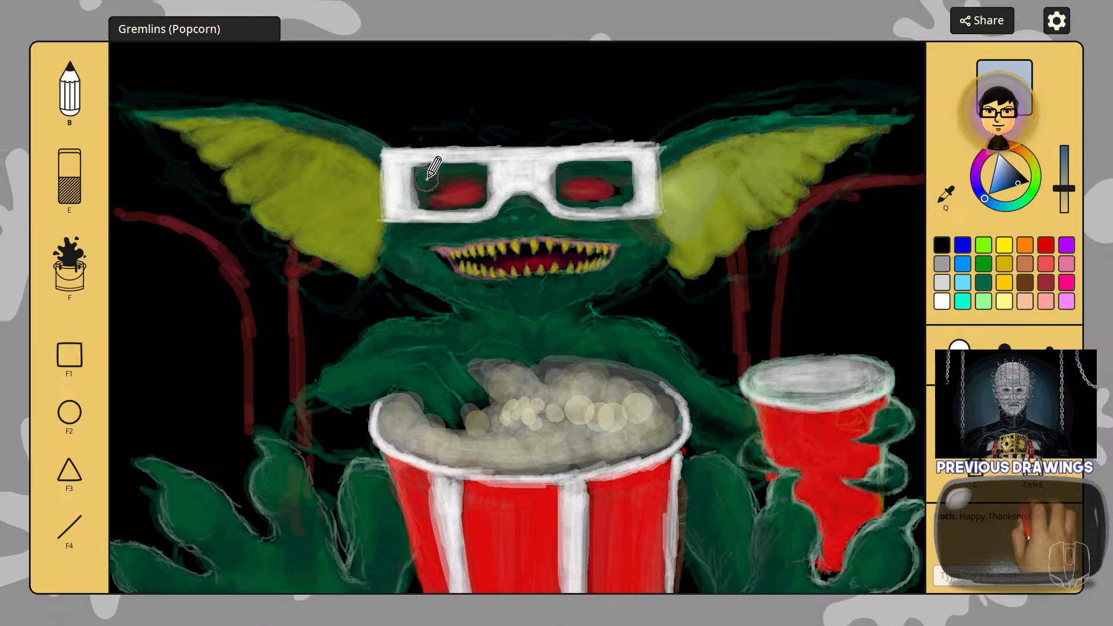
pyautogui.click(424, 174)
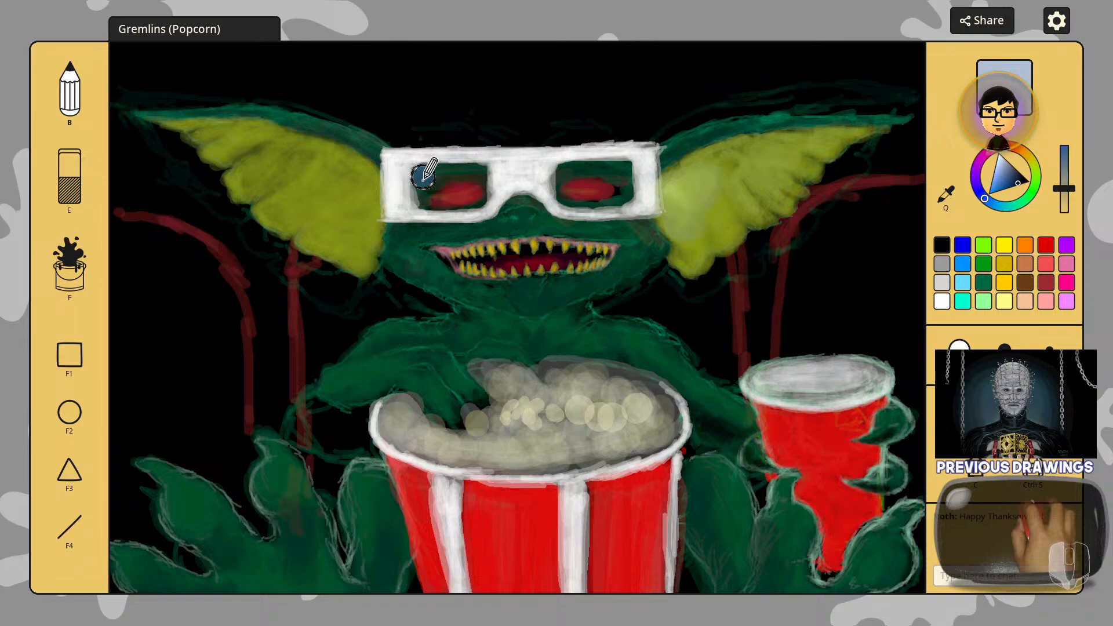
pyautogui.moveTo(429, 198); pyautogui.dragTo(464, 196)
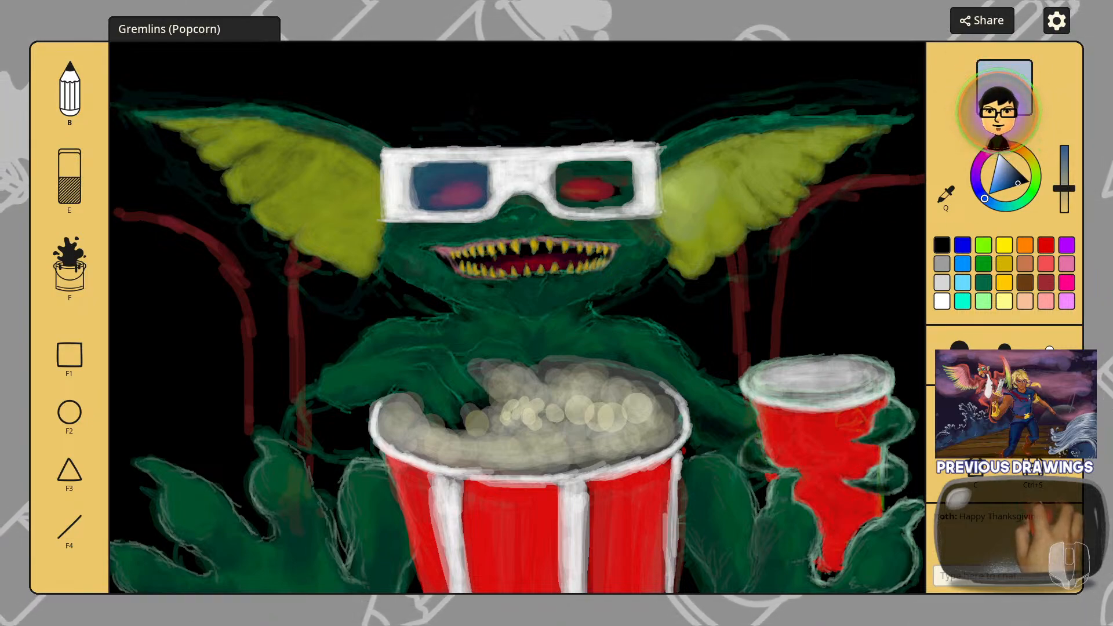
pyautogui.hotkey('ctrl', 'z')
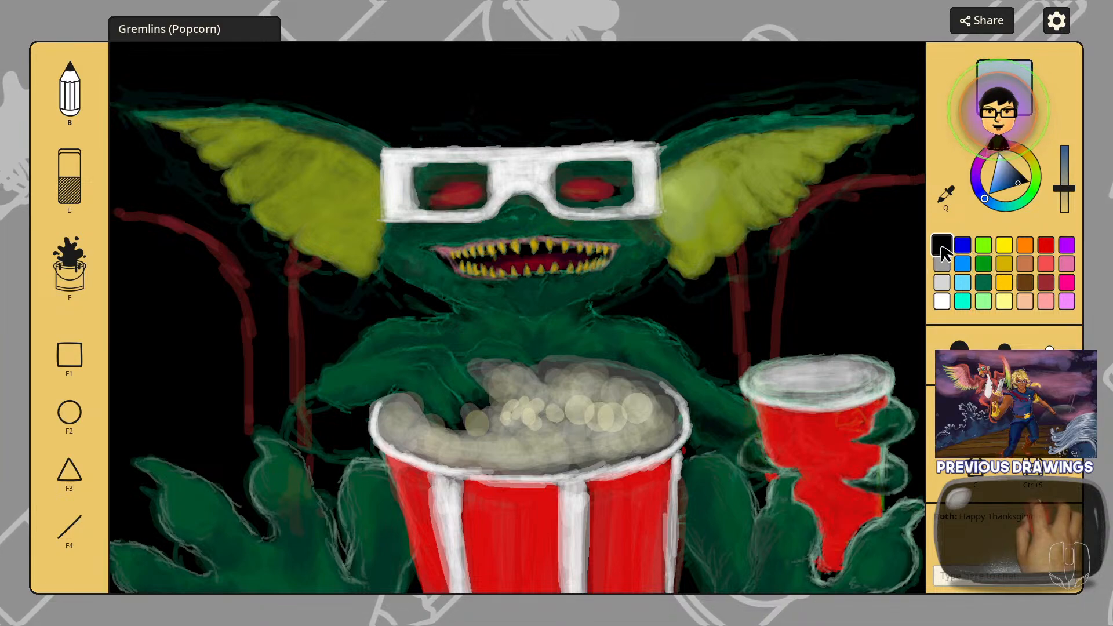
# Step: Darken the edges and pupils of both red eyes in mostly transparent black and add small pale-yellow highlights
pyautogui.click(942, 248)
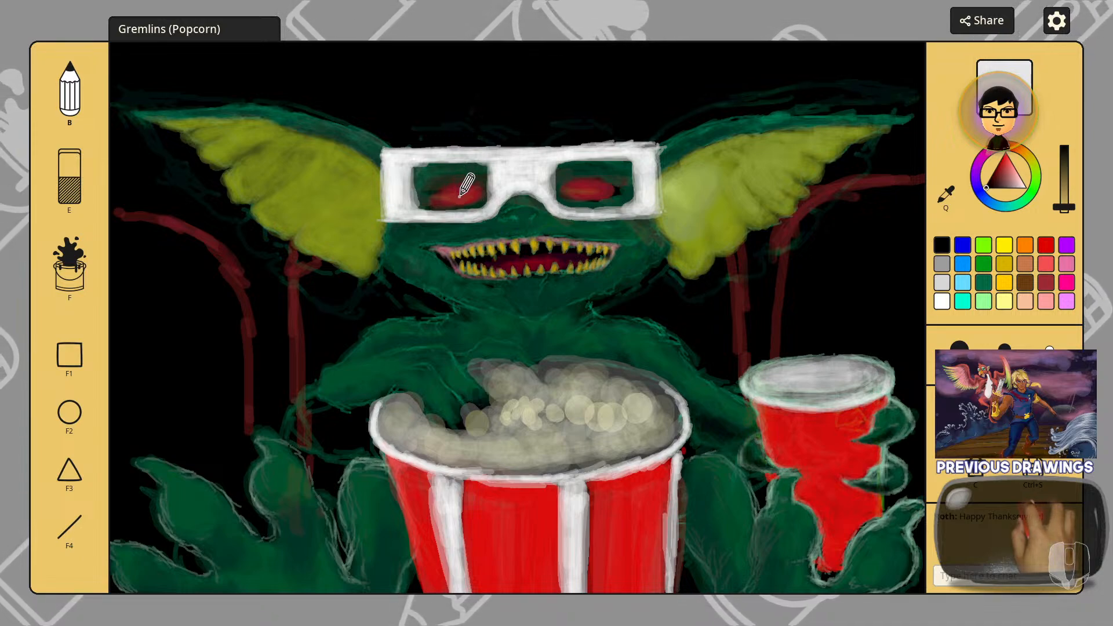
pyautogui.moveTo(1064, 207); pyautogui.dragTo(1065, 196)
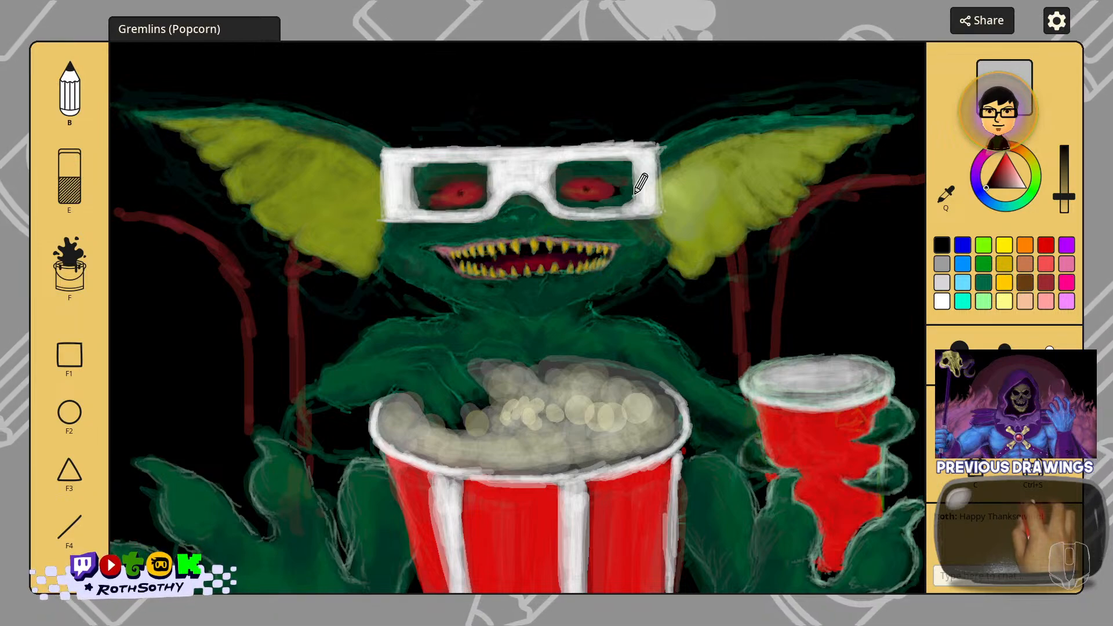
pyautogui.click(1001, 302)
pyautogui.moveTo(1065, 200); pyautogui.dragTo(1069, 207)
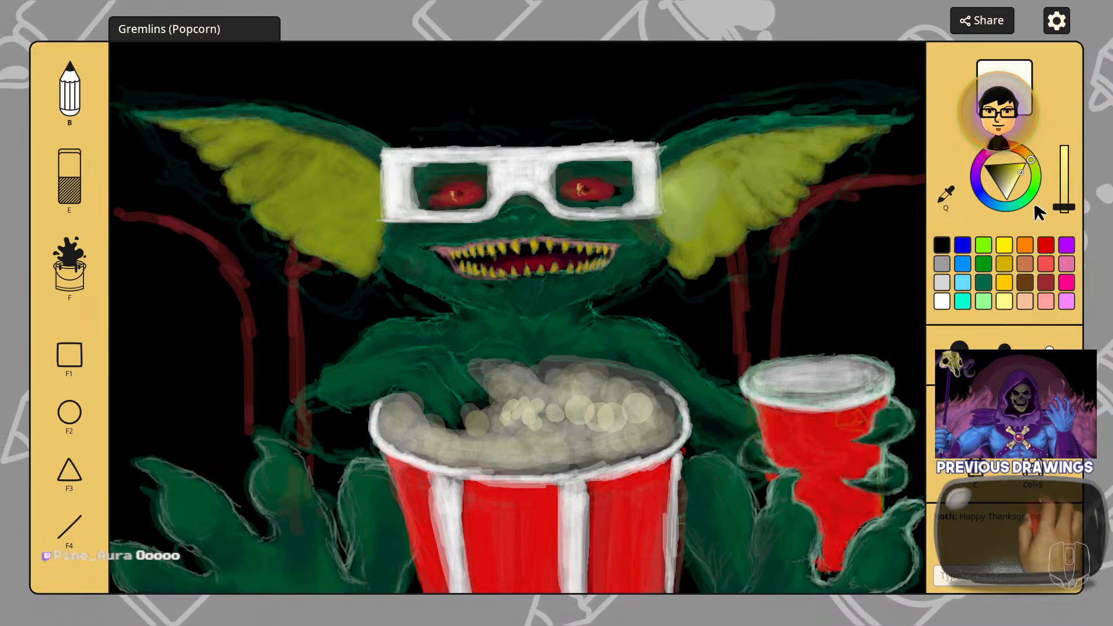
# Step: Dab a very faint, darker yellow glow over the right eye's pupil with the large brush, undoing a stronger first dab
pyautogui.click(959, 347)
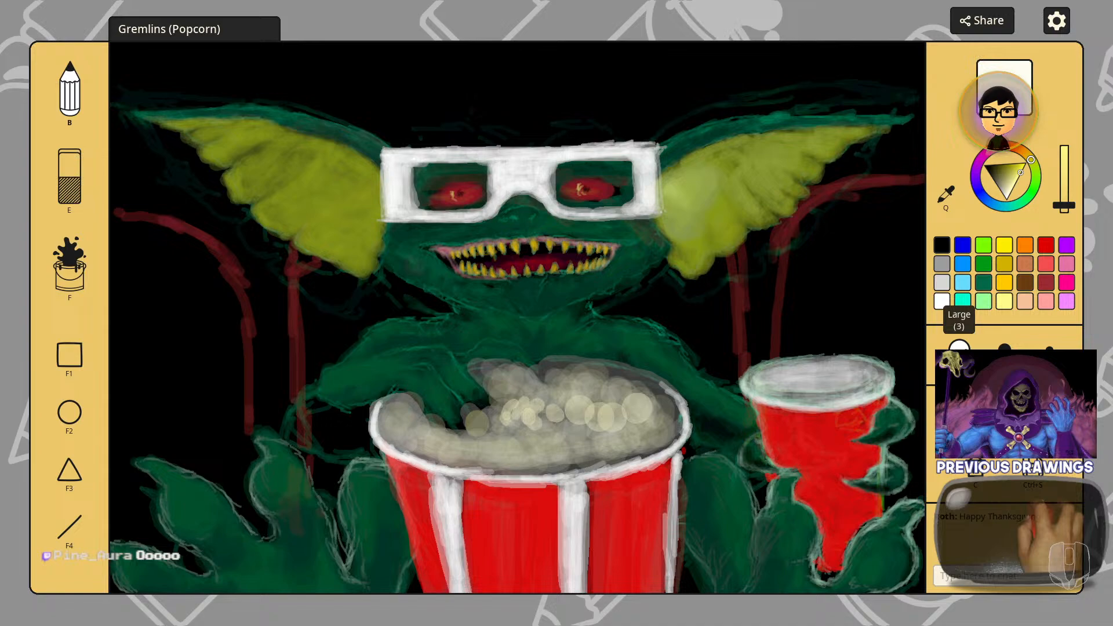
pyautogui.click(586, 189)
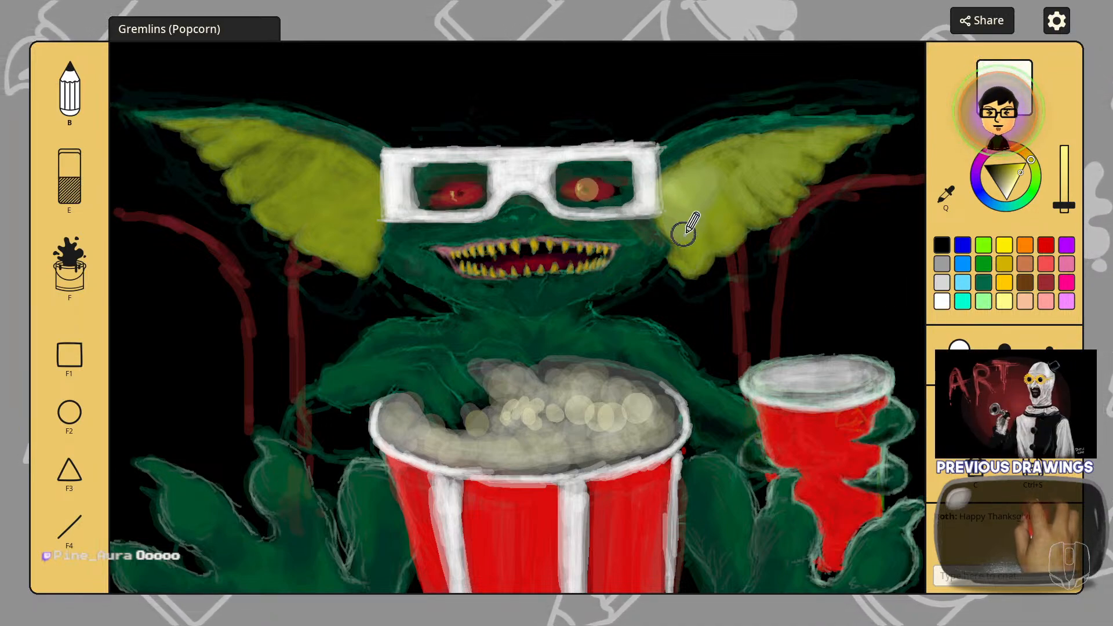
pyautogui.hotkey('ctrl', 'z')
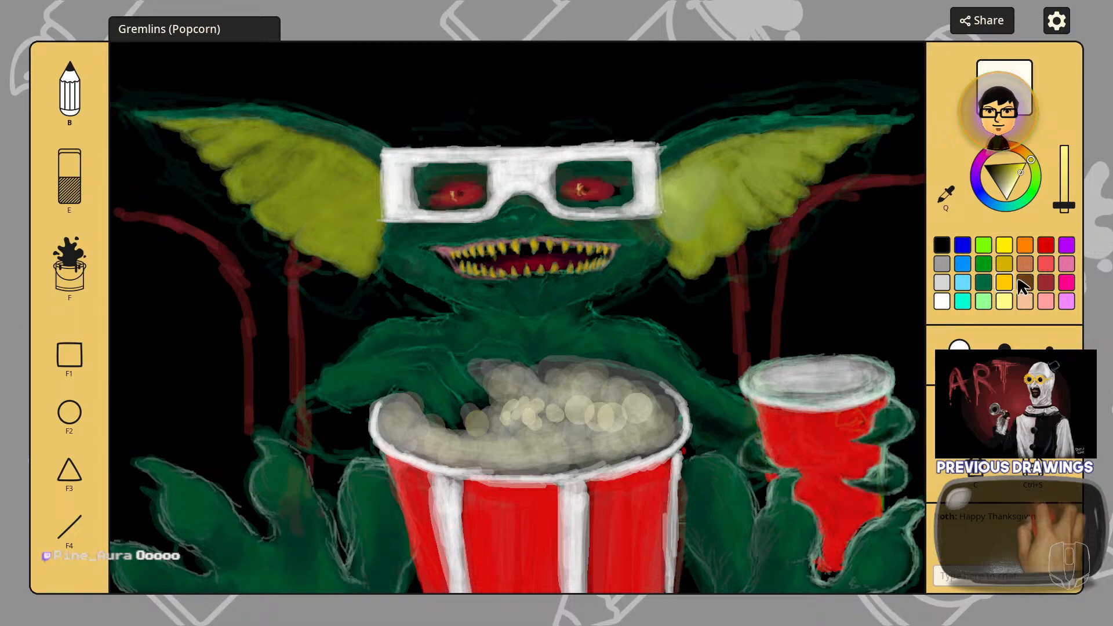
pyautogui.click(1065, 212)
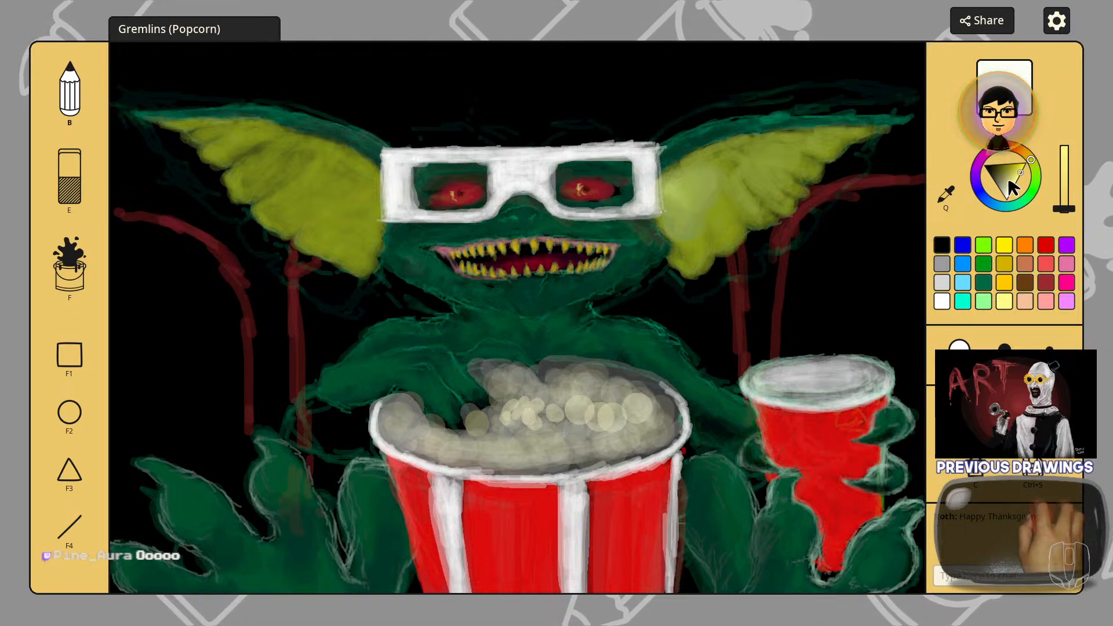
pyautogui.click(1005, 170)
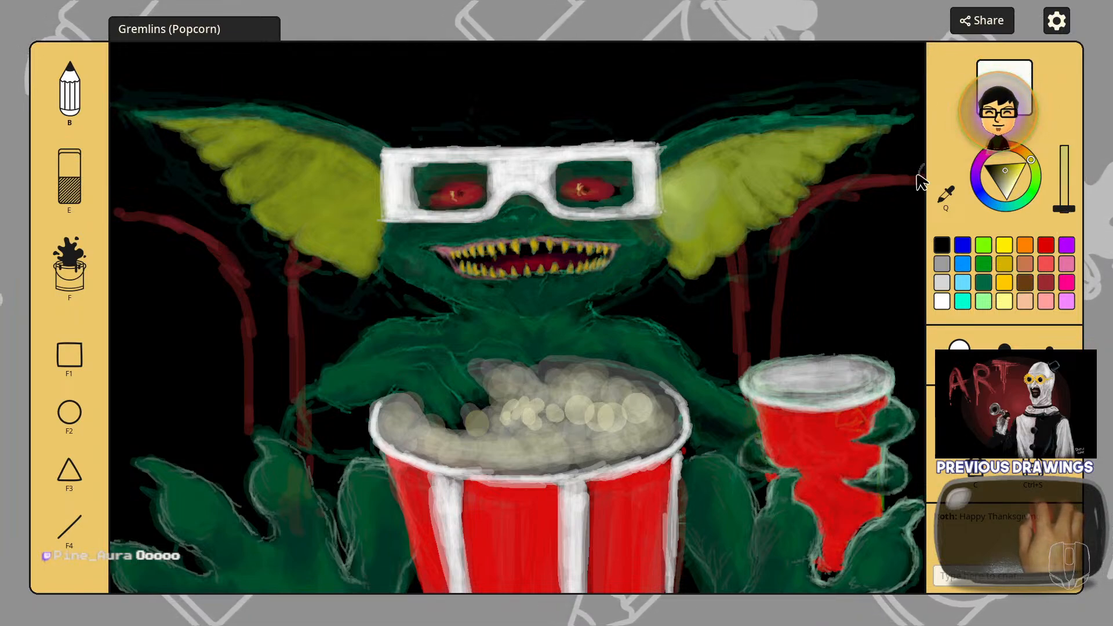
pyautogui.click(587, 189)
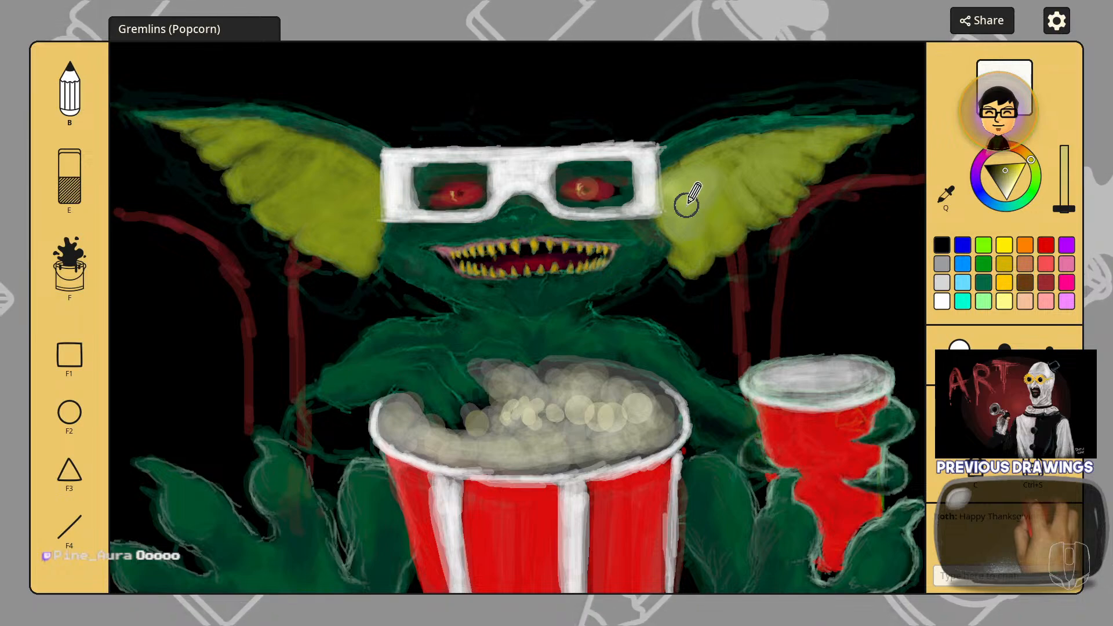
# Step: Dab a very faint yellow glow over the left eye's pupil and add small white highlights to the eyes
pyautogui.click(458, 192)
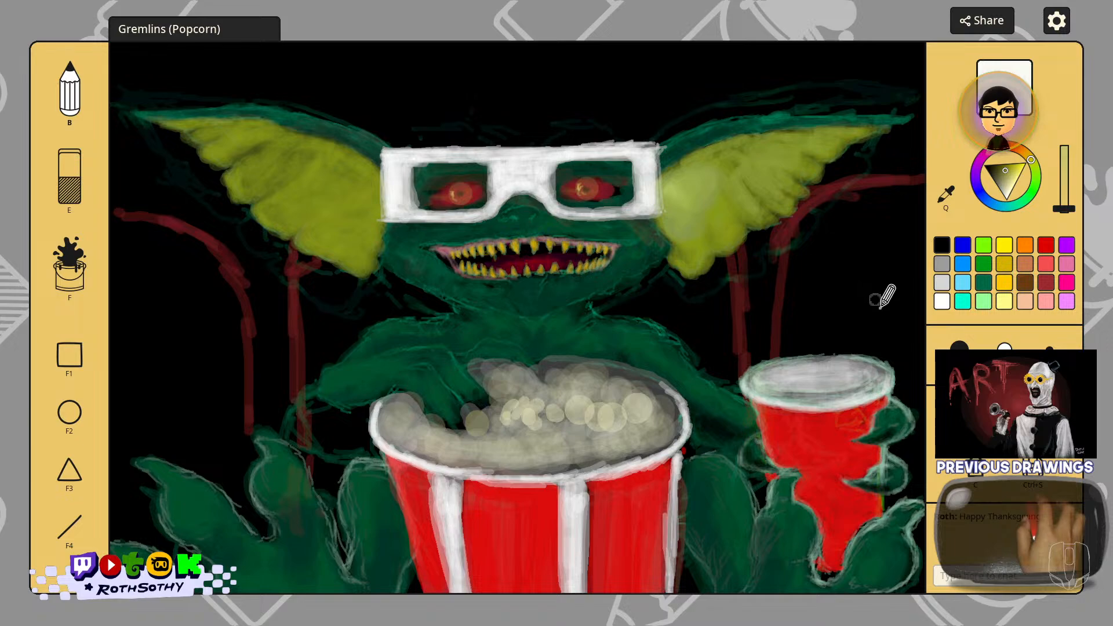
pyautogui.click(942, 301)
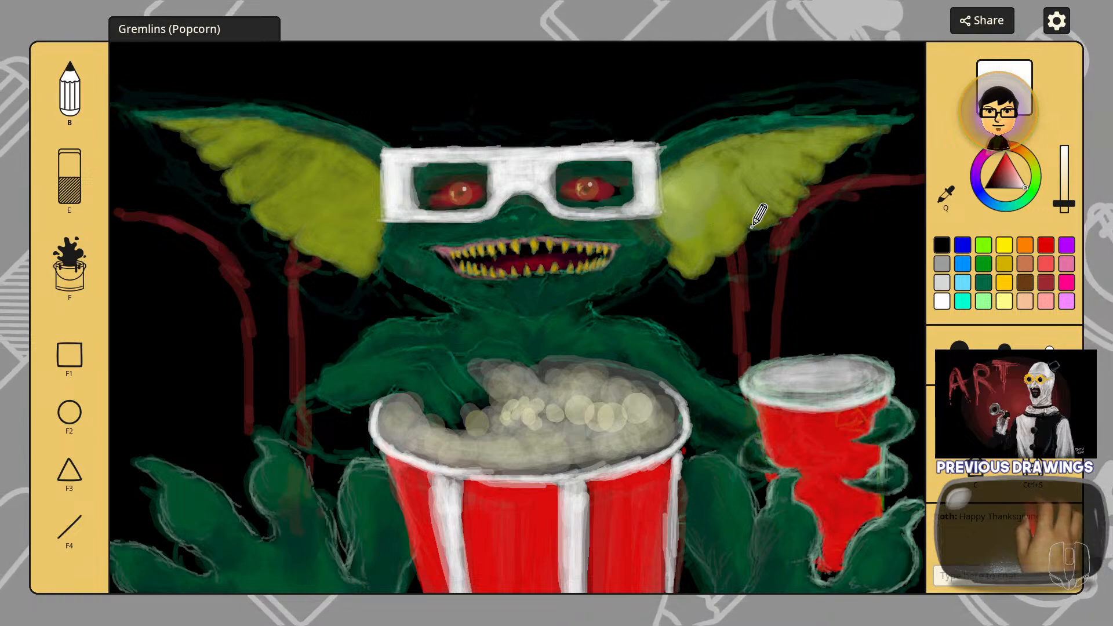
# Step: Tint the left lens of the glasses in mostly transparent blue with the large brush
pyautogui.click(962, 245)
pyautogui.click(1067, 210)
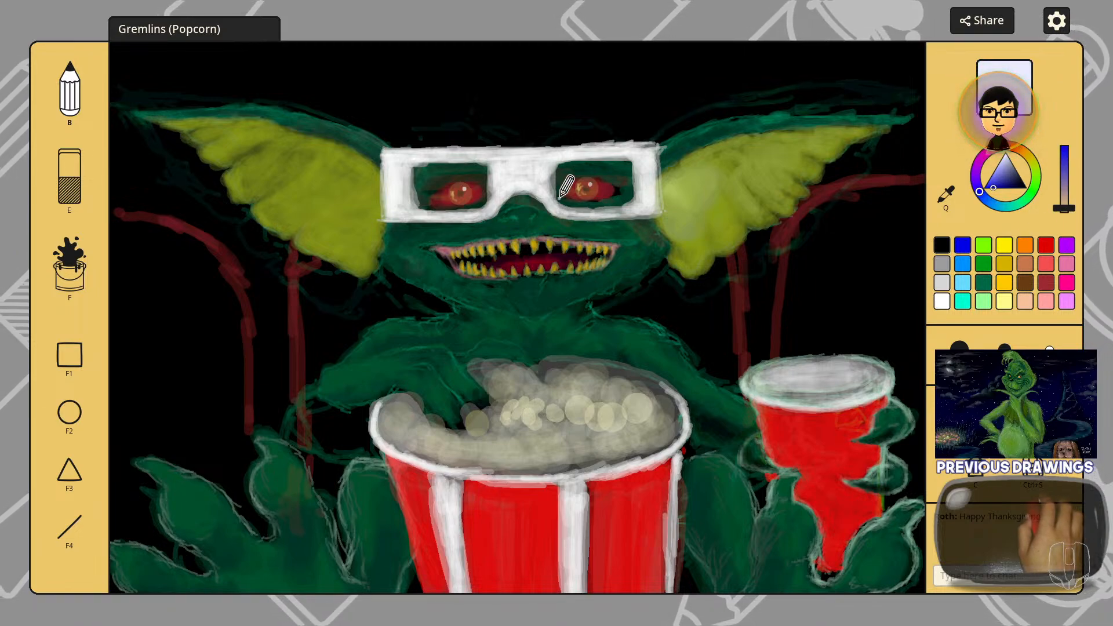
pyautogui.click(963, 346)
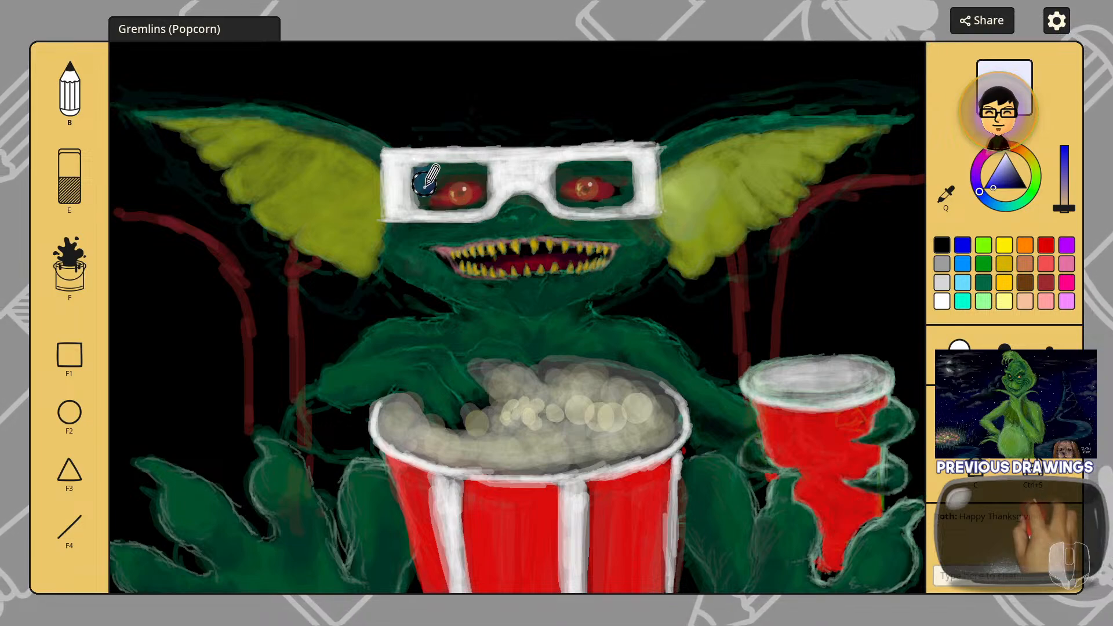
pyautogui.moveTo(451, 197)
pyautogui.mouseDown()
pyautogui.moveTo(467, 196)
pyautogui.moveTo(442, 175)
pyautogui.mouseUp()
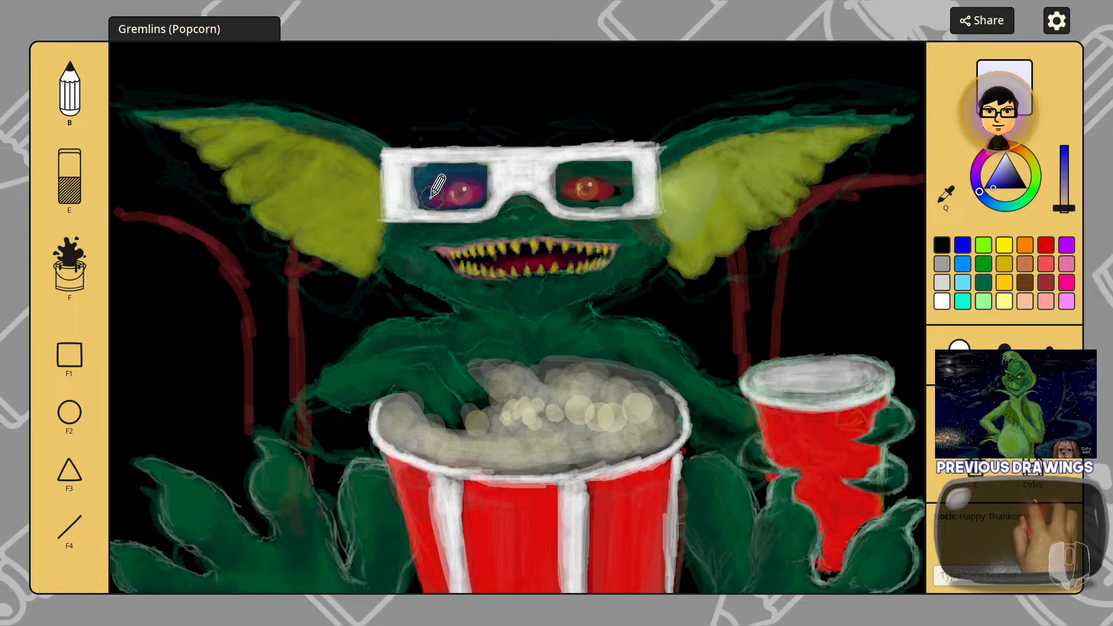
pyautogui.moveTo(466, 173)
pyautogui.mouseDown()
pyautogui.moveTo(474, 192)
pyautogui.moveTo(424, 179)
pyautogui.moveTo(474, 177)
pyautogui.moveTo(474, 195)
pyautogui.moveTo(452, 194)
pyautogui.moveTo(425, 173)
pyautogui.moveTo(457, 190)
pyautogui.moveTo(427, 180)
pyautogui.moveTo(424, 197)
pyautogui.moveTo(462, 200)
pyautogui.moveTo(476, 187)
pyautogui.moveTo(434, 176)
pyautogui.moveTo(480, 174)
pyautogui.moveTo(433, 180)
pyautogui.moveTo(458, 193)
pyautogui.moveTo(481, 176)
pyautogui.moveTo(429, 172)
pyautogui.mouseUp()
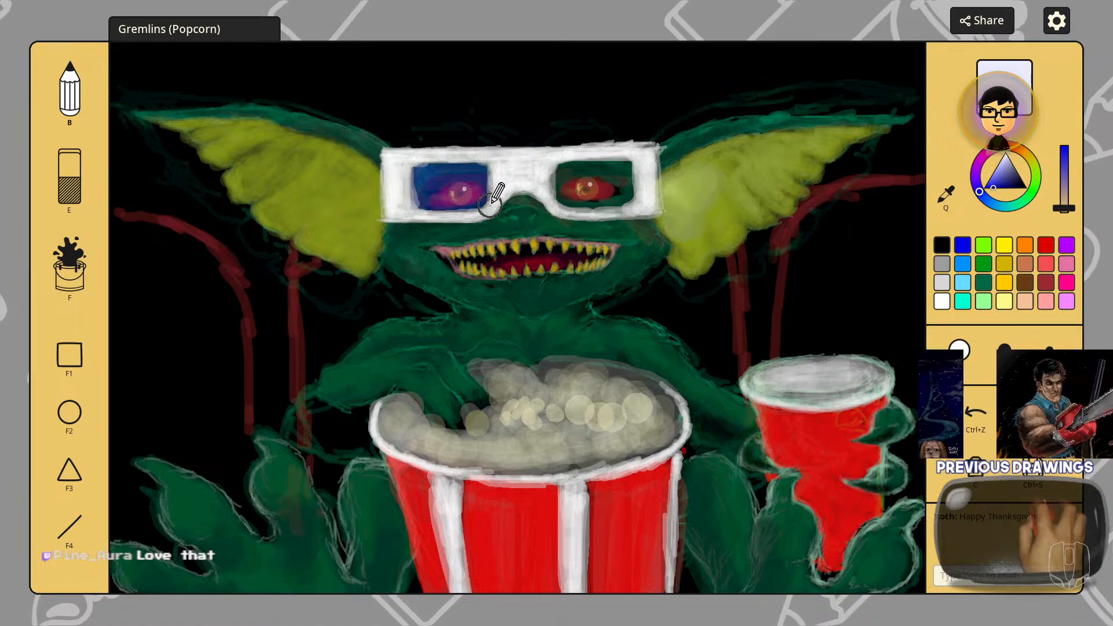
# Step: Tint the right lens of the glasses in mostly transparent red with the large brush
pyautogui.click(1047, 248)
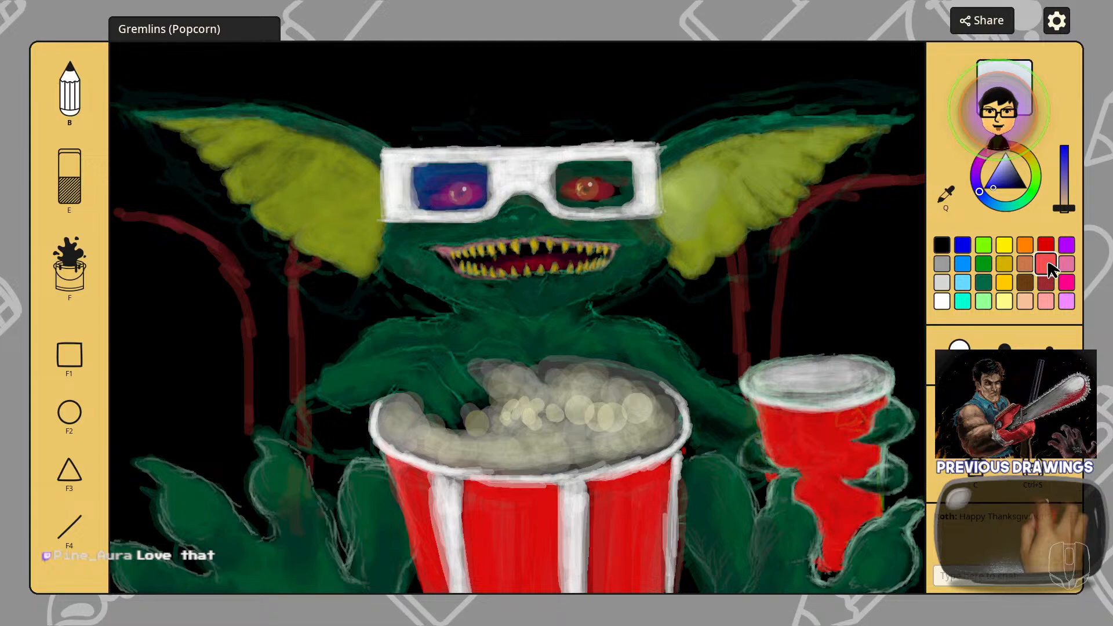
pyautogui.click(1053, 250)
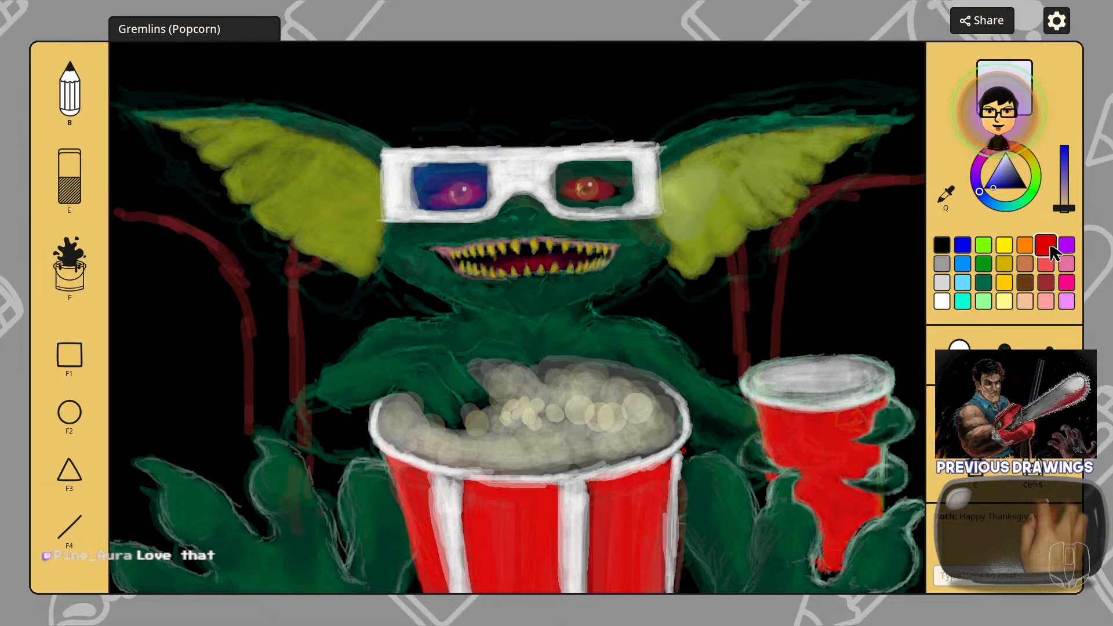
pyautogui.click(1064, 203)
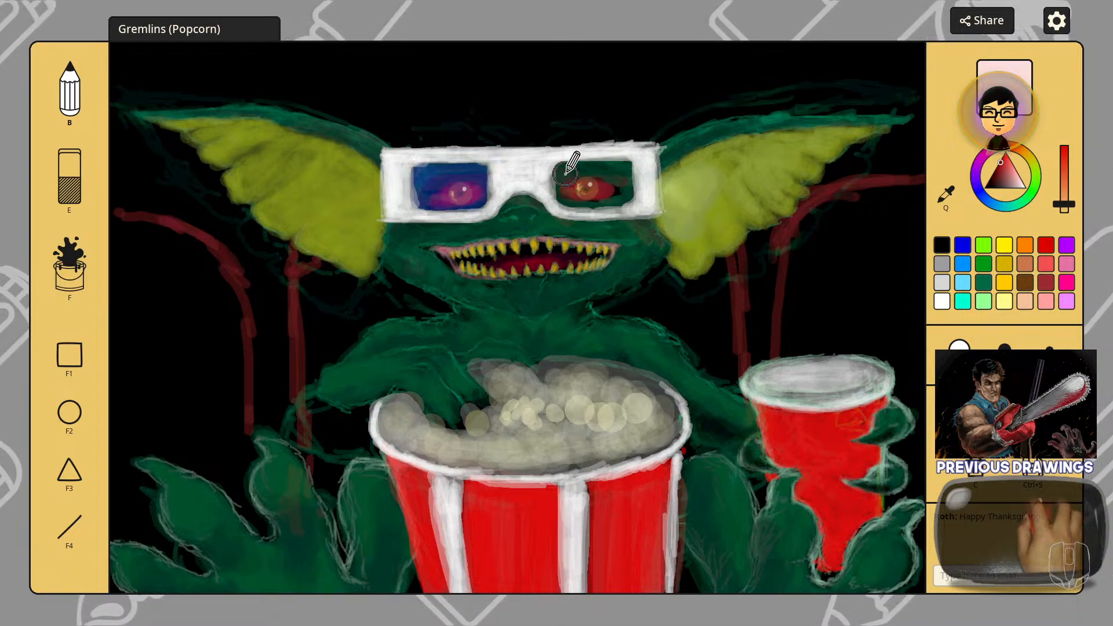
pyautogui.moveTo(566, 172)
pyautogui.mouseDown()
pyautogui.moveTo(572, 192)
pyautogui.moveTo(622, 188)
pyautogui.moveTo(586, 174)
pyautogui.mouseUp()
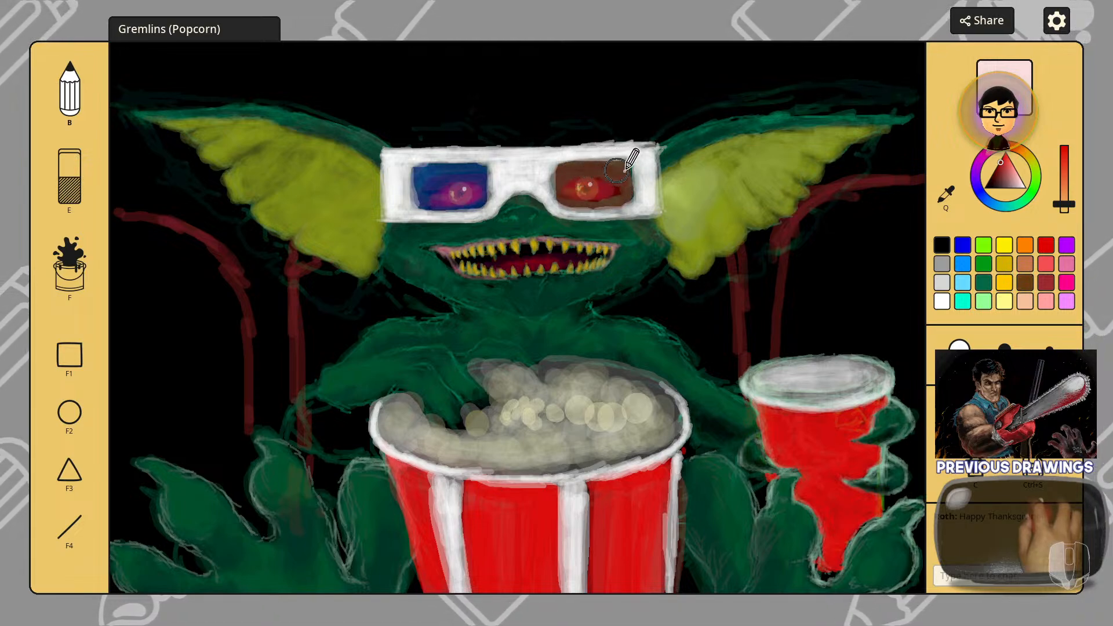
pyautogui.moveTo(622, 170)
pyautogui.mouseDown()
pyautogui.moveTo(623, 194)
pyautogui.moveTo(563, 183)
pyautogui.moveTo(582, 177)
pyautogui.mouseUp()
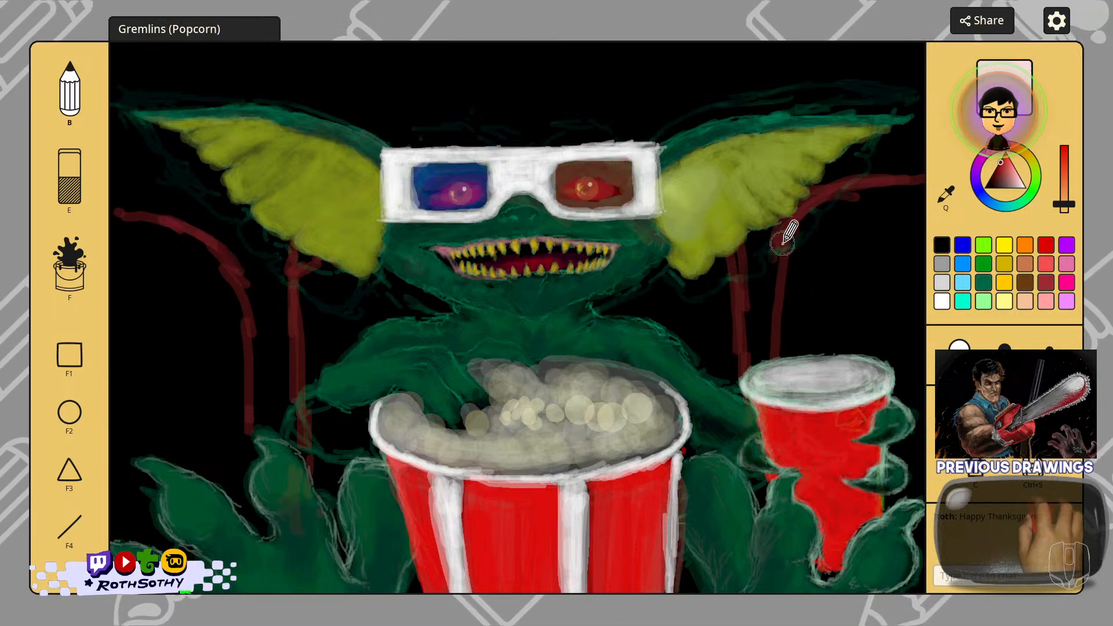
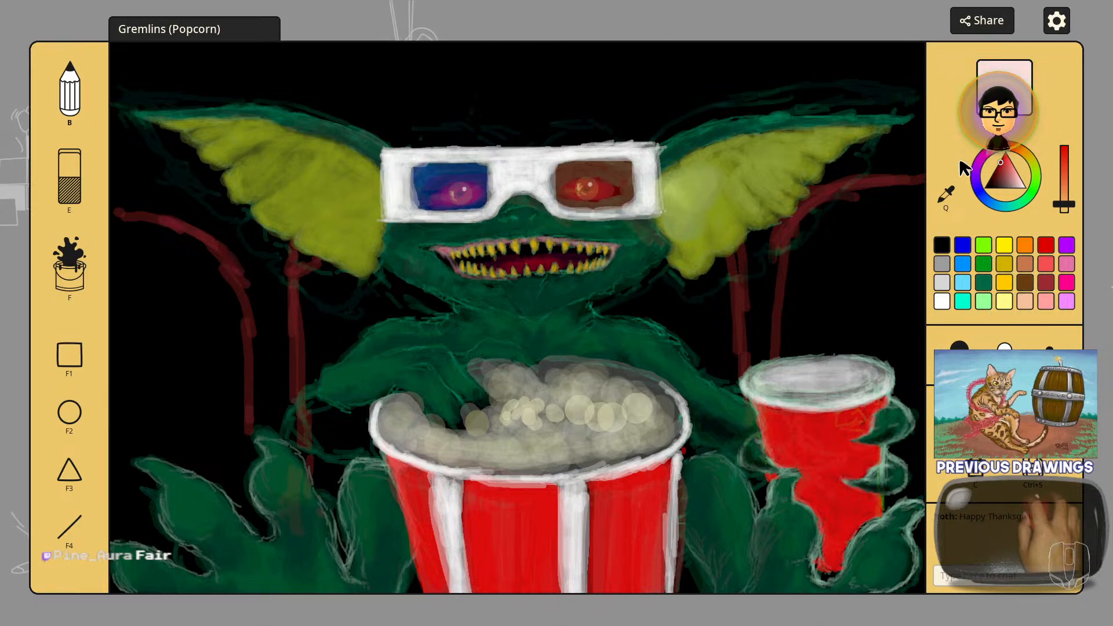
# Step: Save the drawing and shade the gremlin's nose and cheeks in mostly transparent black with a small brush
pyautogui.click(1005, 302)
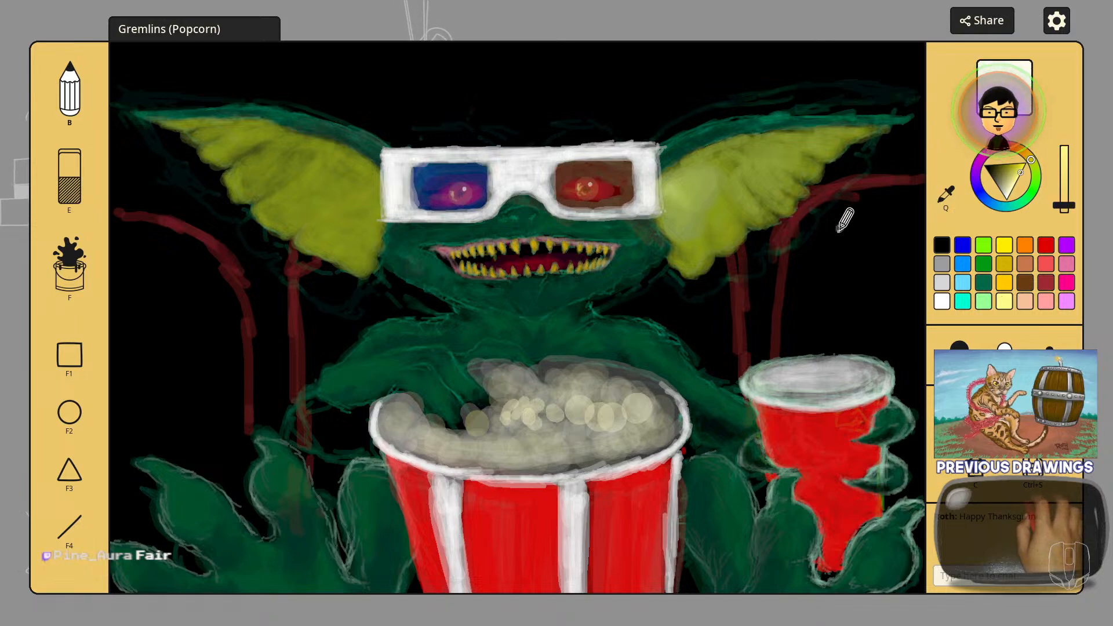
pyautogui.click(942, 248)
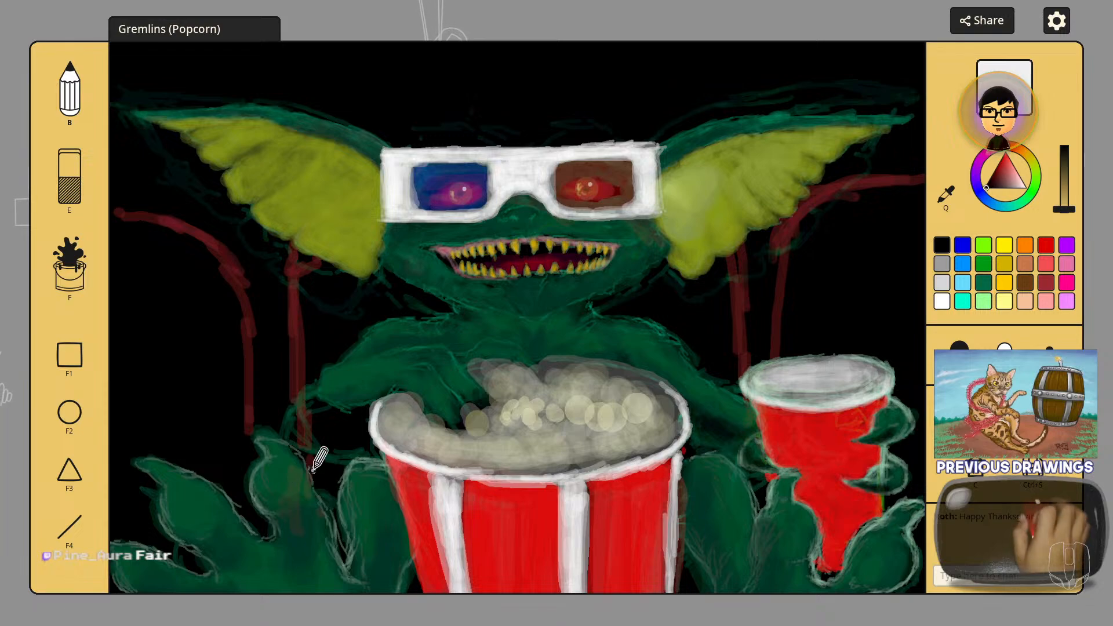
pyautogui.scroll(-1, 402, 271)
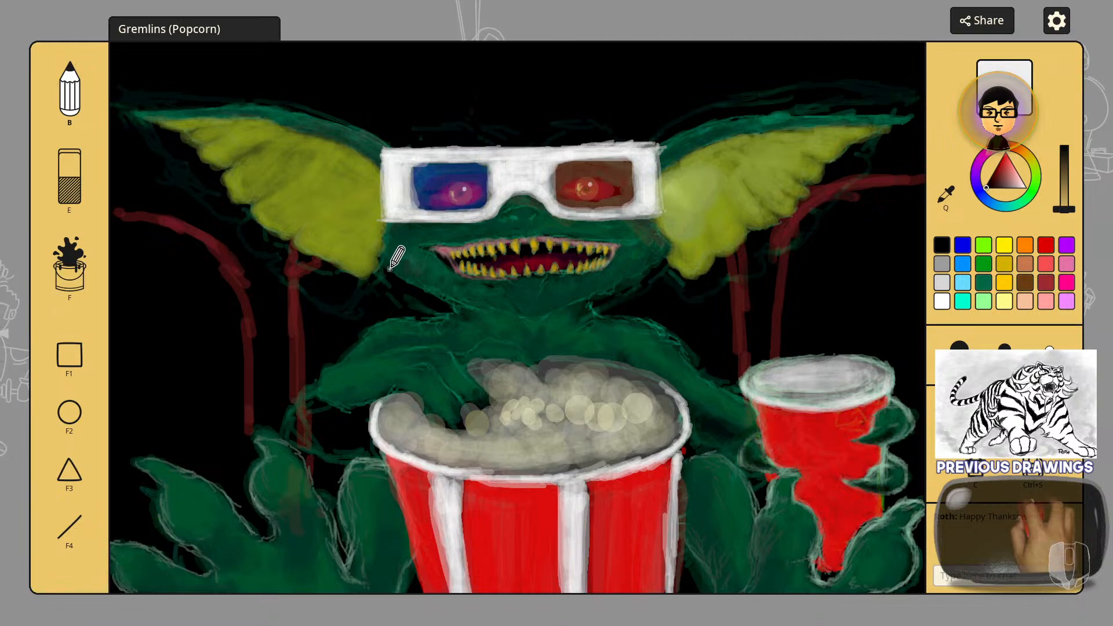
pyautogui.moveTo(1064, 209); pyautogui.dragTo(1063, 205)
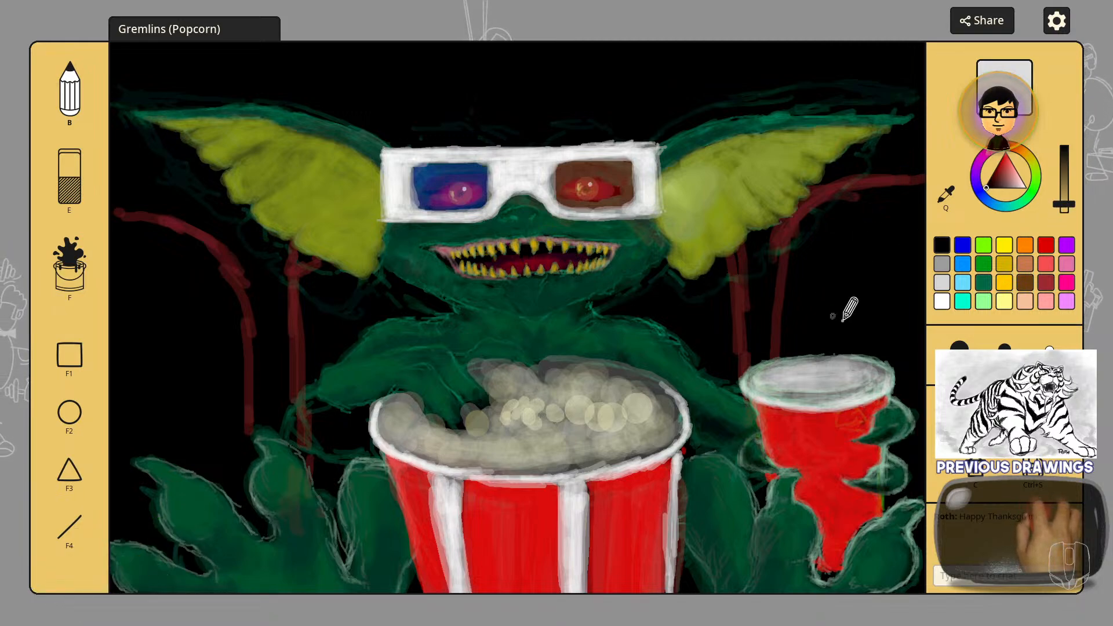
pyautogui.hotkey('ctrl', 's')
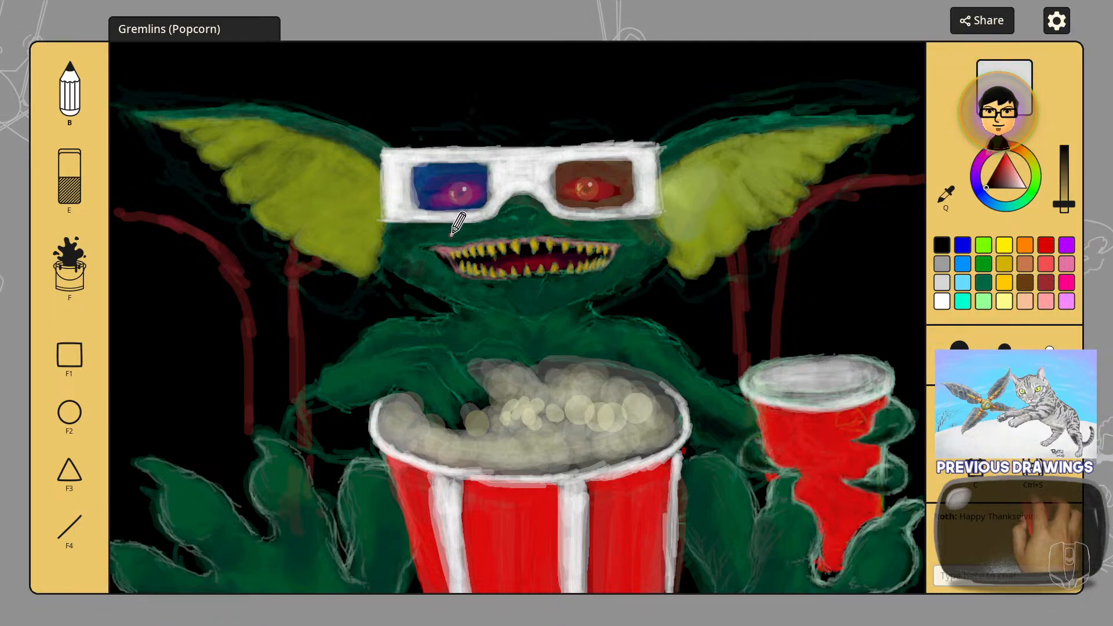
pyautogui.scroll(-1, 447, 230)
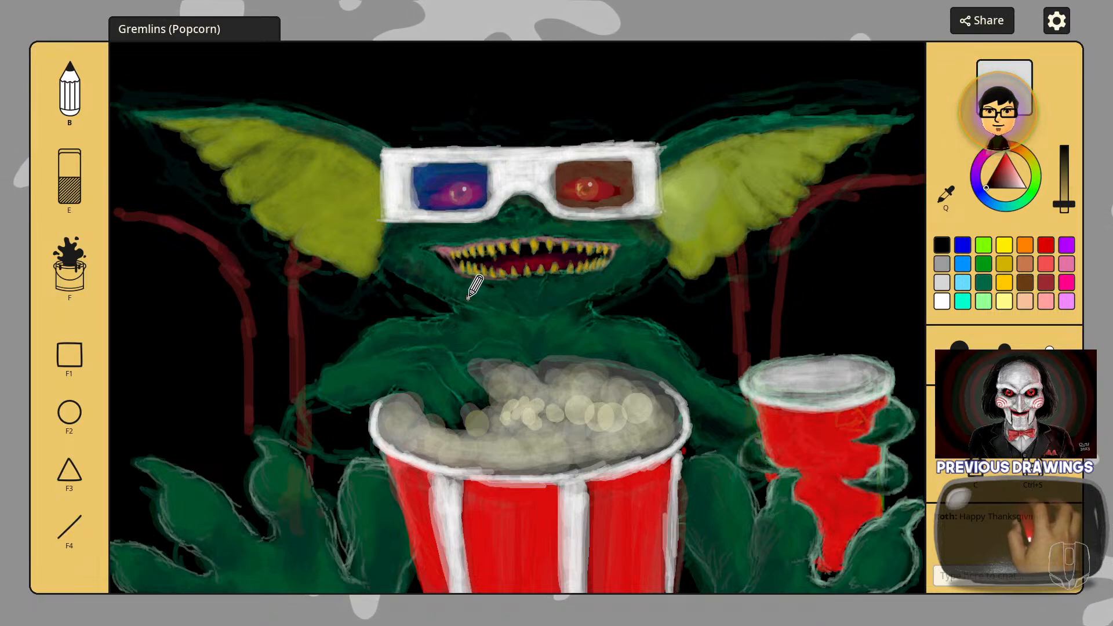
# Step: Deepen the shading on the chin, face and upper ear edges in stronger semi-transparent black, and save the drawing
pyautogui.moveTo(1065, 203); pyautogui.dragTo(1065, 194)
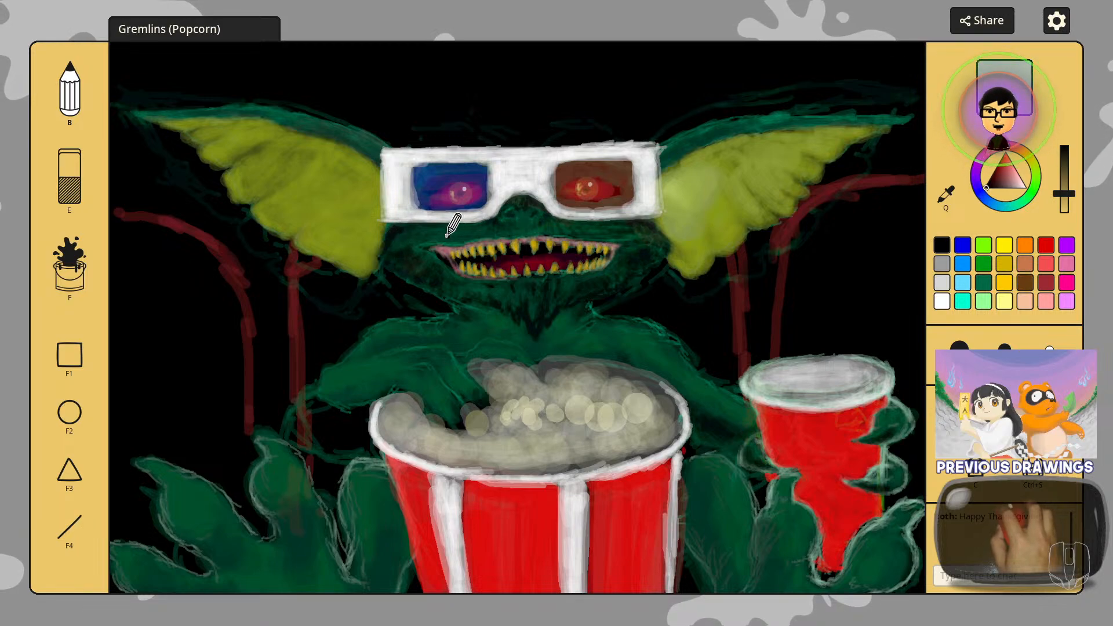
pyautogui.scroll(1, 418, 233)
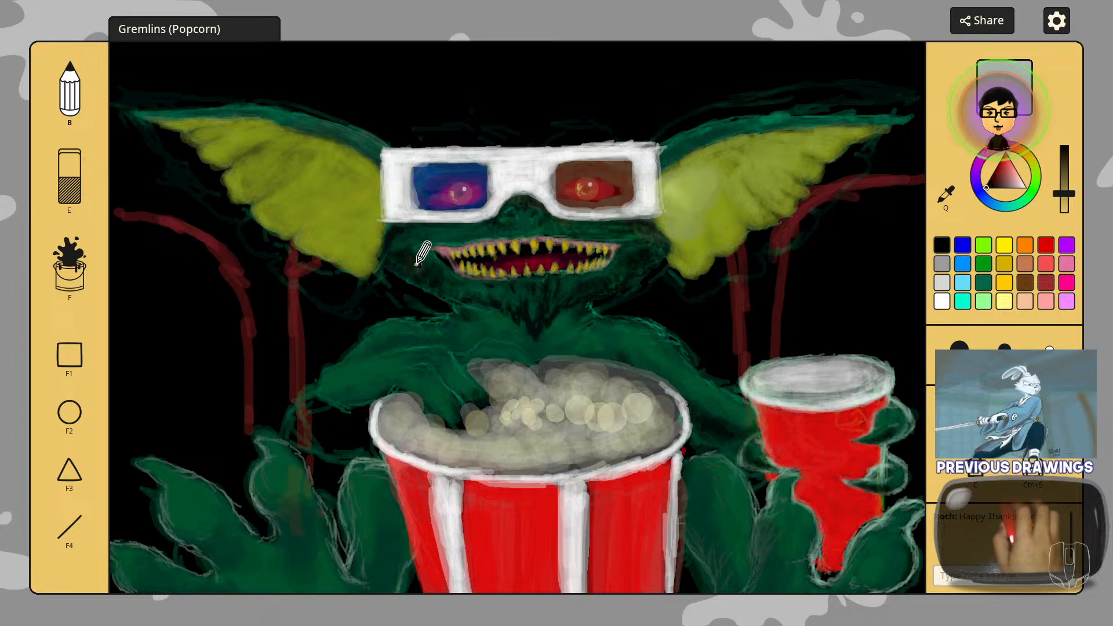
pyautogui.scroll(1, 405, 231)
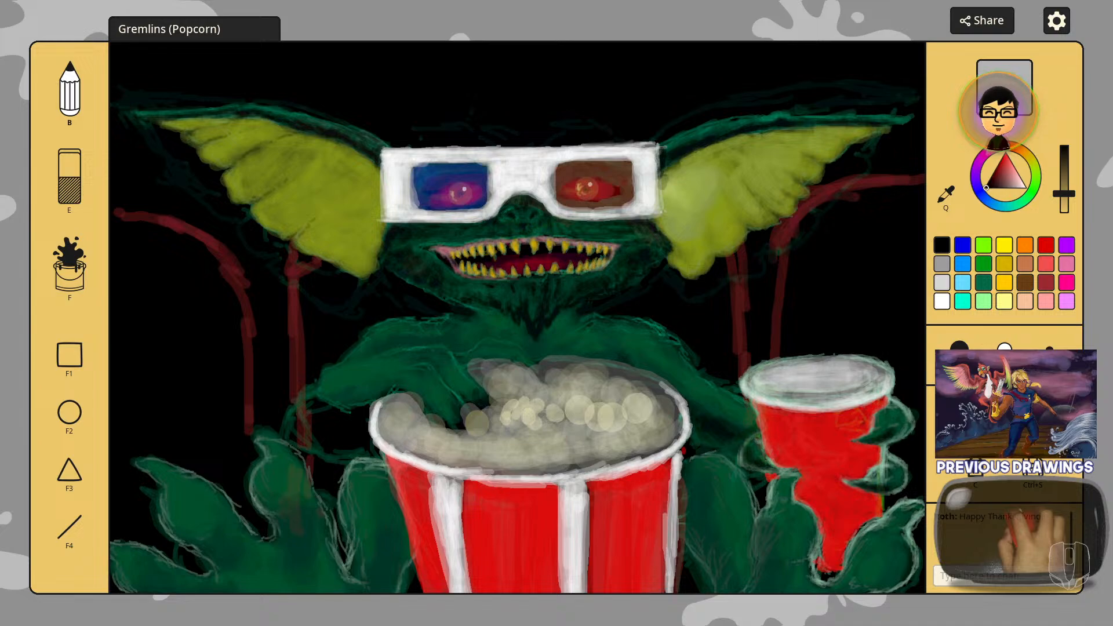
pyautogui.click(1032, 468)
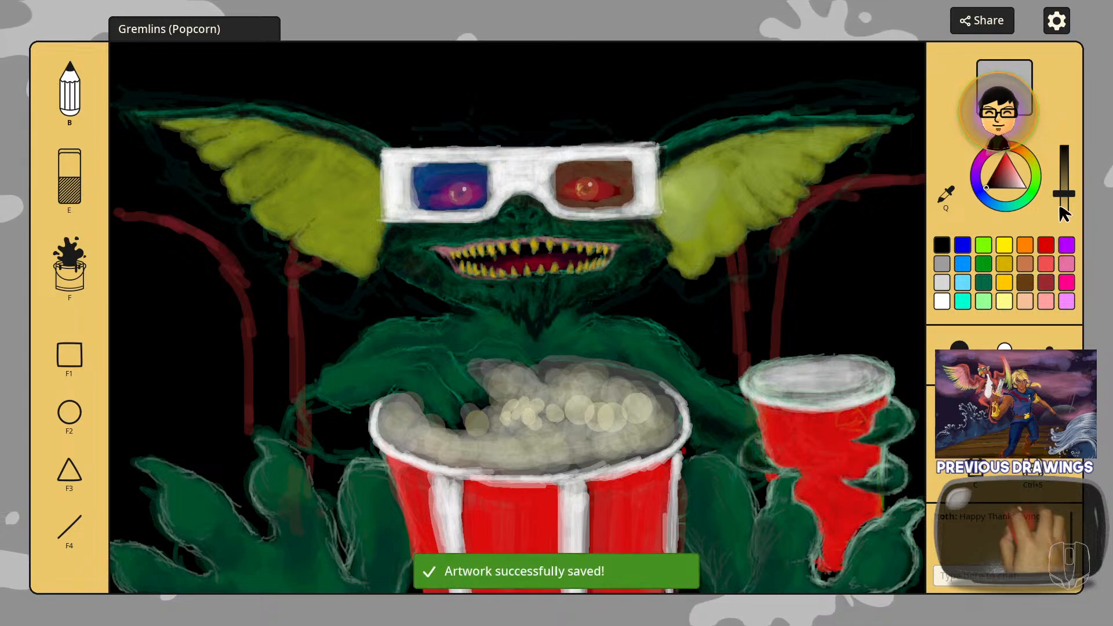
# Step: Shade the folds of both ears and the arms beside the popcorn bucket in semi-transparent black
pyautogui.click(1063, 208)
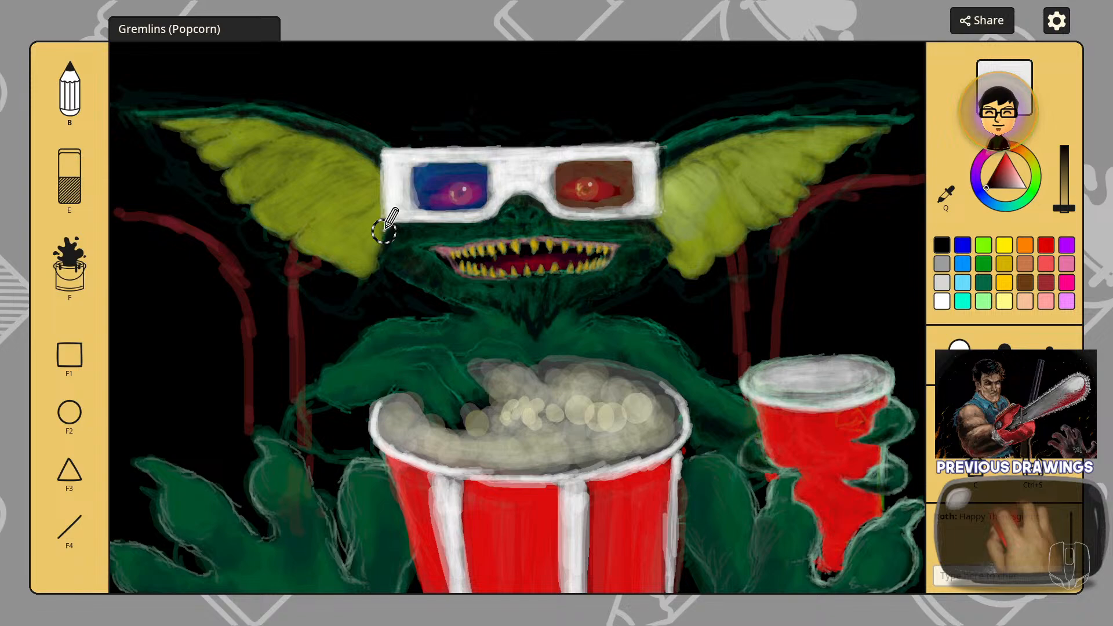
pyautogui.click(1004, 346)
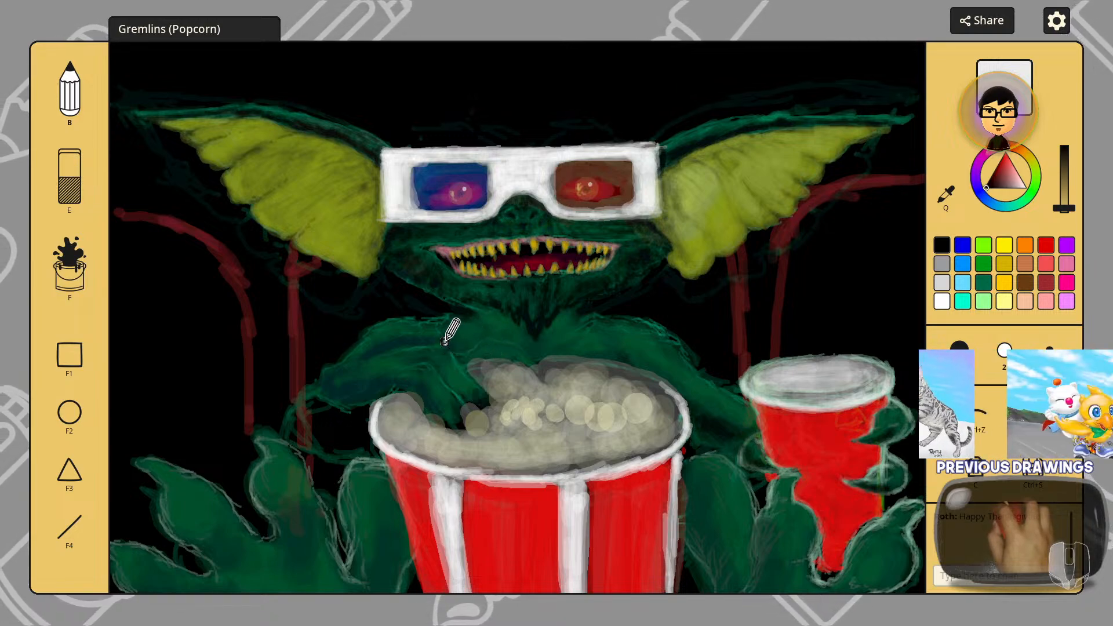
pyautogui.click(1065, 199)
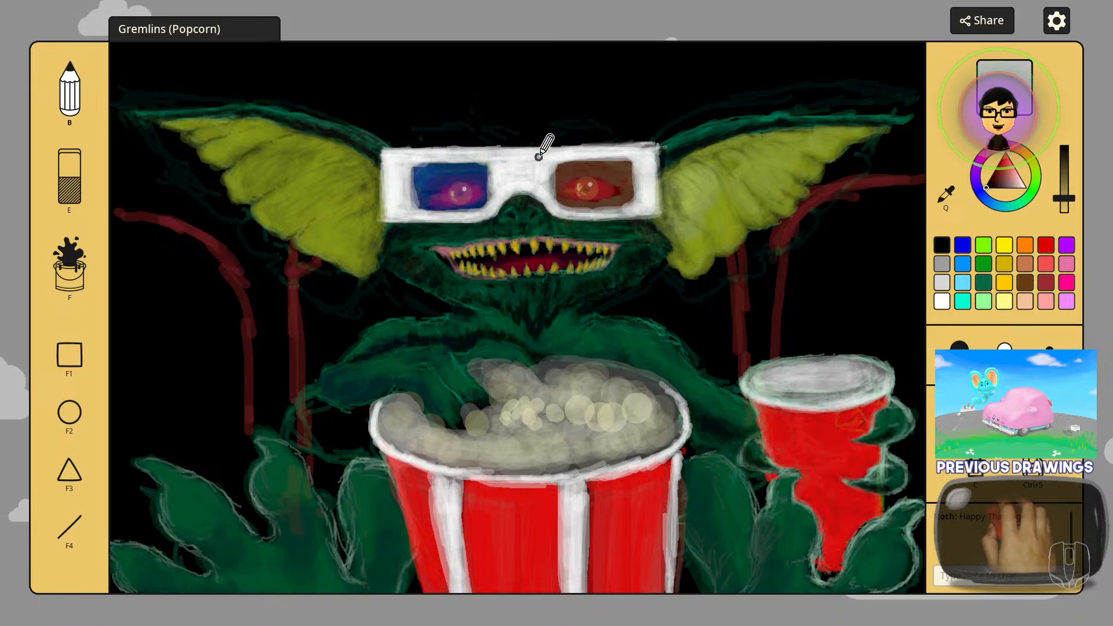
# Step: Brighten and clean up the frame of the 3D glasses in semi-transparent white with a small brush
pyautogui.click(943, 300)
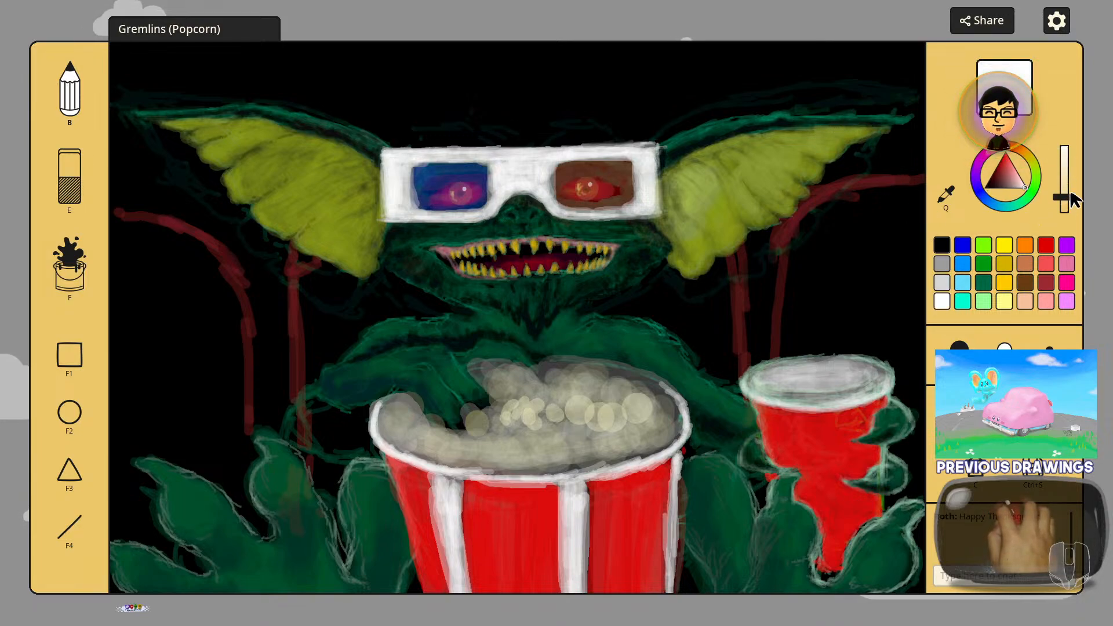
pyautogui.click(1070, 191)
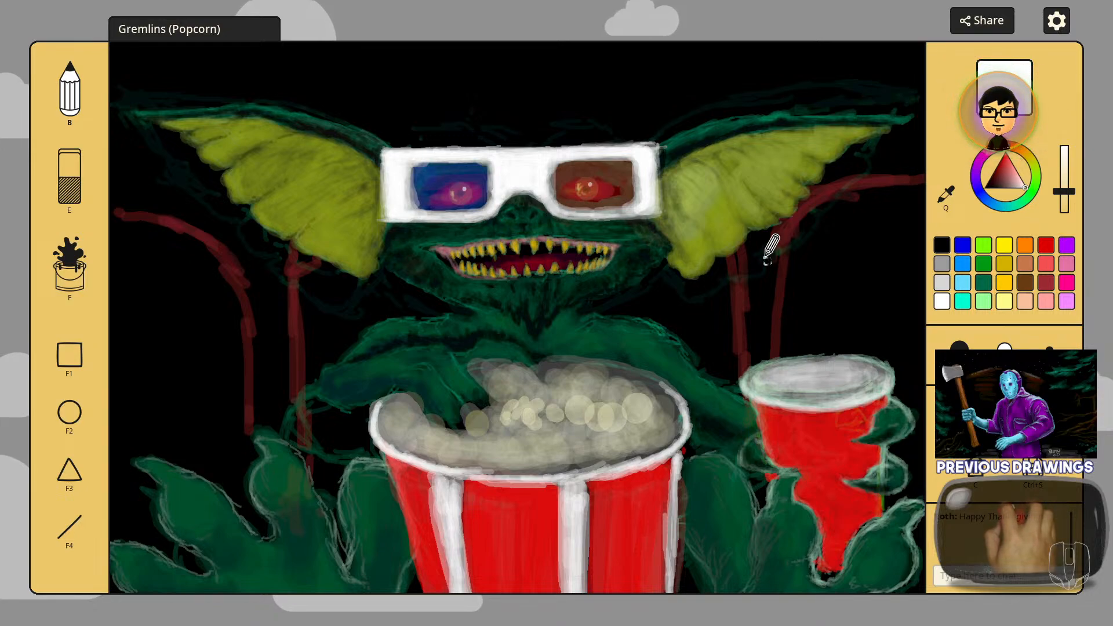
pyautogui.scroll(-1, 550, 191)
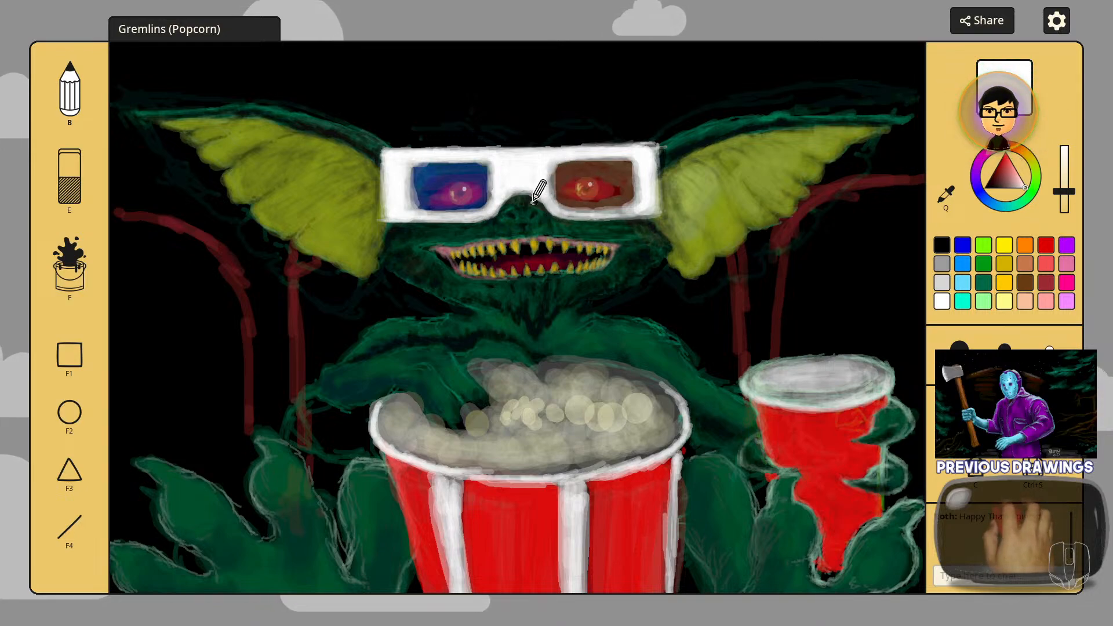
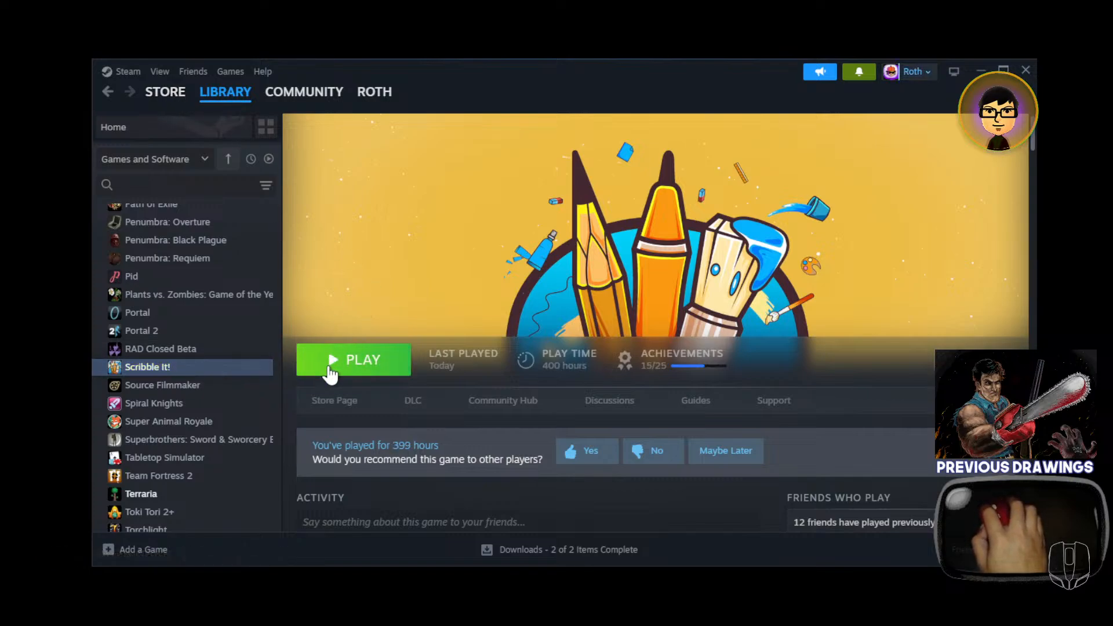
# Step: Launch Scribble It! from the Steam library and reopen the newest Gremlins (Popcorn) drawing from the artwork history for editing
pyautogui.click(329, 373)
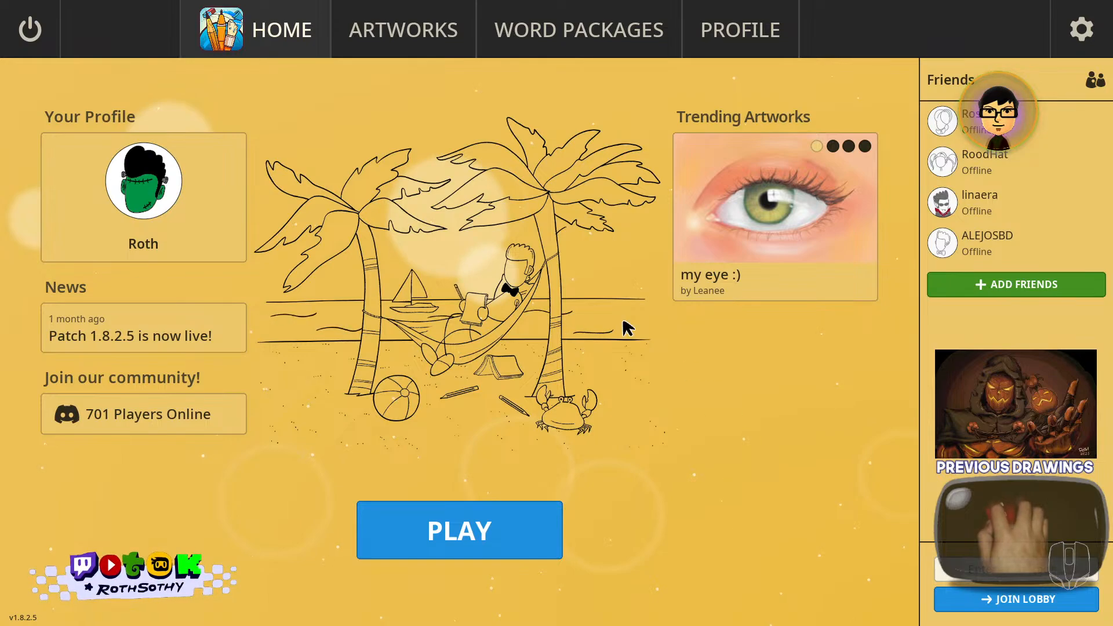
pyautogui.click(421, 32)
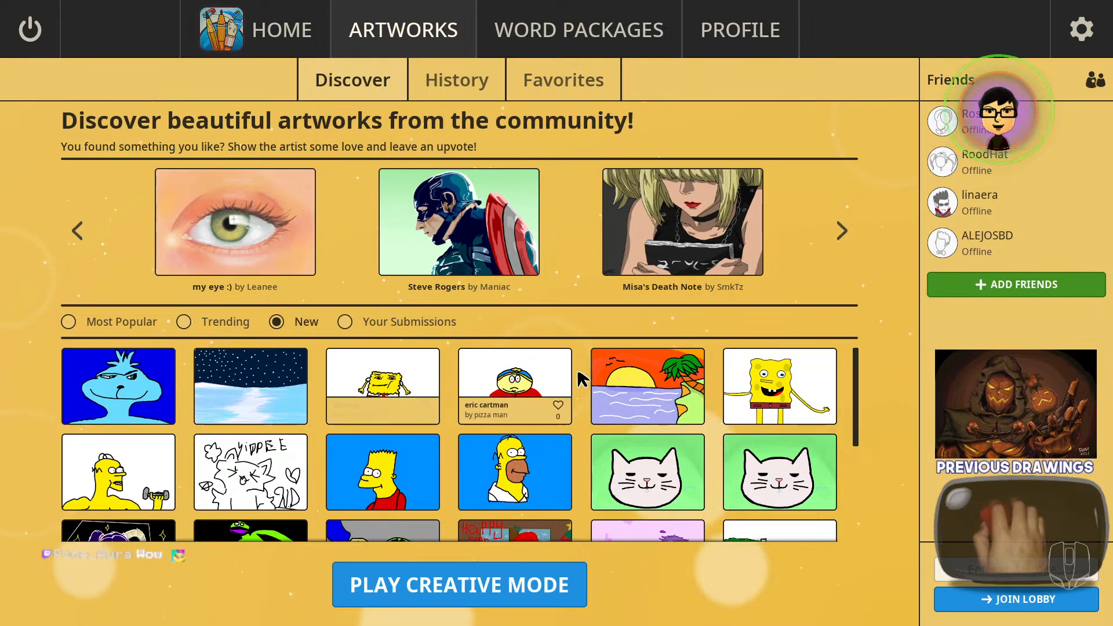
pyautogui.click(459, 82)
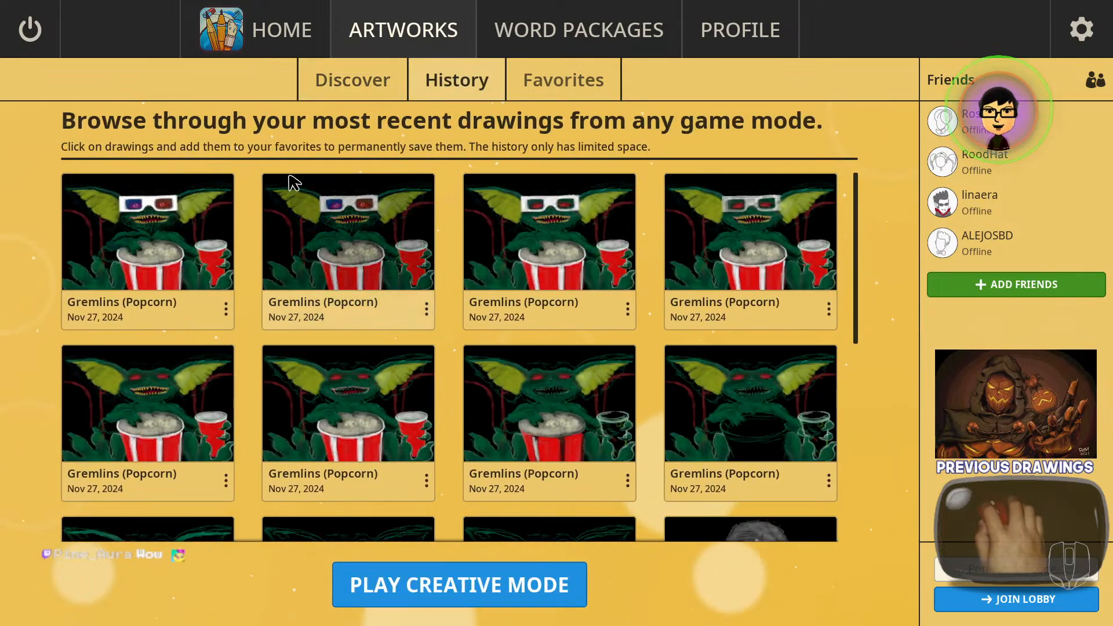
pyautogui.click(167, 238)
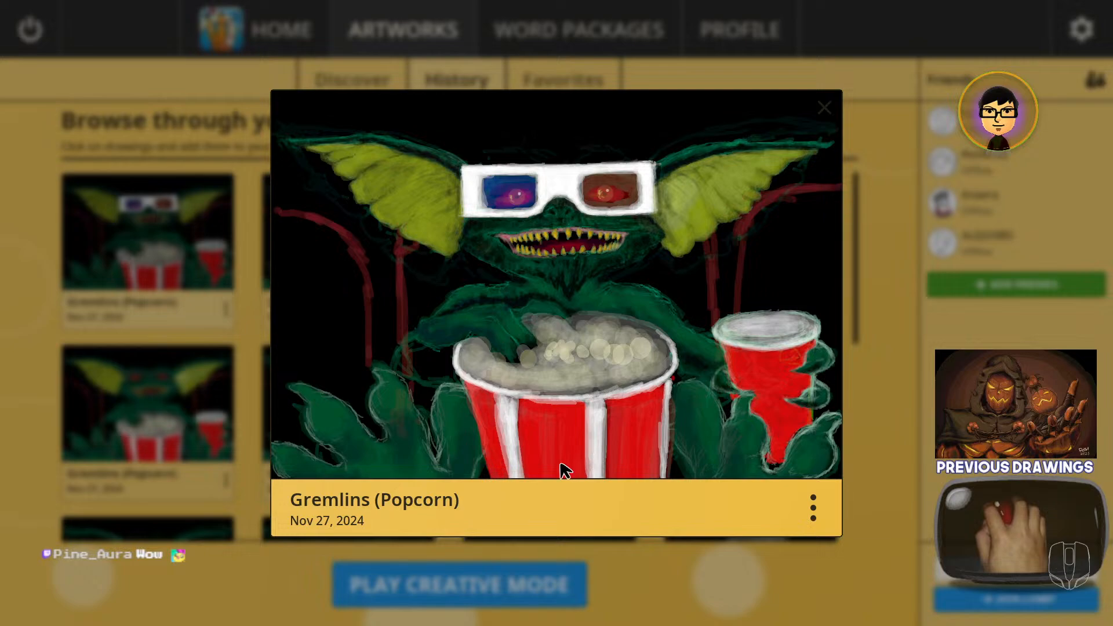
pyautogui.click(814, 510)
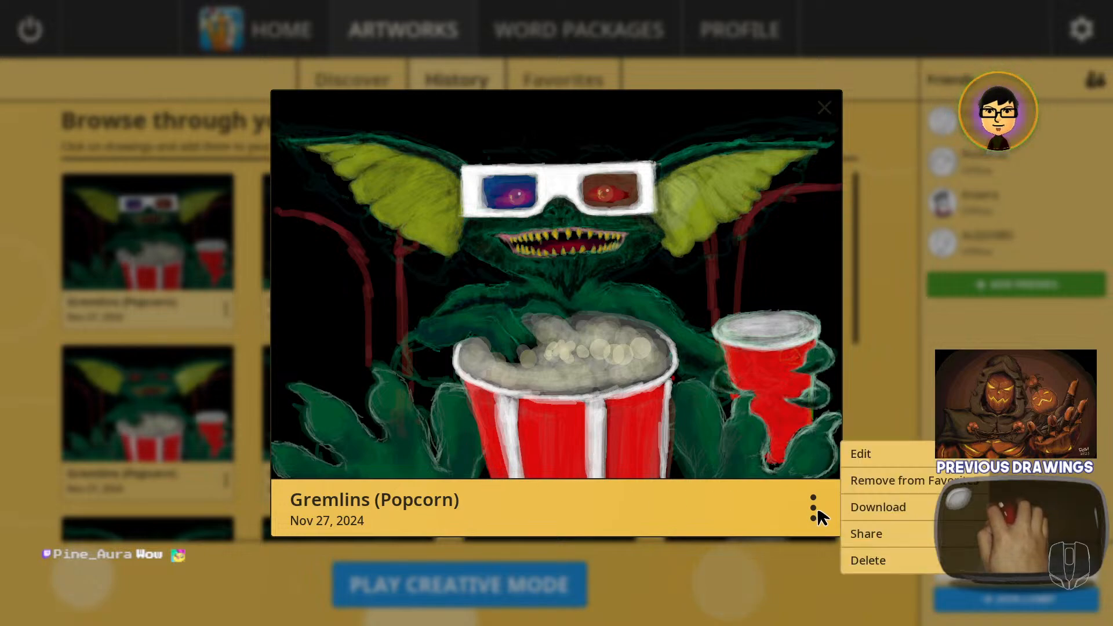
pyautogui.click(857, 456)
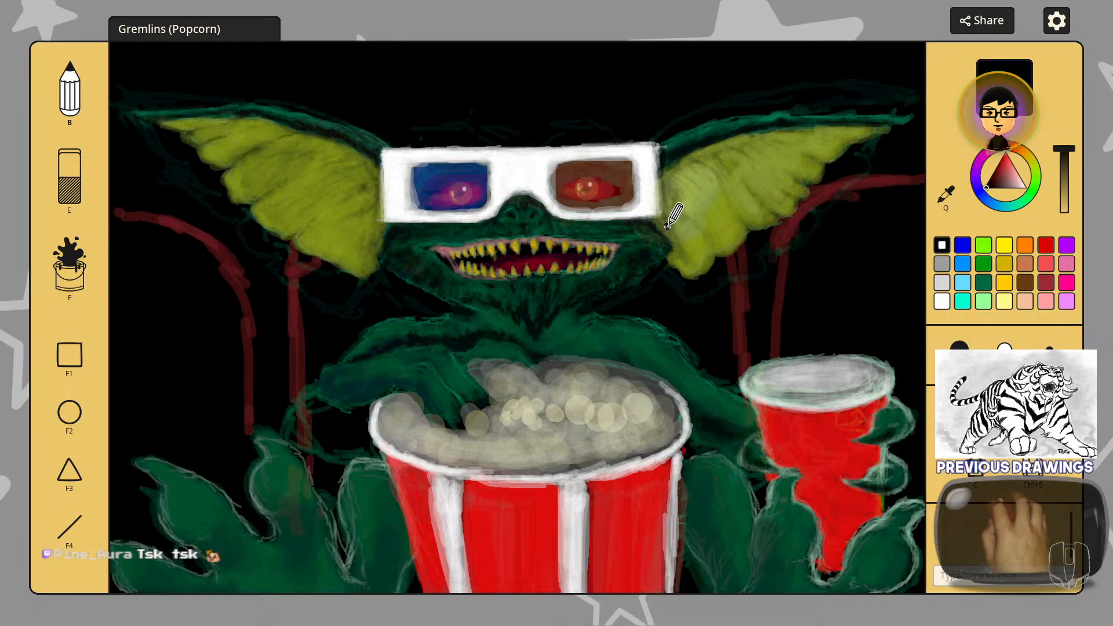
# Step: Shade the fingers and claws of the hands around the popcorn bucket and drink cup in semi-transparent black
pyautogui.moveTo(1057, 198); pyautogui.dragTo(1068, 206)
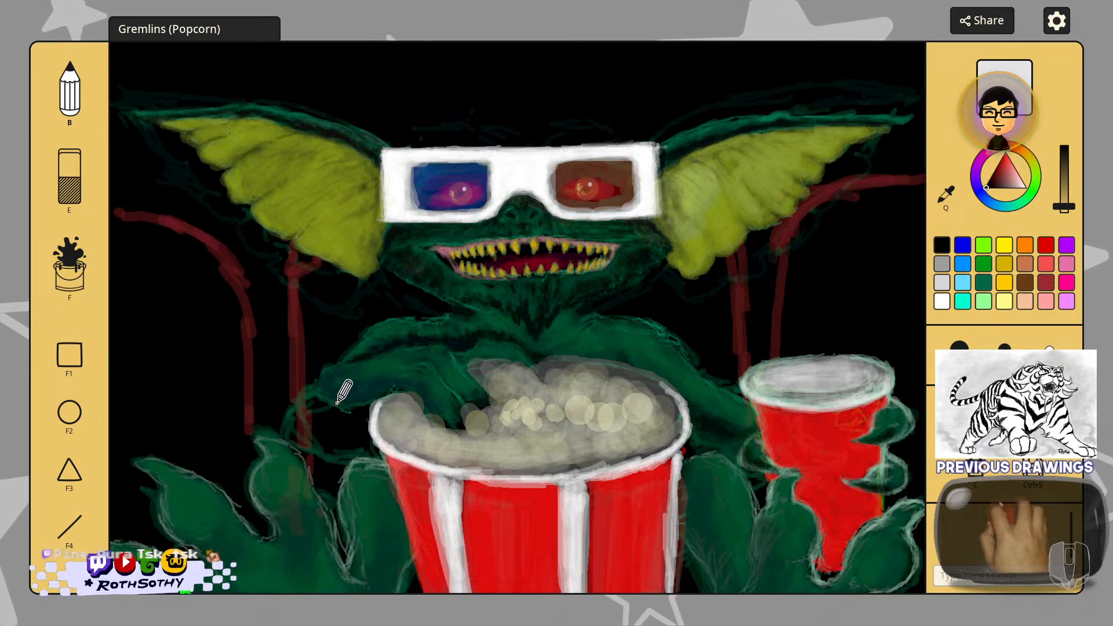
pyautogui.moveTo(1065, 206); pyautogui.dragTo(1070, 196)
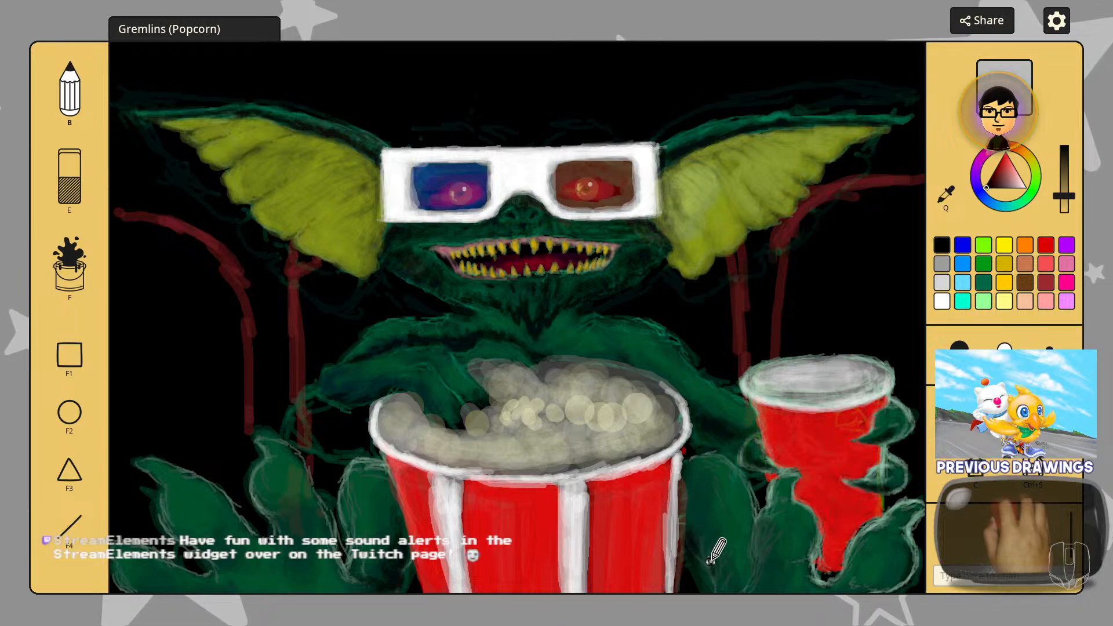
pyautogui.scroll(-1, 703, 553)
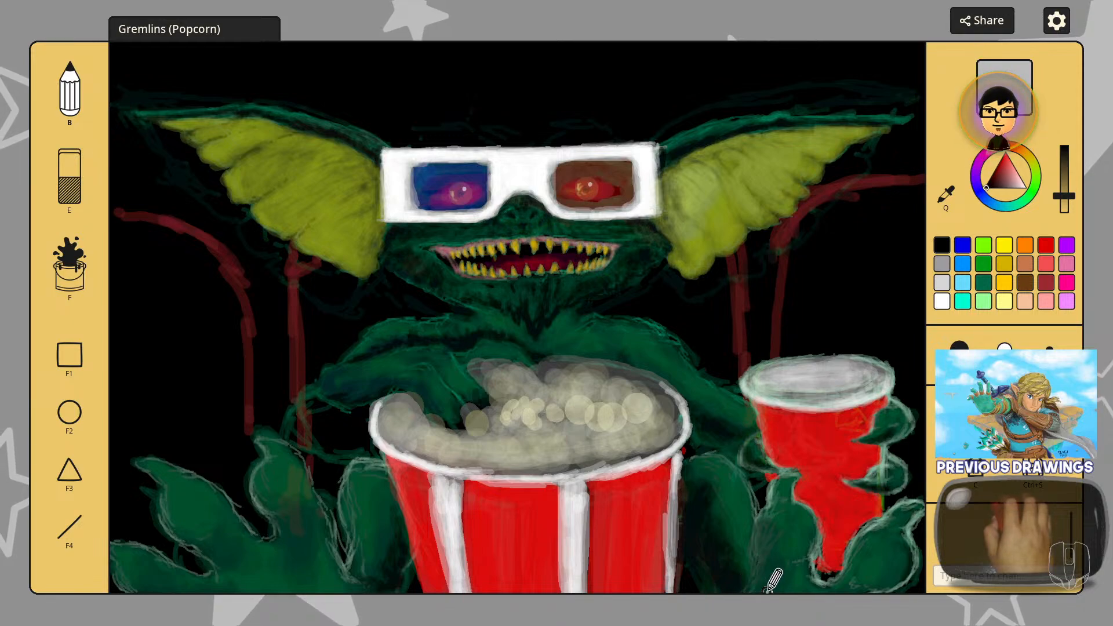
pyautogui.press('2')
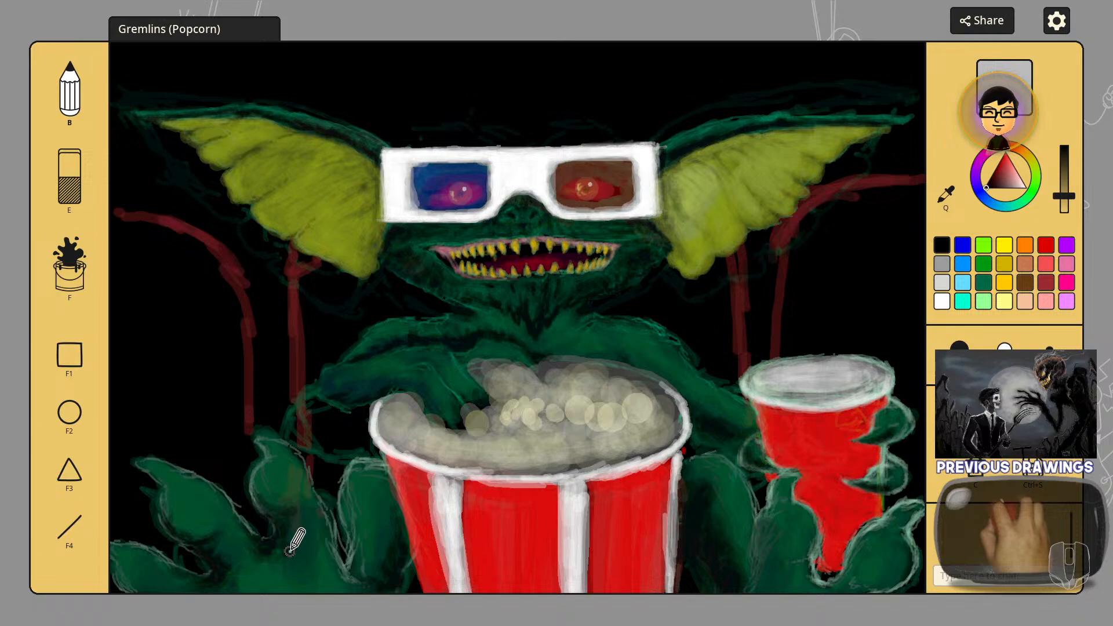
pyautogui.scroll(1, 282, 592)
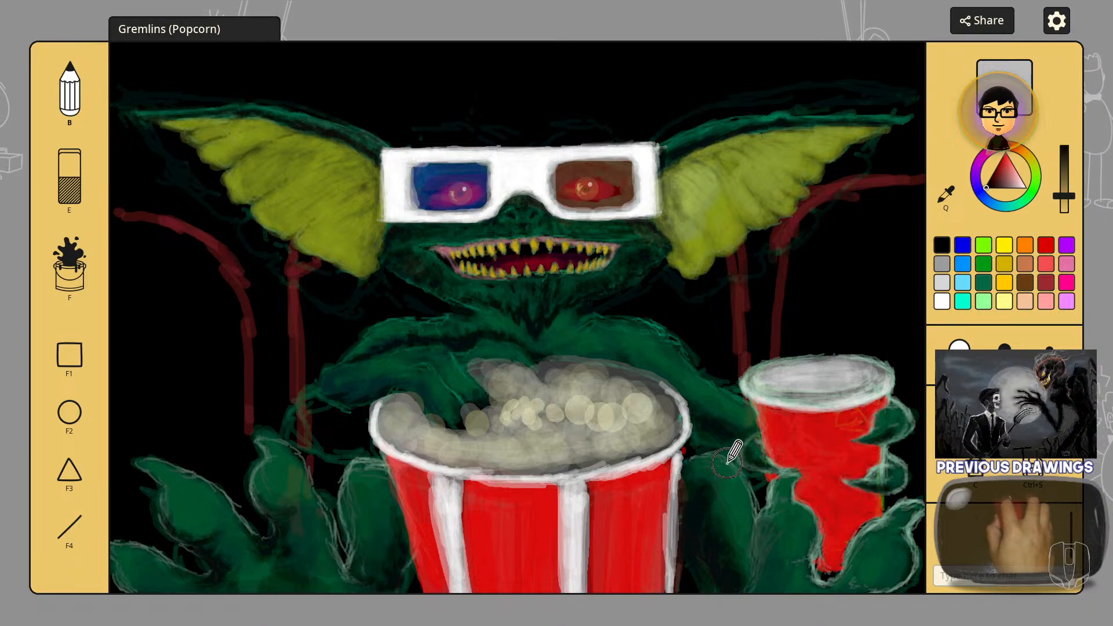
pyautogui.moveTo(718, 467)
pyautogui.mouseDown()
pyautogui.moveTo(733, 487)
pyautogui.moveTo(735, 565)
pyautogui.moveTo(778, 539)
pyautogui.mouseUp()
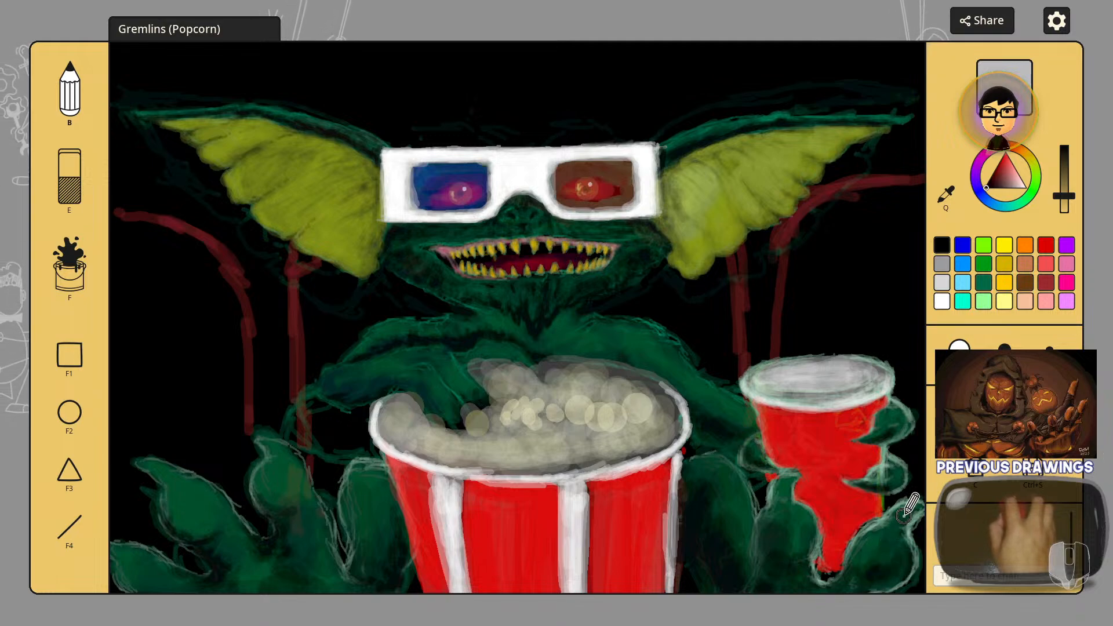
pyautogui.scroll(-1, 911, 513)
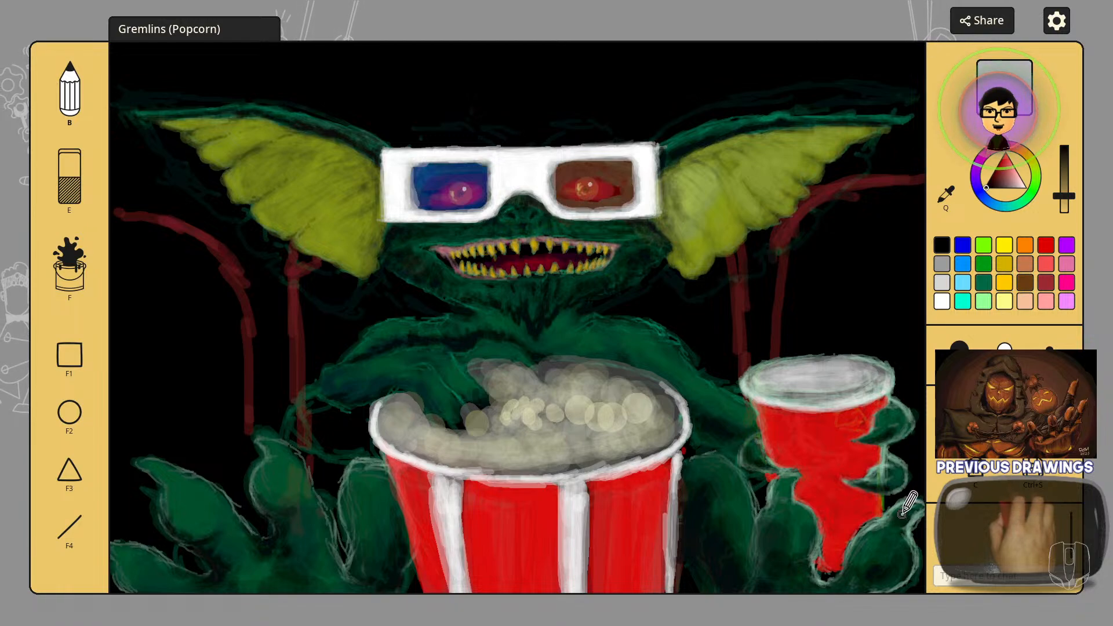
pyautogui.scroll(-1, 895, 513)
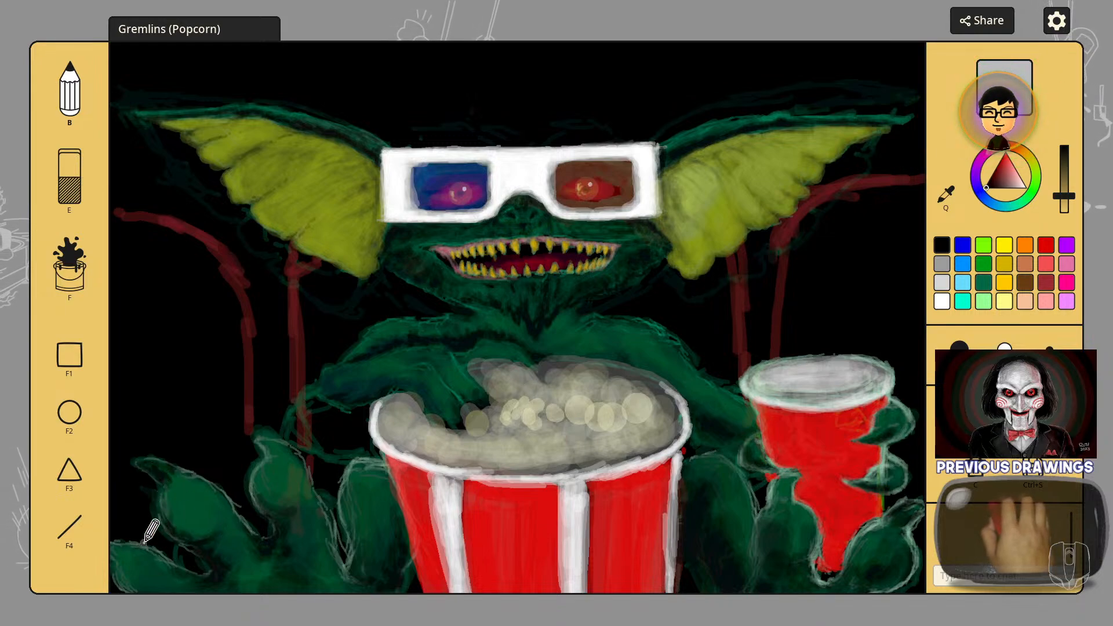
# Step: Darken the forearm outline above the open hand, the neck and the shoulders in semi-transparent black
pyautogui.scroll(1, 111, 545)
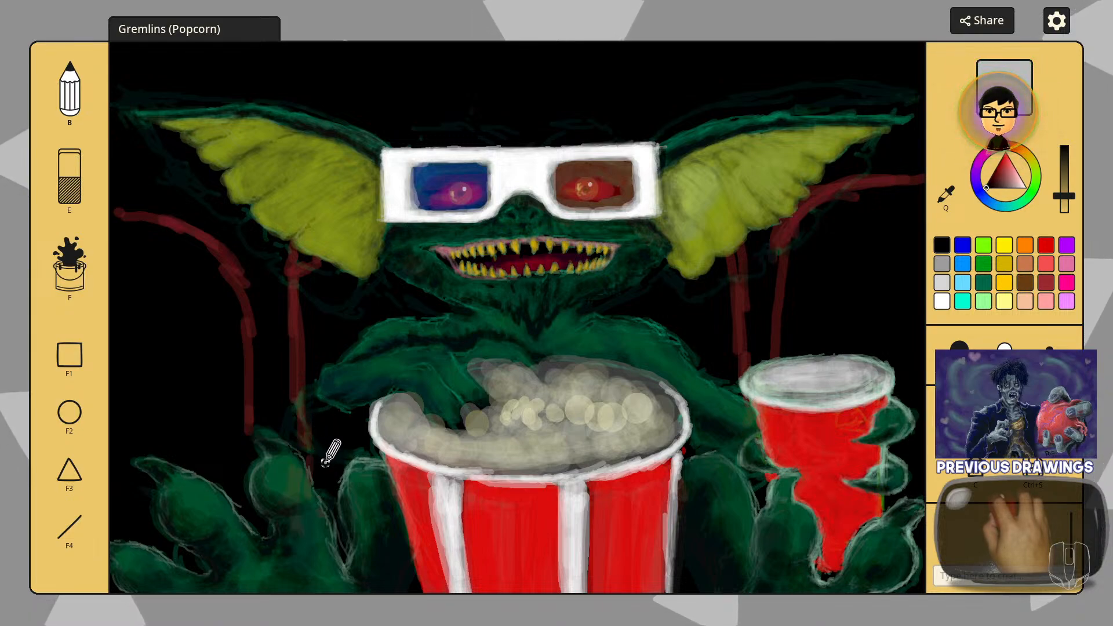
pyautogui.scroll(2, 326, 462)
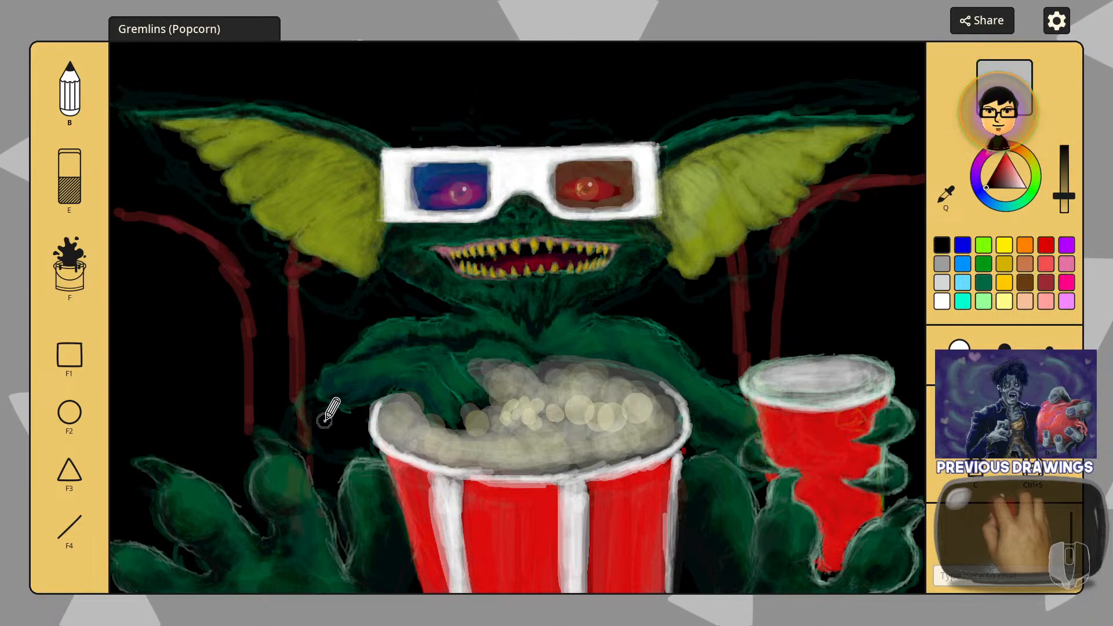
pyautogui.scroll(-1, 313, 382)
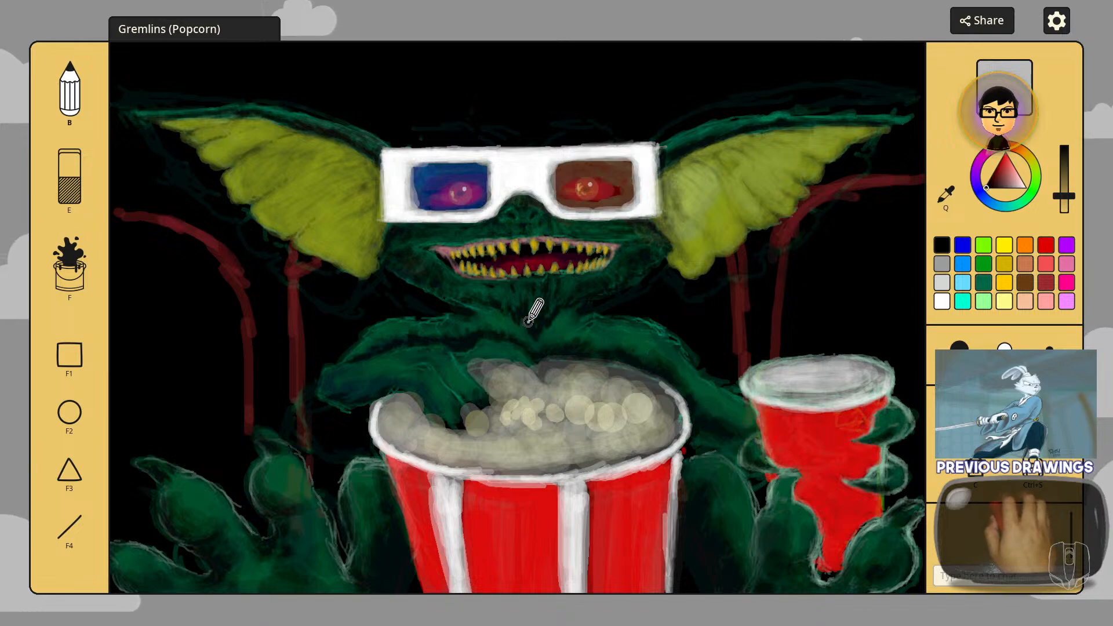
pyautogui.scroll(3, 496, 334)
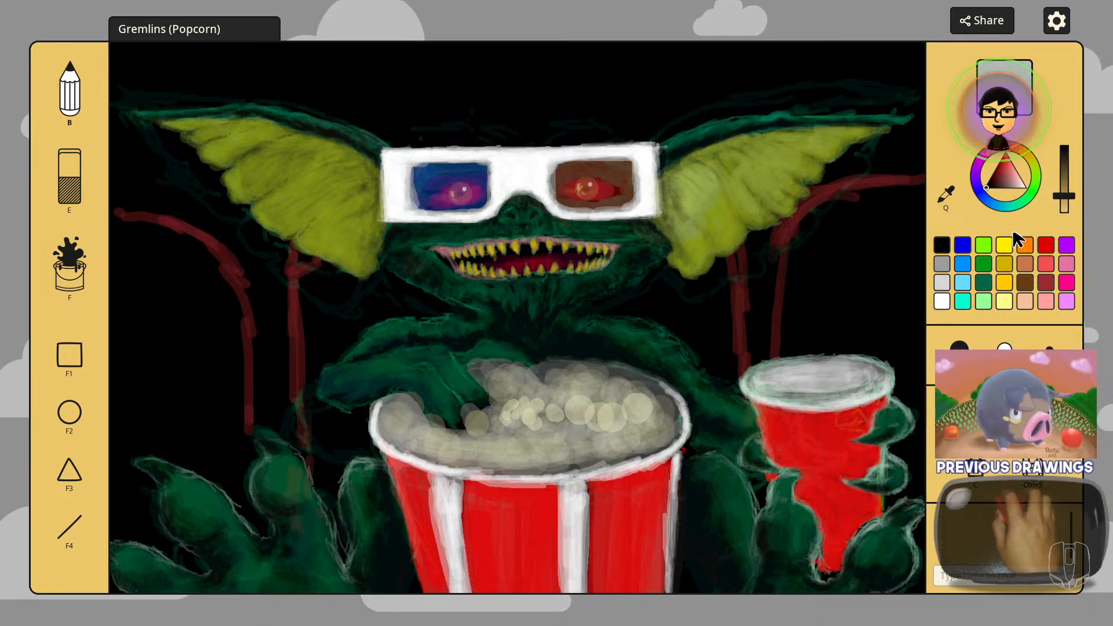
# Step: Shade the red and white stripes of the popcorn bucket and the drink cup with a large, fainter black brush
pyautogui.click(1064, 206)
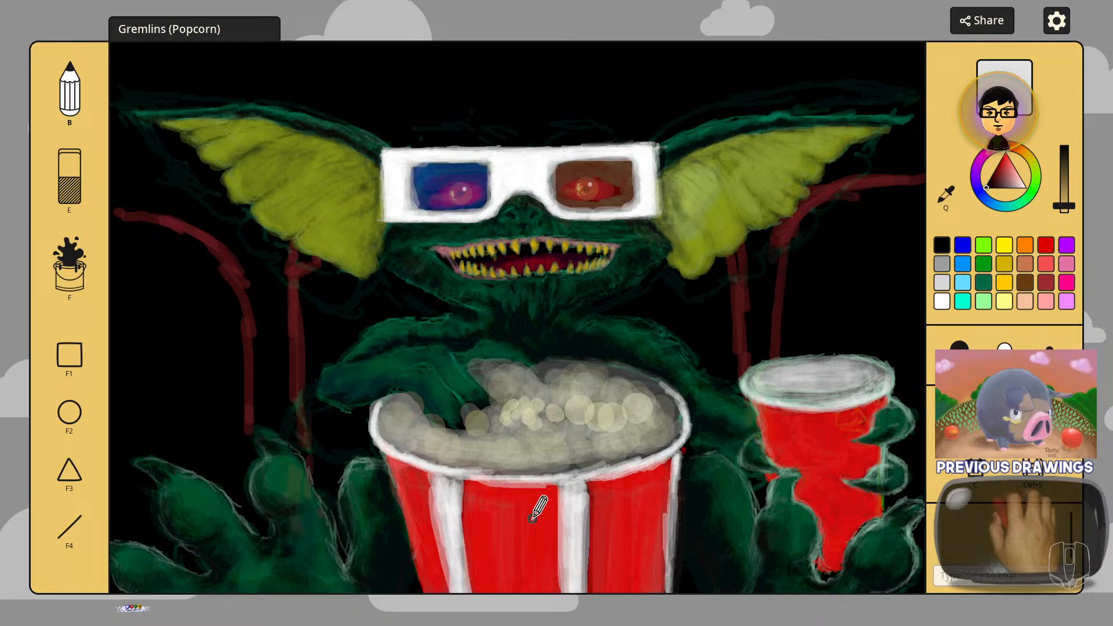
pyautogui.scroll(5, 442, 524)
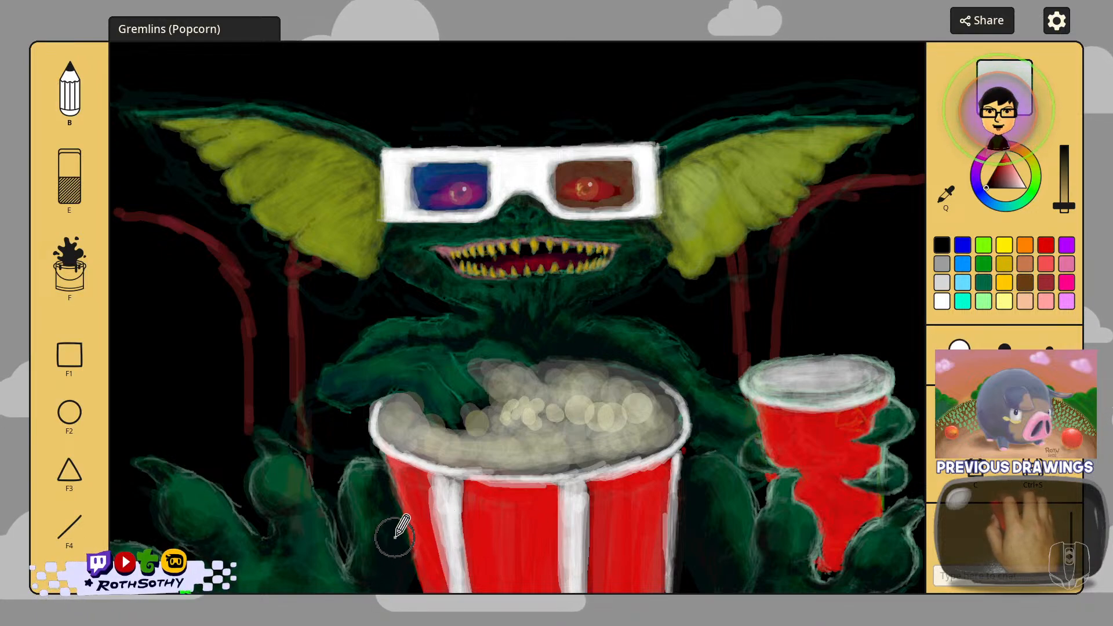
pyautogui.scroll(2, 395, 538)
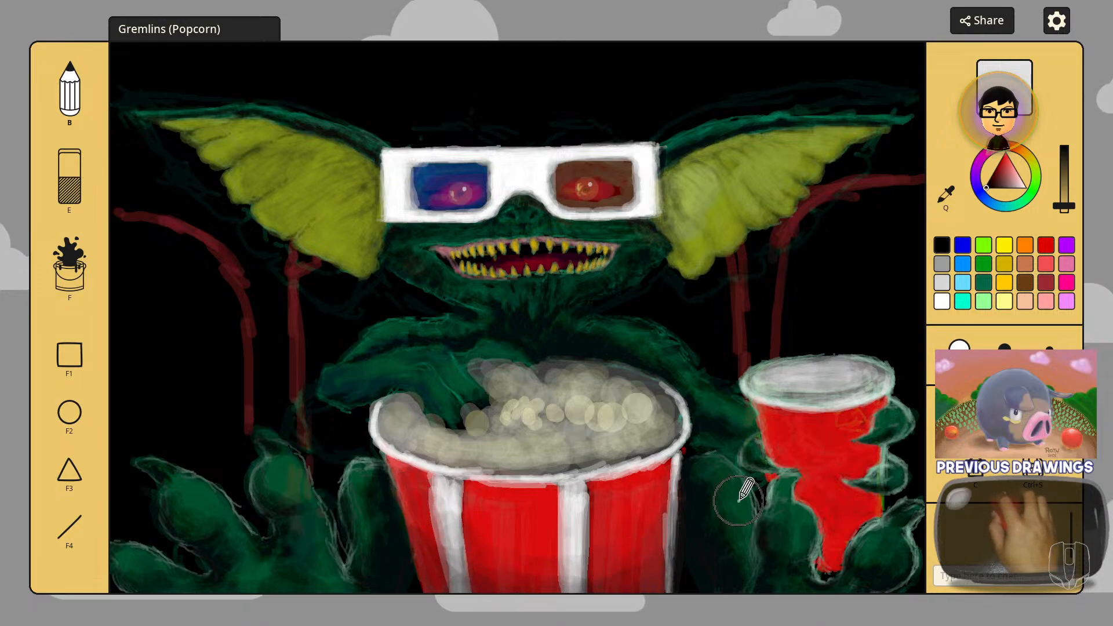
pyautogui.scroll(4, 722, 468)
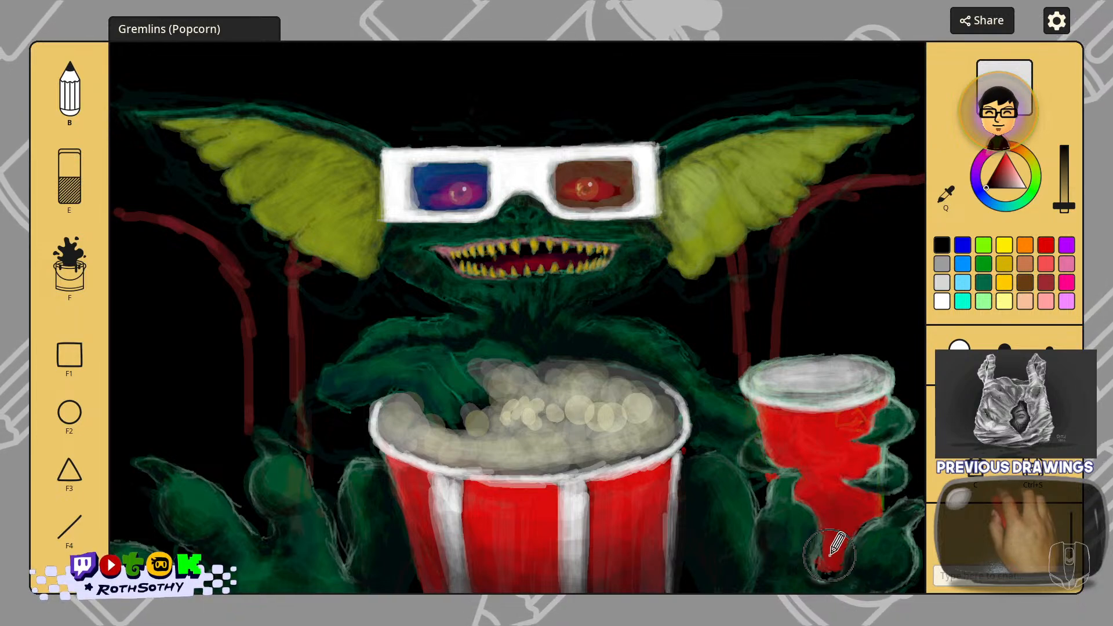
pyautogui.scroll(-1, 827, 560)
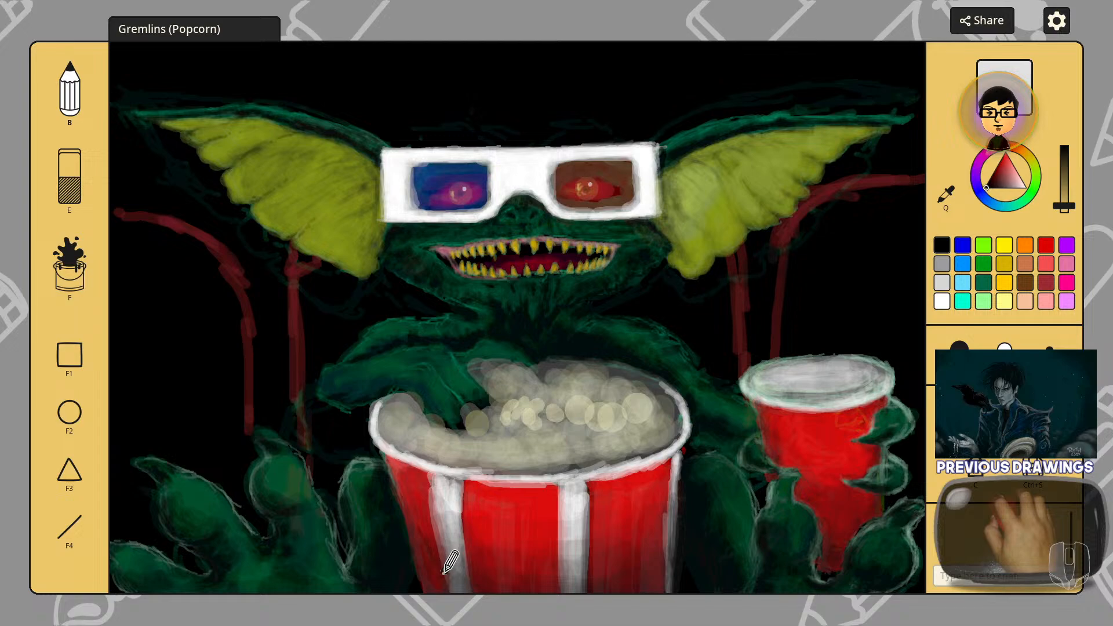
# Step: Refine the shadows at the bucket's lower edge and on the open hand's fingers in faint black with a small brush
pyautogui.moveTo(444, 572); pyautogui.dragTo(444, 569)
pyautogui.scroll(-1, 358, 469)
pyautogui.moveTo(355, 470); pyautogui.dragTo(342, 477)
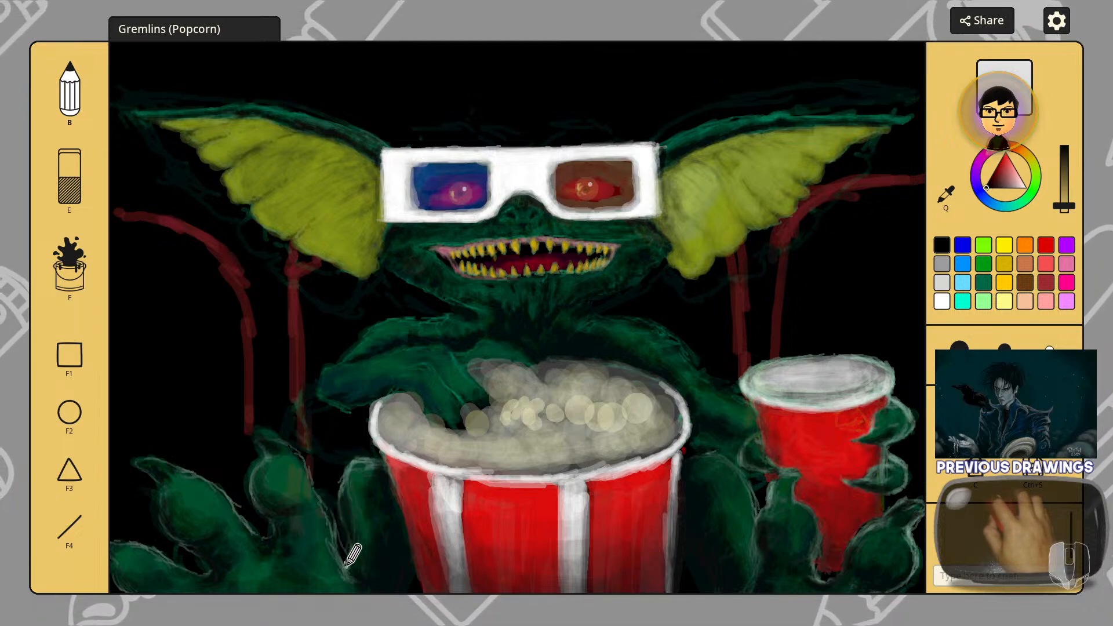
pyautogui.scroll(1, 355, 544)
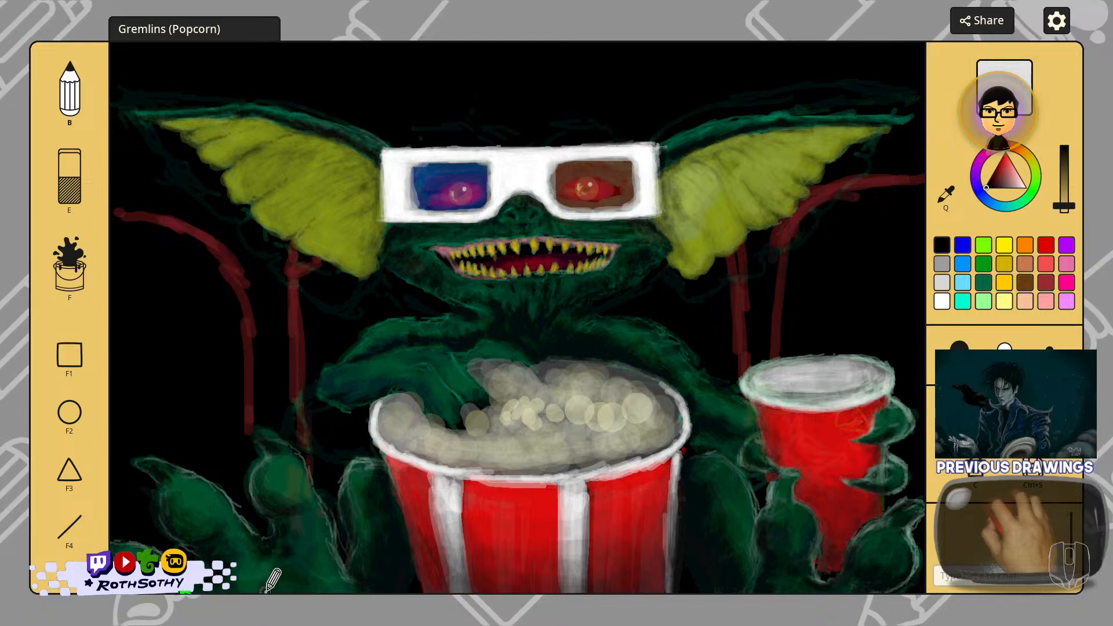
# Step: Shade the arm reaching into the popcorn and the upper edges of both ears in semi-transparent black
pyautogui.press('1')
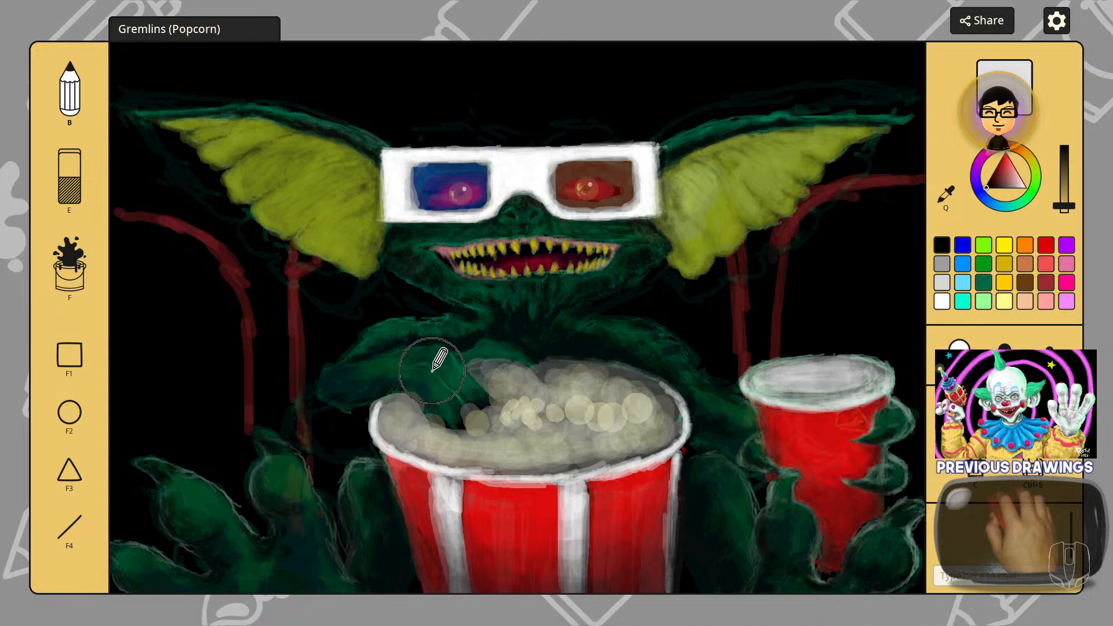
pyautogui.scroll(1, 378, 345)
pyautogui.scroll(-2, 385, 342)
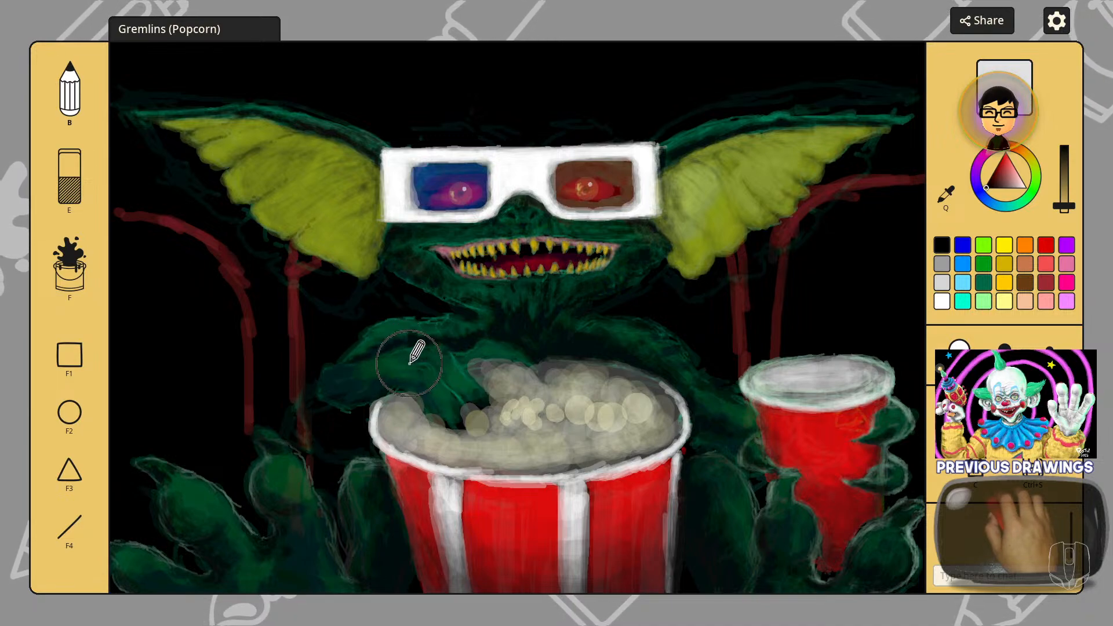
pyautogui.scroll(-3, 370, 326)
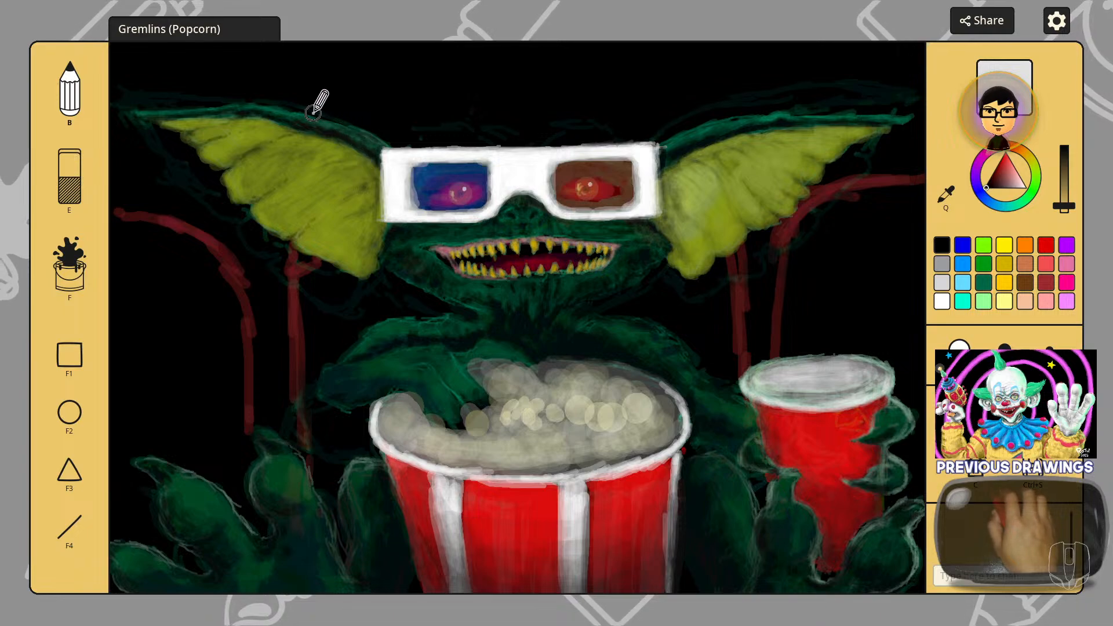
pyautogui.scroll(-1, 266, 108)
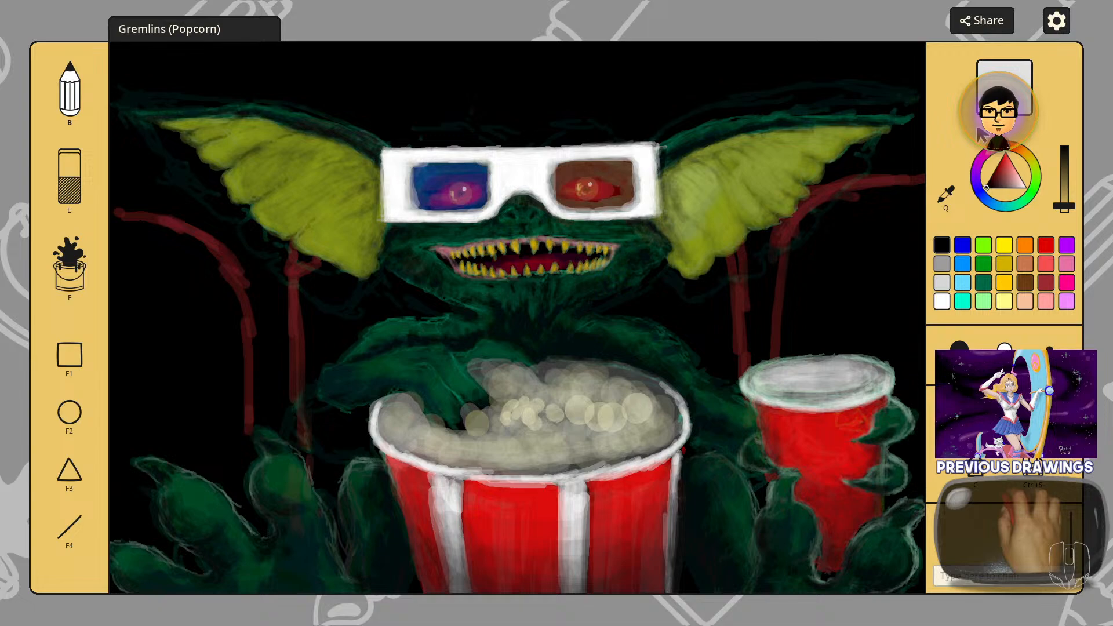
pyautogui.click(1064, 198)
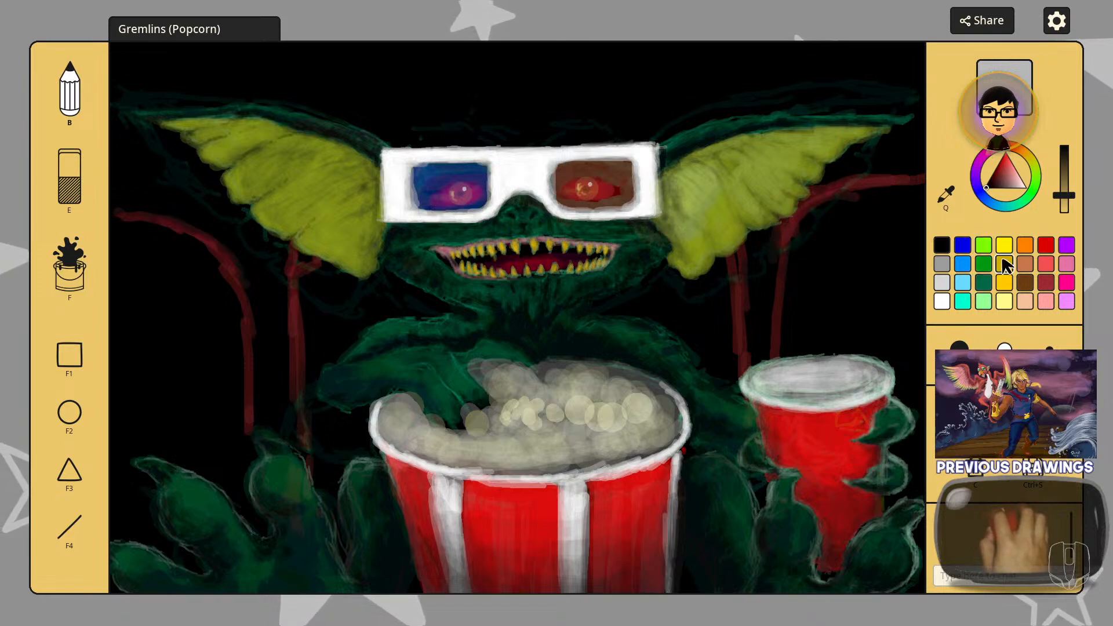
pyautogui.moveTo(1055, 193); pyautogui.dragTo(1065, 184)
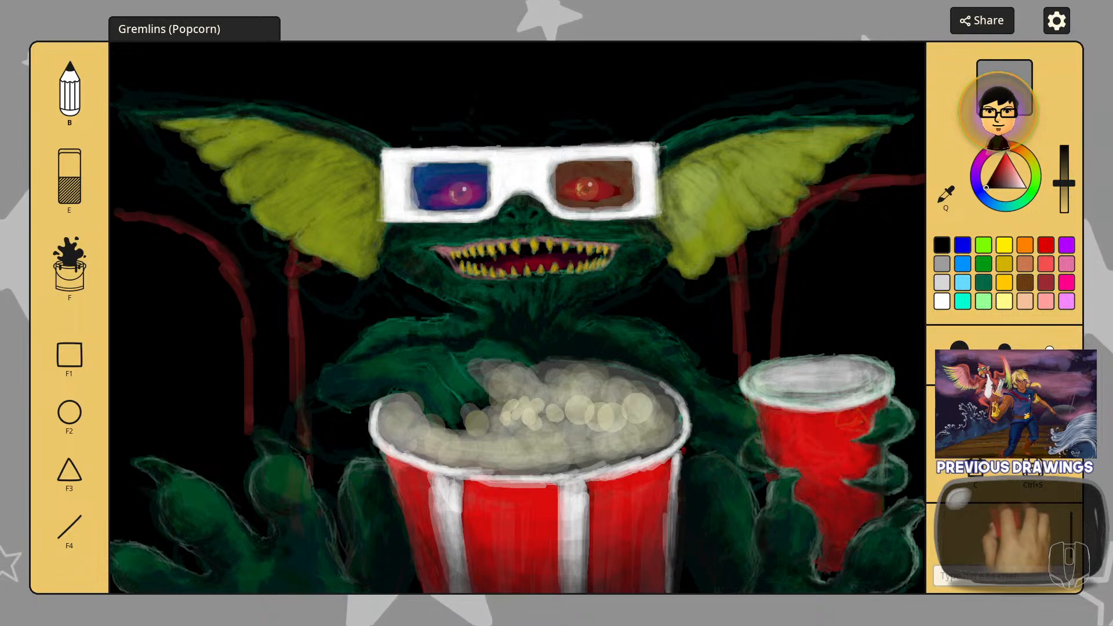
# Step: Paint faint light green highlights on the nose and above the eyes inside the lenses, and touch up the eyes in faint black
pyautogui.click(1004, 301)
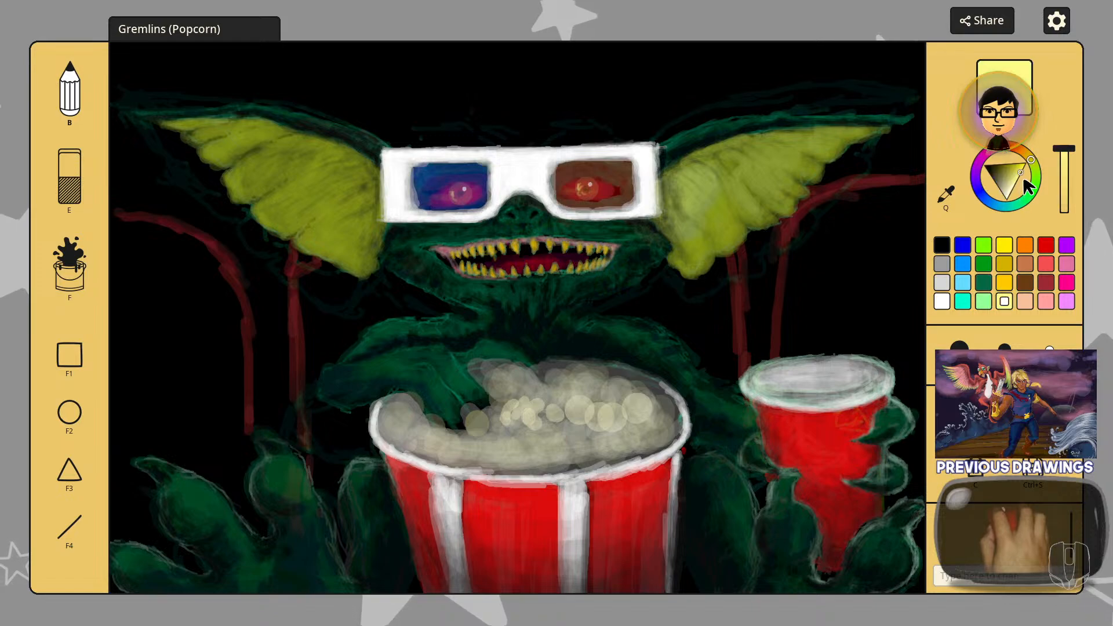
pyautogui.moveTo(1029, 194); pyautogui.dragTo(1036, 181)
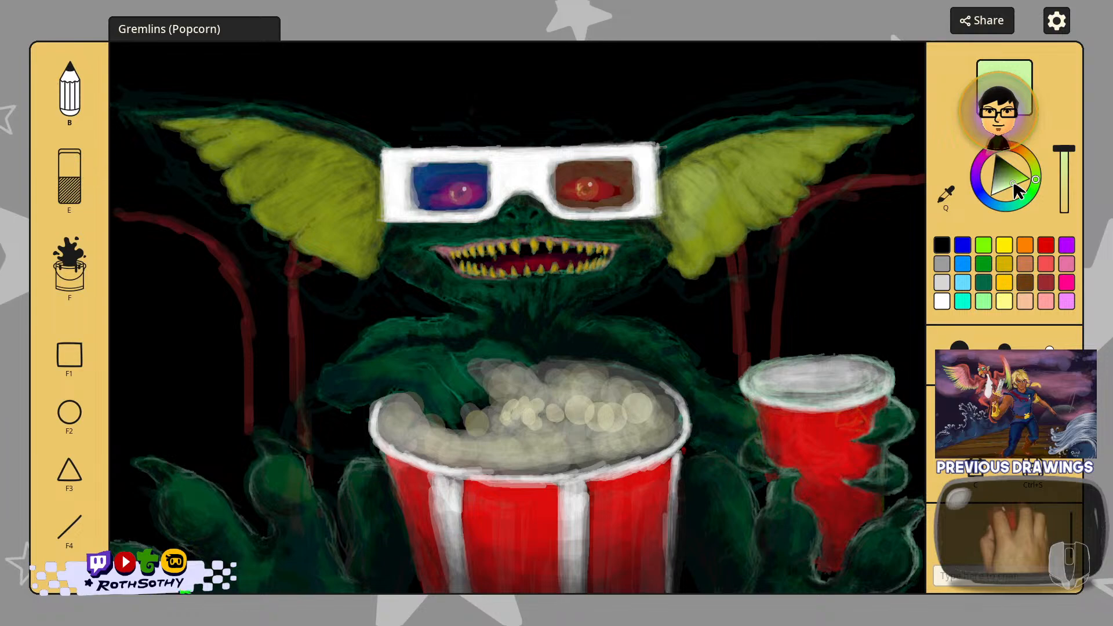
pyautogui.click(1015, 182)
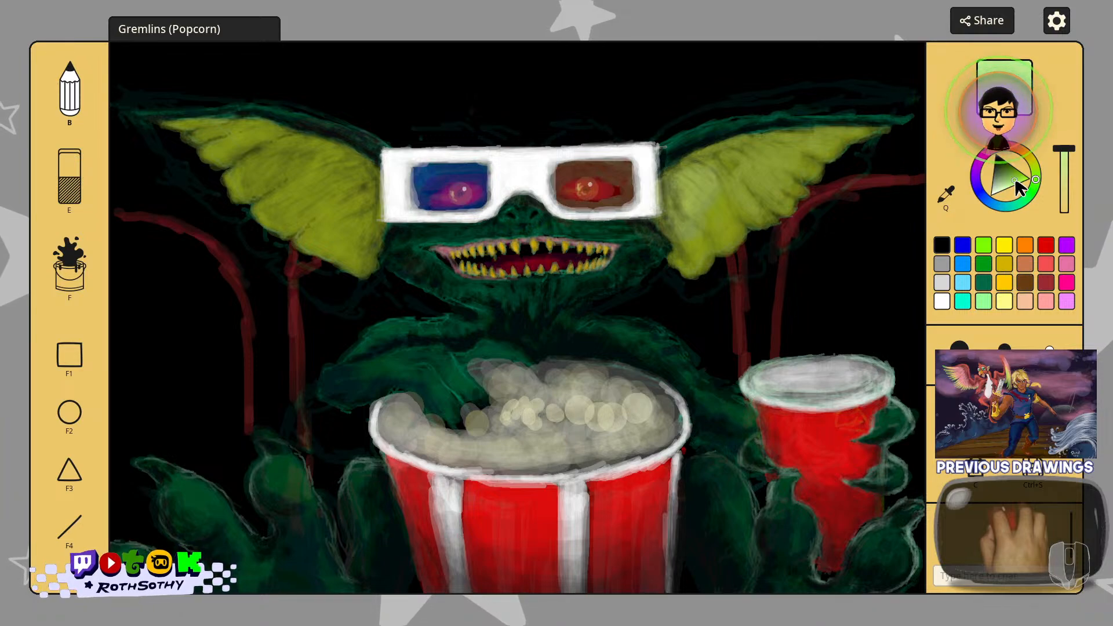
pyautogui.click(1069, 207)
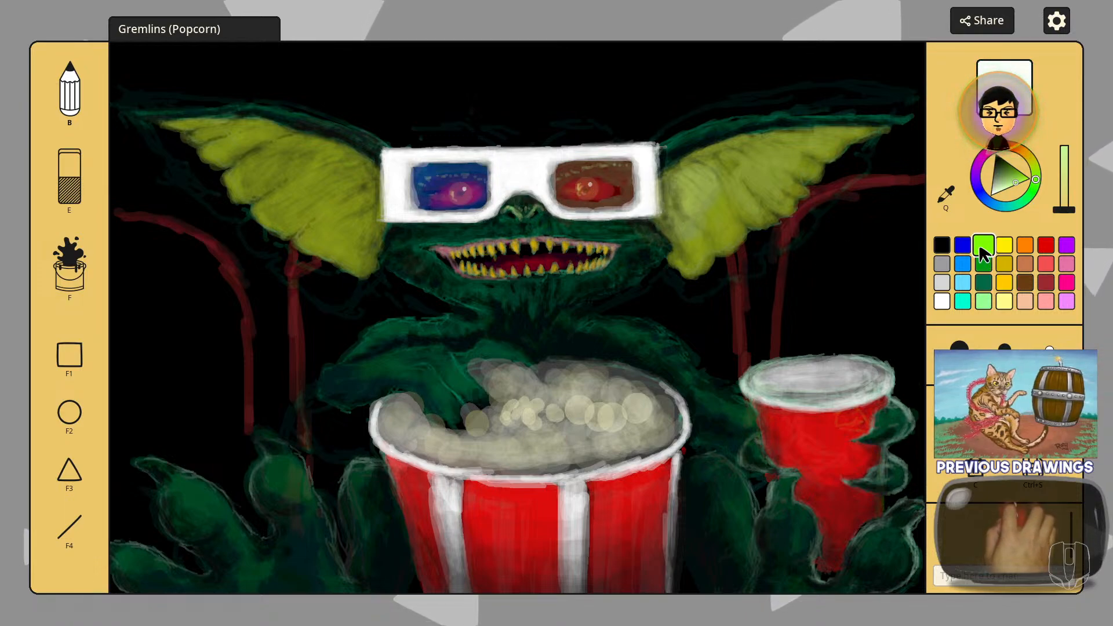
pyautogui.click(942, 244)
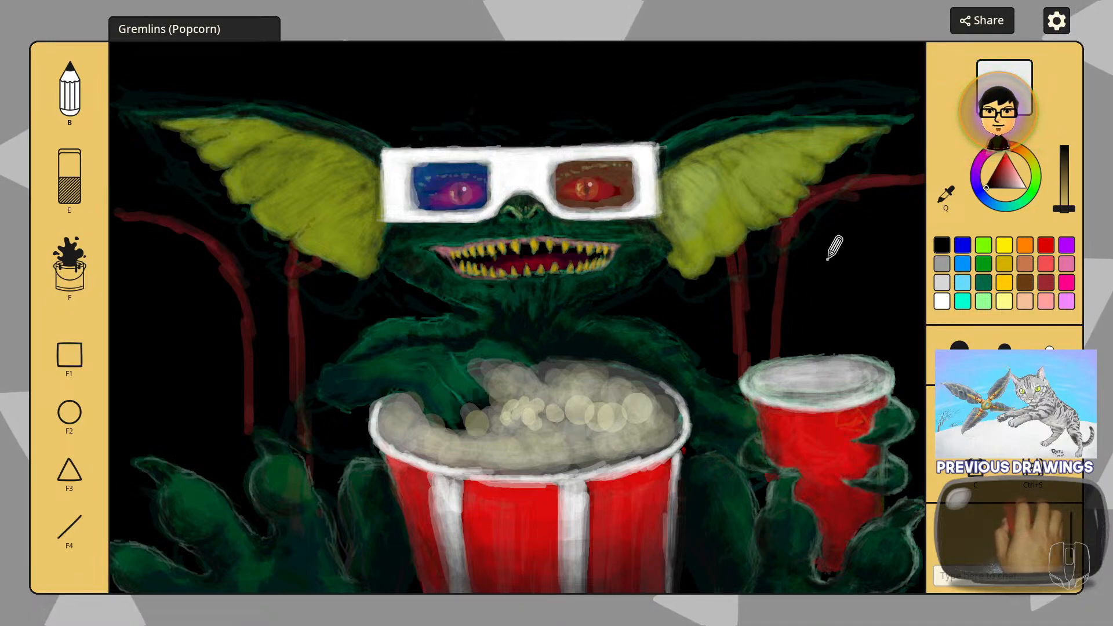
# Step: Paint faint pale yellow highlights on the finger pads of both foreground hands with a small brush, and save the drawing
pyautogui.click(1004, 301)
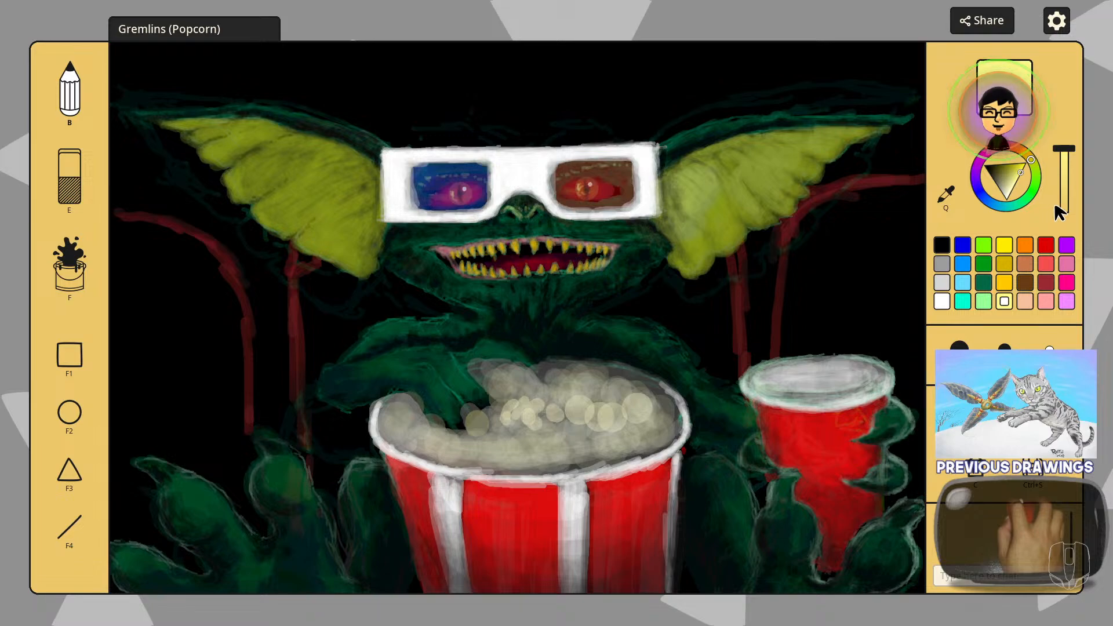
pyautogui.click(1056, 208)
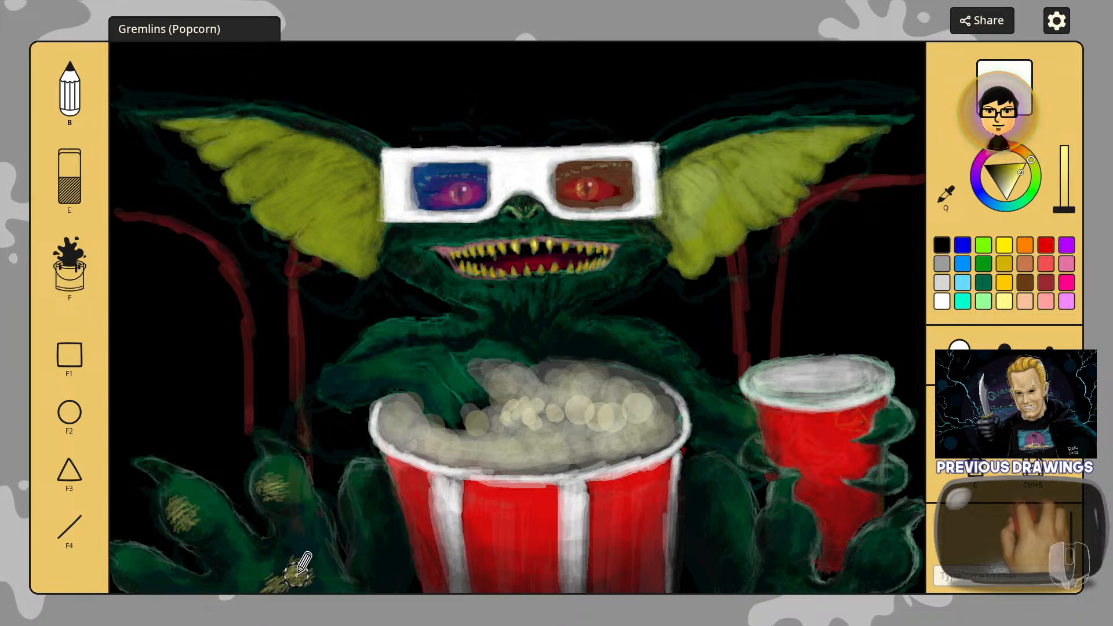
pyautogui.scroll(-1, 357, 572)
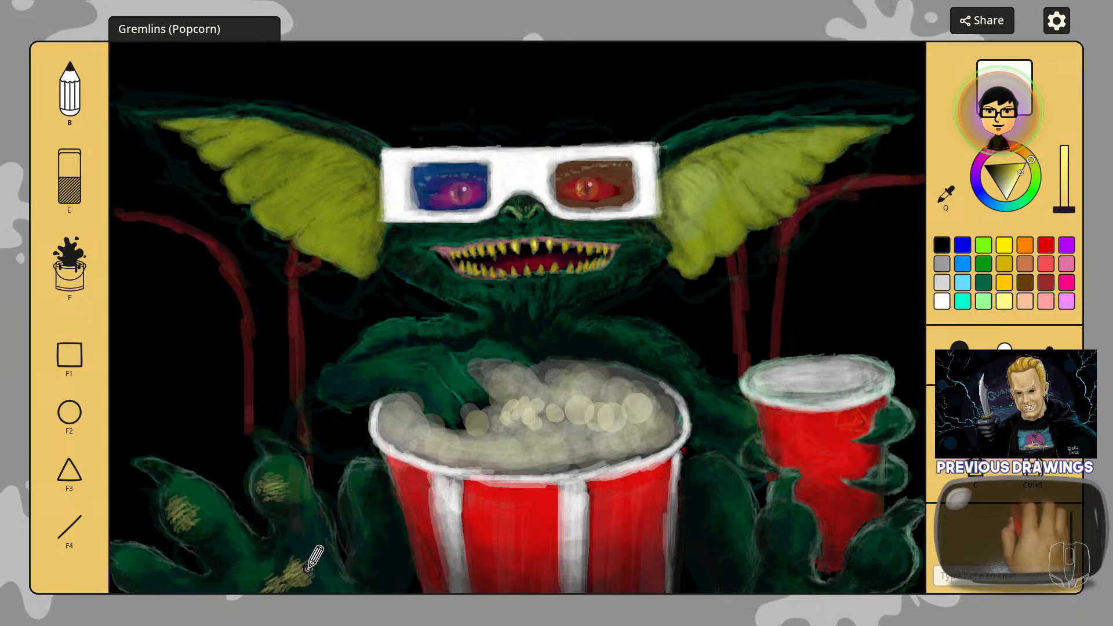
pyautogui.moveTo(290, 573); pyautogui.dragTo(311, 572)
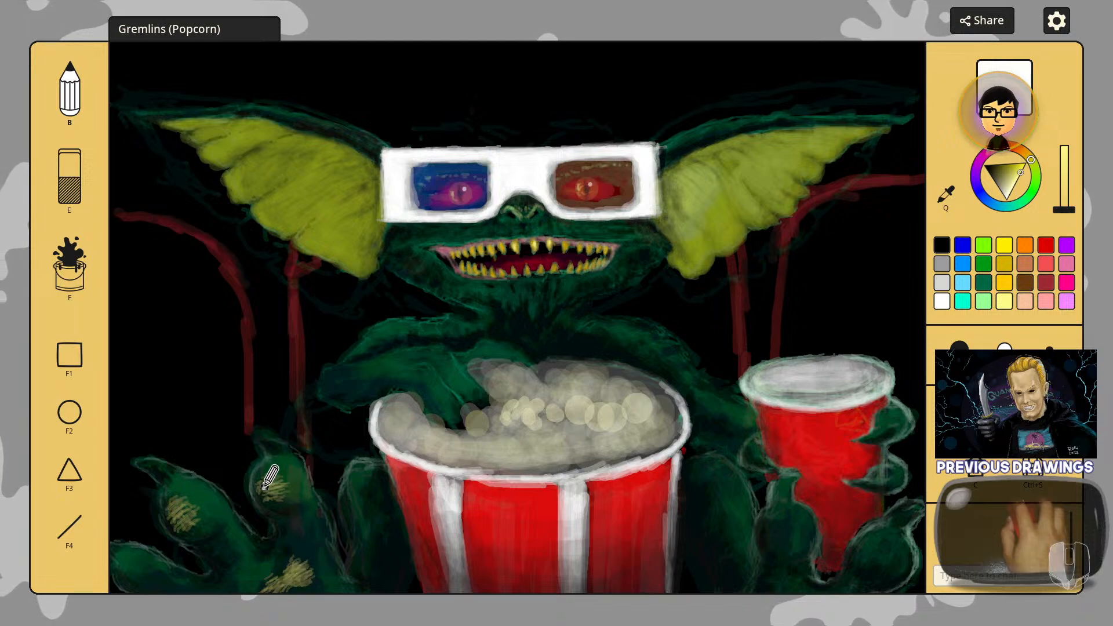
pyautogui.moveTo(263, 489)
pyautogui.mouseDown()
pyautogui.moveTo(275, 482)
pyautogui.moveTo(279, 499)
pyautogui.mouseUp()
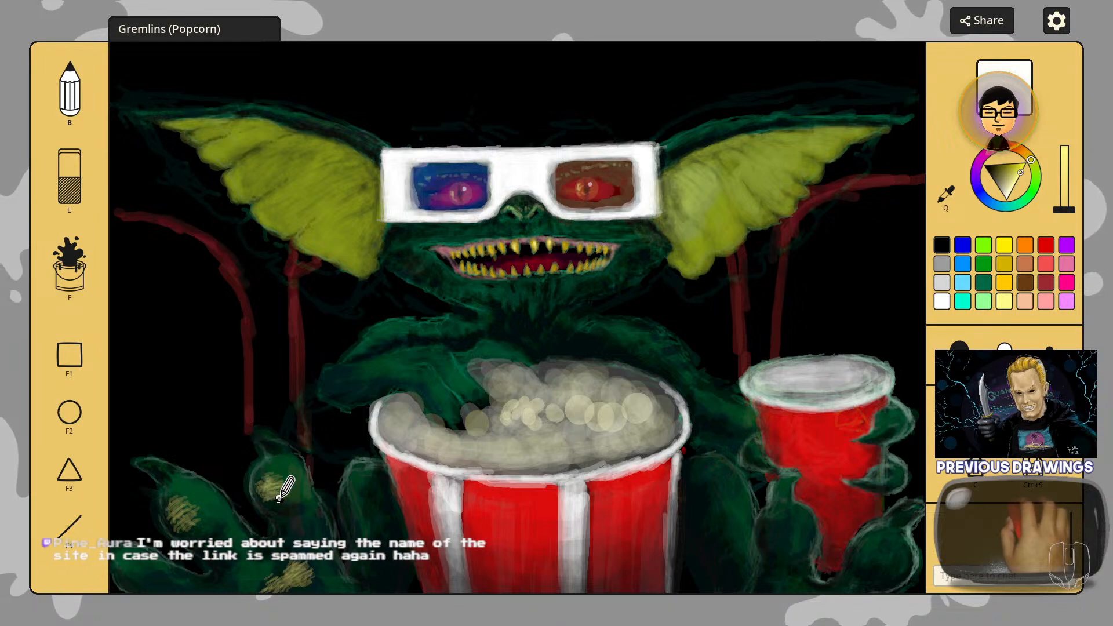
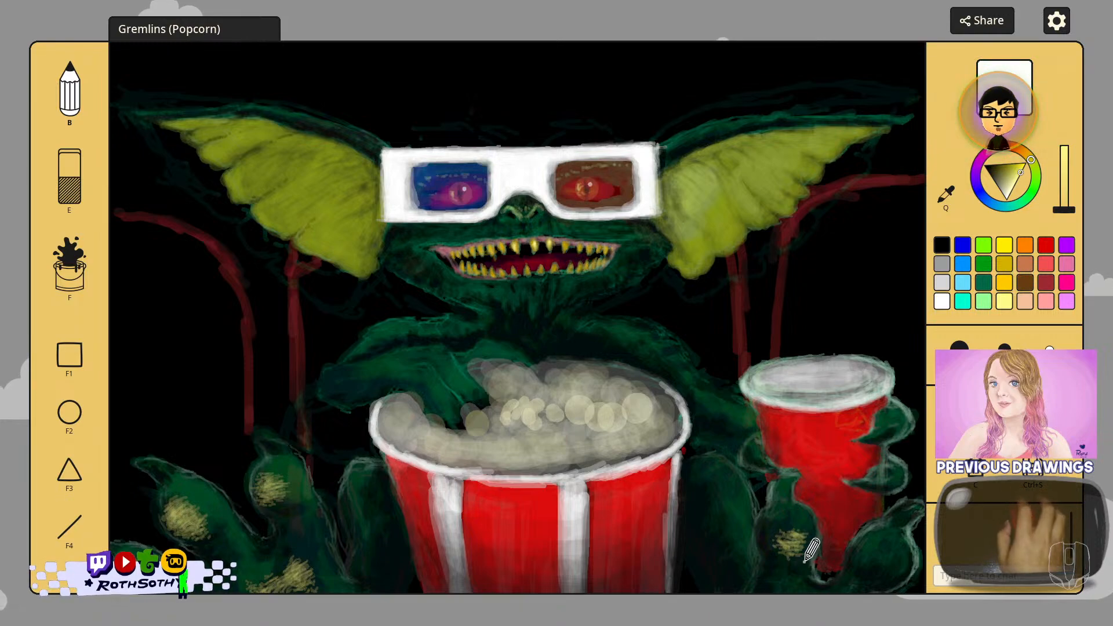
pyautogui.hotkey('ctrl', 's')
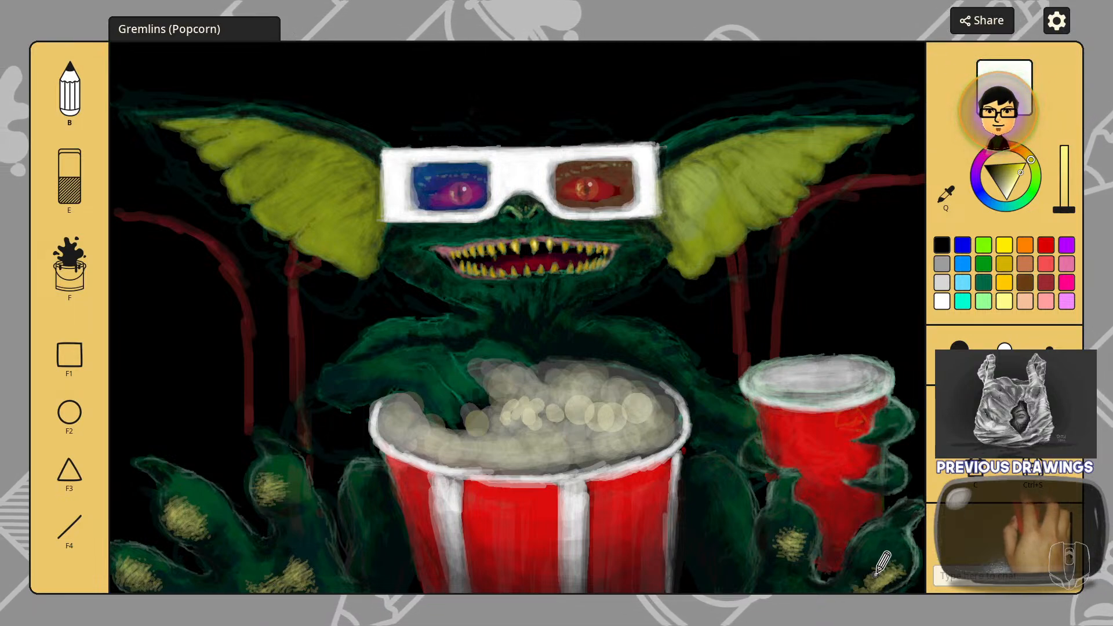
pyautogui.scroll(-1, 869, 575)
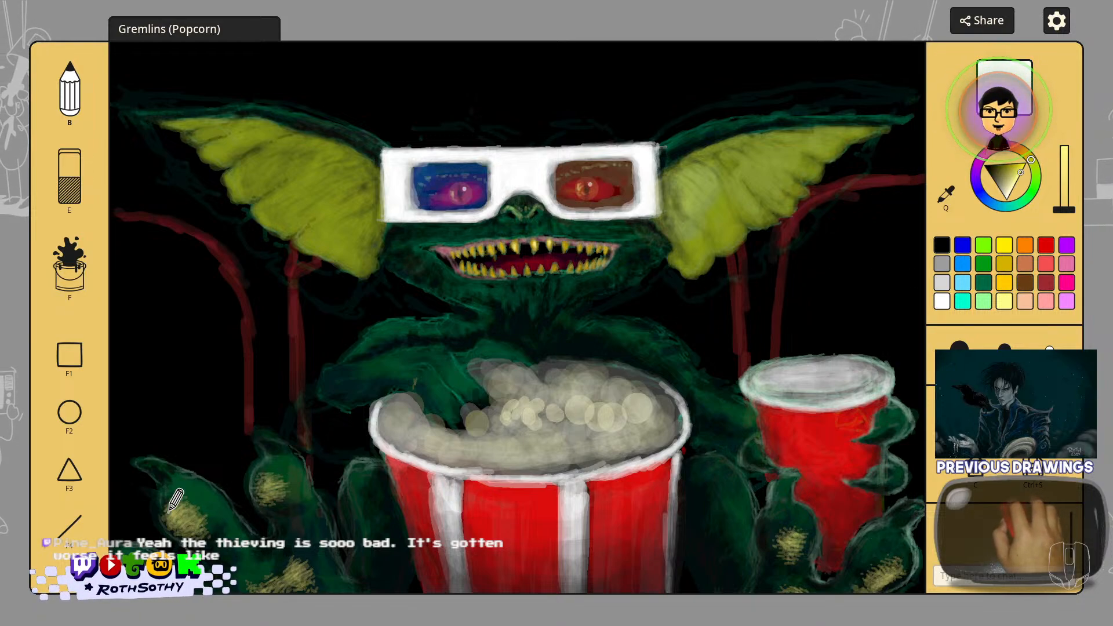
# Step: Shade around the finger pads and along the fingers of the open hand in faint black, varying the brush size
pyautogui.click(940, 243)
pyautogui.click(1069, 203)
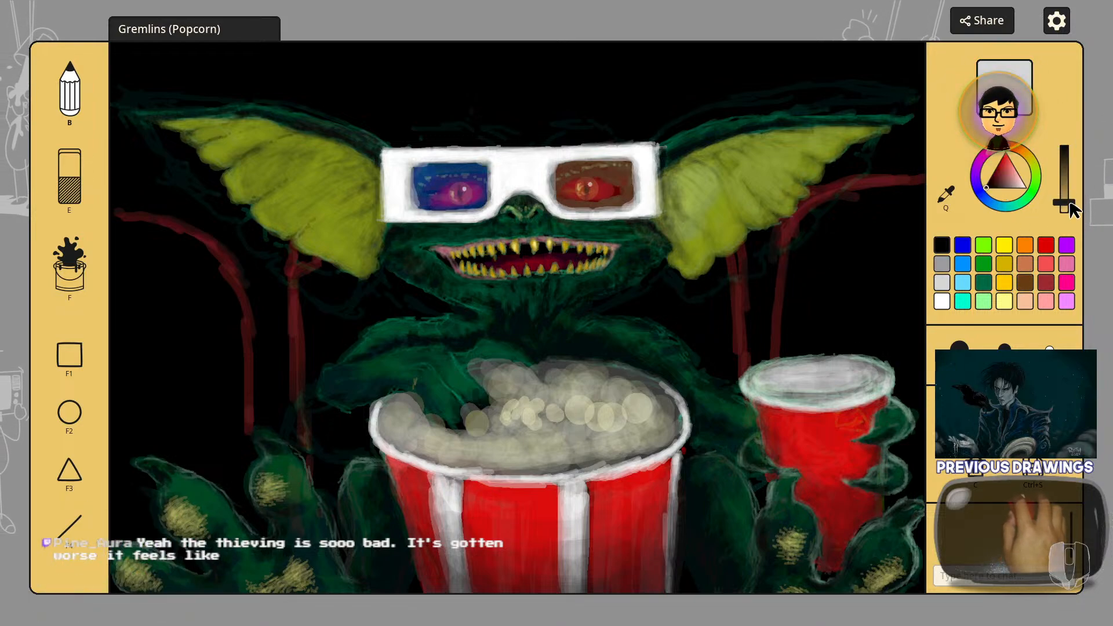
pyautogui.moveTo(1070, 203); pyautogui.dragTo(1070, 198)
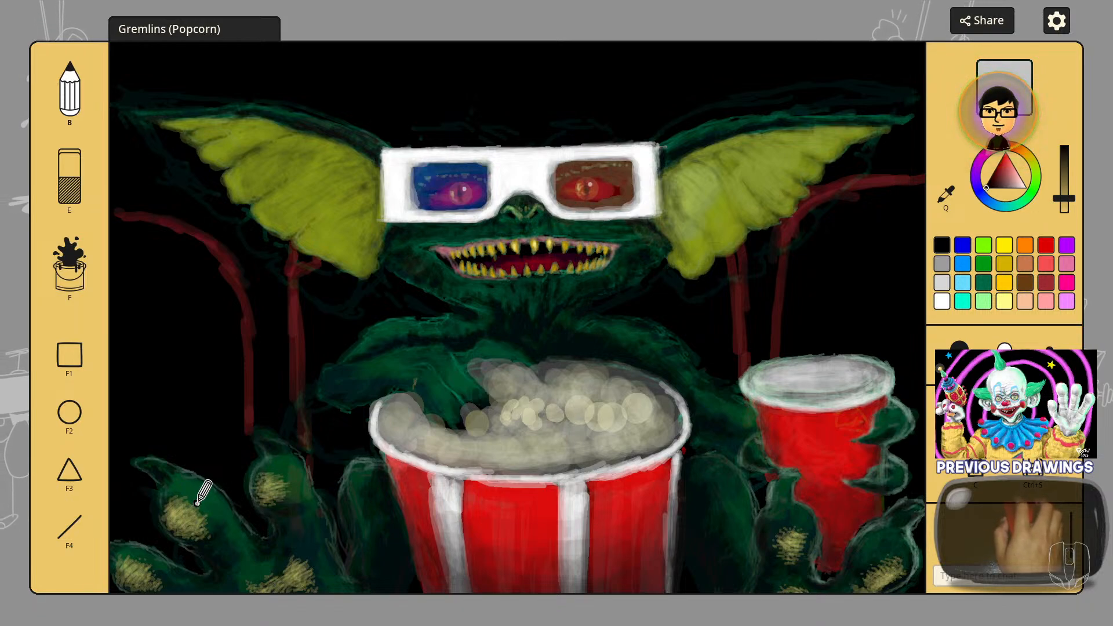
pyautogui.scroll(-1, 197, 503)
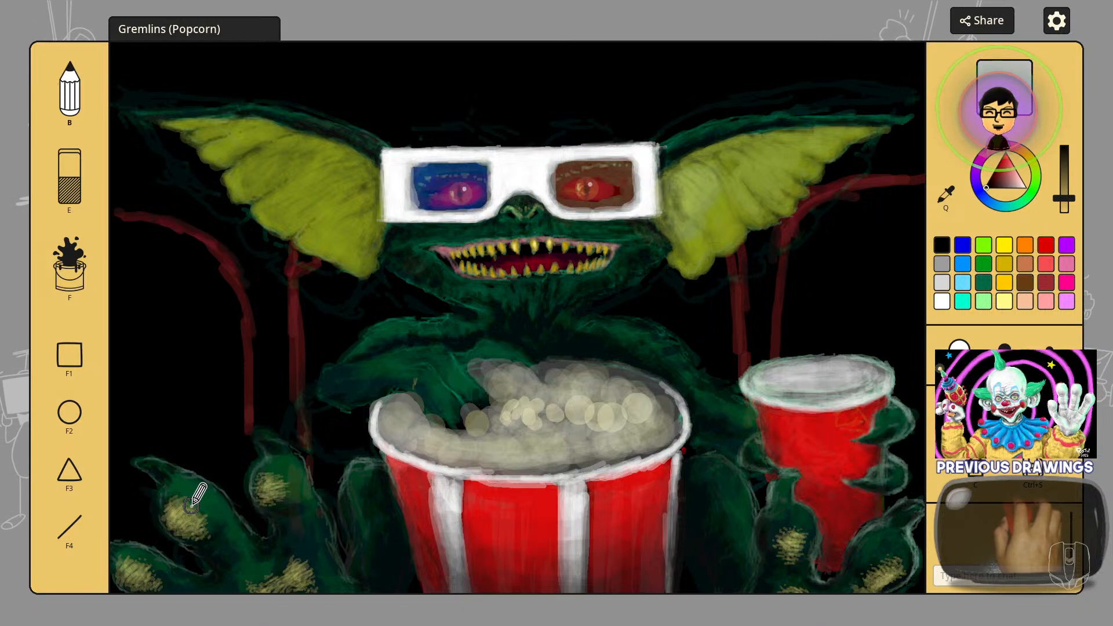
pyautogui.scroll(1, 193, 503)
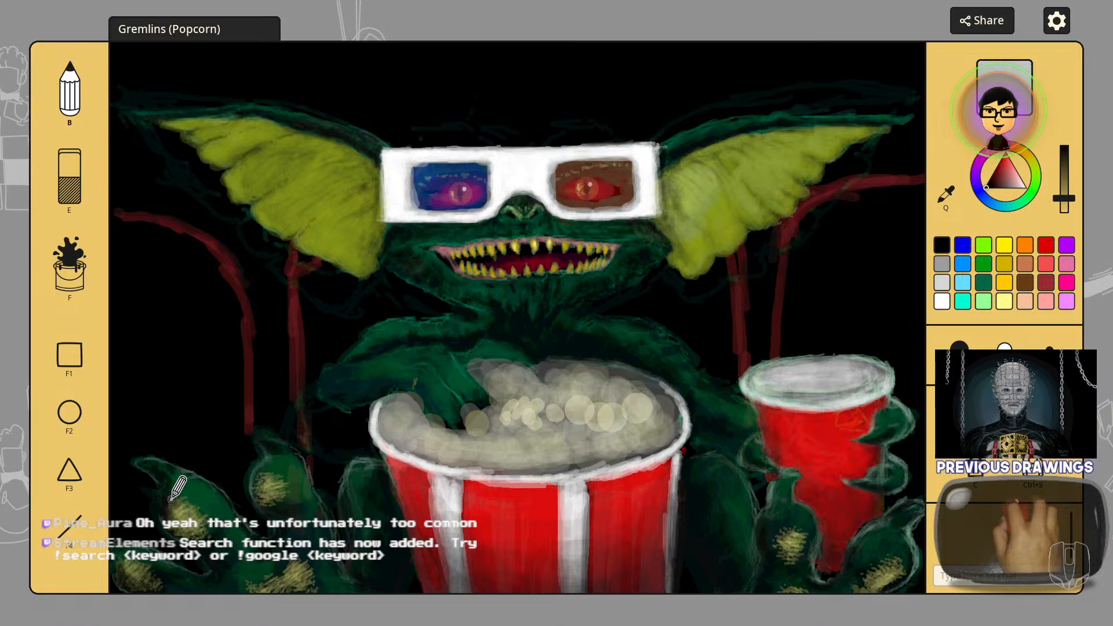
pyautogui.scroll(-1, 167, 502)
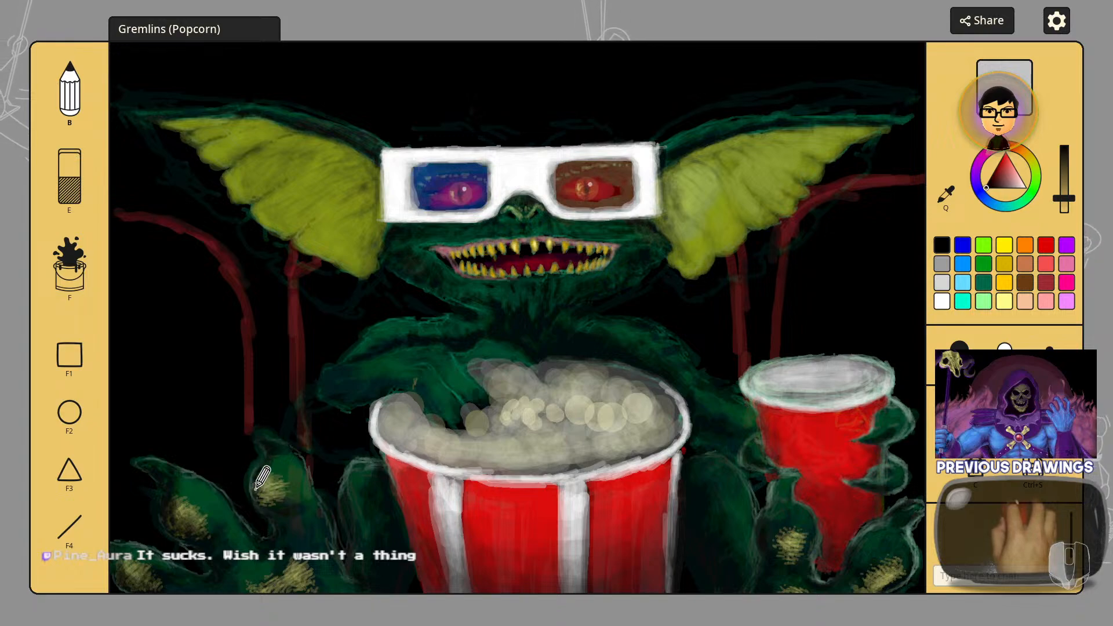
pyautogui.scroll(-1, 283, 503)
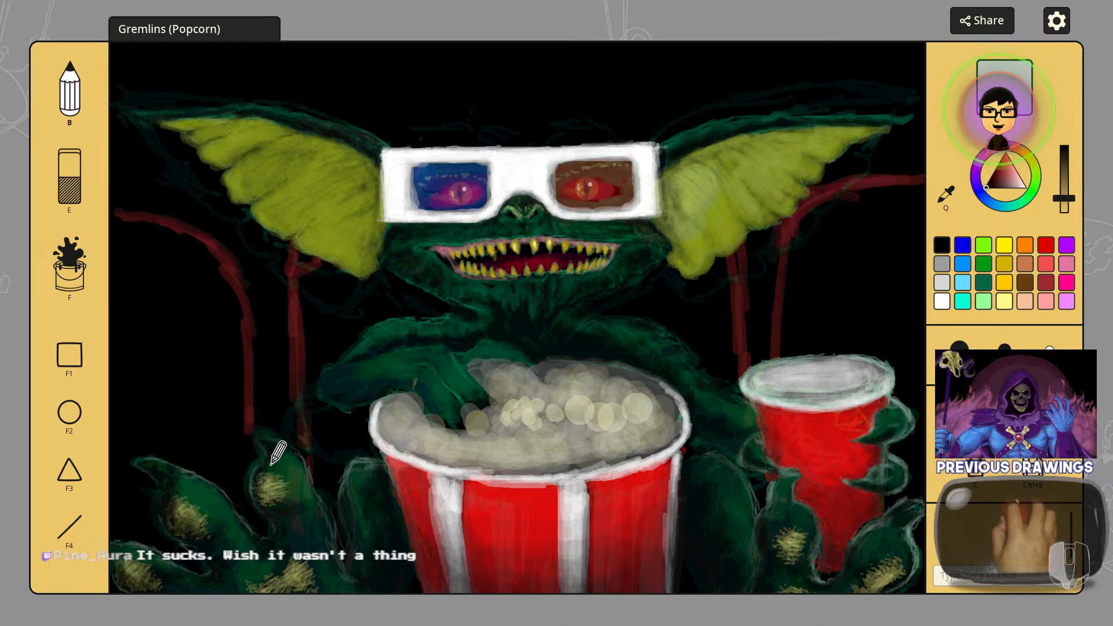
pyautogui.scroll(1, 278, 464)
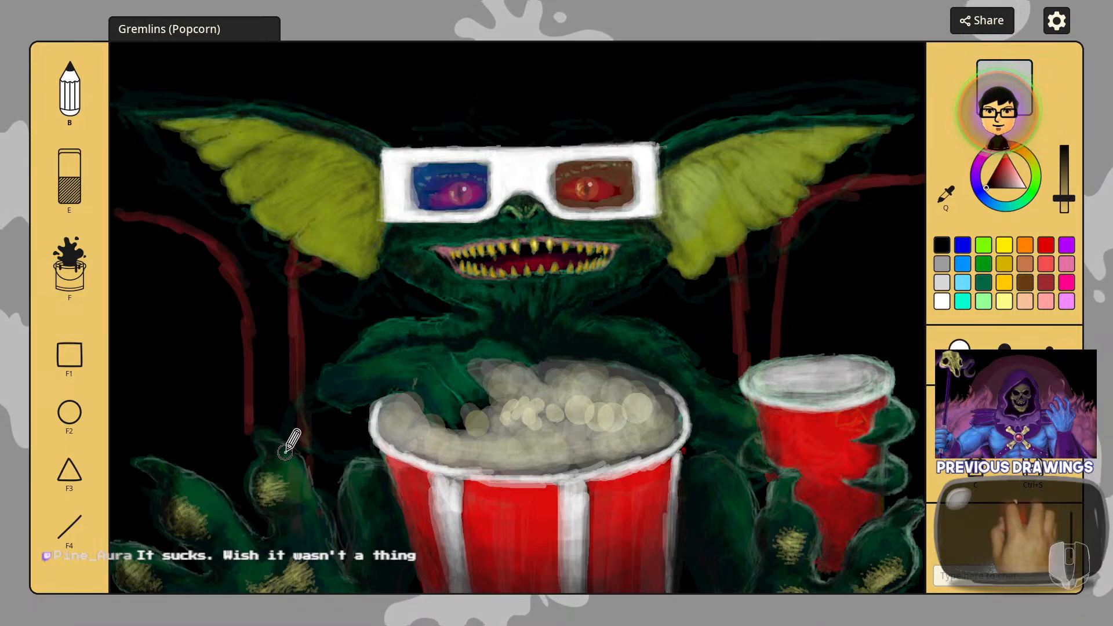
pyautogui.scroll(-1, 315, 471)
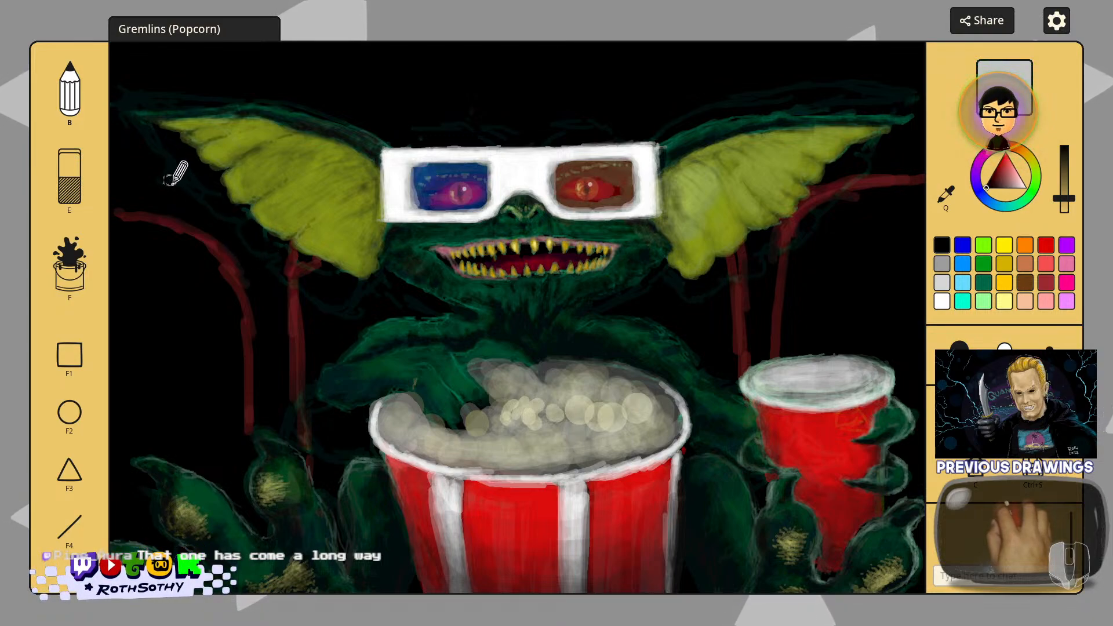
# Step: Darken the outer edges of the ears in semi-transparent black, and save the drawing
pyautogui.moveTo(1065, 199); pyautogui.dragTo(1068, 186)
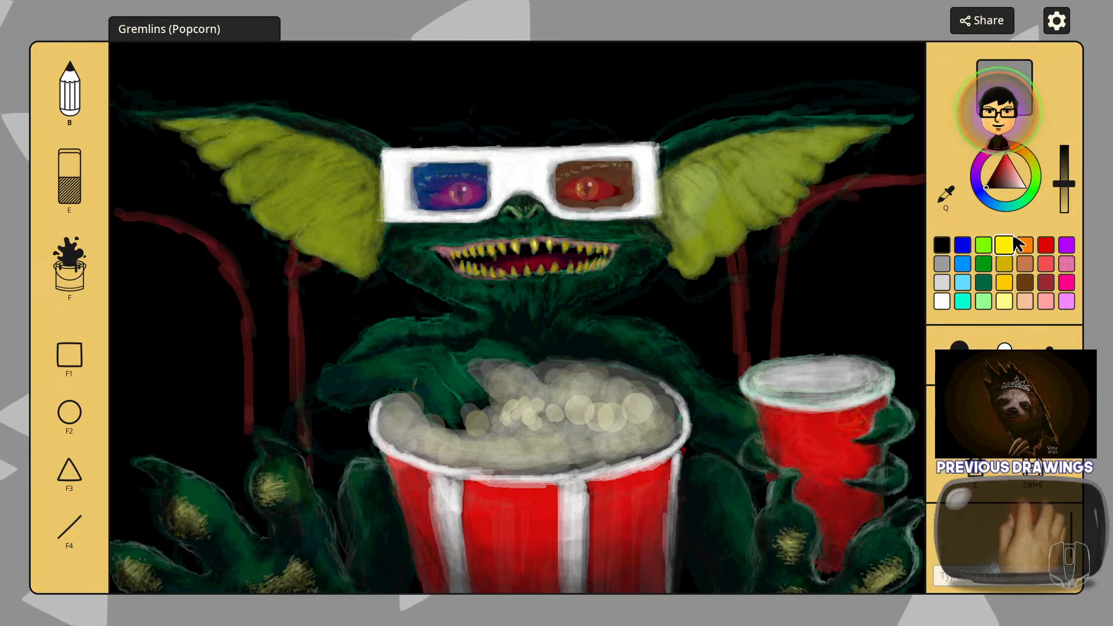
pyautogui.click(1064, 196)
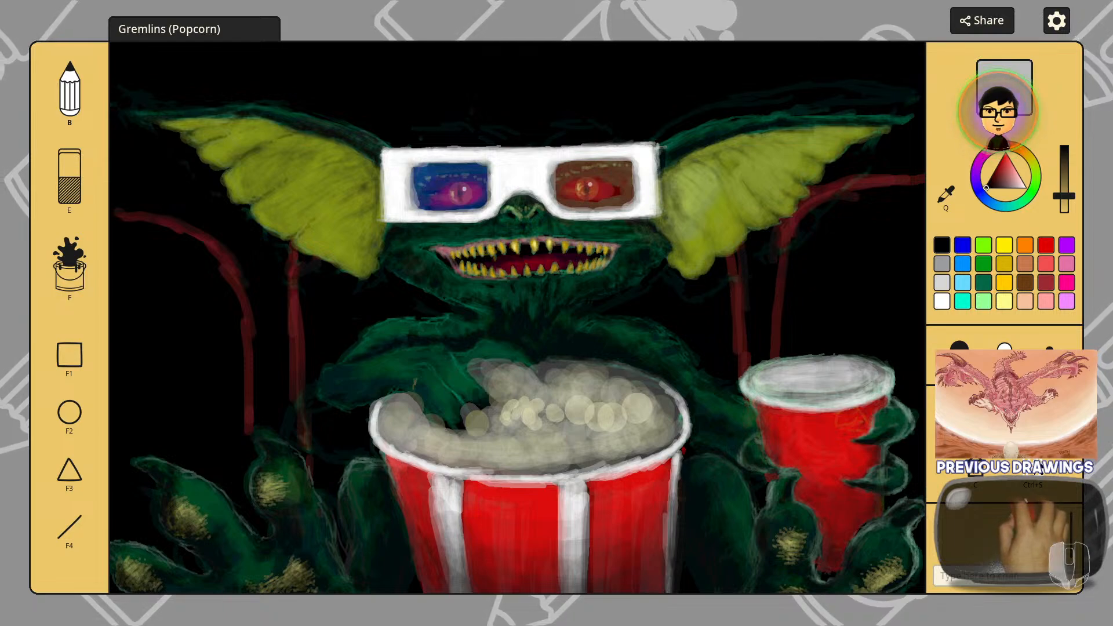
pyautogui.hotkey('ctrl', 's')
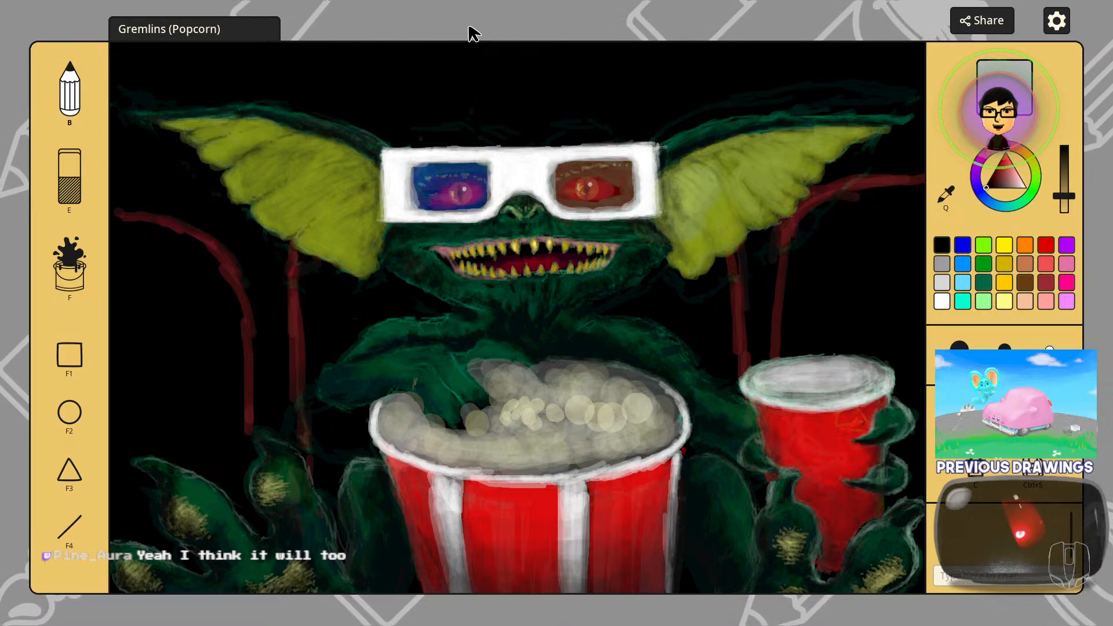
# Step: Open the history of recent drawings and browse back to the earliest Gremlins (Popcorn) versions
pyautogui.press('Escape')
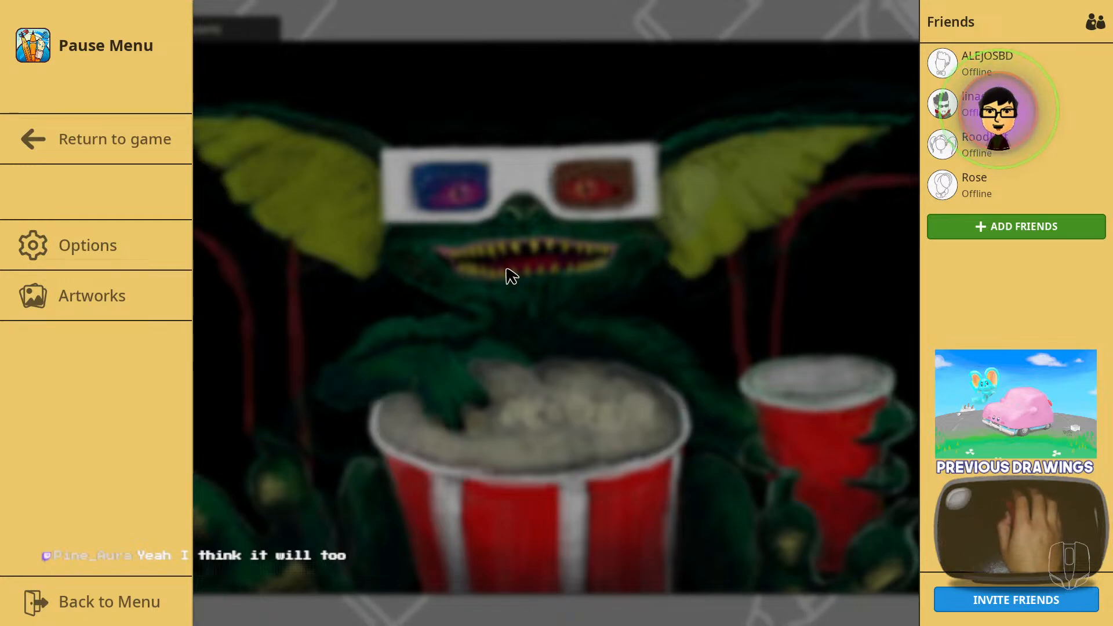
pyautogui.click(58, 146)
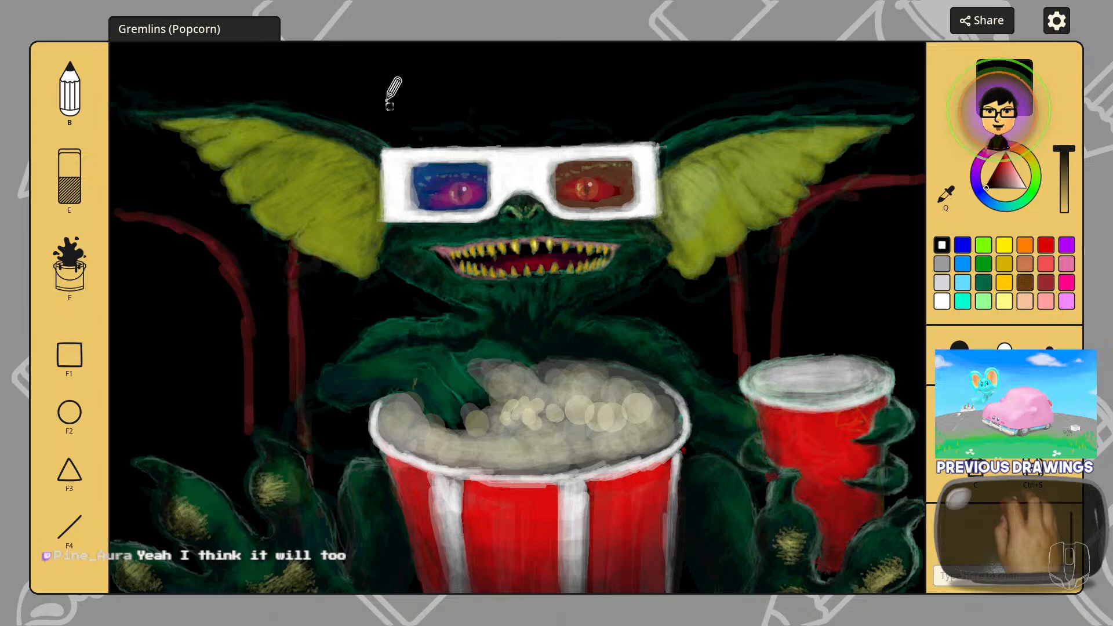
pyautogui.press('Escape')
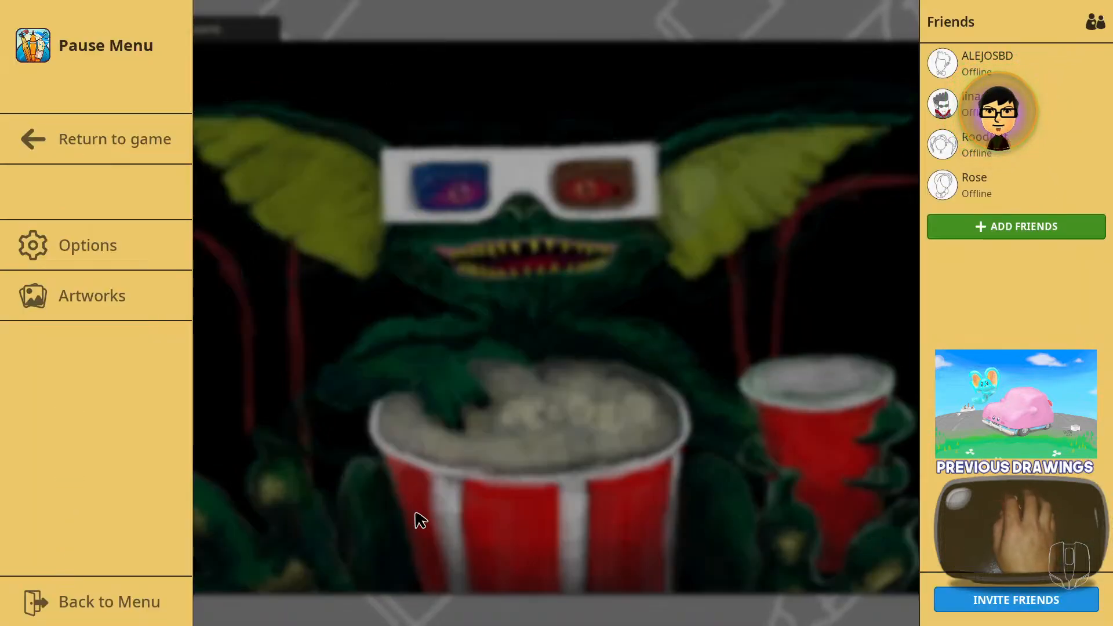
pyautogui.click(87, 309)
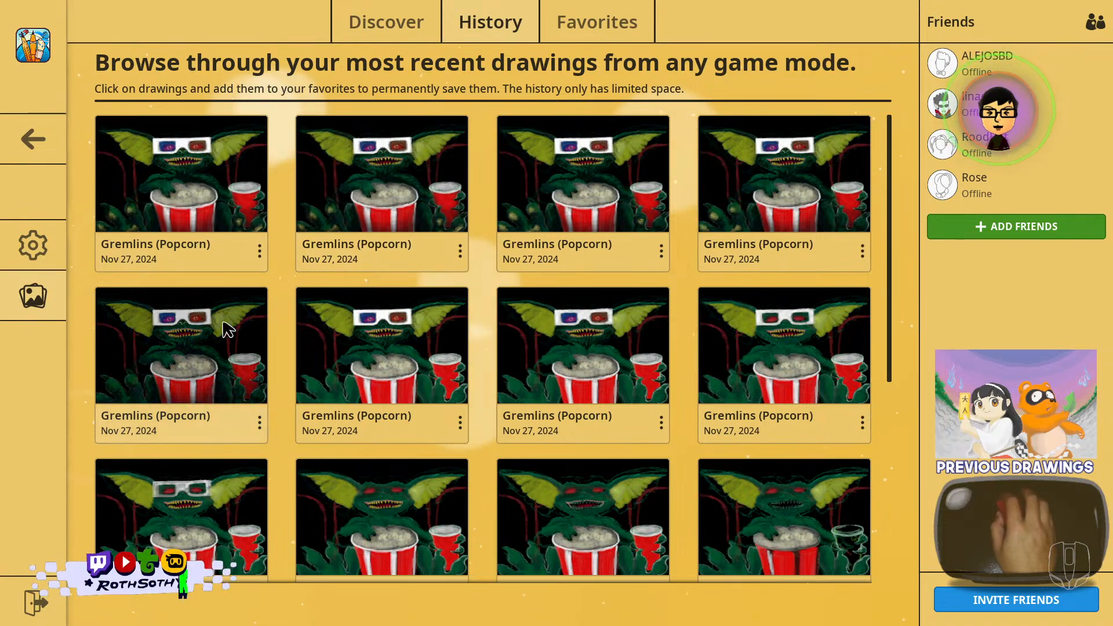
pyautogui.scroll(-1, 294, 335)
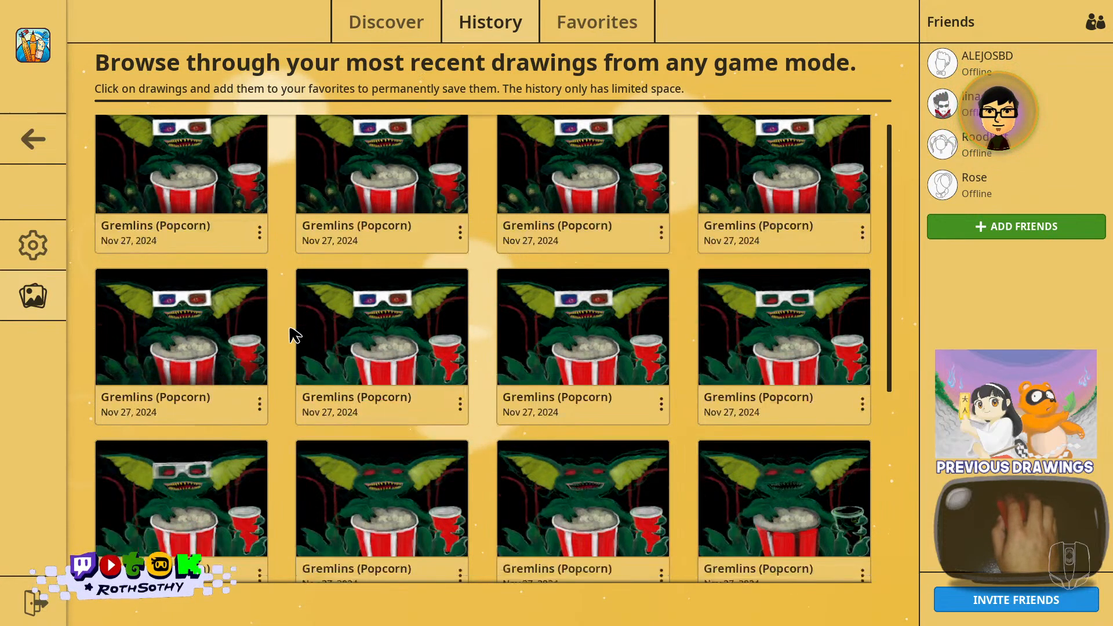
pyautogui.scroll(-1, 294, 335)
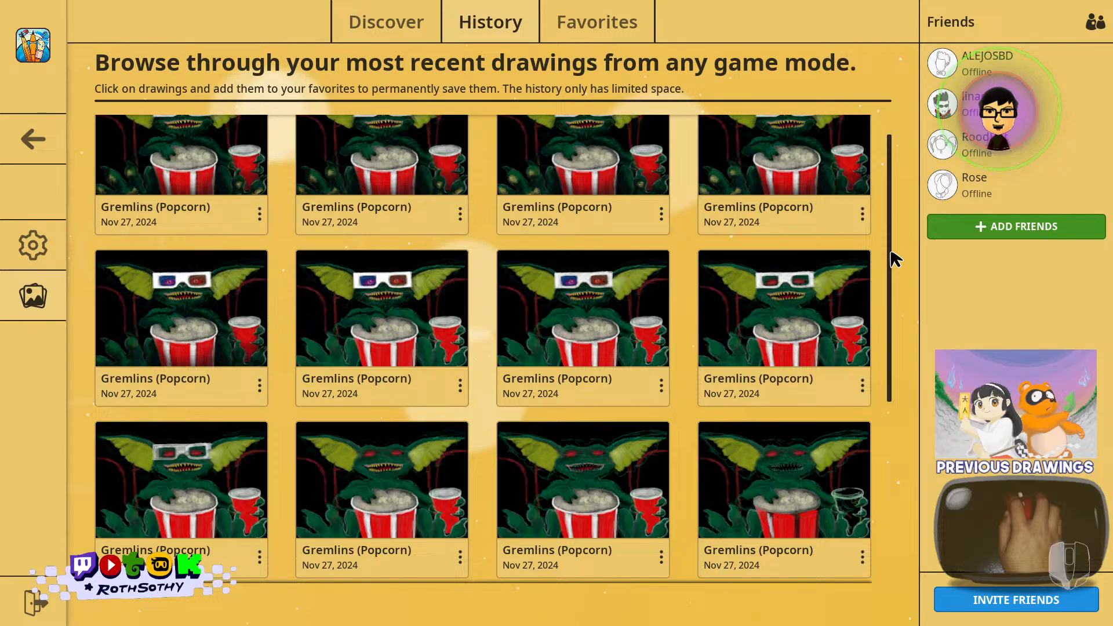
pyautogui.moveTo(893, 259); pyautogui.dragTo(894, 356)
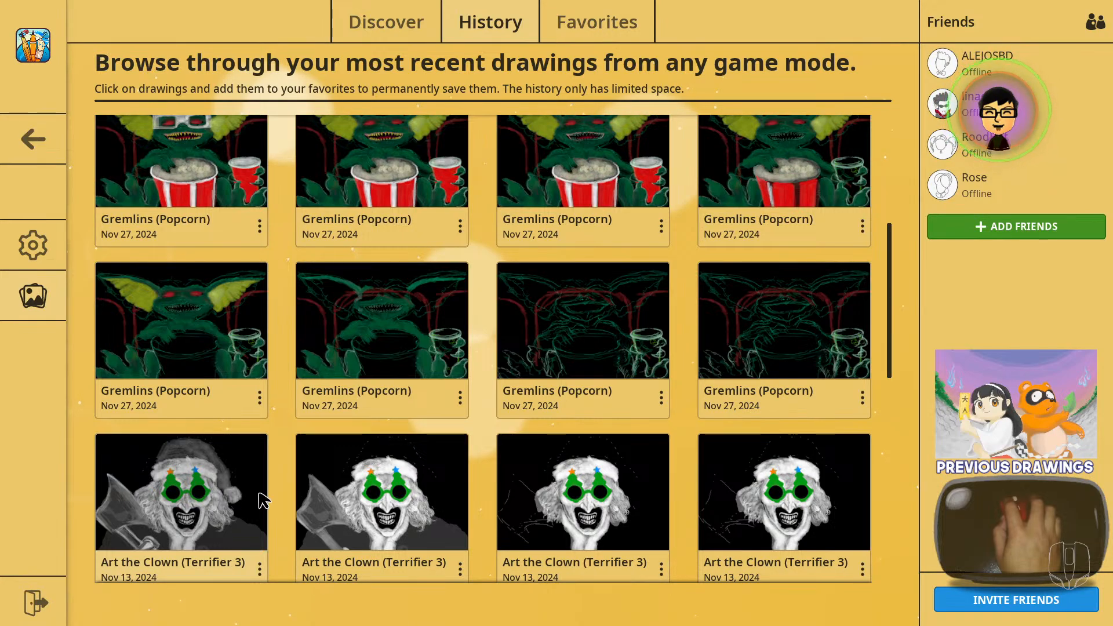
pyautogui.scroll(4, 855, 416)
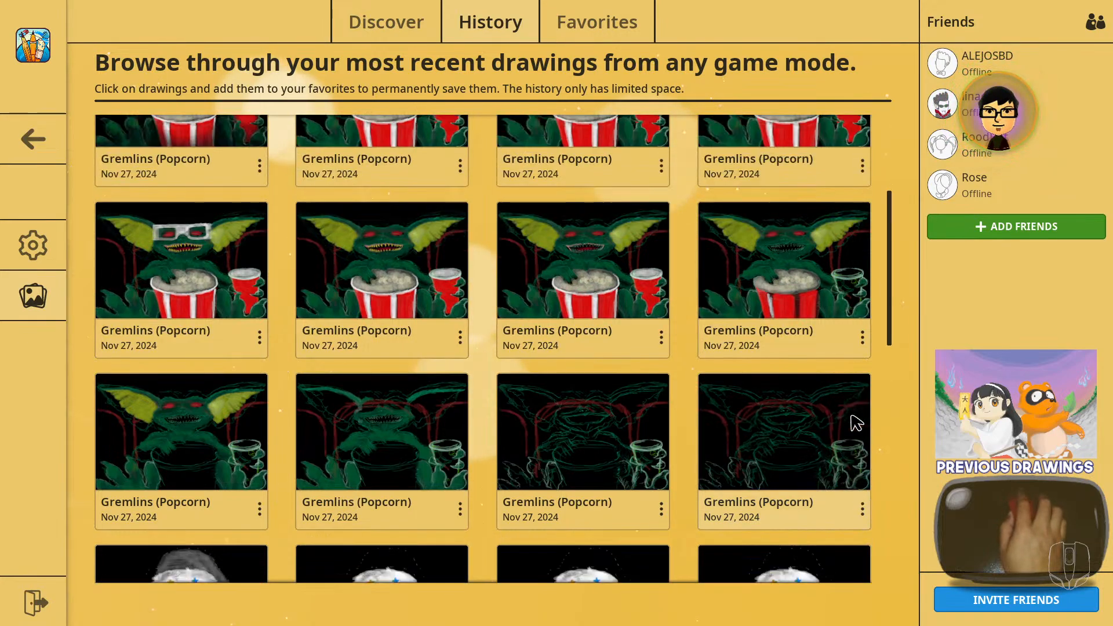
# Step: View the earliest Gremlins (Popcorn) versions enlarged, from the line sketches through the green body to the yellow ears and red eyes
pyautogui.click(837, 455)
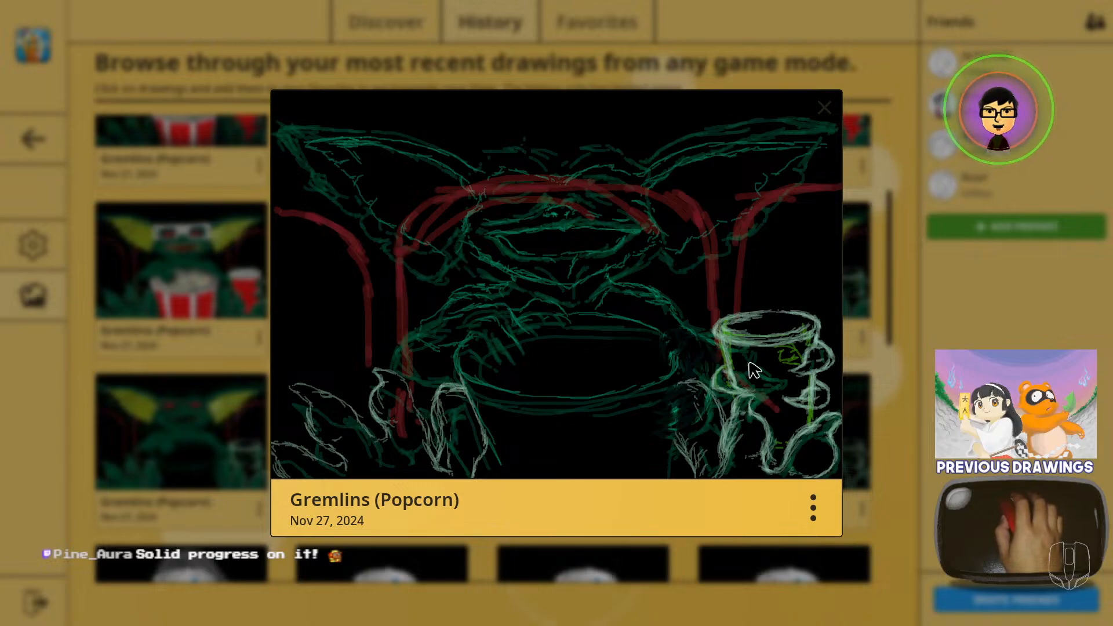
pyautogui.click(882, 471)
pyautogui.scroll(1, 707, 460)
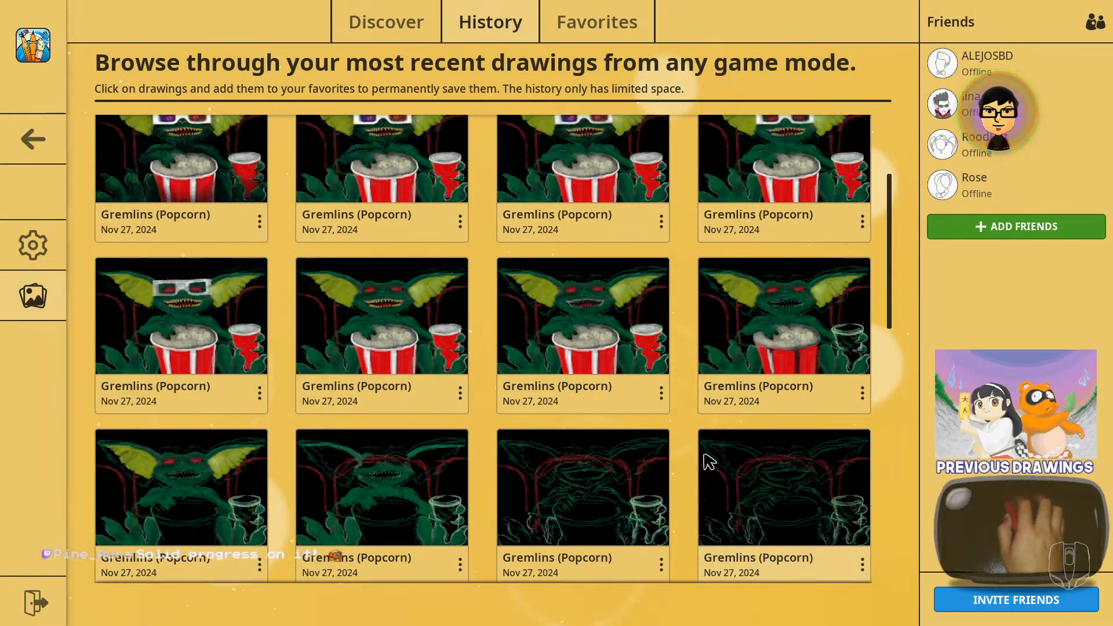
pyautogui.click(605, 506)
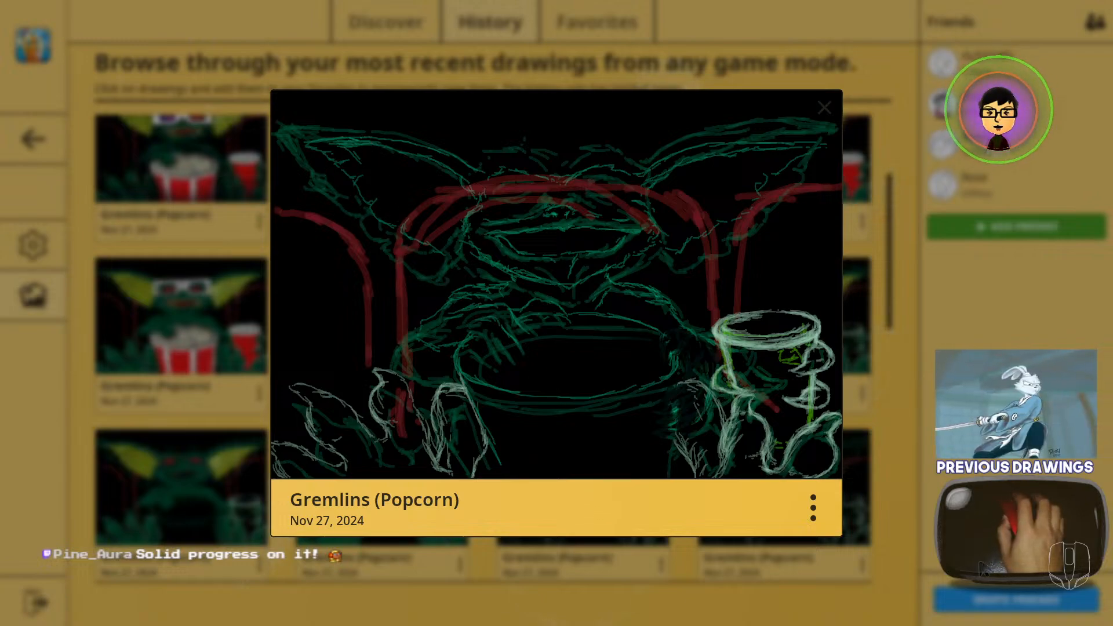
pyautogui.click(897, 469)
pyautogui.click(386, 493)
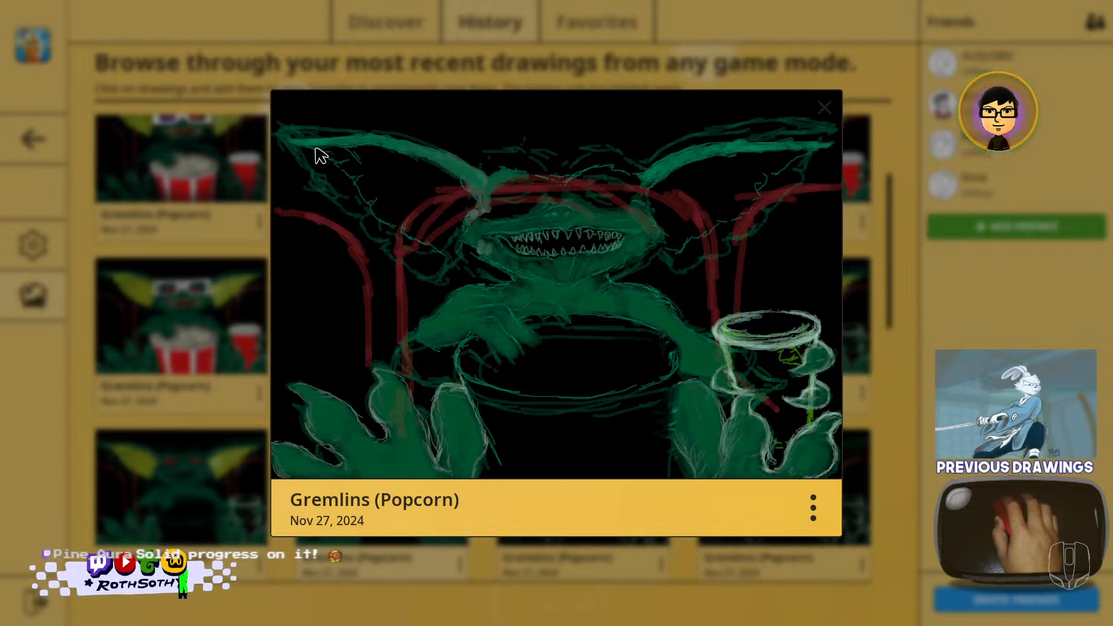
pyautogui.click(899, 460)
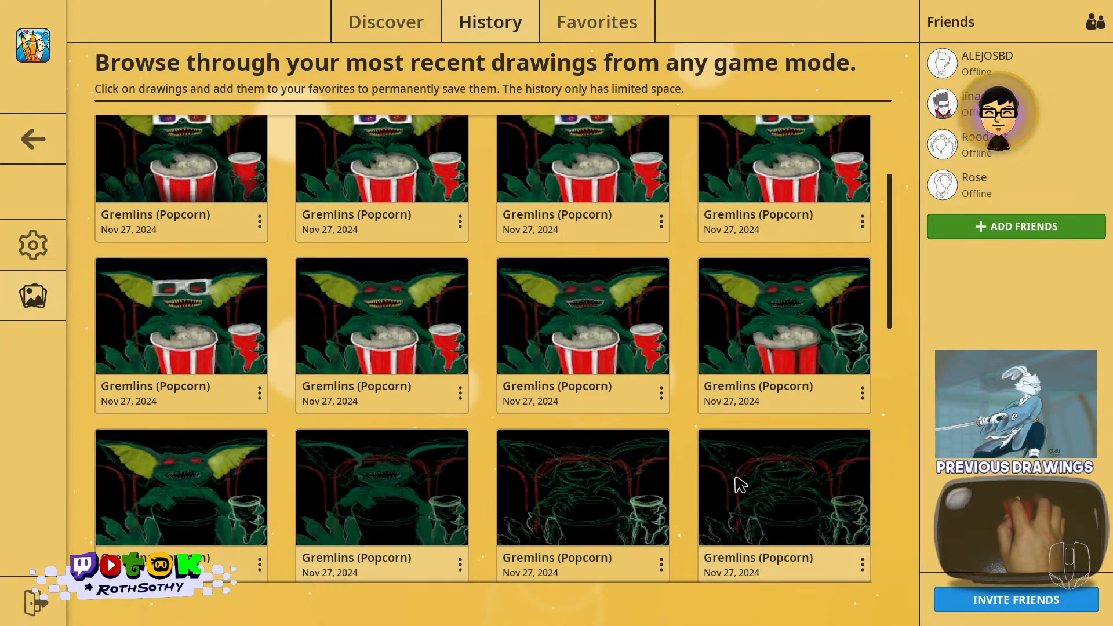
pyautogui.click(224, 490)
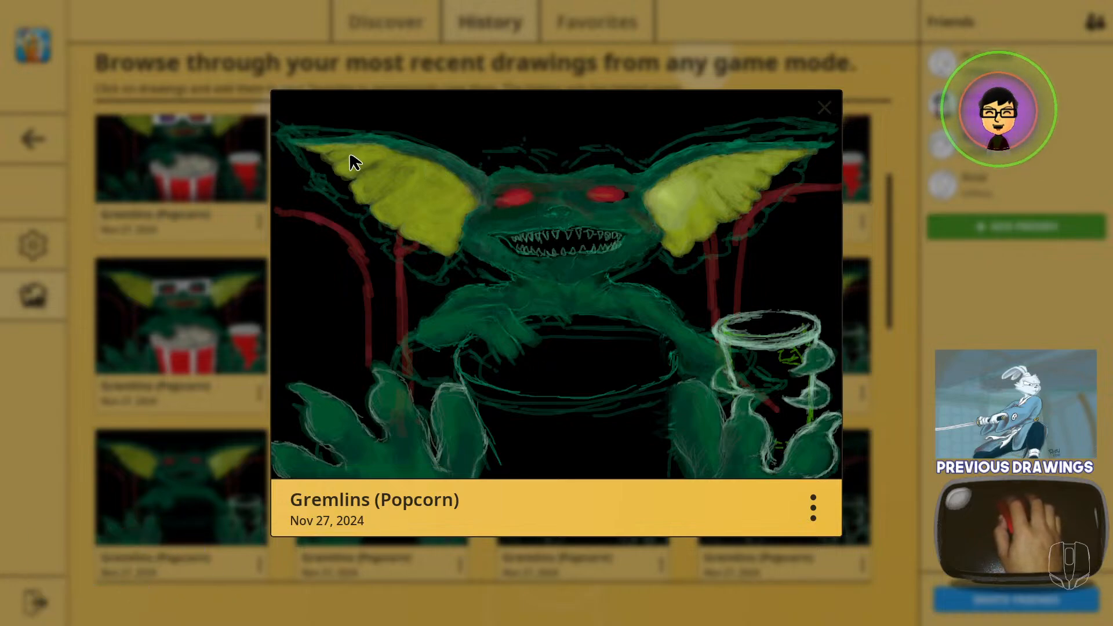
pyautogui.click(898, 445)
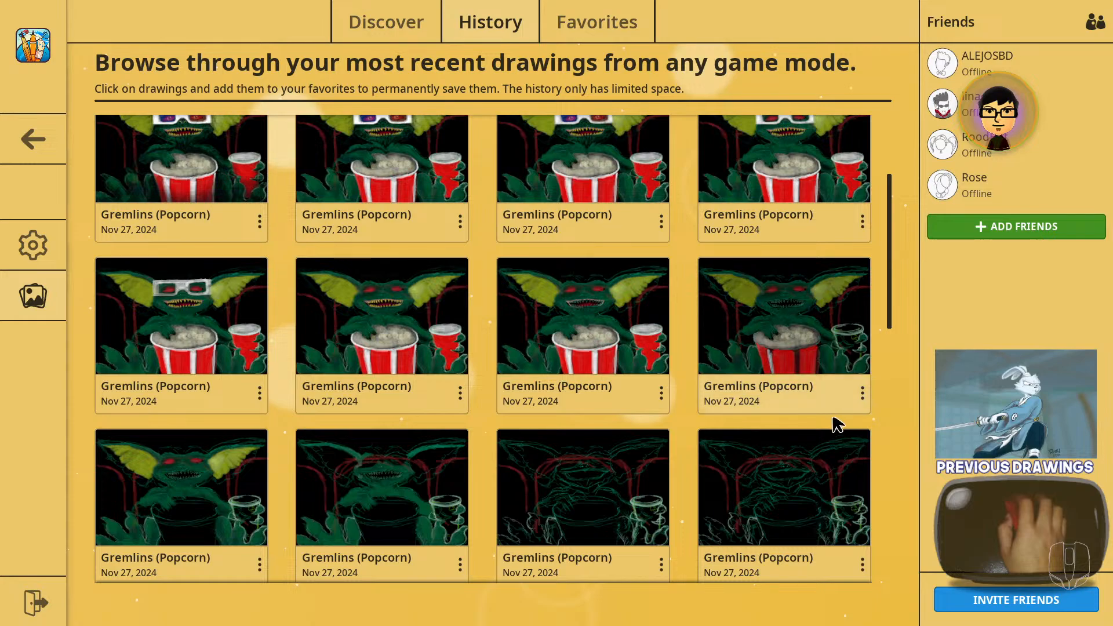
# Step: View the four versions from the unfinished popcorn bucket through the red cup and yellow teeth to the first rough glasses frame
pyautogui.scroll(3, 835, 426)
pyautogui.scroll(2, 833, 431)
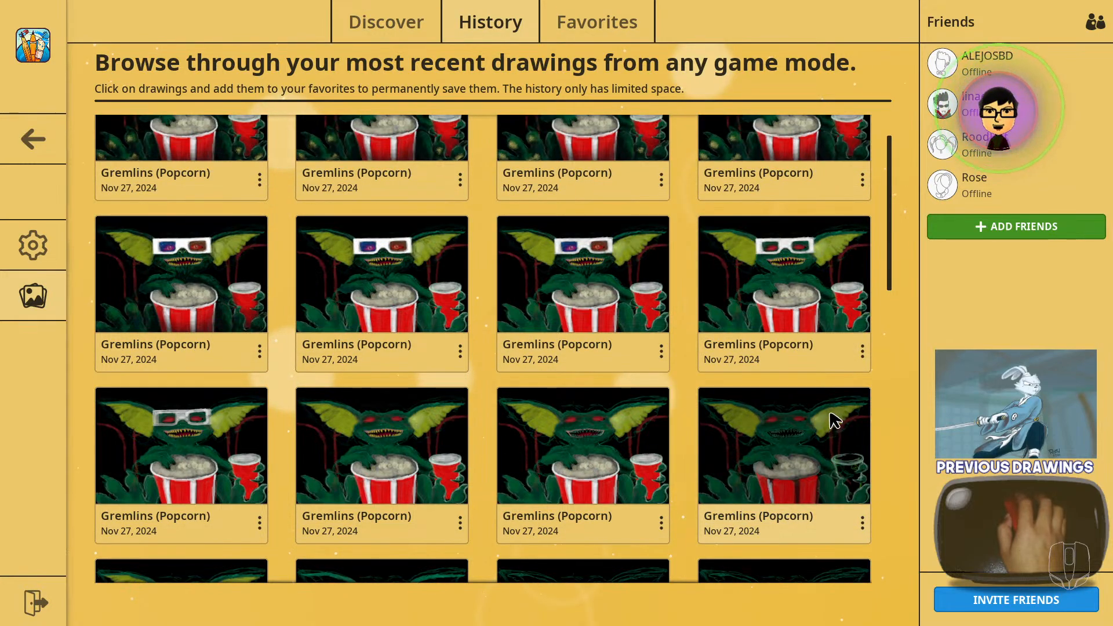
pyautogui.click(888, 474)
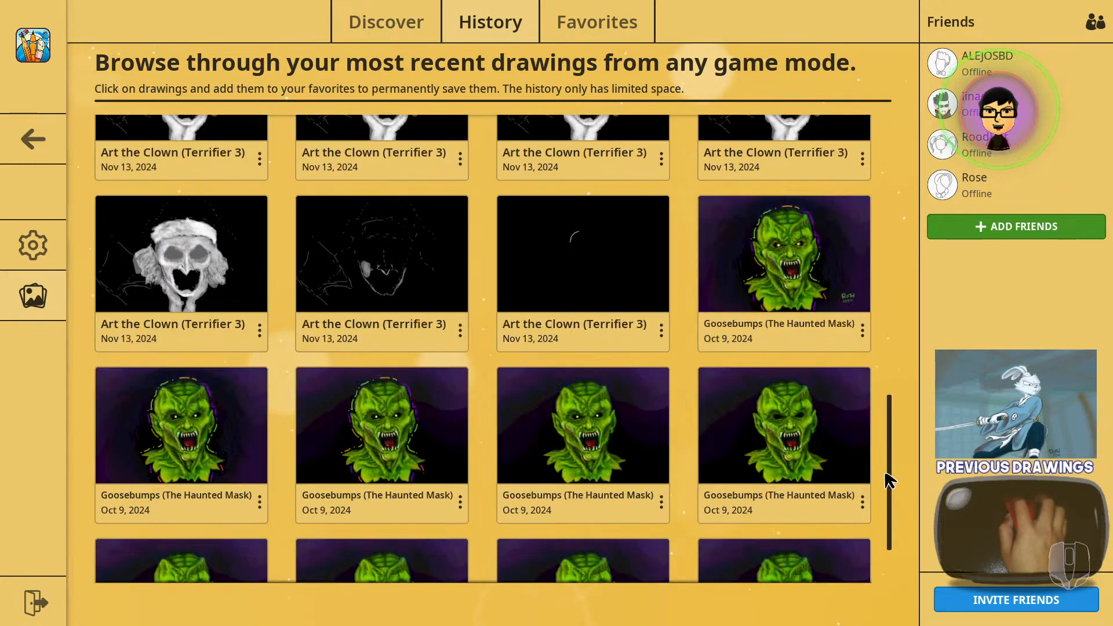
pyautogui.moveTo(893, 474); pyautogui.dragTo(902, 237)
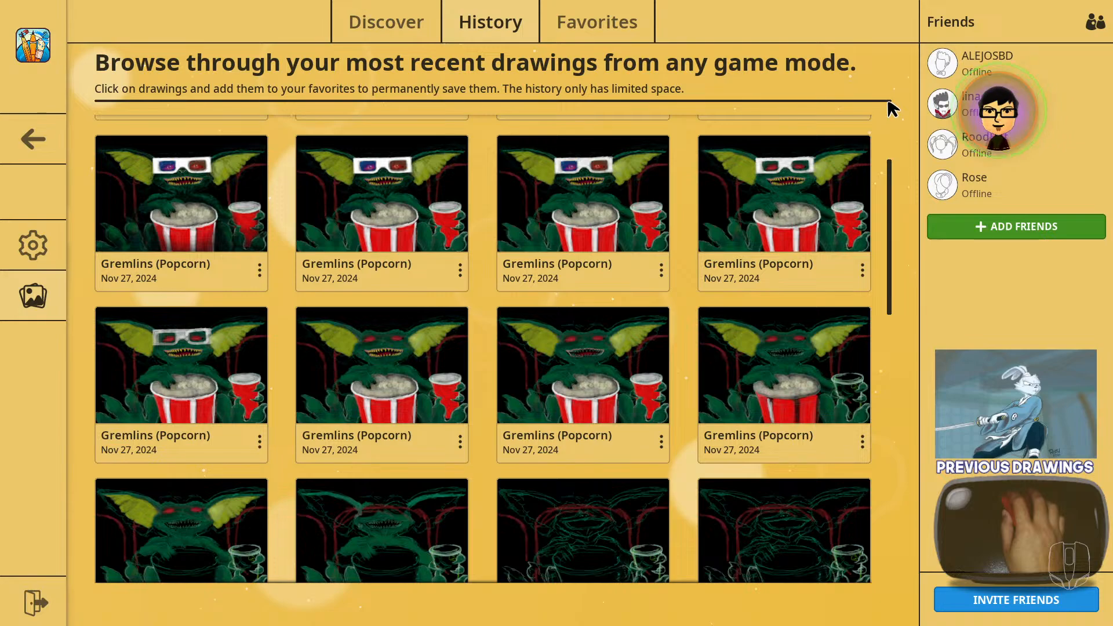
pyautogui.moveTo(893, 265); pyautogui.dragTo(890, 245)
pyautogui.click(858, 422)
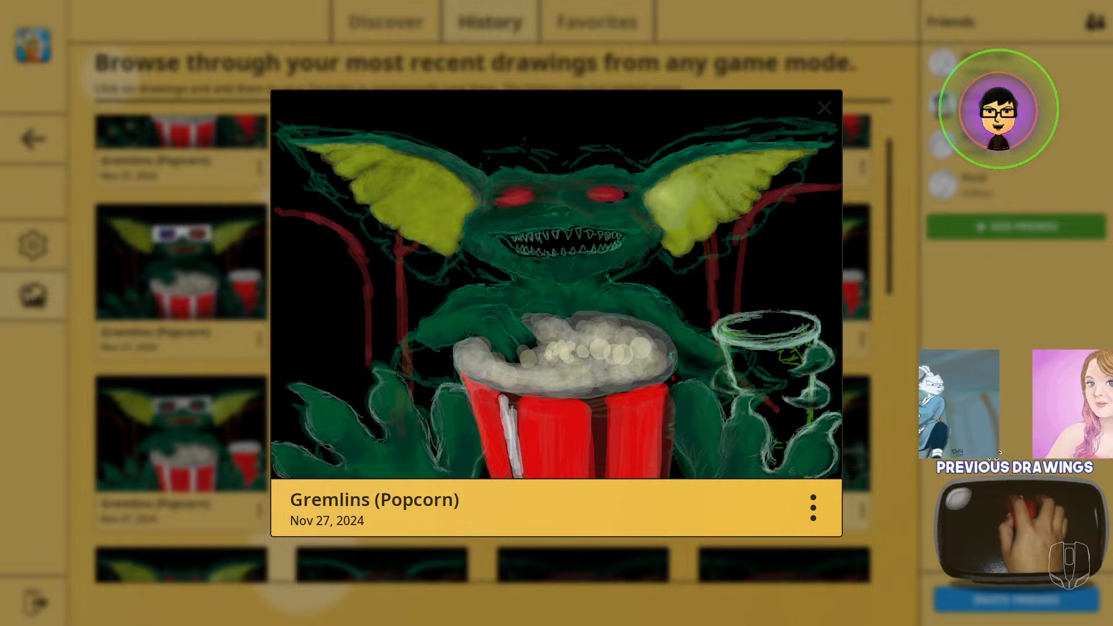
pyautogui.press('Escape')
pyautogui.click(597, 461)
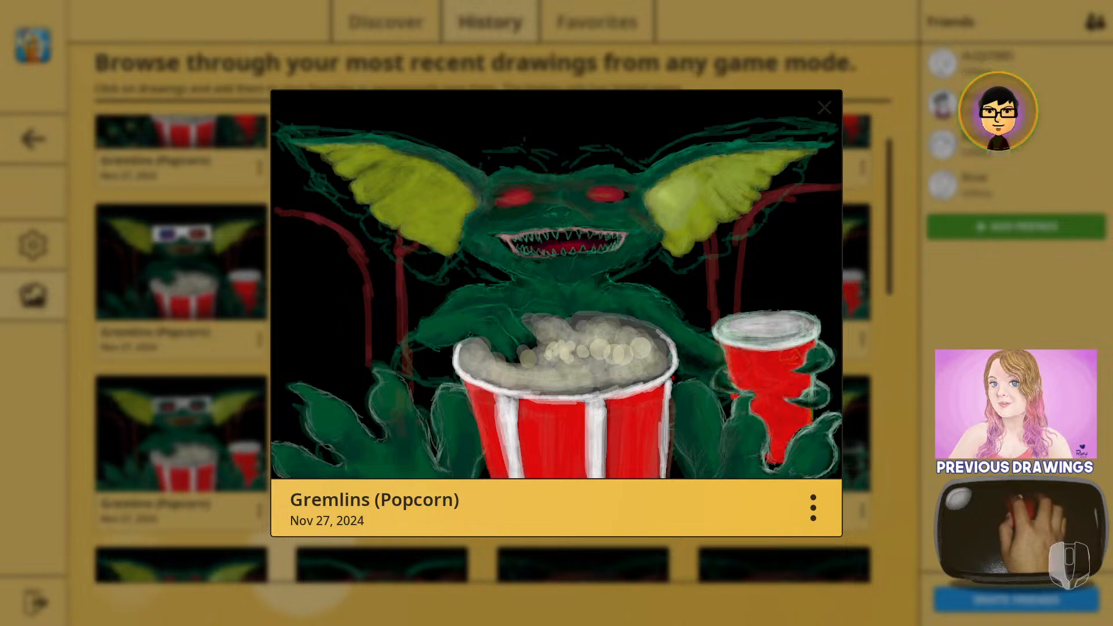
pyautogui.press('Escape')
pyautogui.click(382, 459)
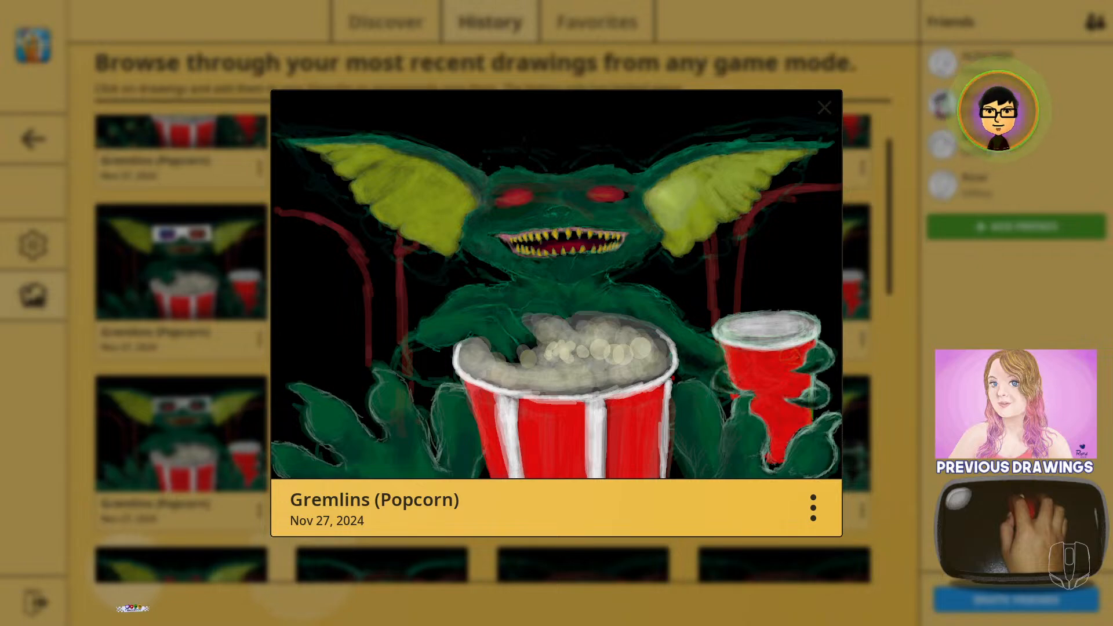
pyautogui.press('Escape')
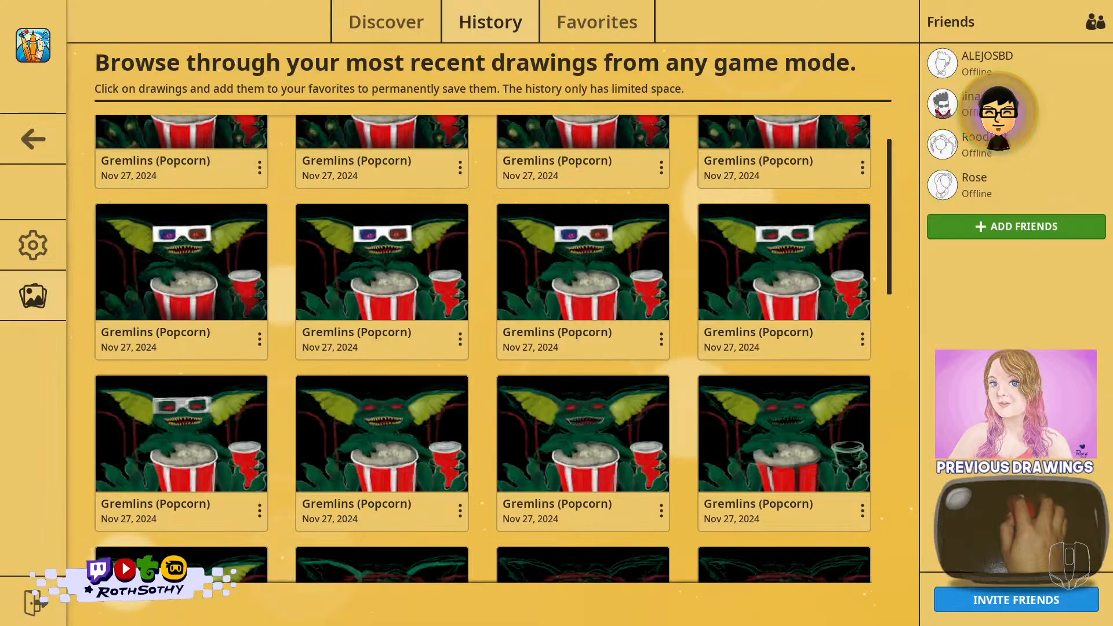
pyautogui.click(210, 451)
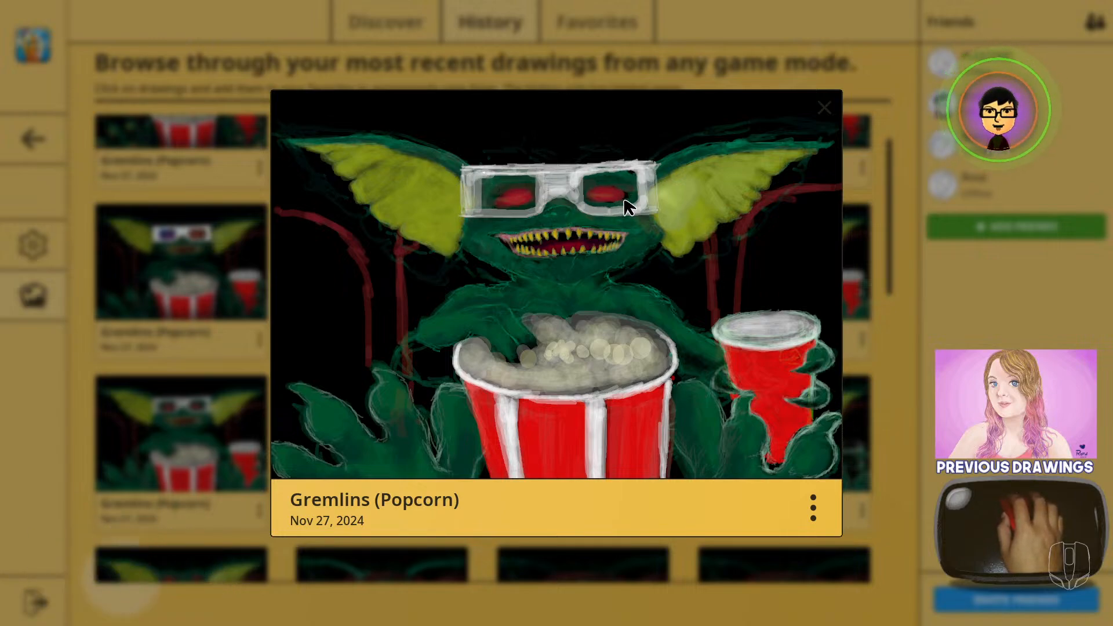
pyautogui.press('Escape')
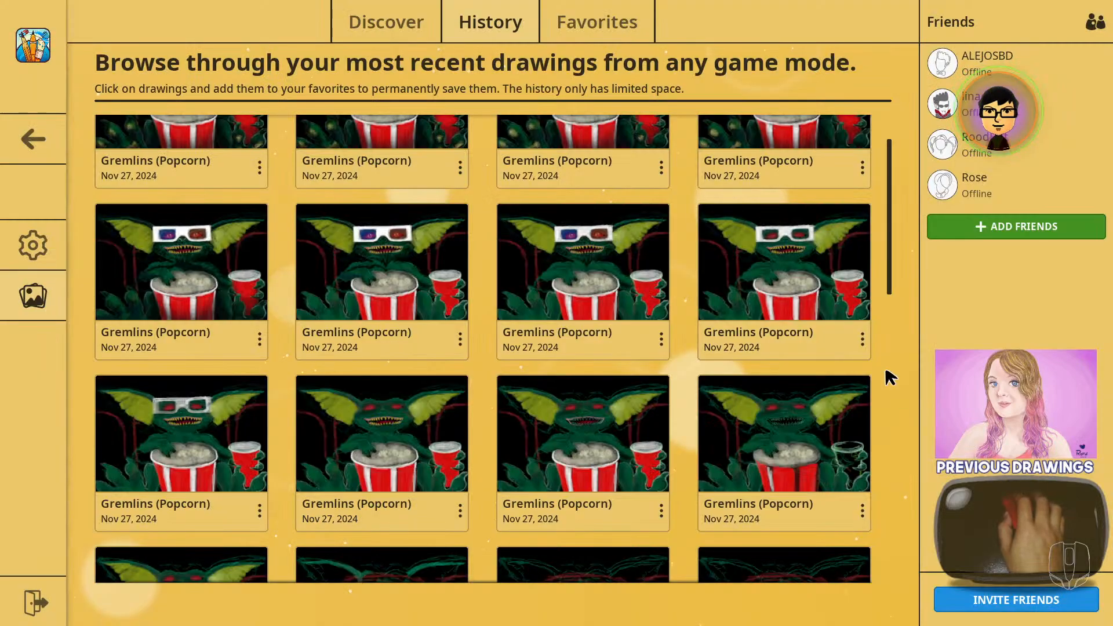
# Step: View the next four versions enlarged, from the solid white glasses frame through the blue-and-red lenses to the darker body shading
pyautogui.scroll(1, 867, 397)
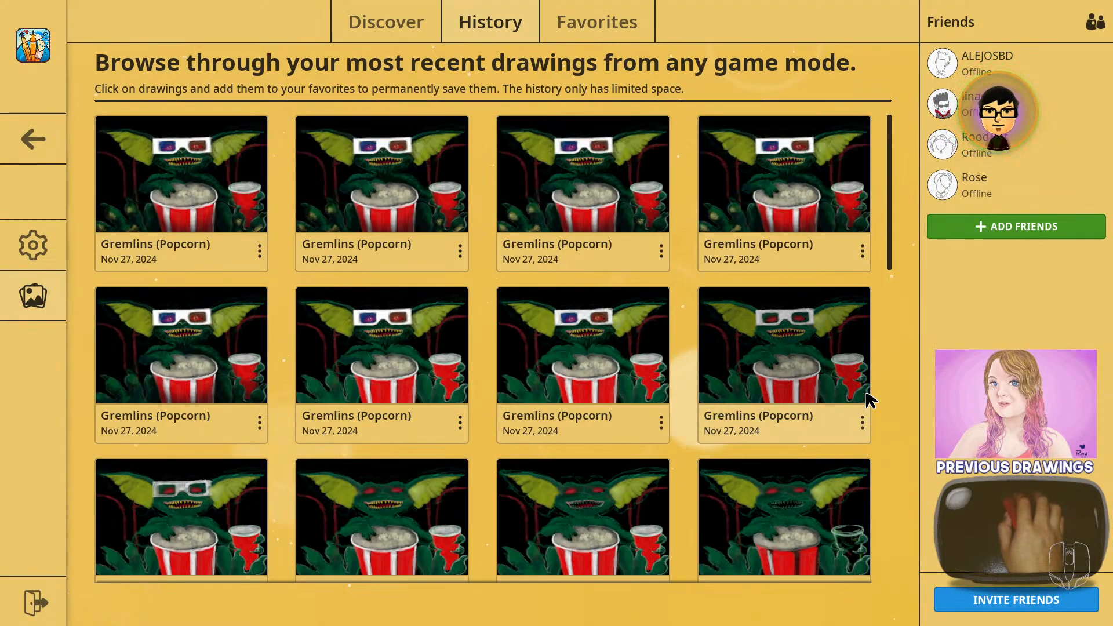
pyautogui.click(771, 370)
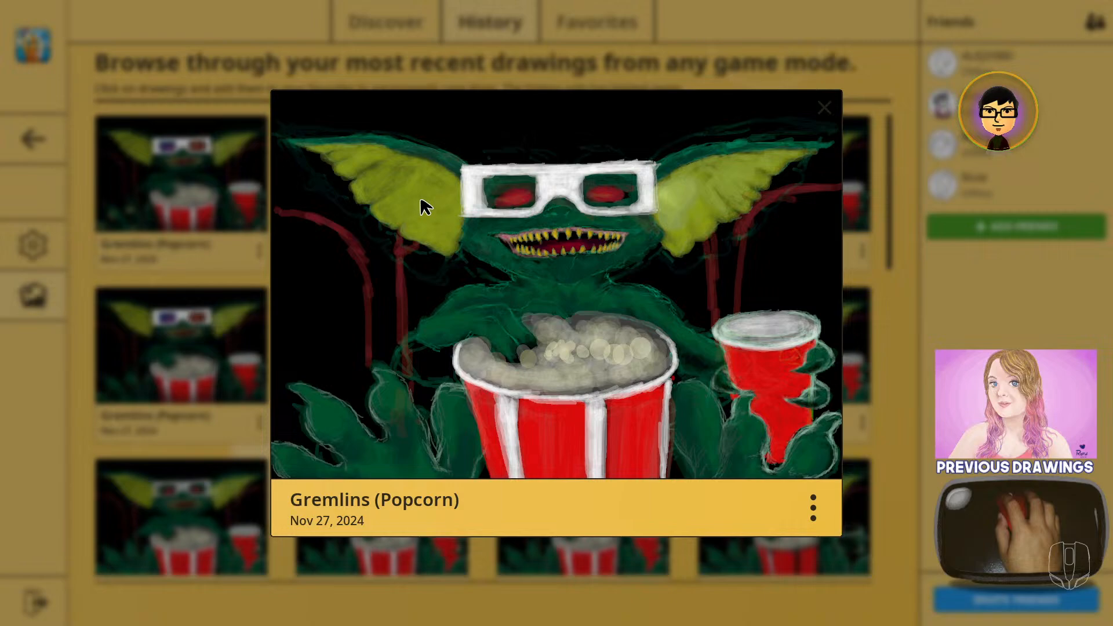
pyautogui.press('Escape')
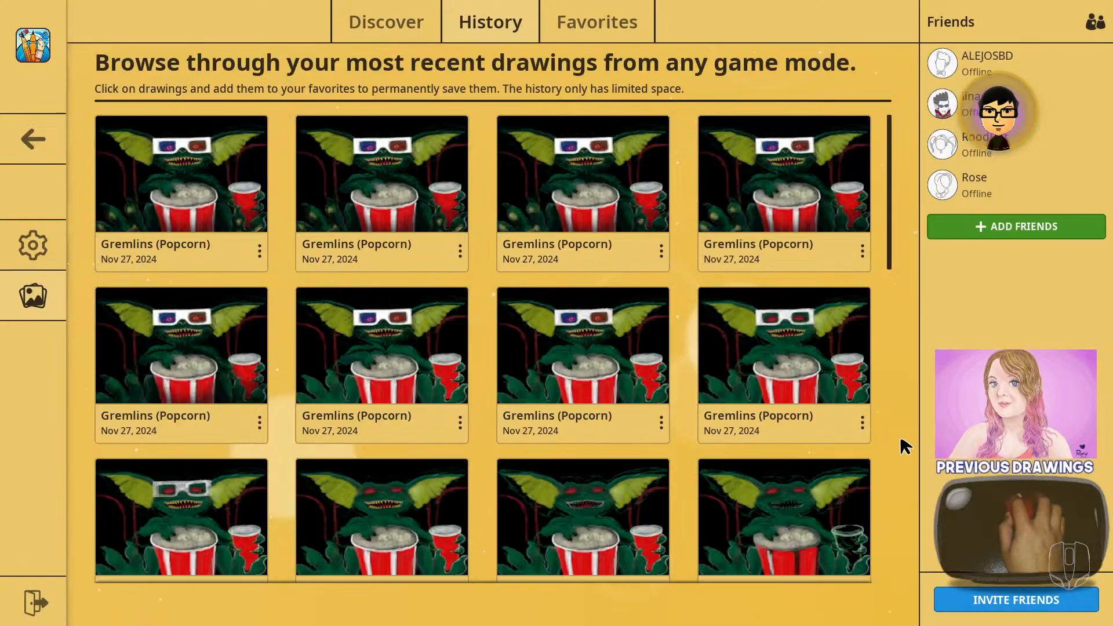
pyautogui.click(603, 384)
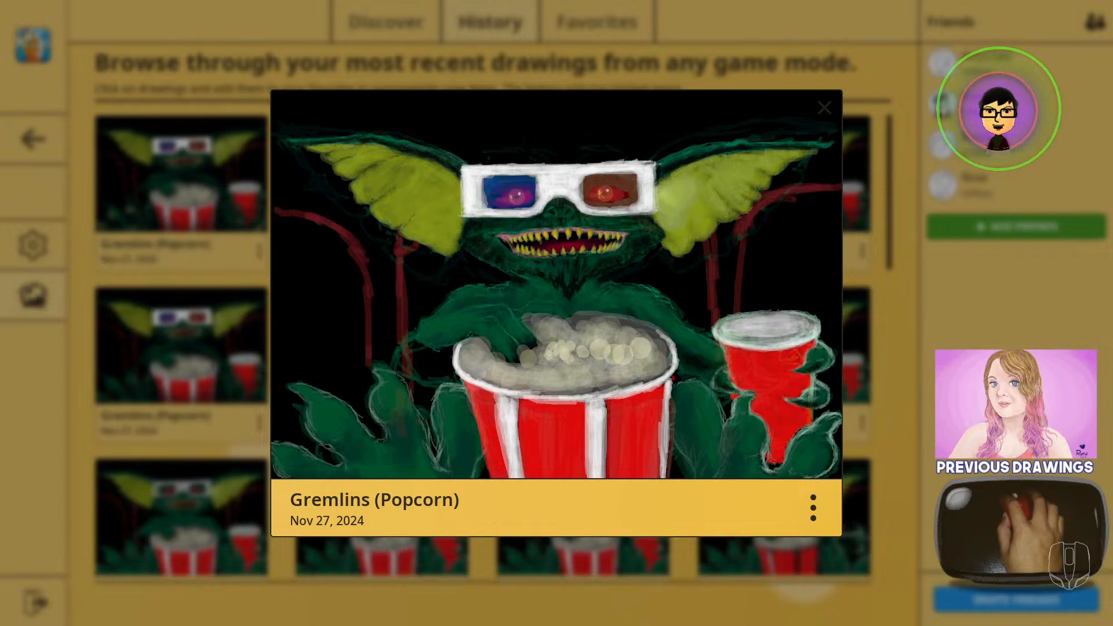
pyautogui.press('Escape')
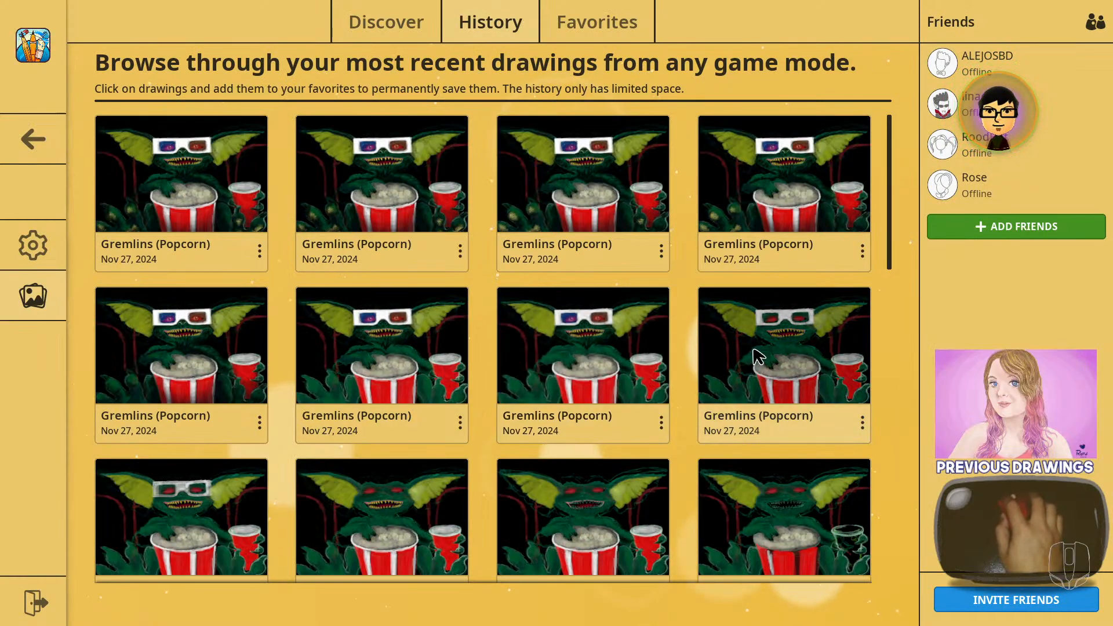
pyautogui.click(800, 363)
pyautogui.press('Escape')
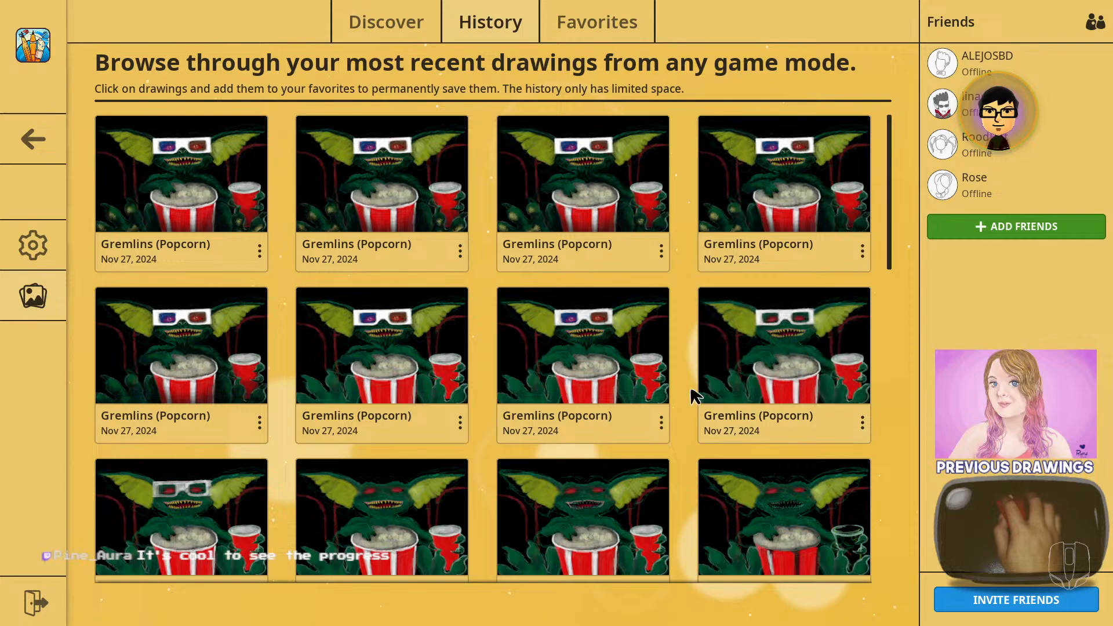
pyautogui.click(638, 377)
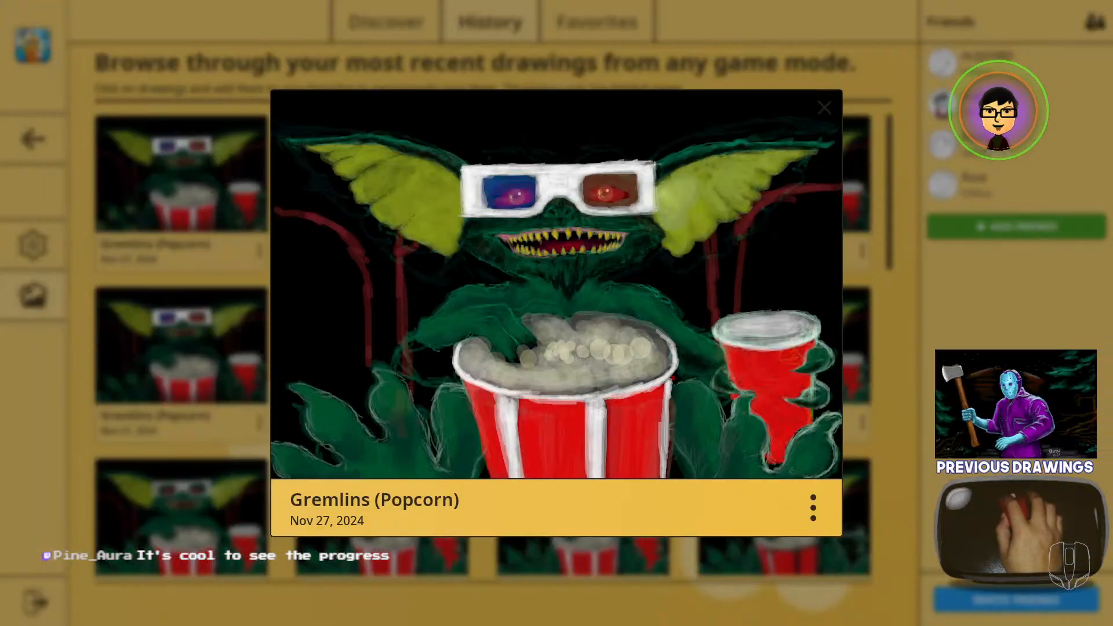
pyautogui.press('Escape')
pyautogui.click(387, 363)
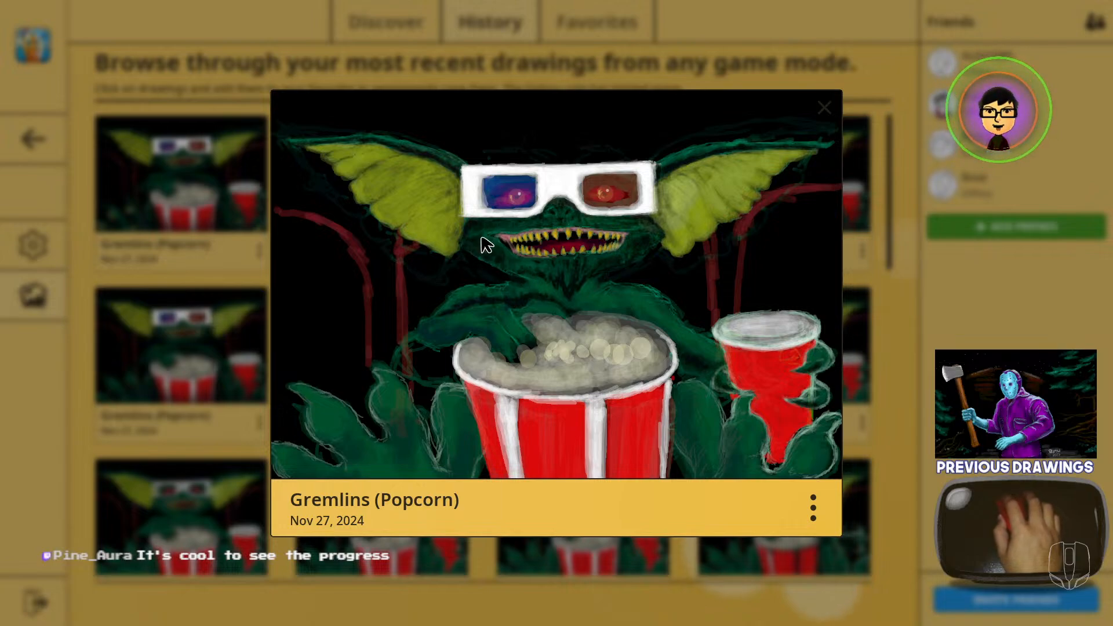
pyautogui.click(211, 360)
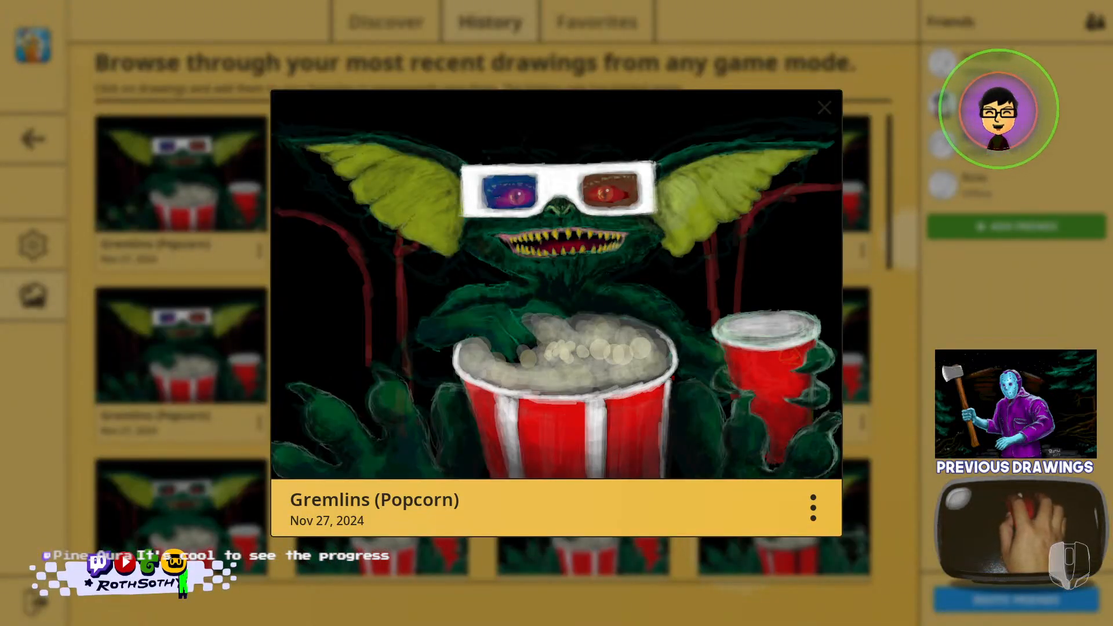
pyautogui.click(774, 385)
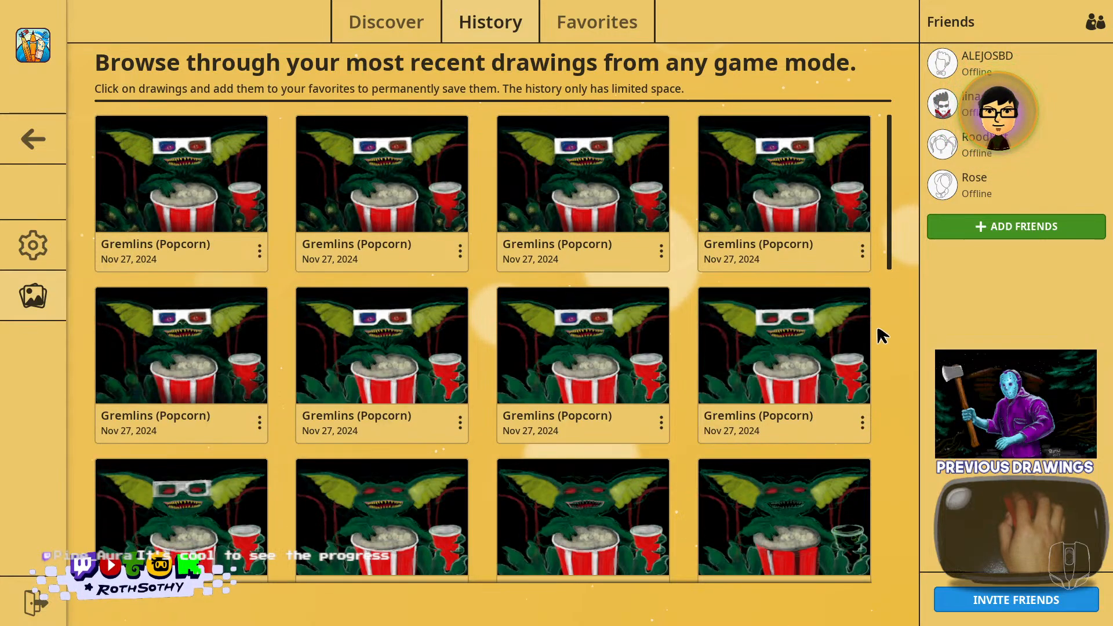
# Step: View the four newest versions with the pale finger pads enlarged, and return to the drawing canvas
pyautogui.moveTo(893, 191)
pyautogui.mouseDown()
pyautogui.moveTo(889, 527)
pyautogui.moveTo(867, 284)
pyautogui.moveTo(884, 199)
pyautogui.mouseUp()
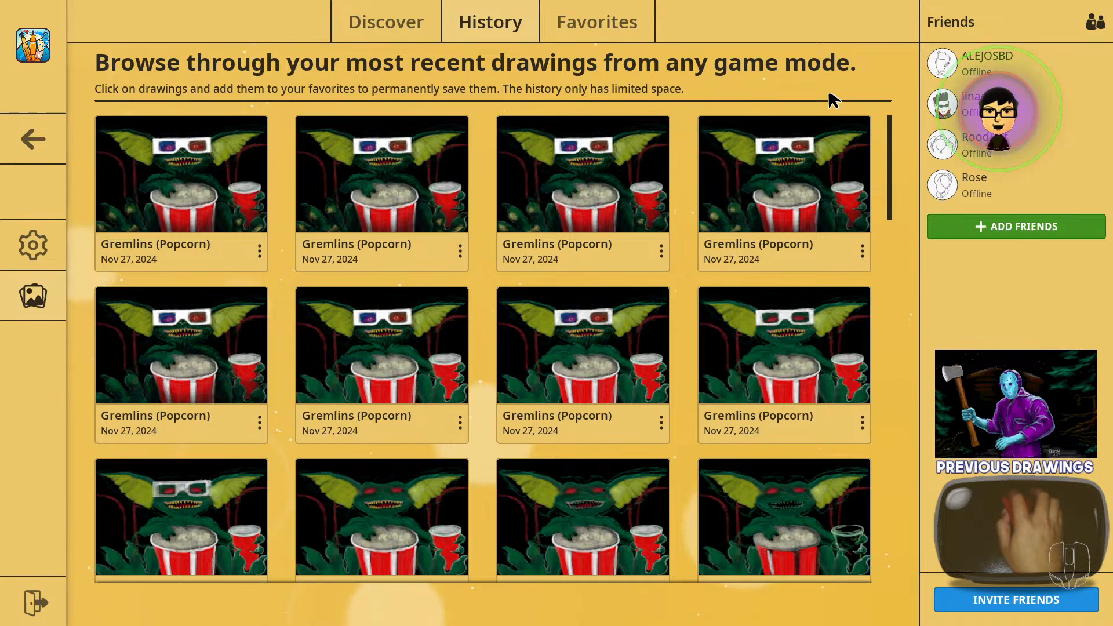
pyautogui.click(784, 173)
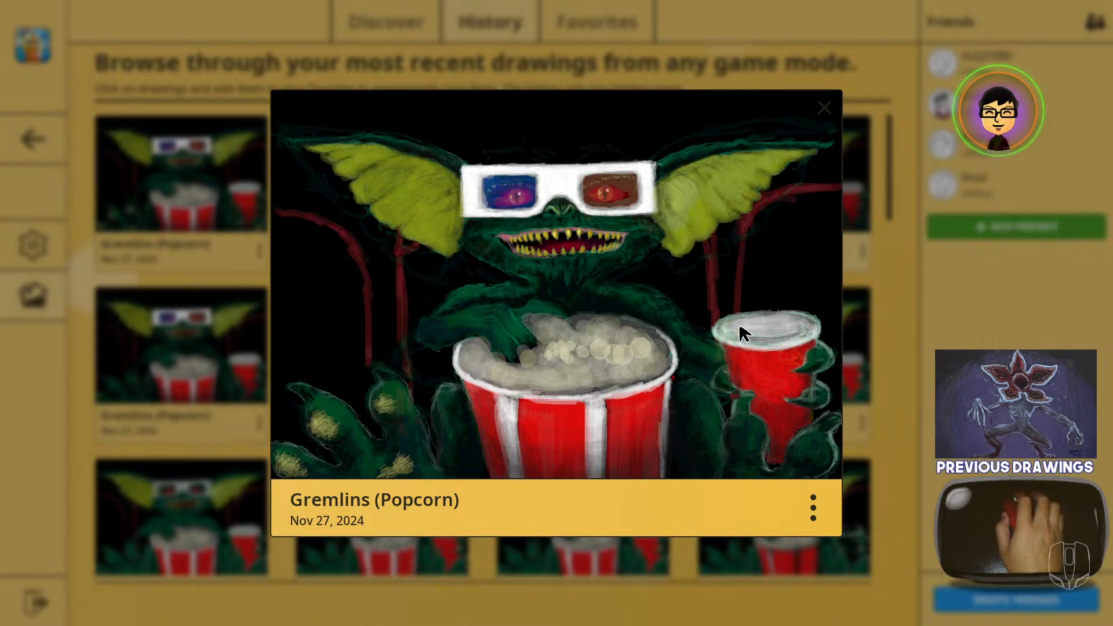
pyautogui.click(867, 337)
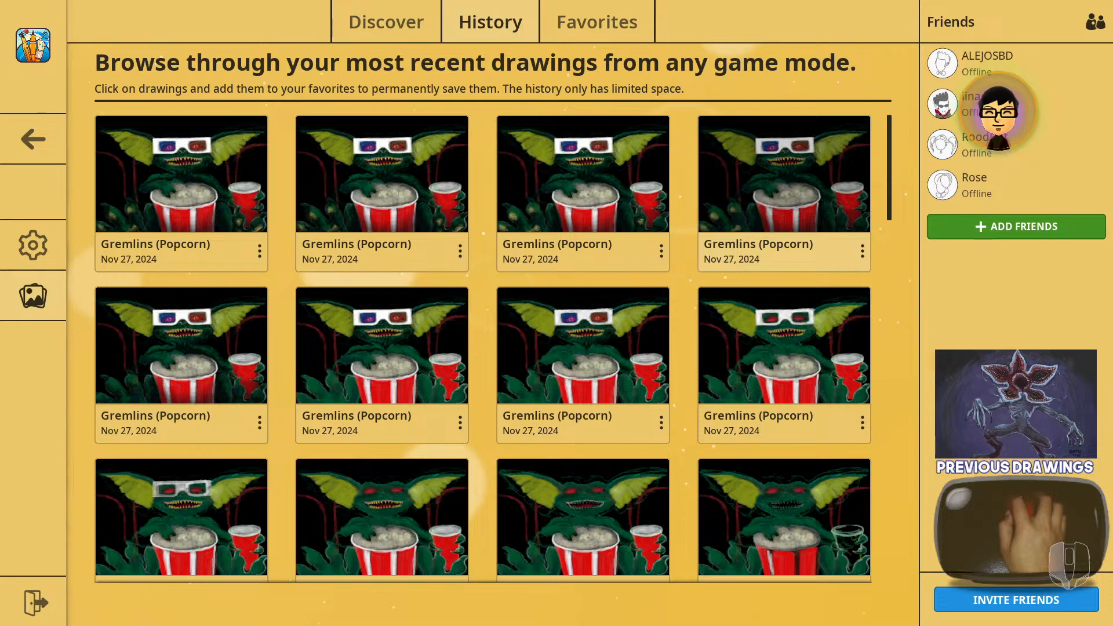
pyautogui.click(624, 186)
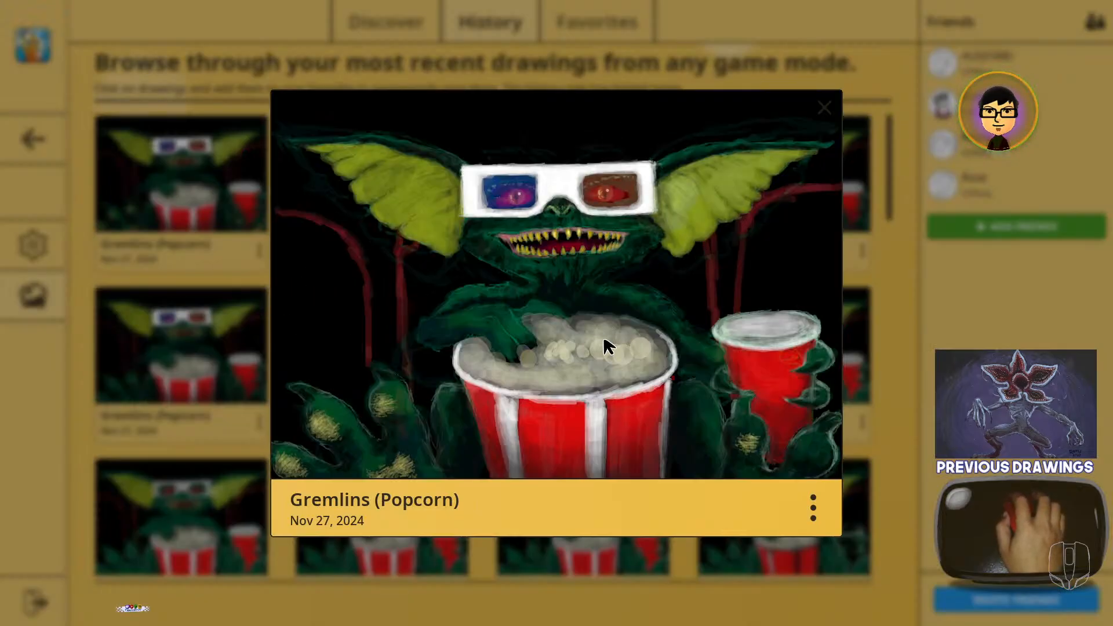
pyautogui.click(863, 351)
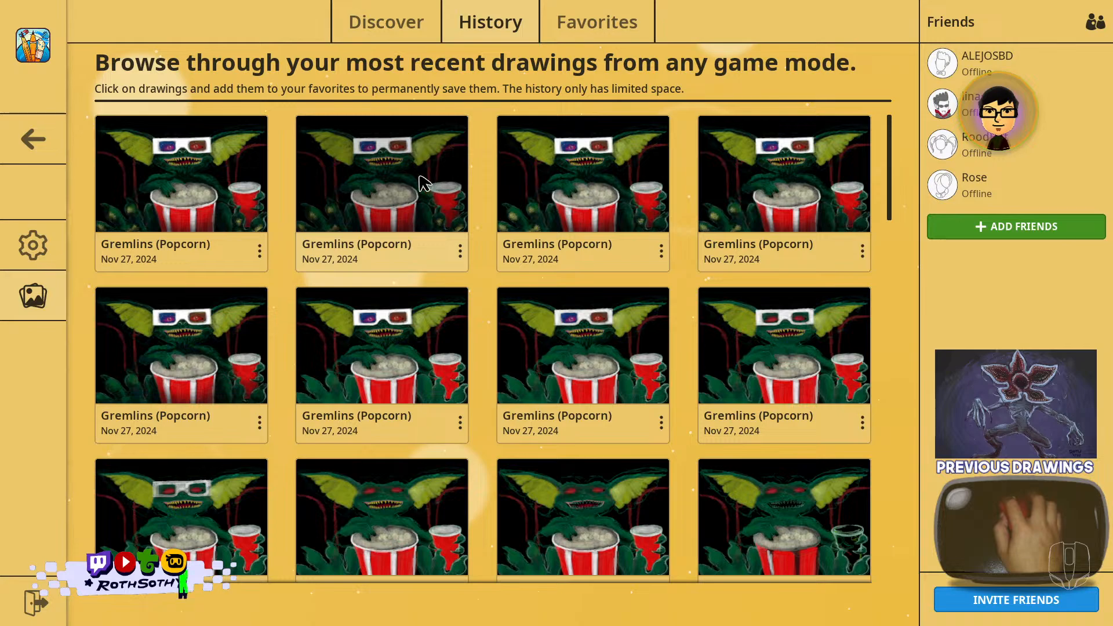
pyautogui.click(422, 183)
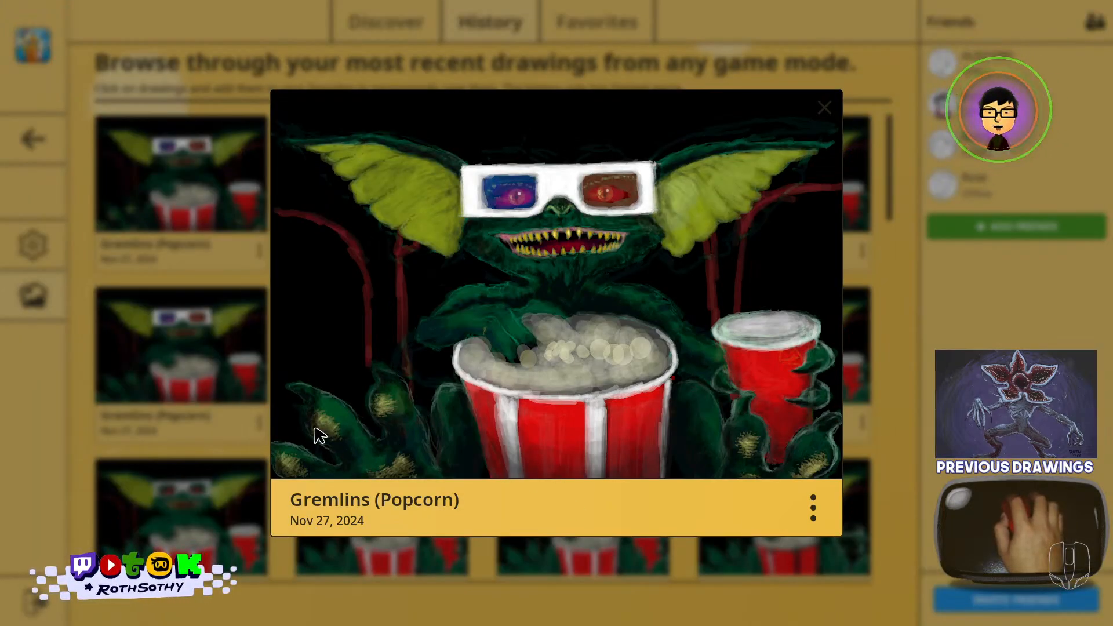
pyautogui.click(929, 444)
pyautogui.click(224, 193)
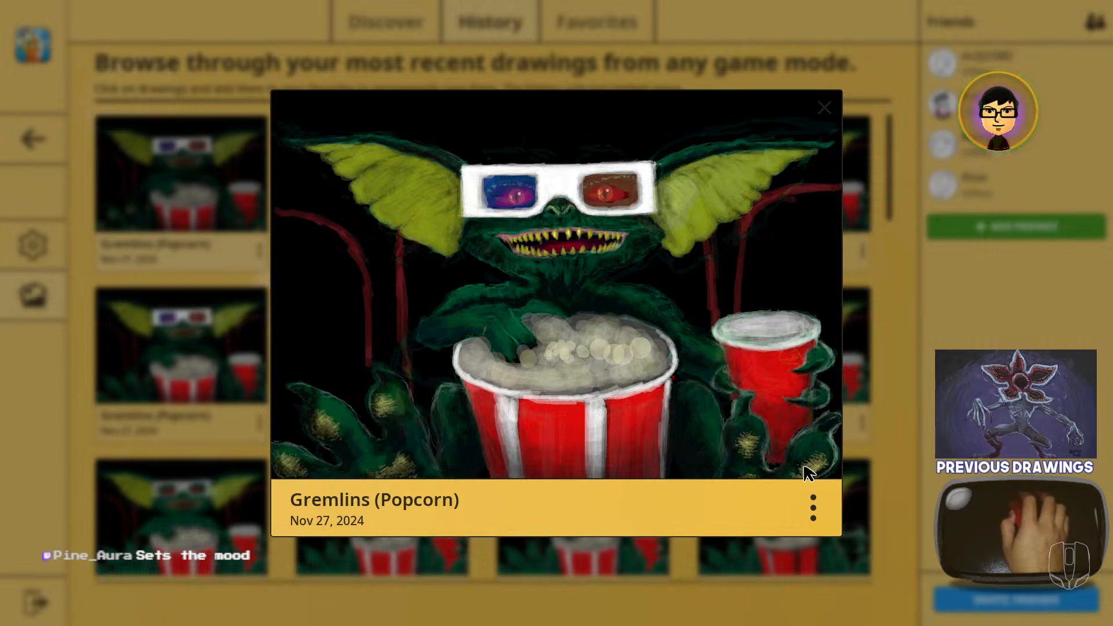
pyautogui.click(893, 456)
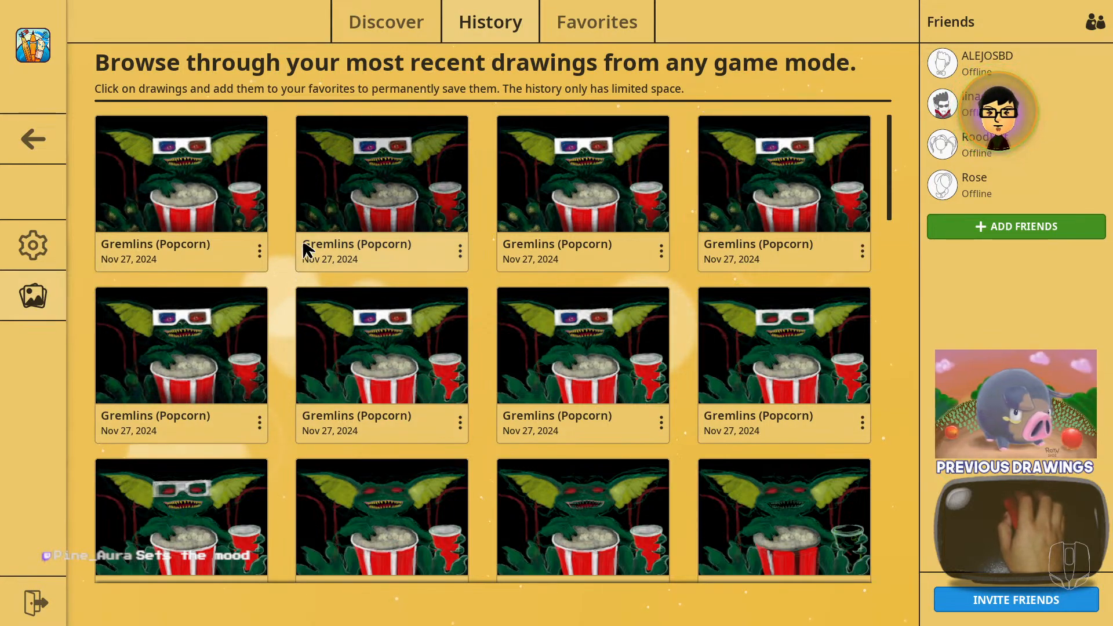
pyautogui.click(228, 162)
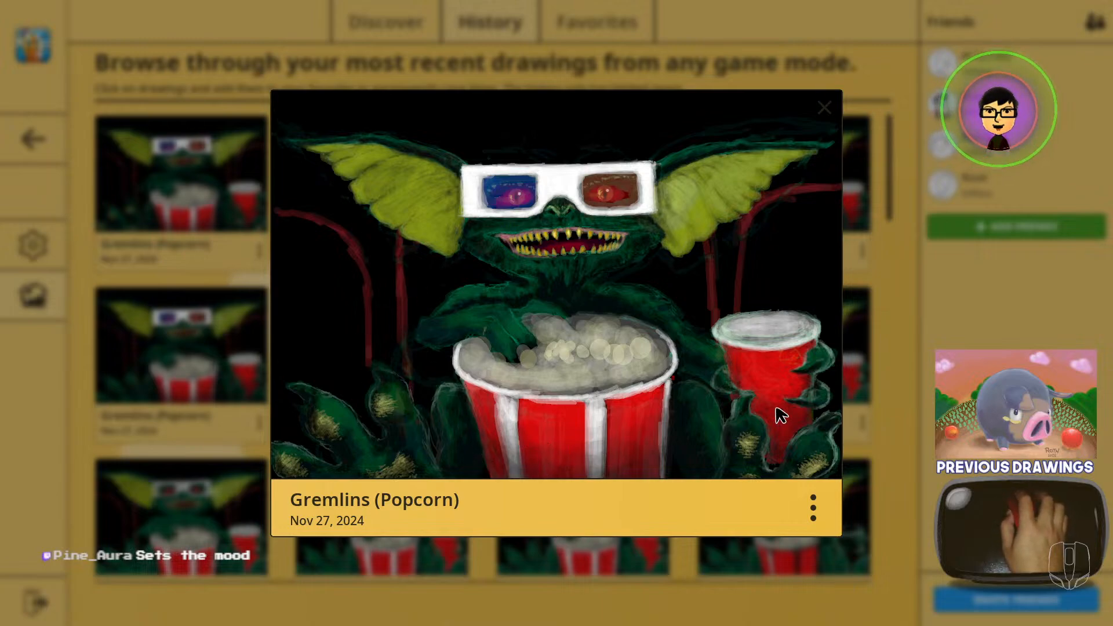
pyautogui.click(940, 449)
pyautogui.click(23, 149)
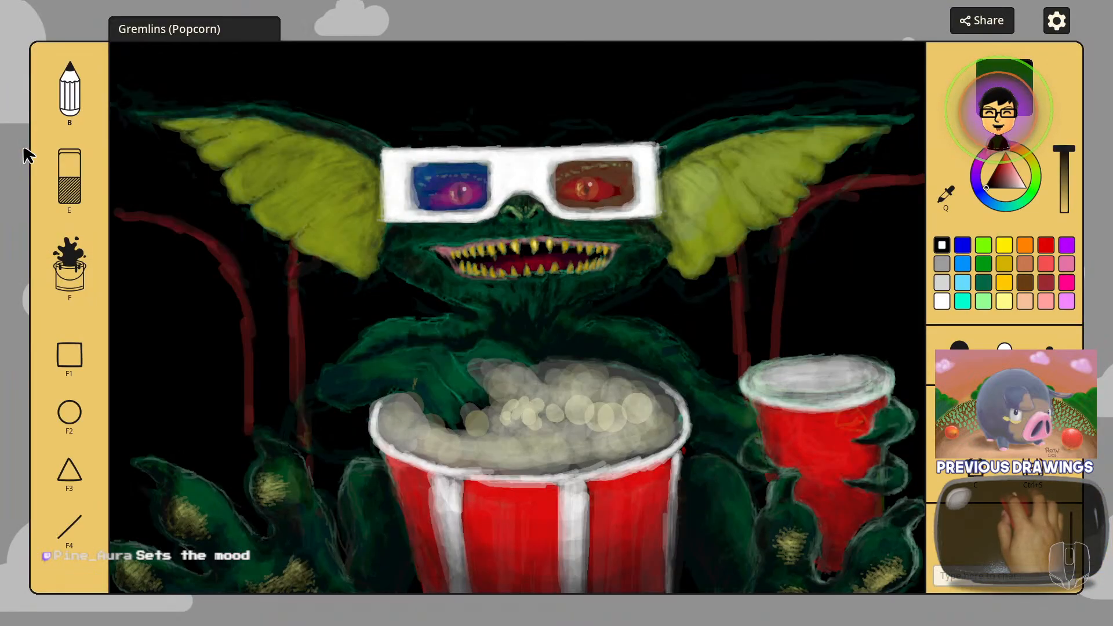